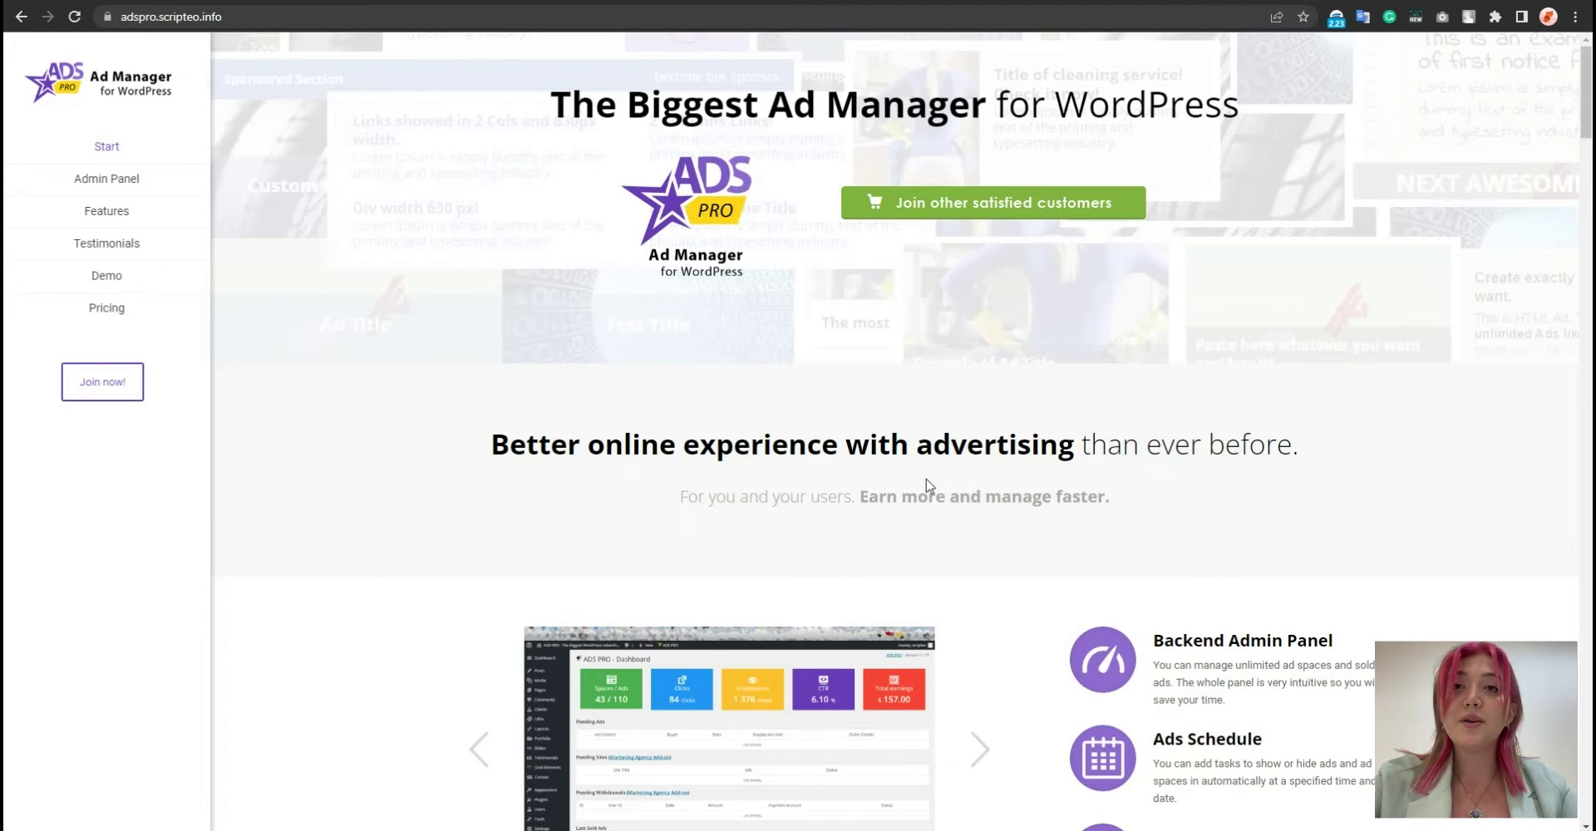
Examine the Ads Pro product page's display options, billing models, ad templates, payment methods, demos and license pricing
scroll(922, 453, down, 10)
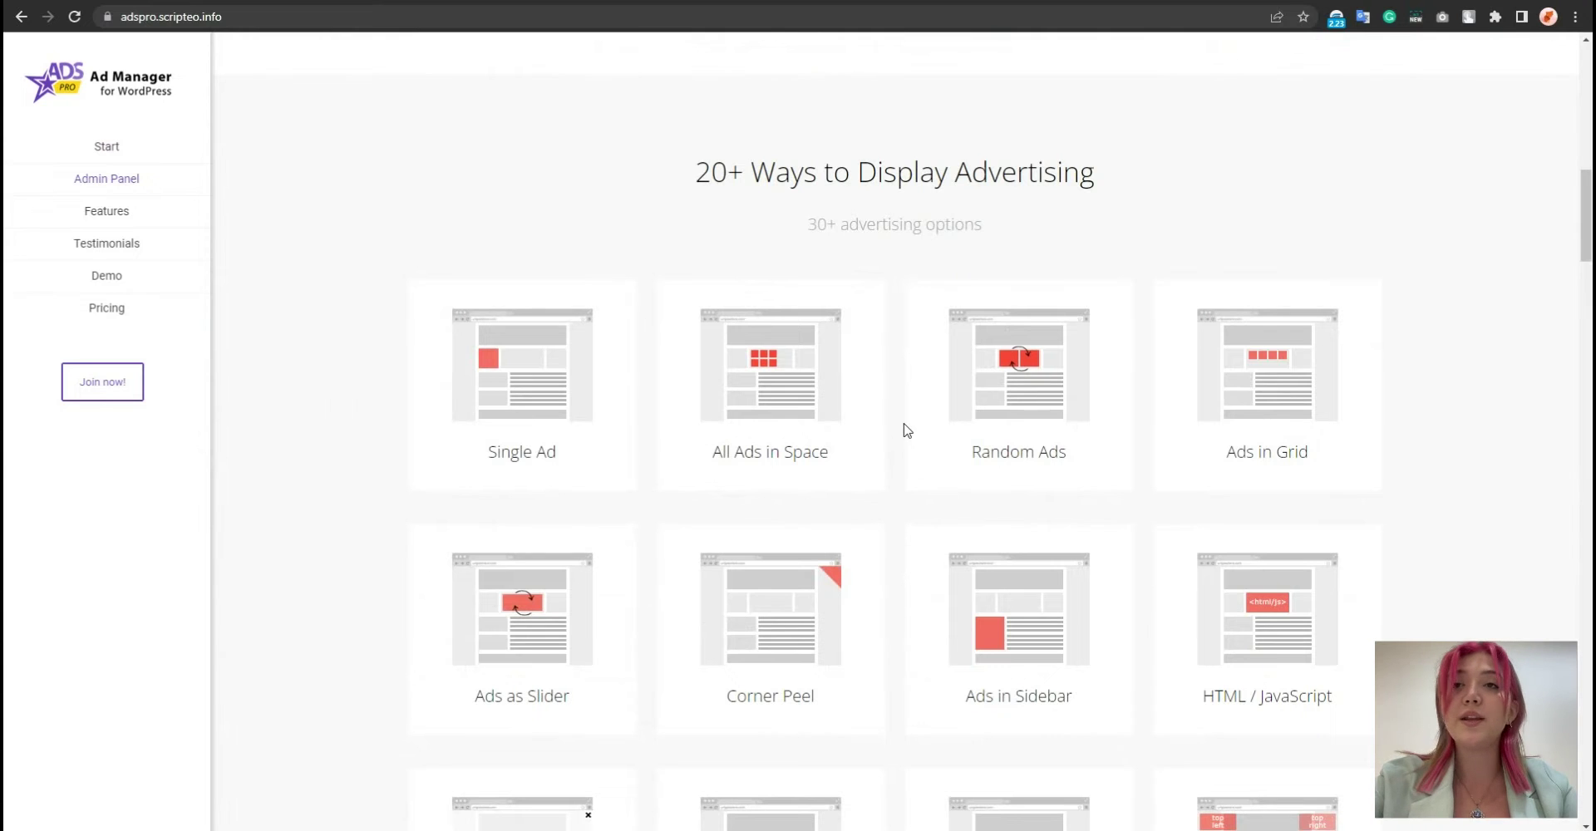
scroll(907, 433, down, 7)
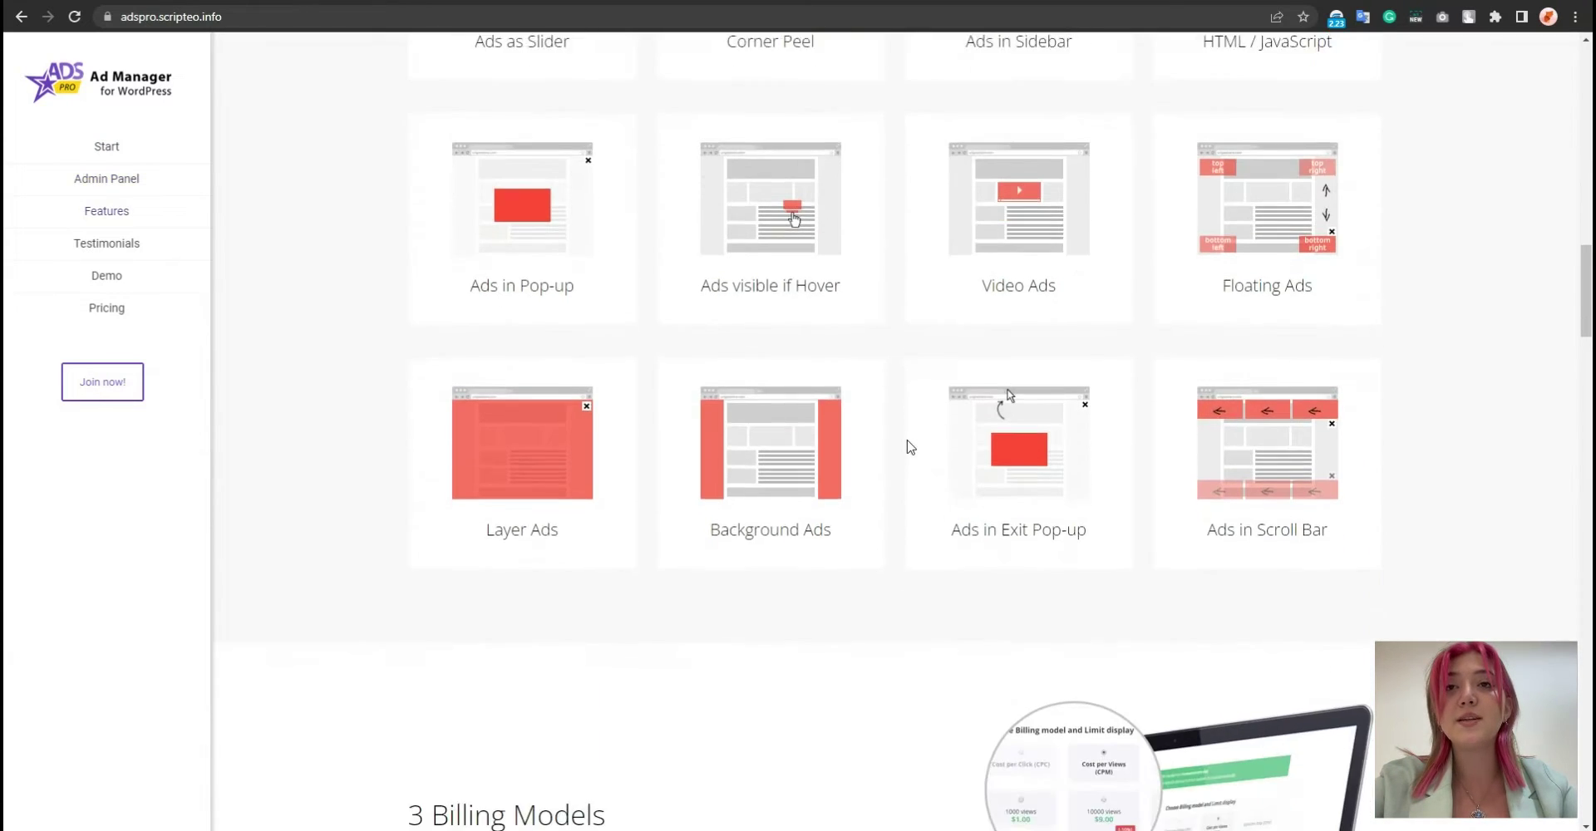
scroll(918, 442, down, 18)
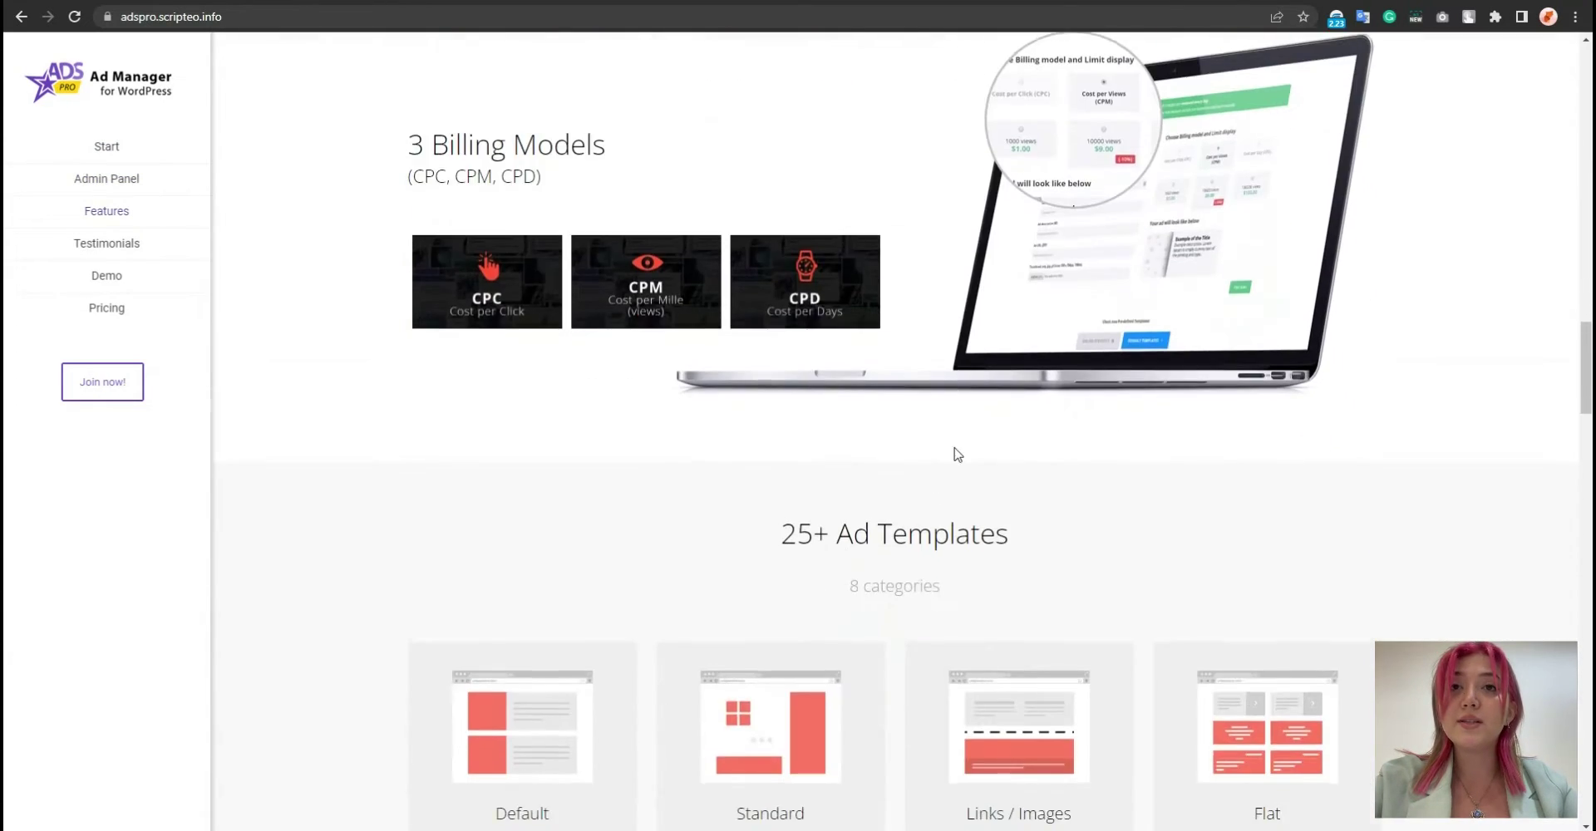
scroll(953, 433, down, 7)
scroll(1080, 332, up, 1)
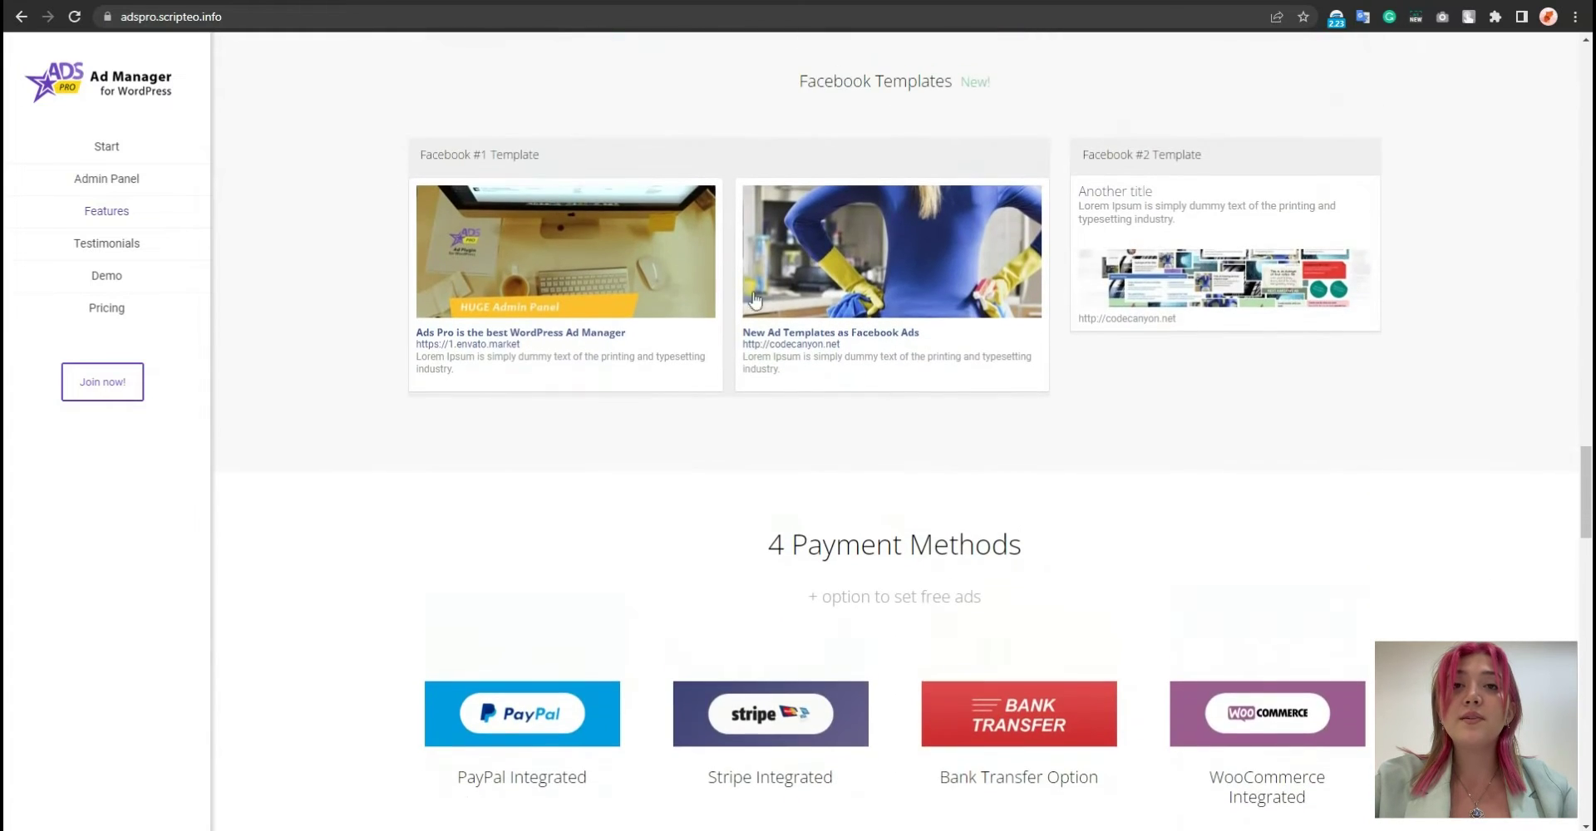
scroll(1216, 382, down, 4)
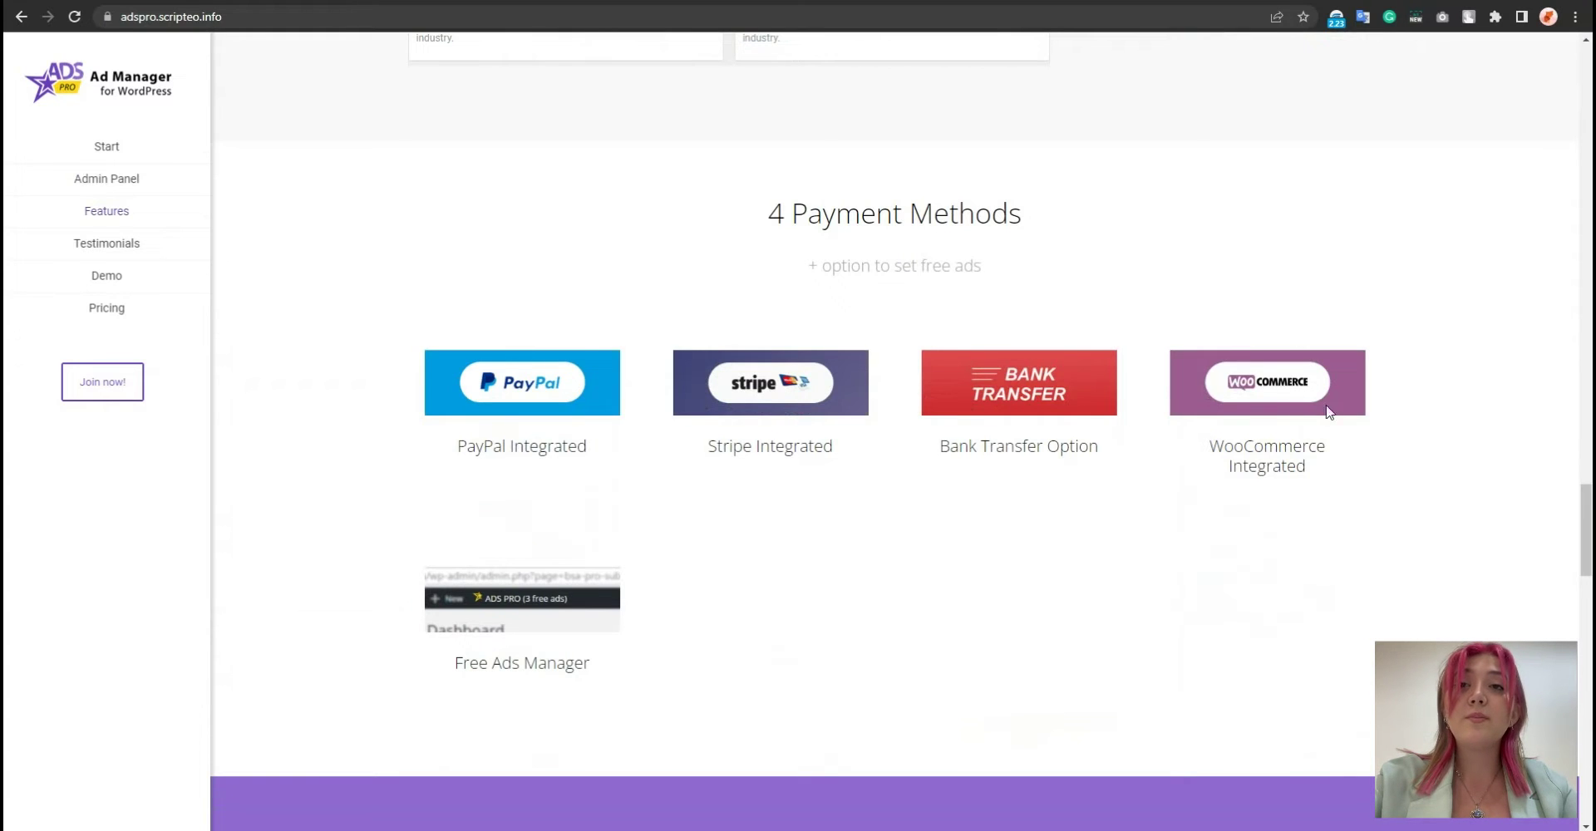
scroll(1188, 458, down, 17)
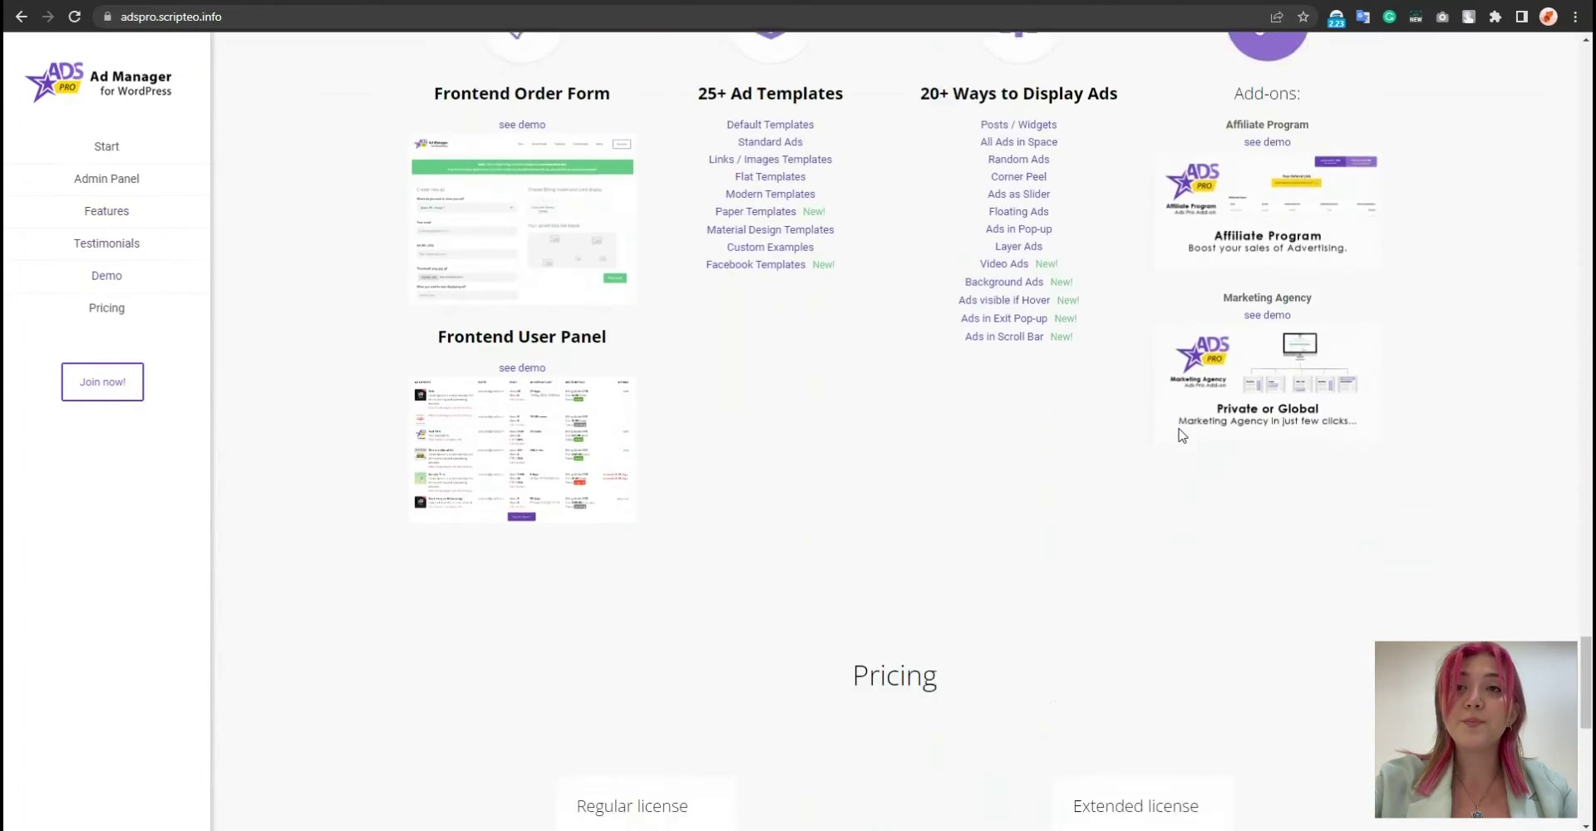
scroll(1182, 434, down, 9)
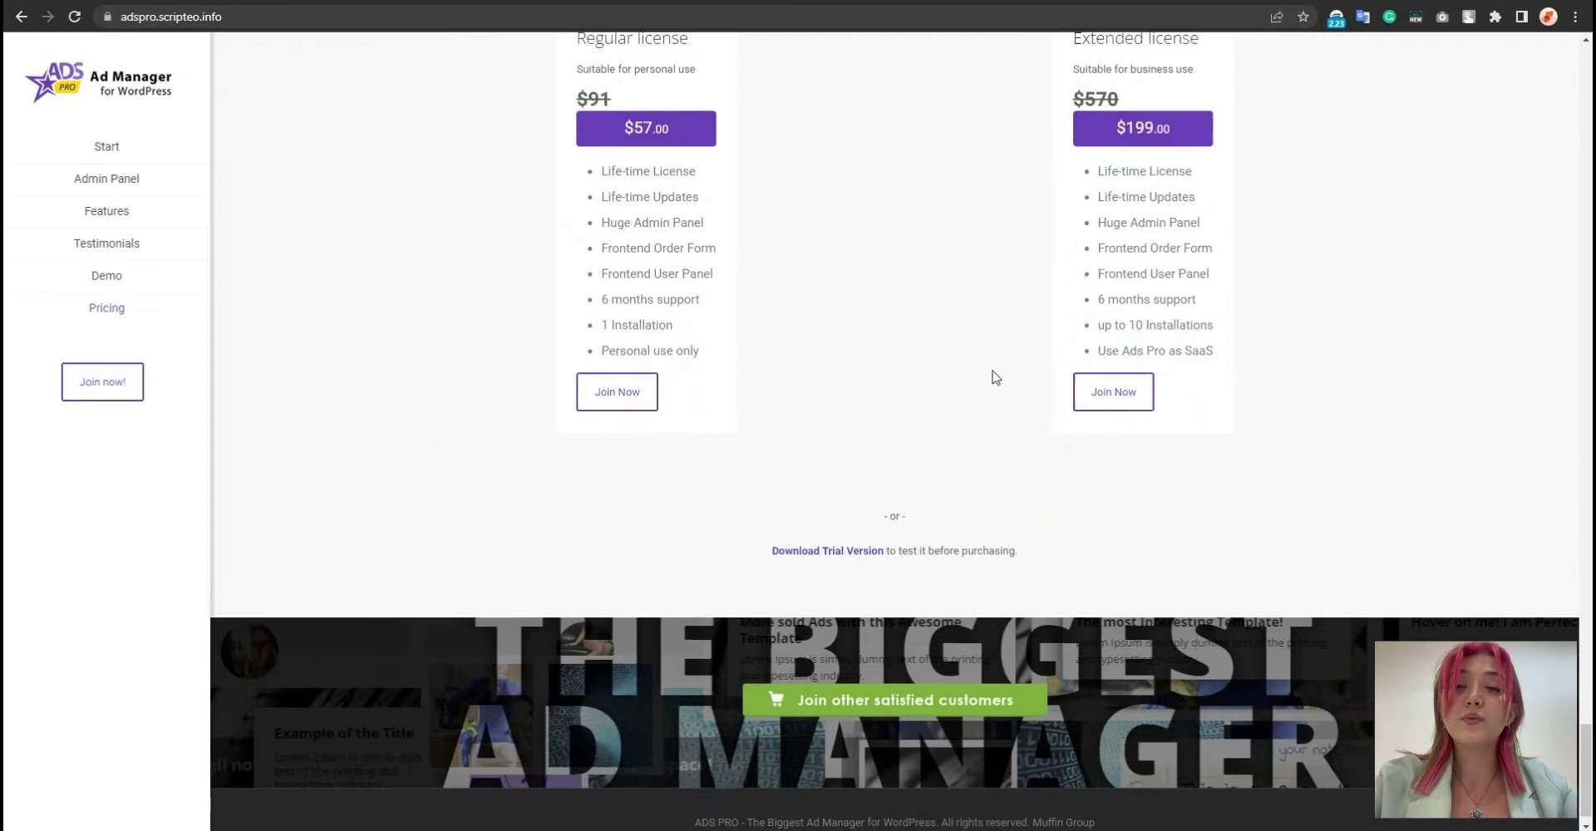
scroll(995, 378, up, 10)
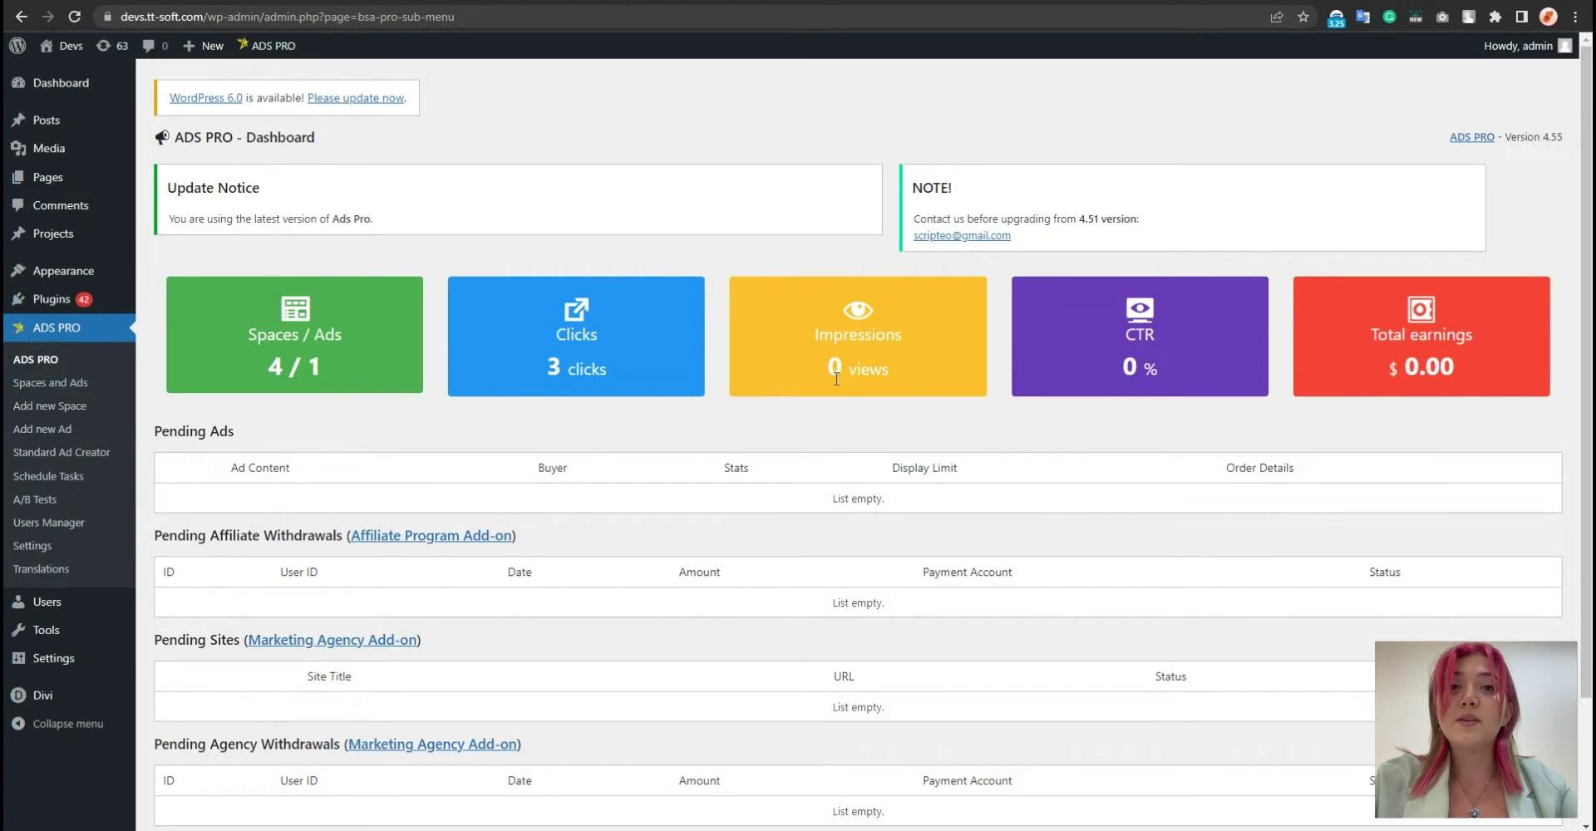
Start a new ad space in Ads Pro and name it "Test Space Example"
scroll(917, 419, down, 1)
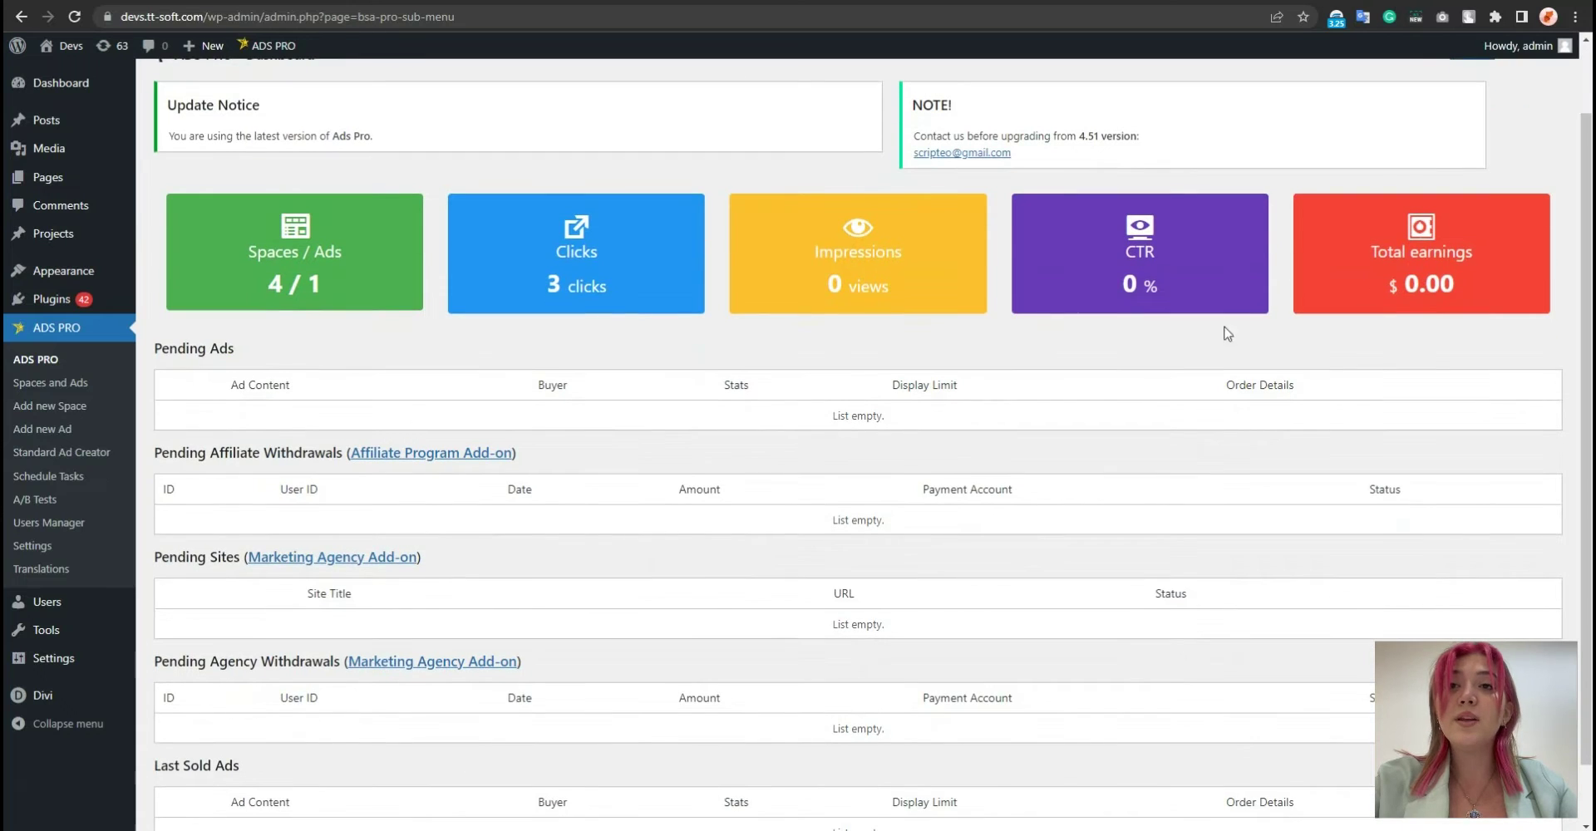
scroll(788, 293, down, 1)
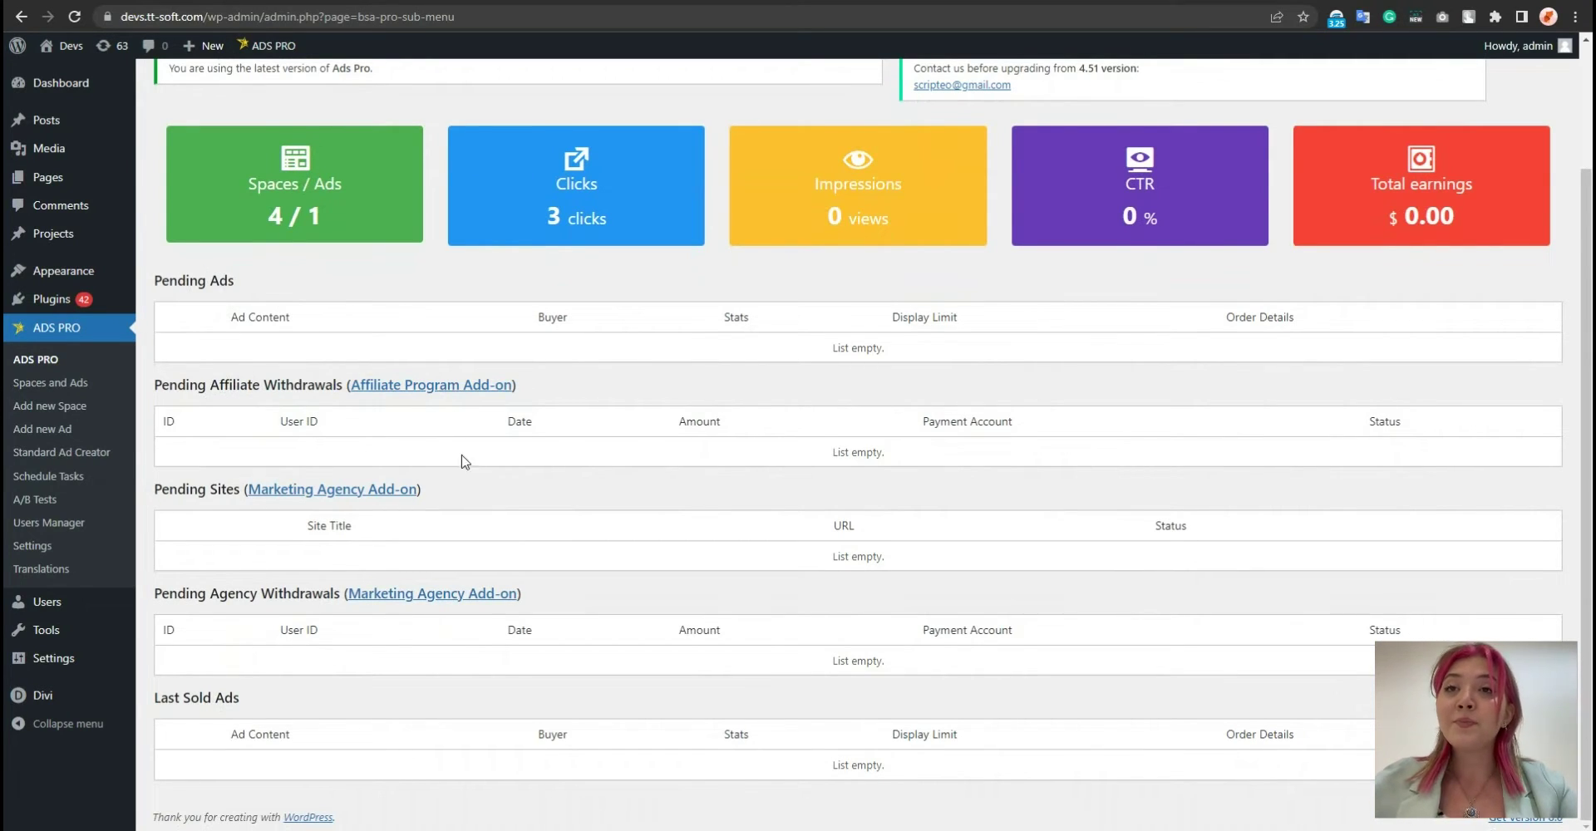
click(50, 408)
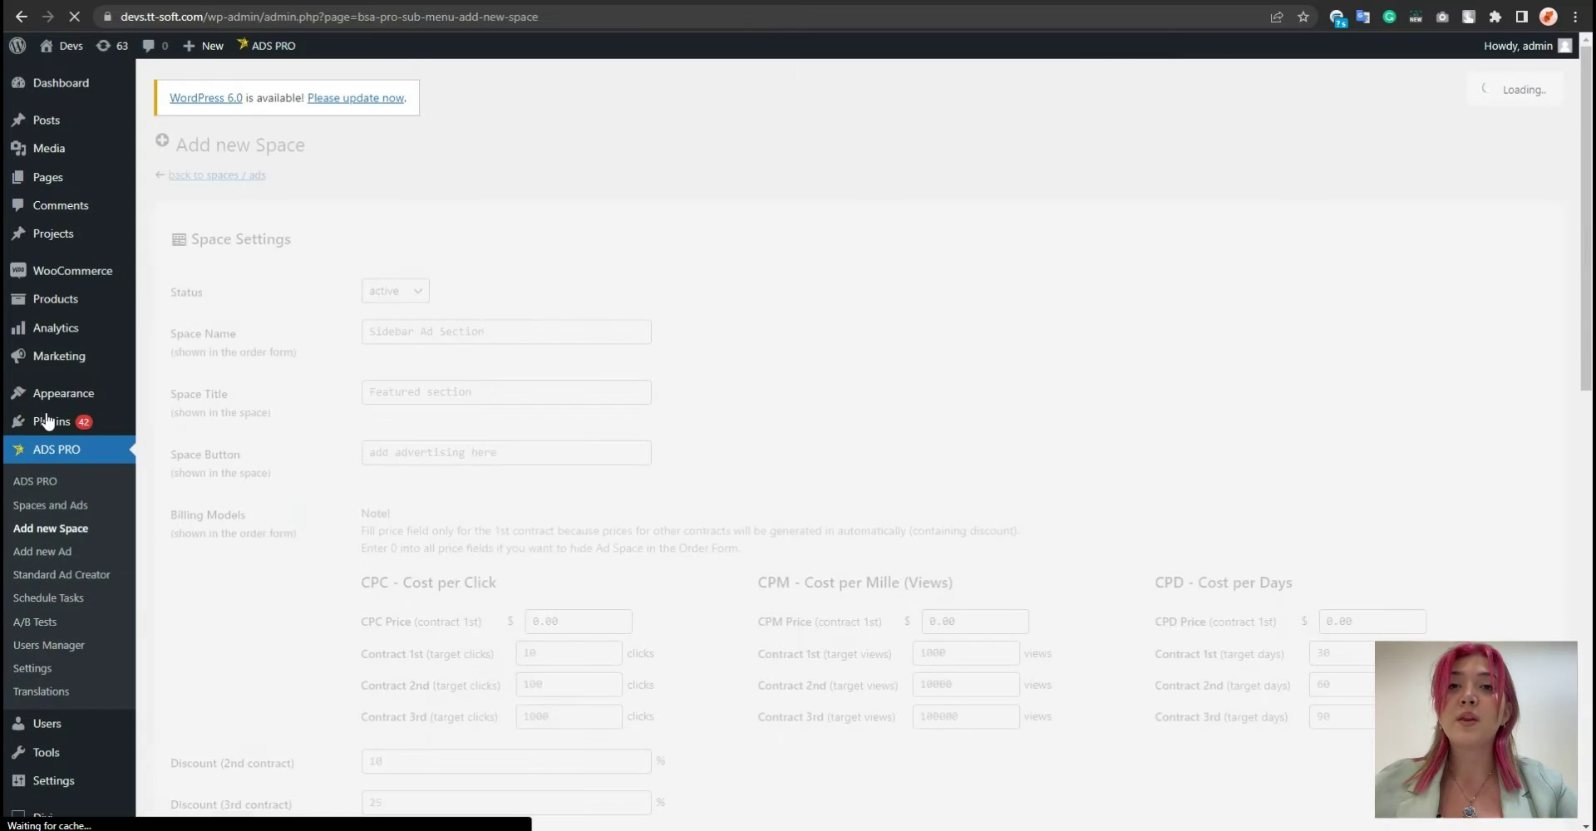
click(411, 298)
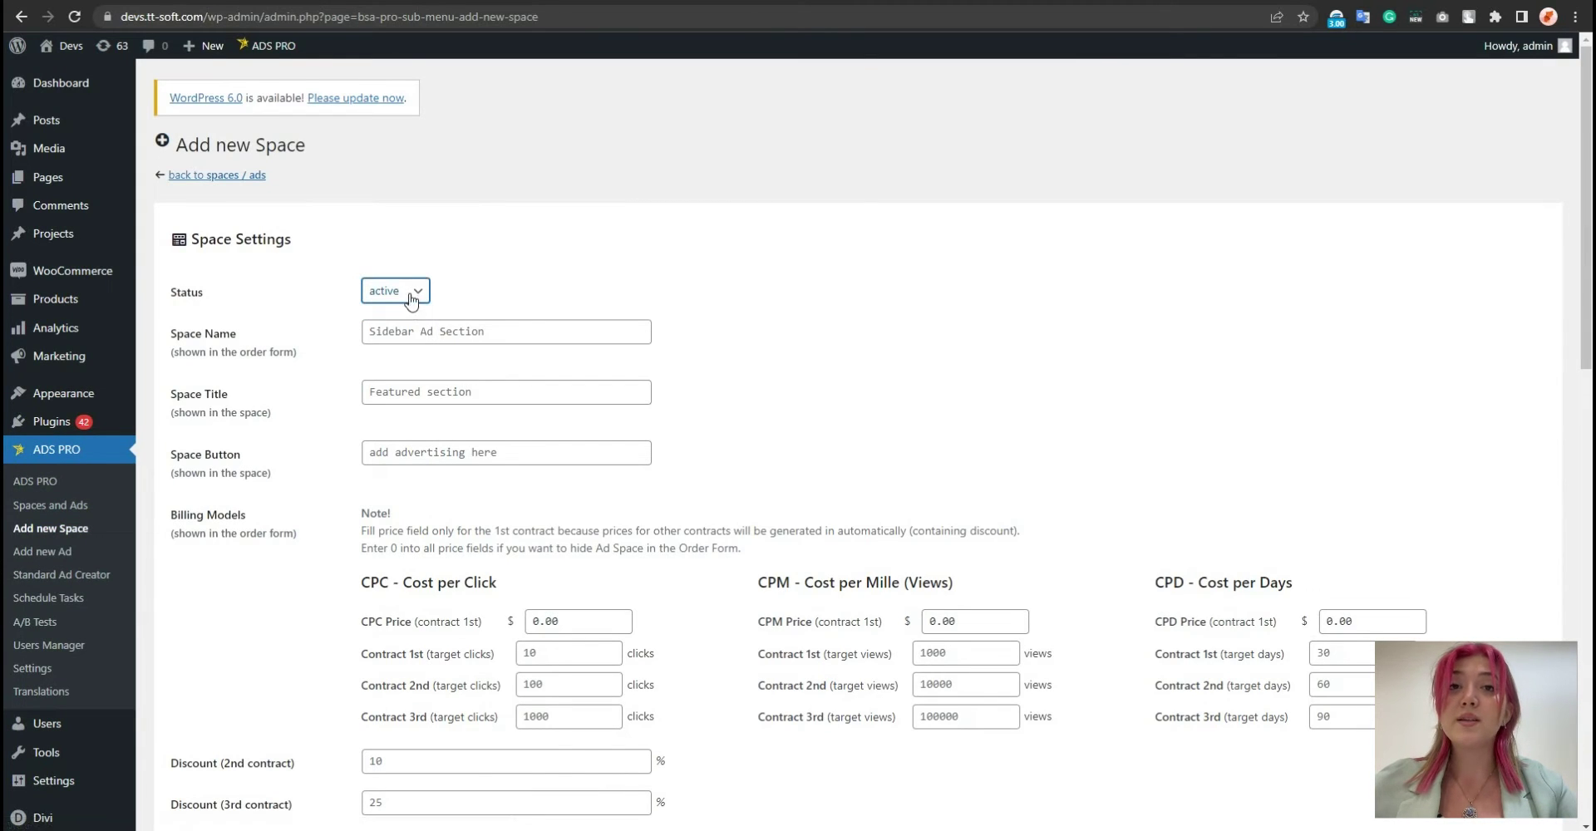
click(482, 335)
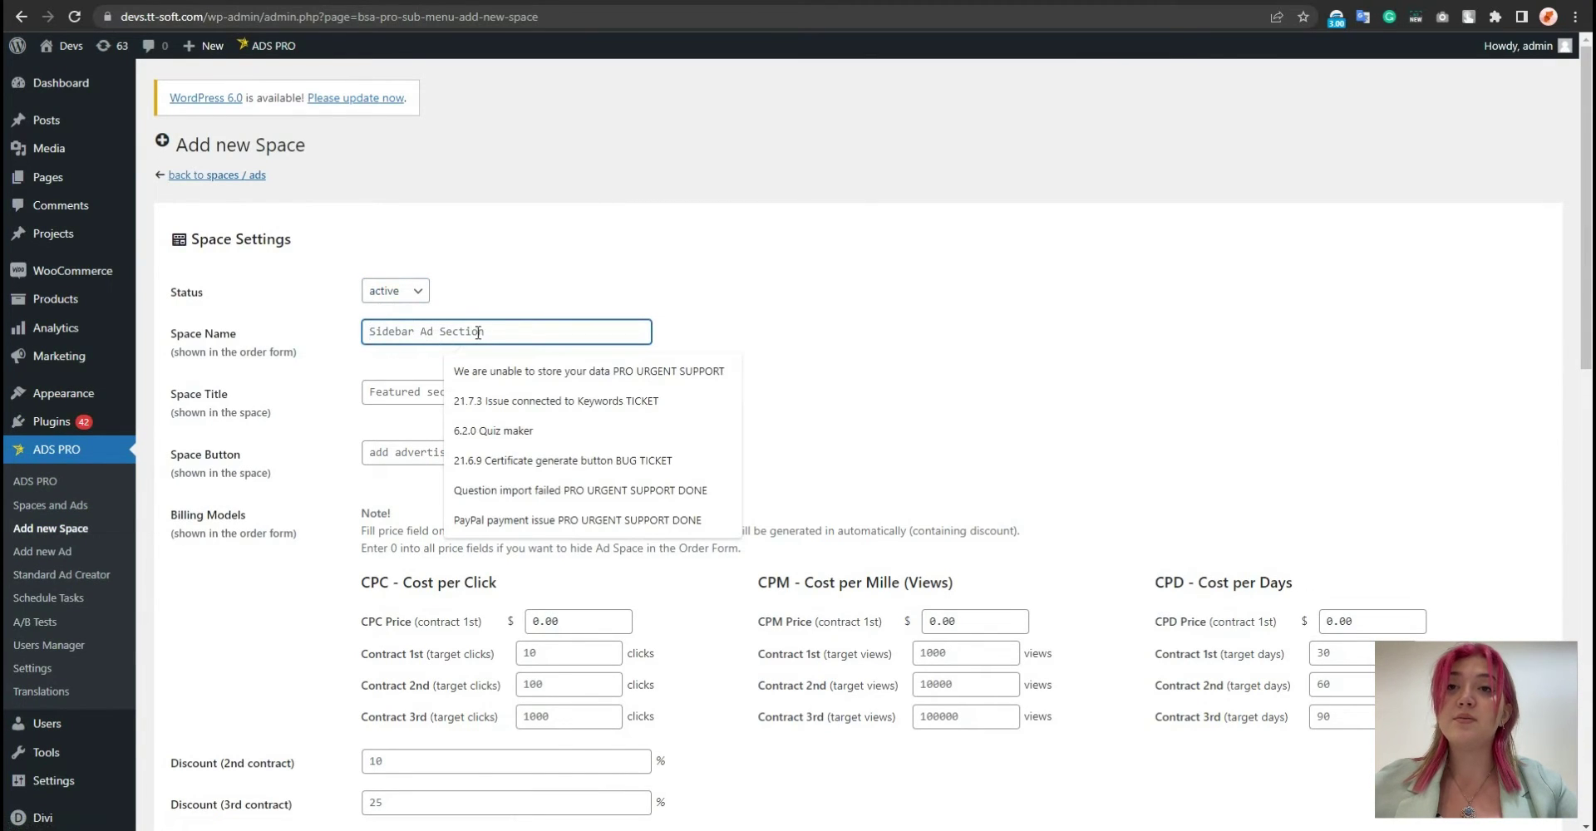
text(Test Space Example)
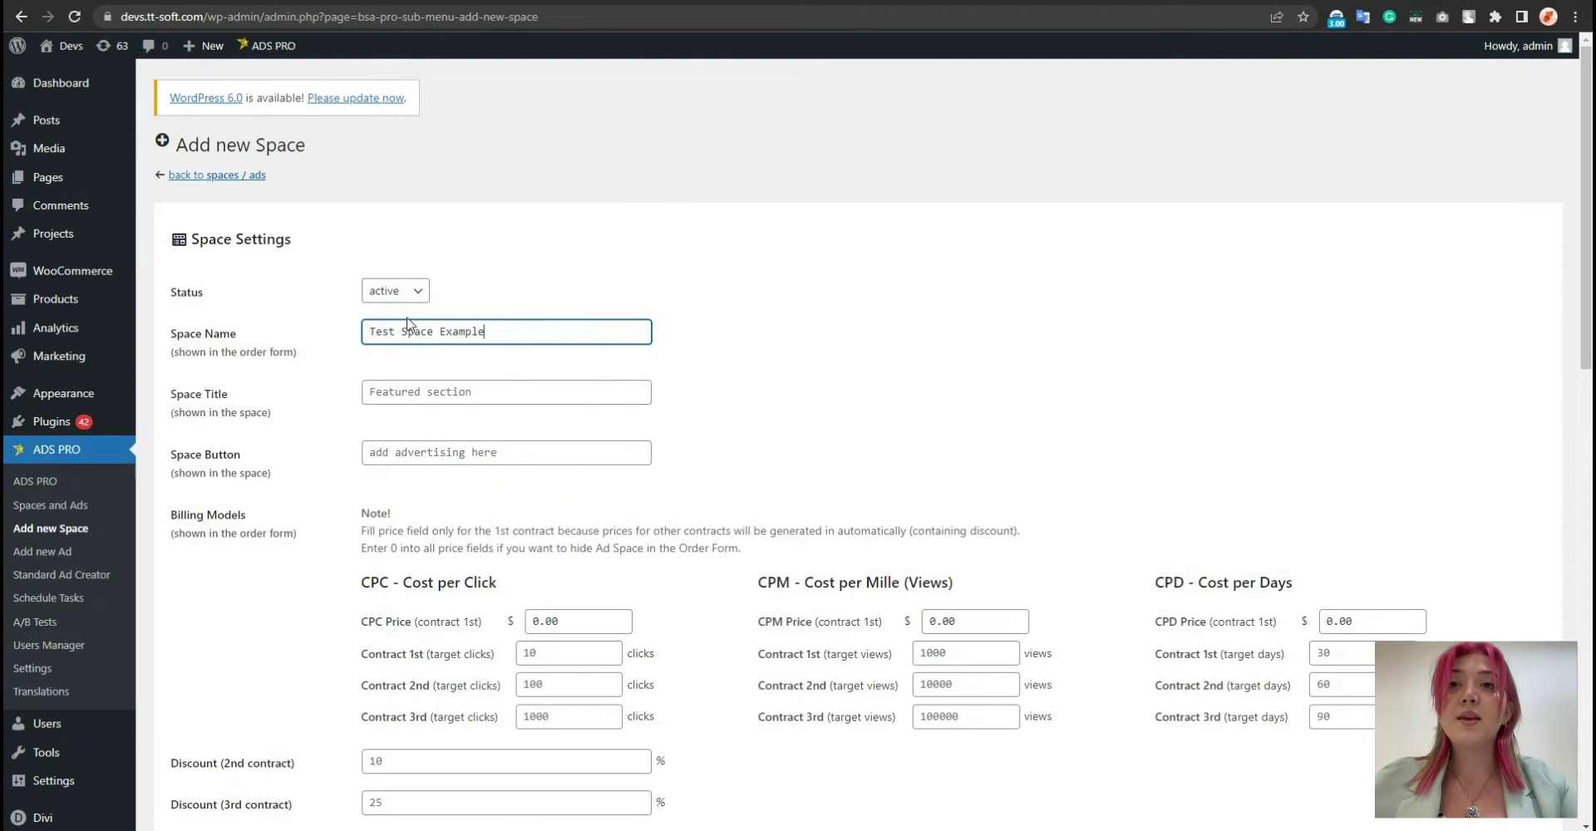
Reuse the space name's wording to set the space title to "Test Space Title"
key(ctrl+a)
key(ctrl+c)
click(454, 392)
key(ctrl+v)
key(BackSpace)
key(BackSpace)
key(BackSpace)
key(BackSpace)
key(BackSpace)
key(BackSpace)
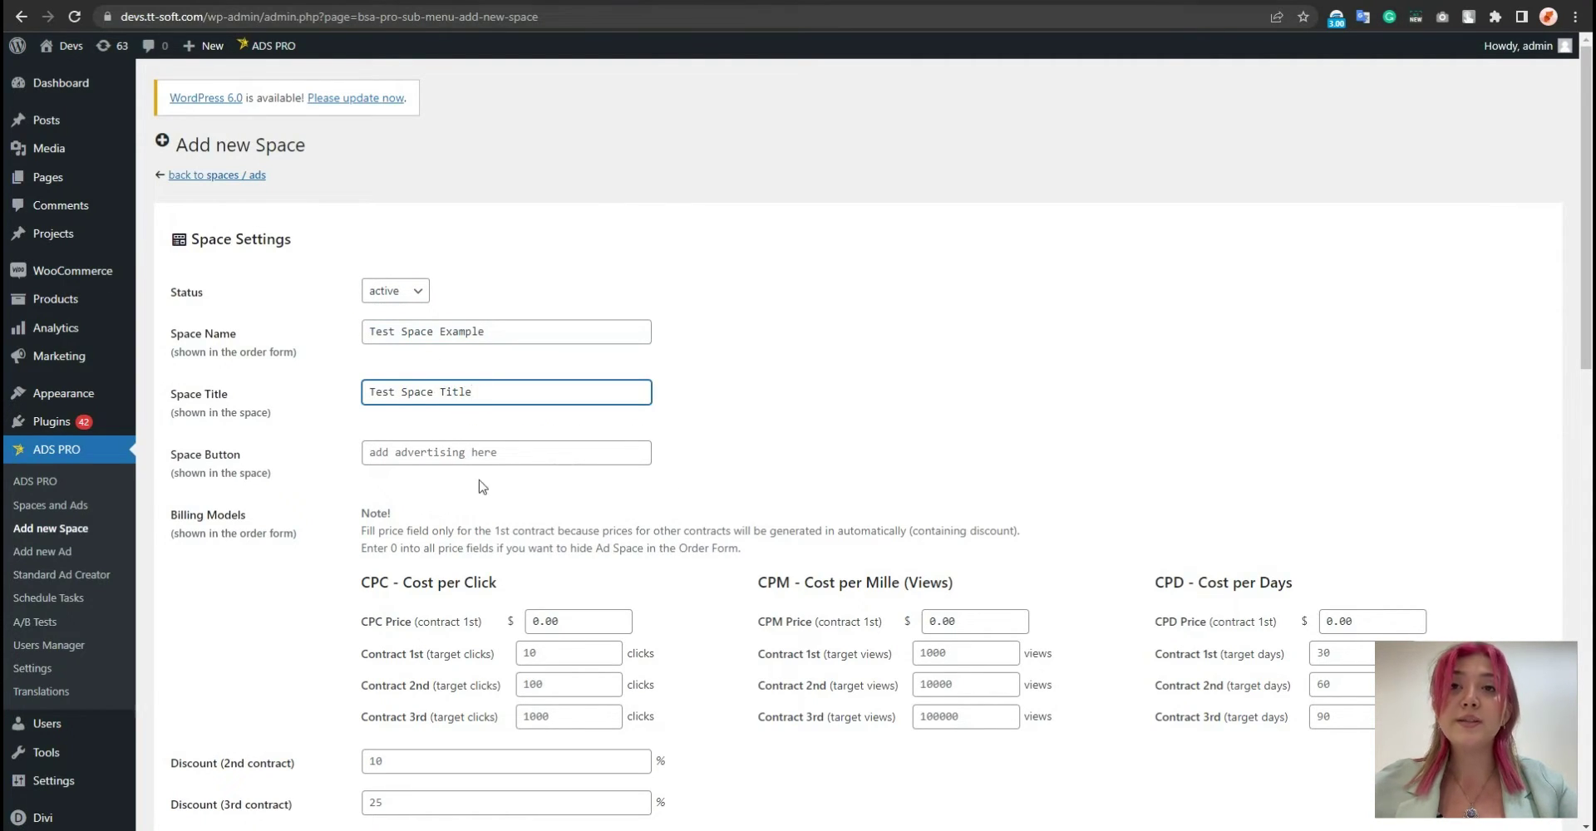
Set the space button text to "Test Space Button"
click(462, 455)
key(ctrl+v)
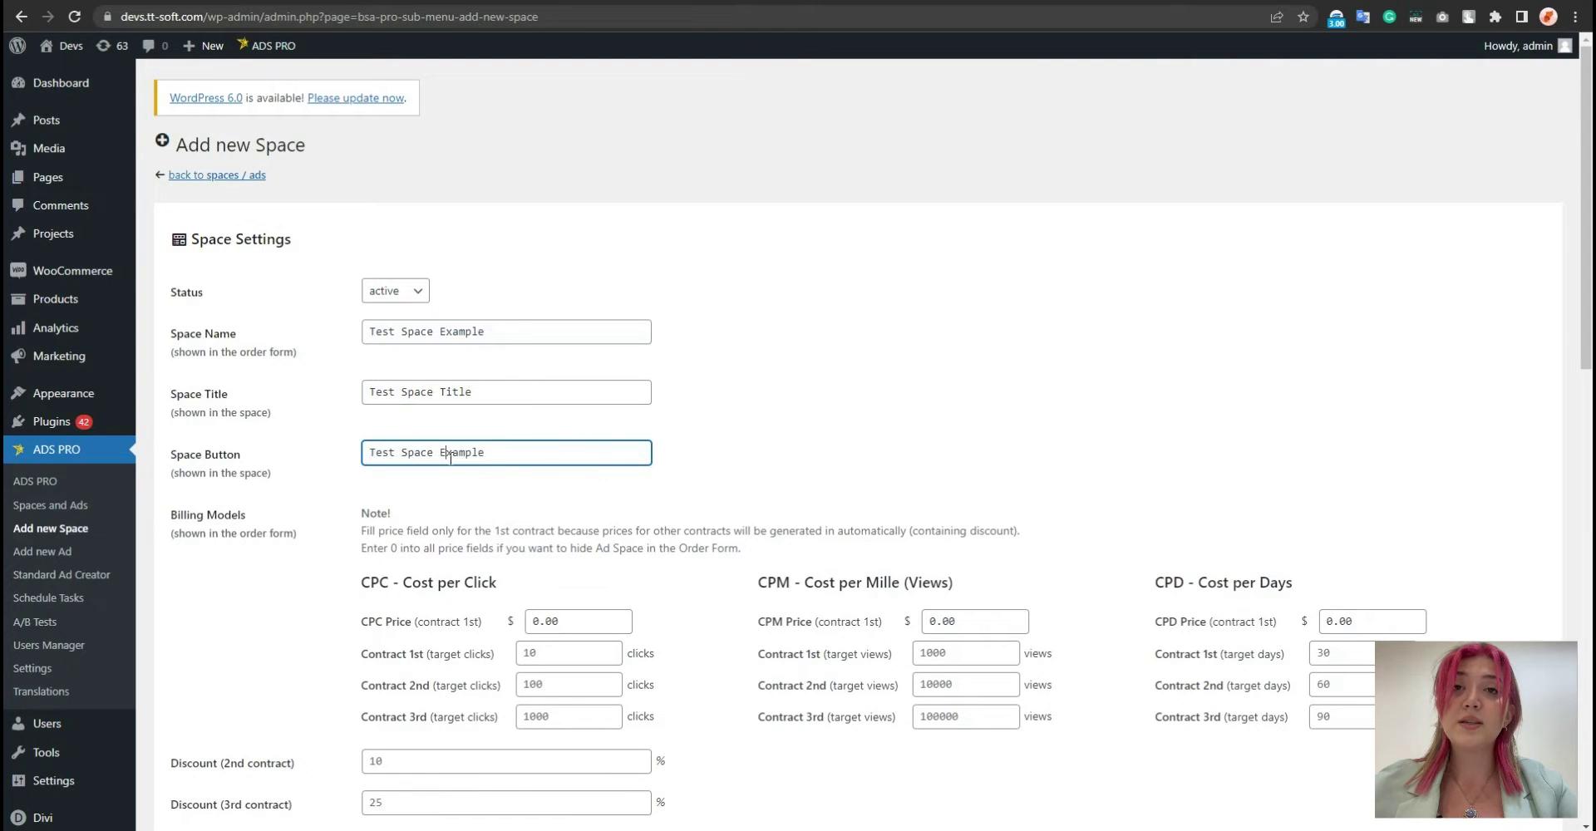
key(BackSpace)
key(BackSpace)
key(BackSpace)
key(BackSpace)
key(BackSpace)
key(BackSpace)
key(BackSpace)
text(Button)
Set the first-contract price to 2 for cost per click and 4 for cost per days
scroll(463, 484, down, 2)
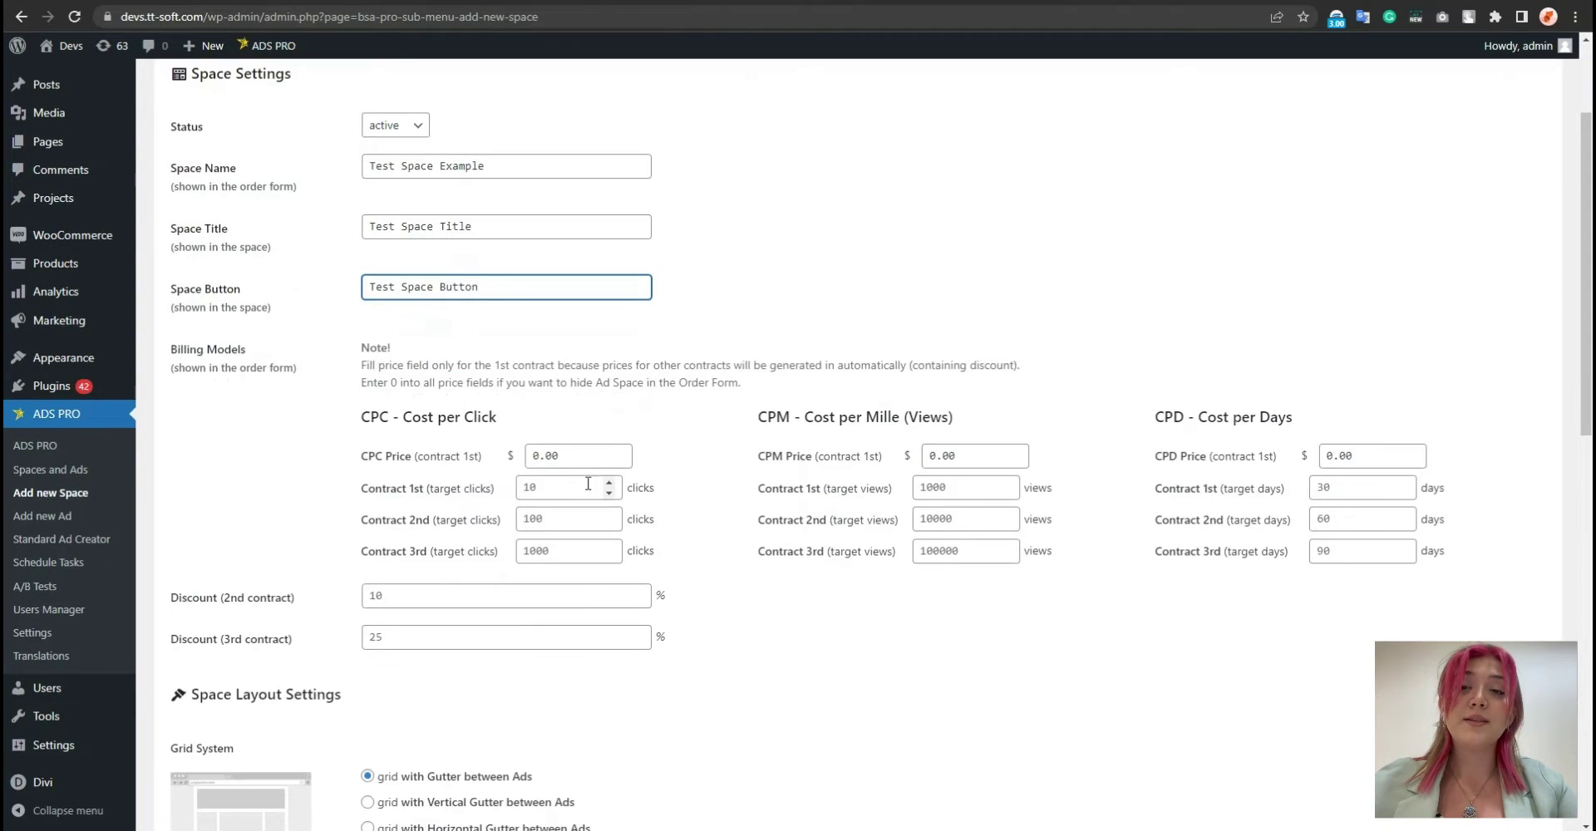
key(Tab)
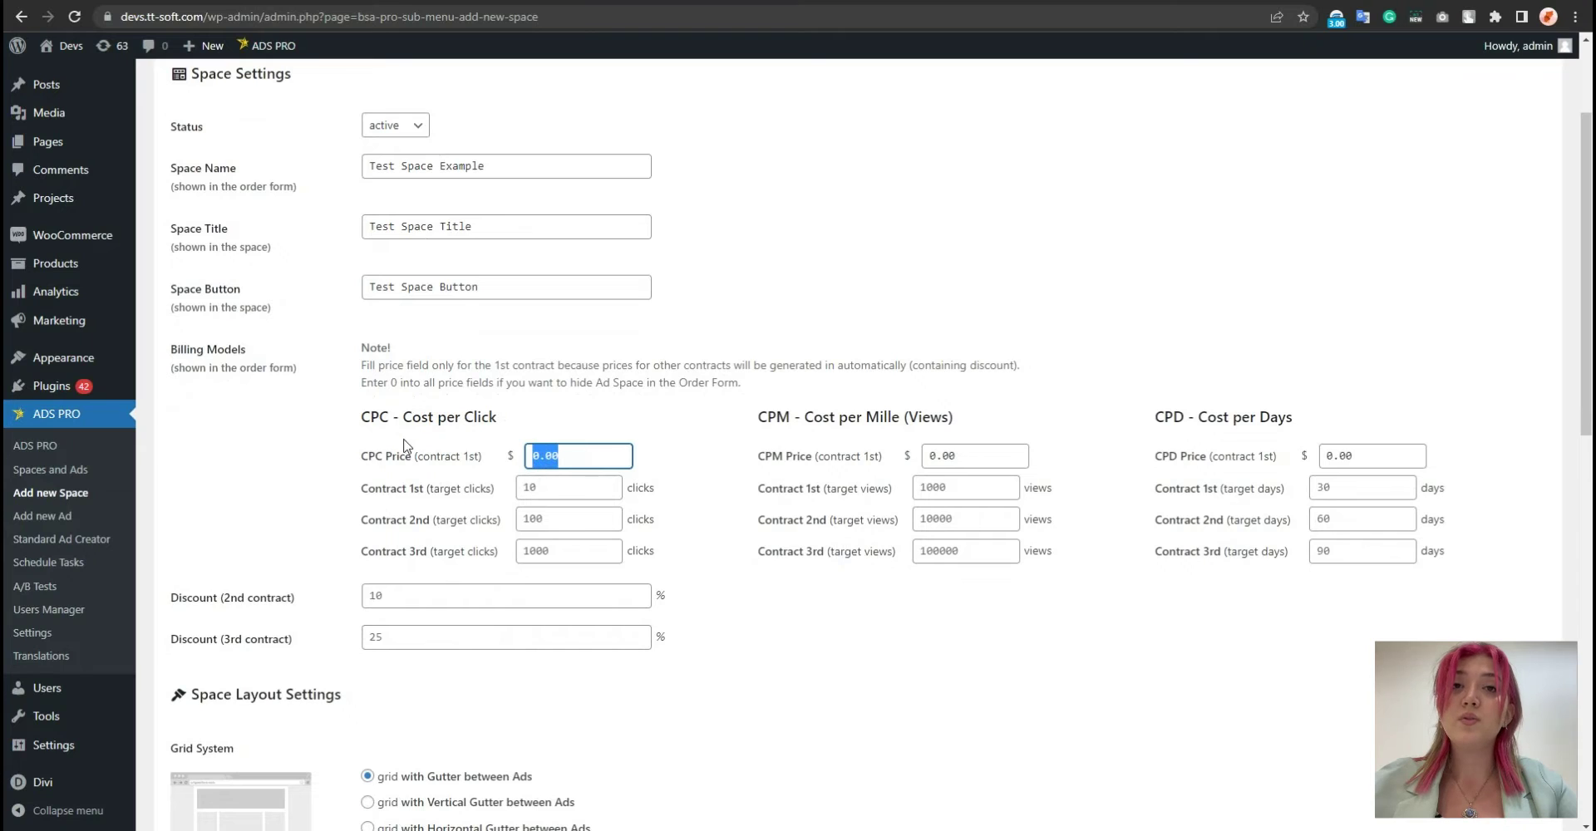
text(20)
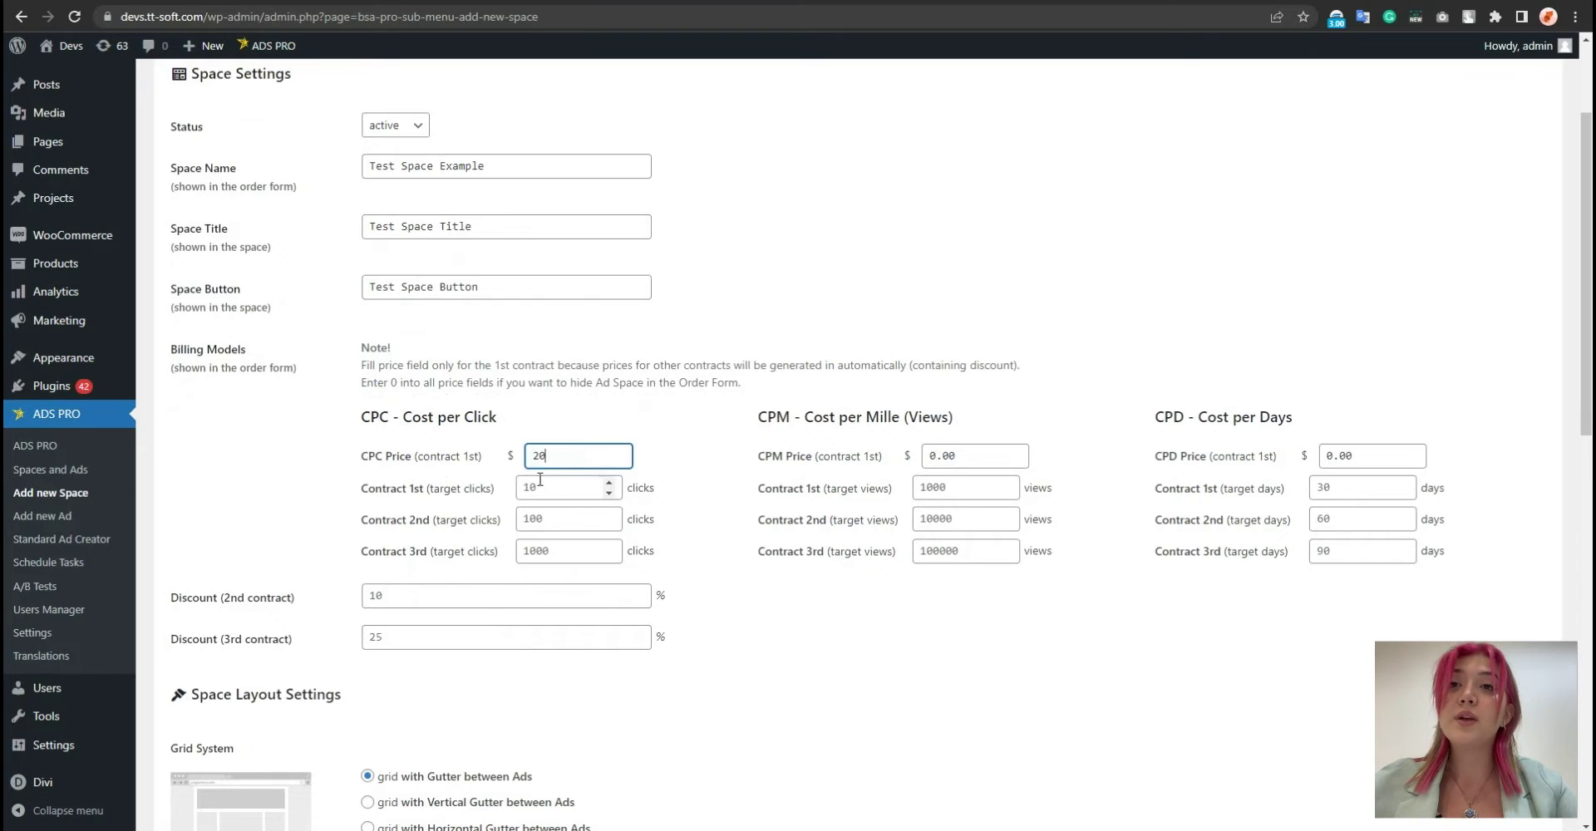
key(BackSpace)
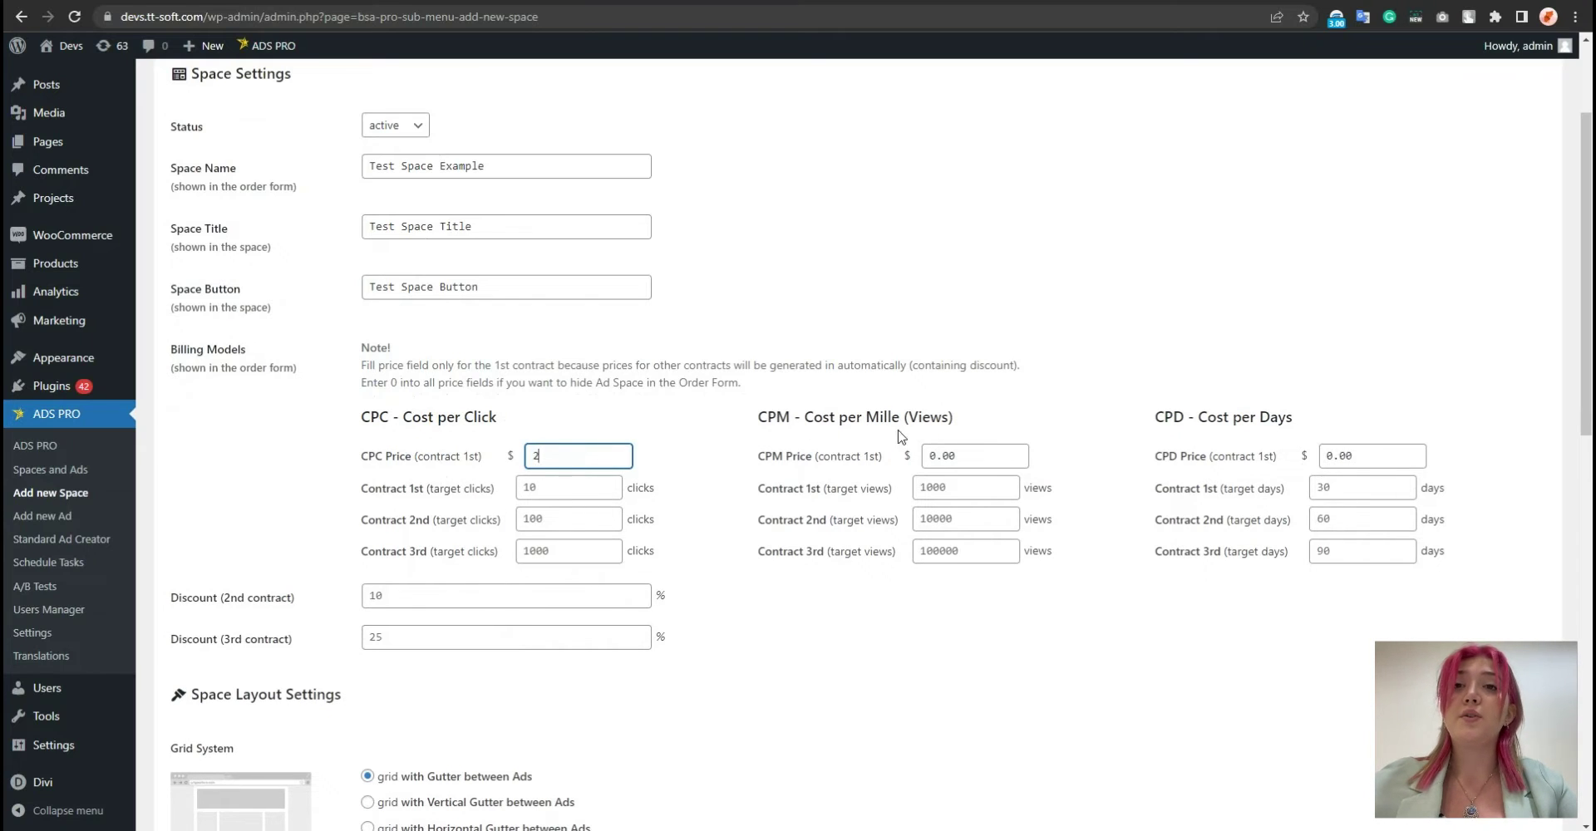
drag(956, 456, 921, 459)
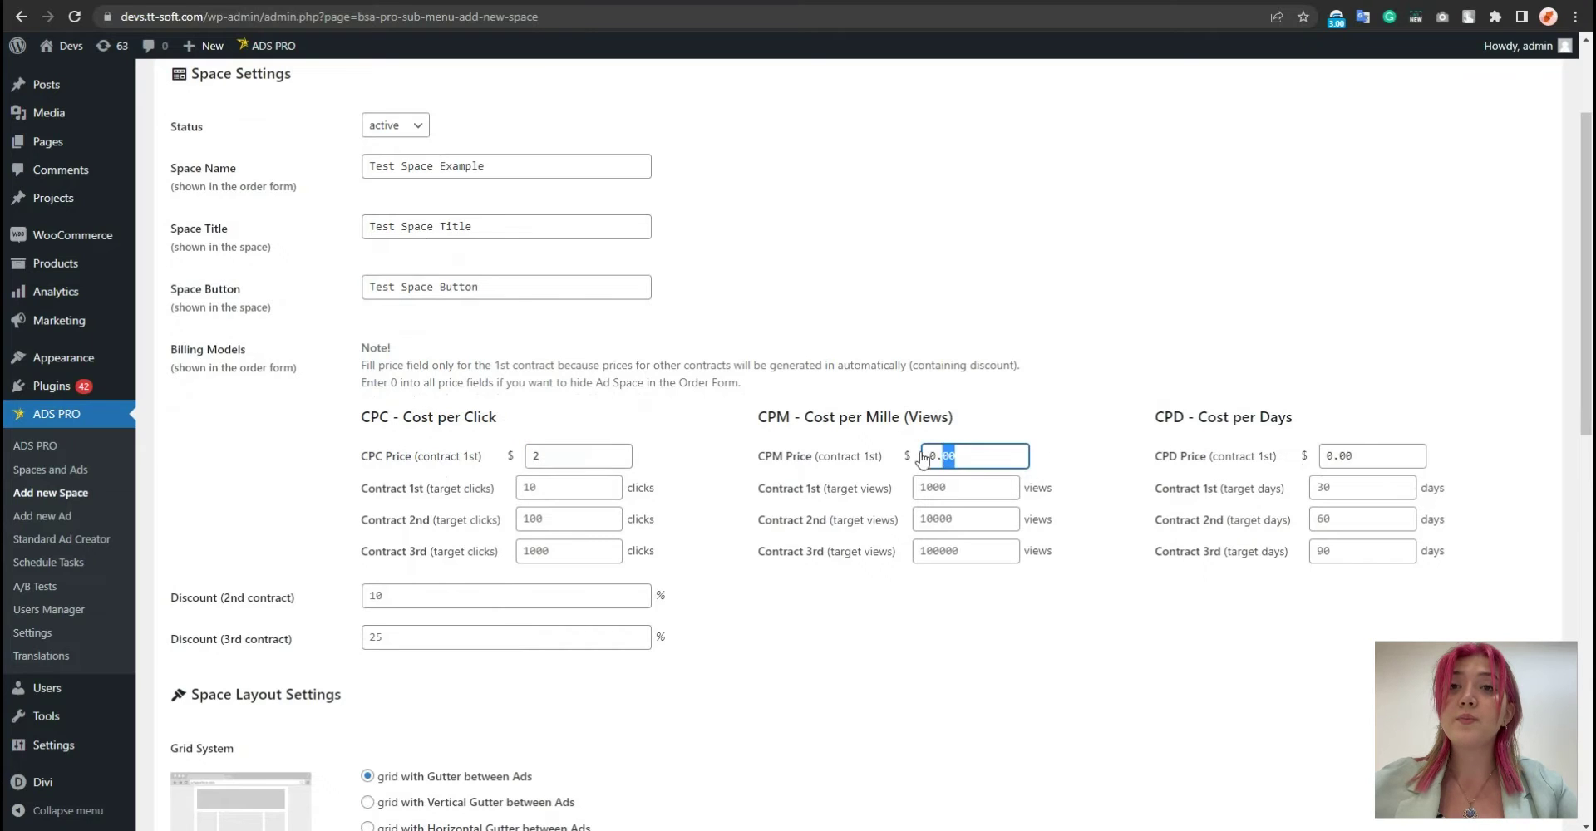
drag(1355, 455, 1297, 459)
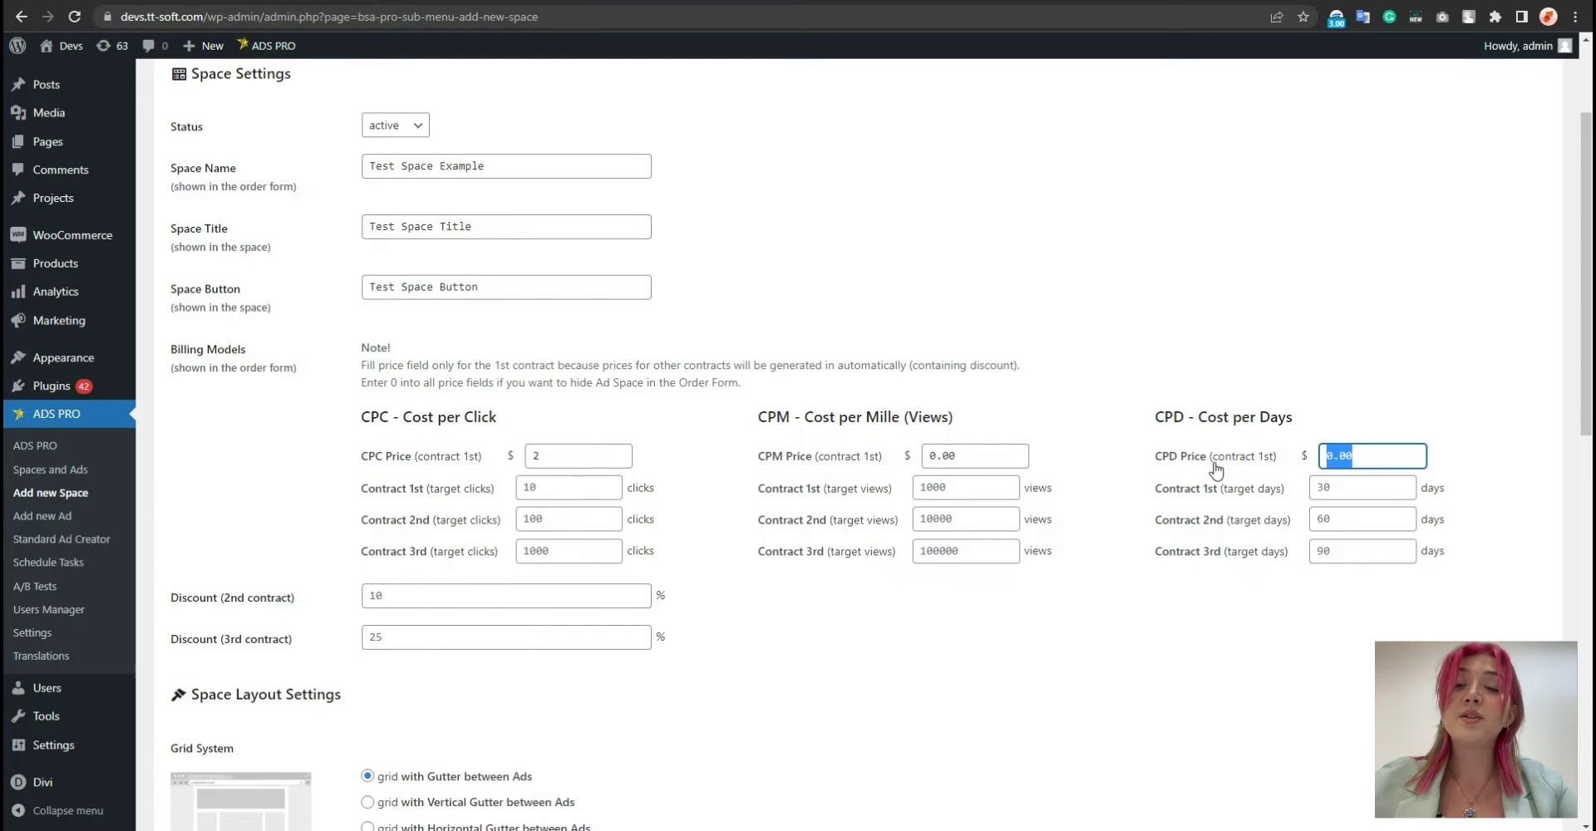
text(4)
Set the three cost-per-click contract targets to 10, 25 and 100 clicks
click(516, 492)
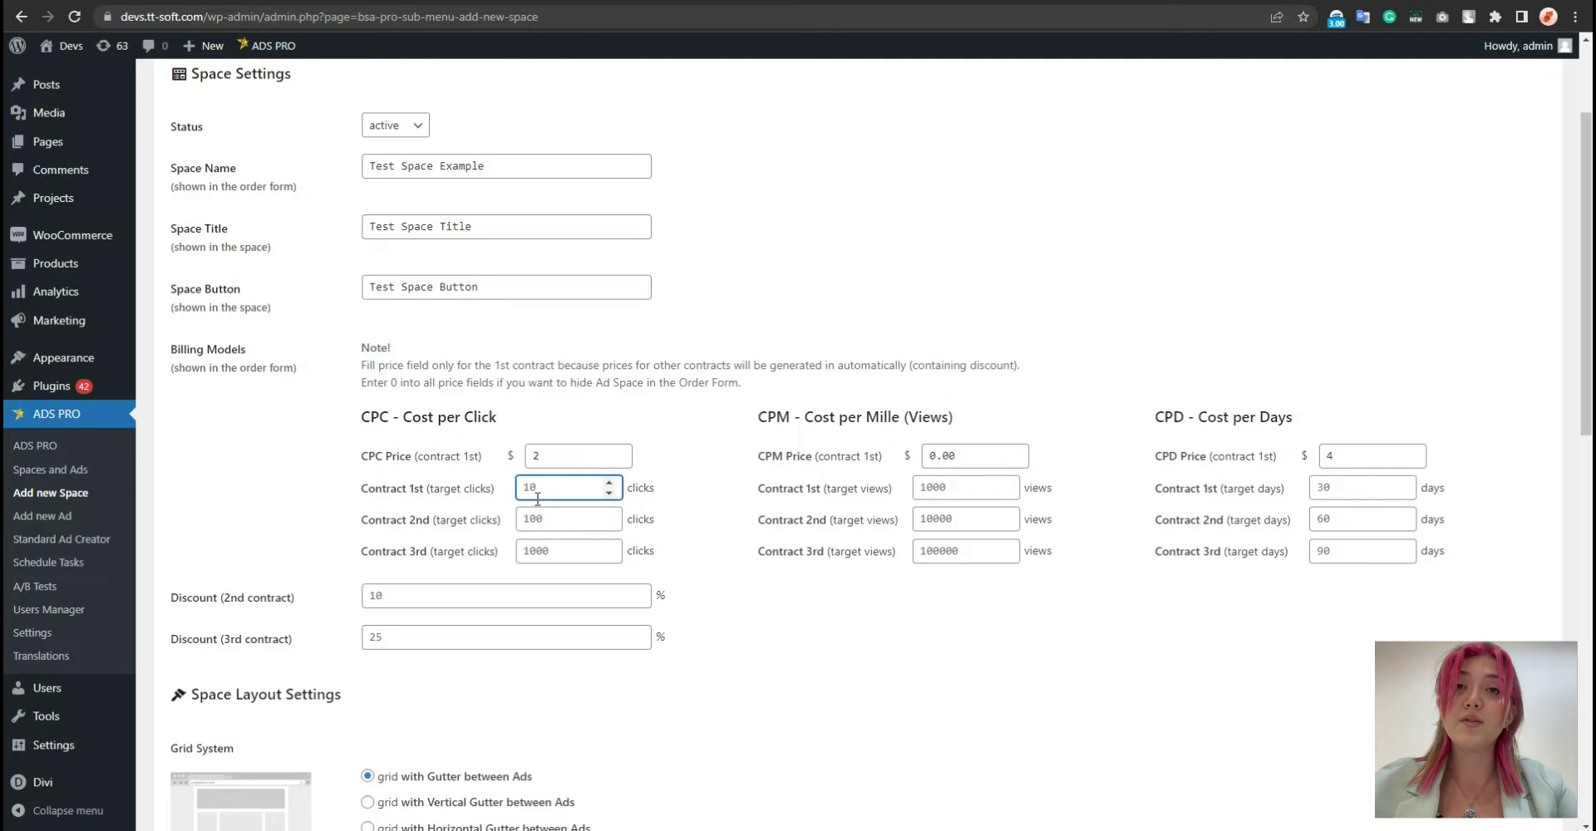
click(555, 514)
text(25)
click(609, 550)
text(100)
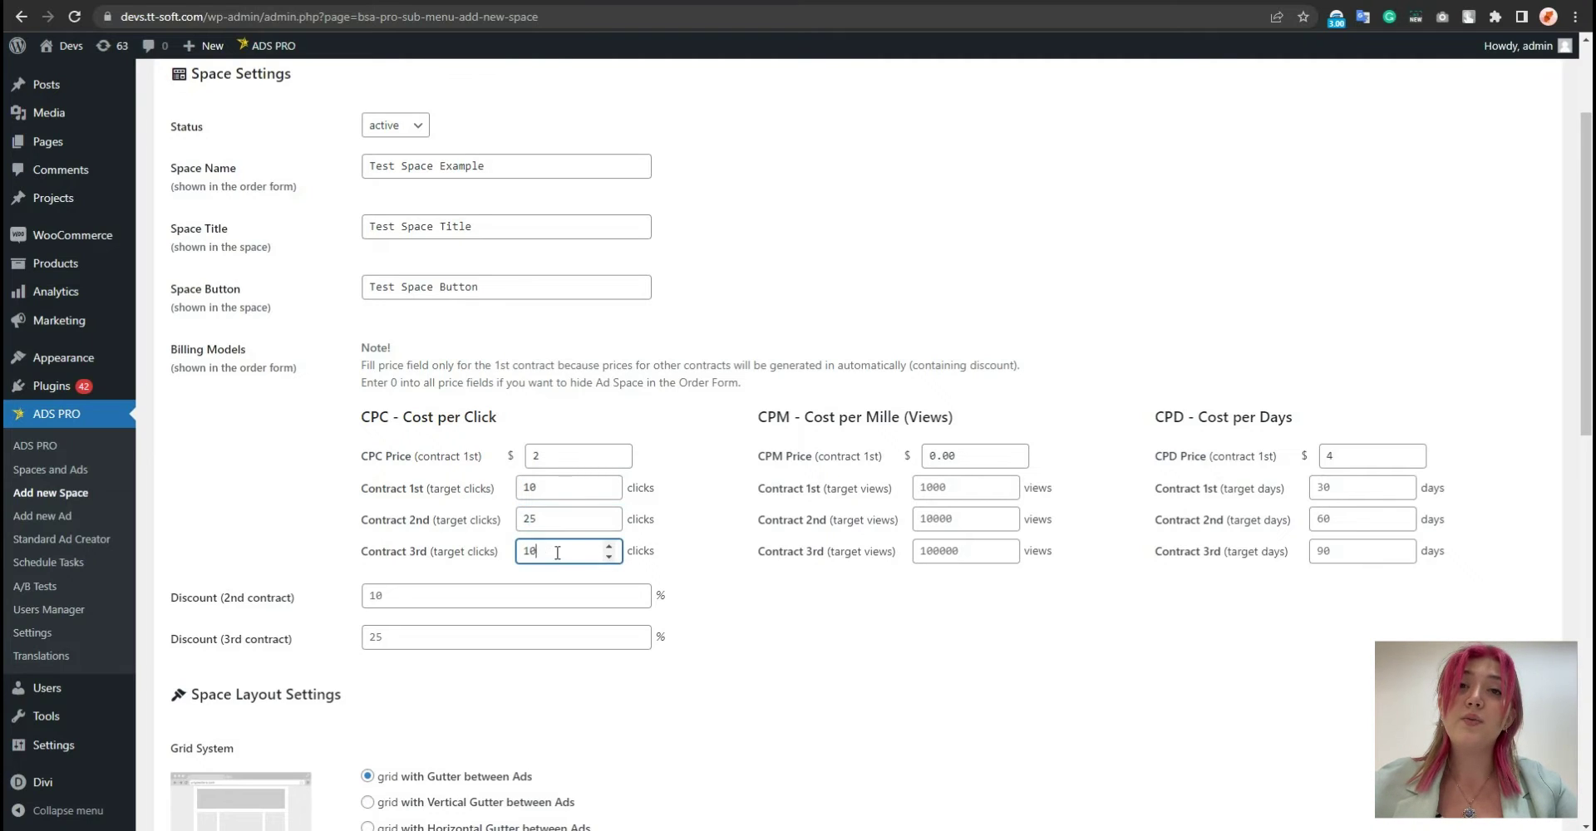
Set the three cost-per-days contract targets to 25, 50 and 90 days
click(1350, 494)
key(BackSpace)
key(BackSpace)
text(25)
click(1367, 524)
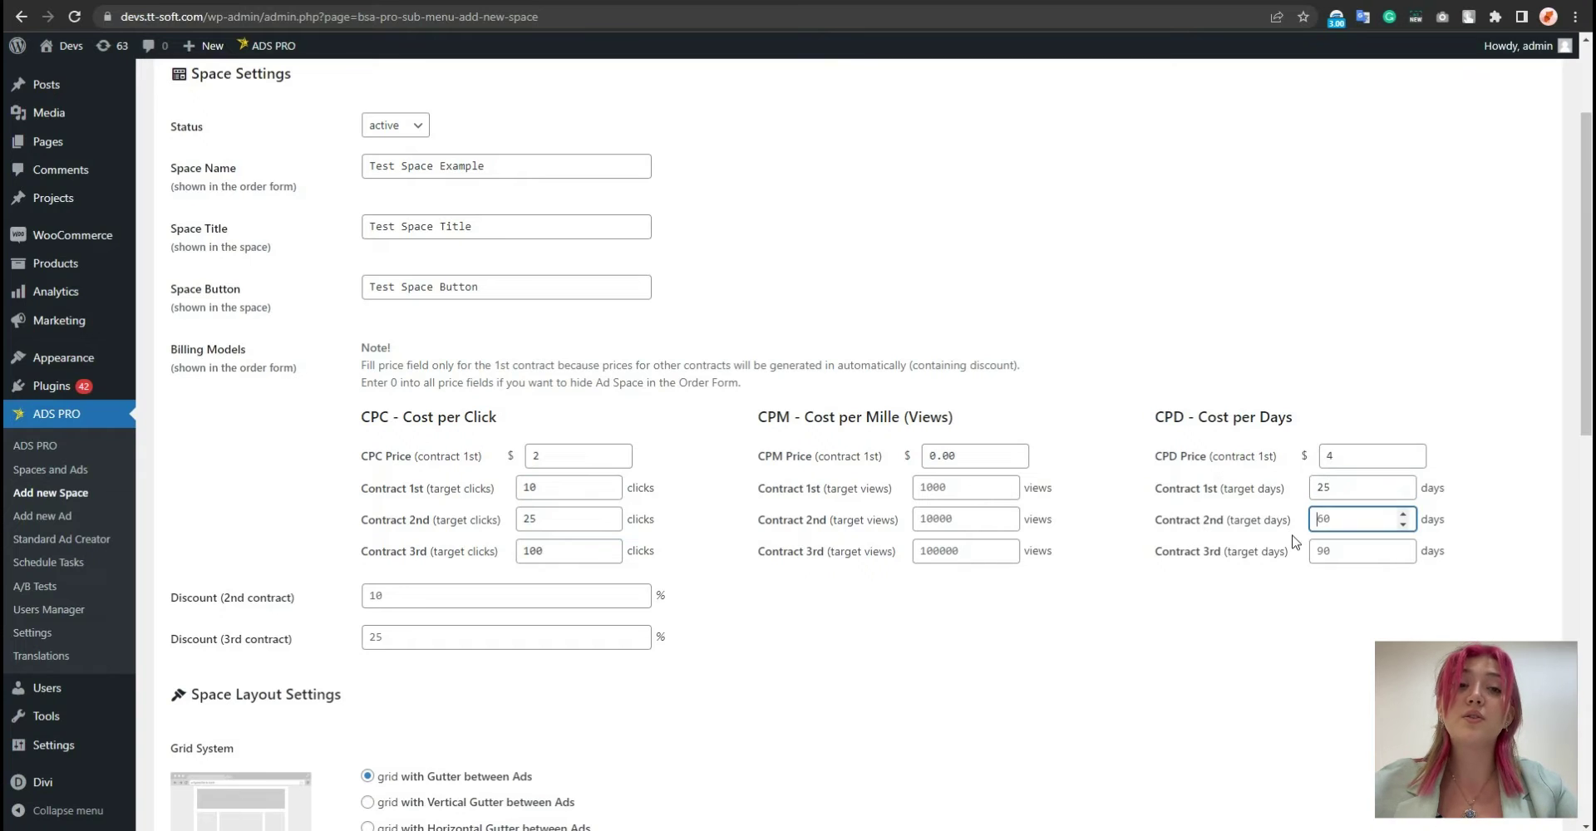
key(BackSpace)
key(BackSpace)
text(50)
click(1313, 555)
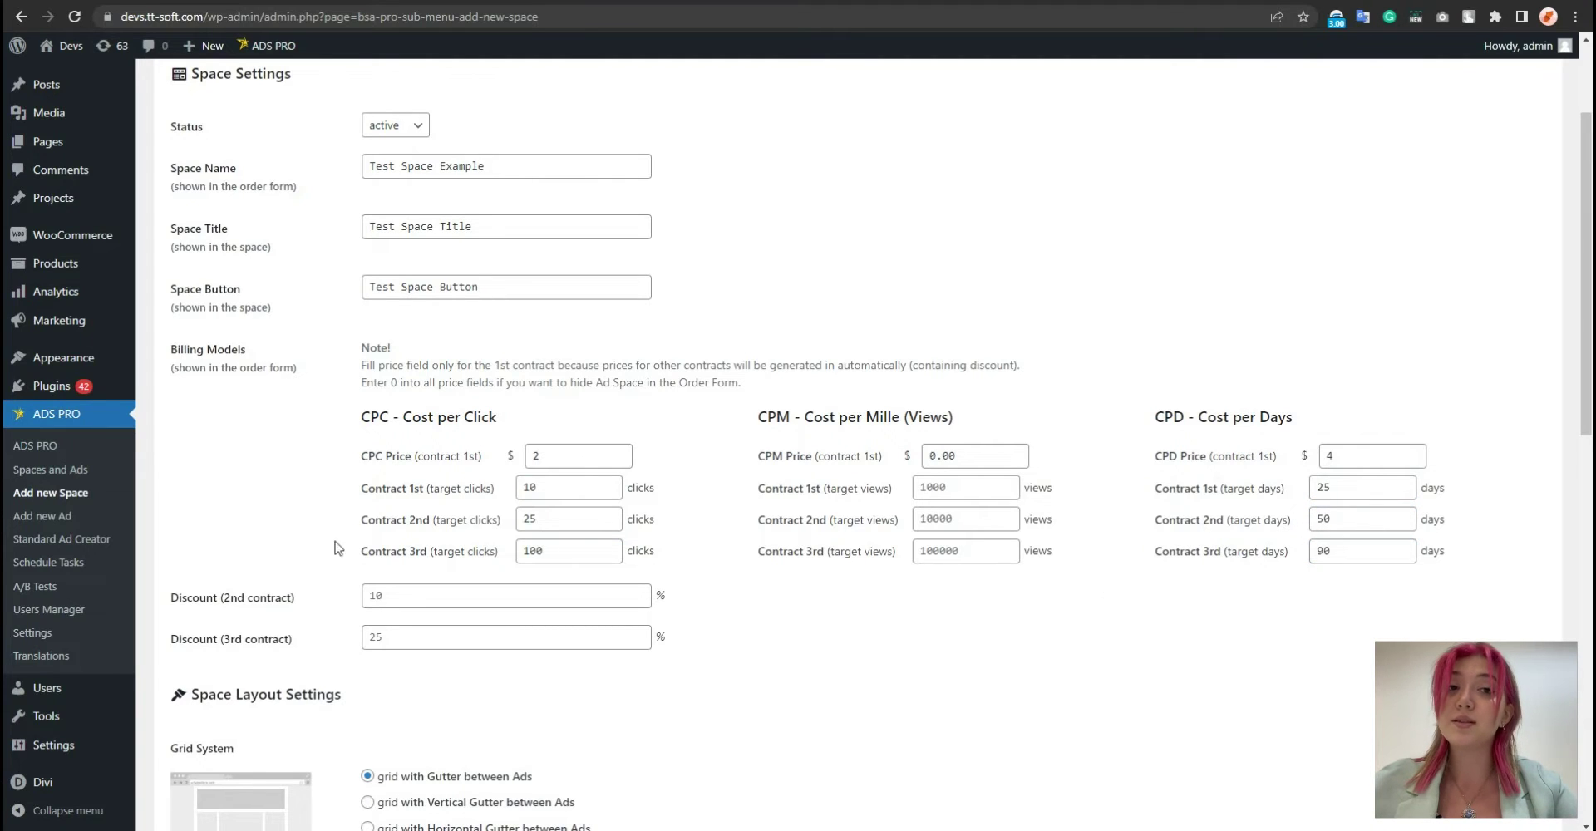
click(389, 598)
text(-1)
scroll(366, 541, down, 2)
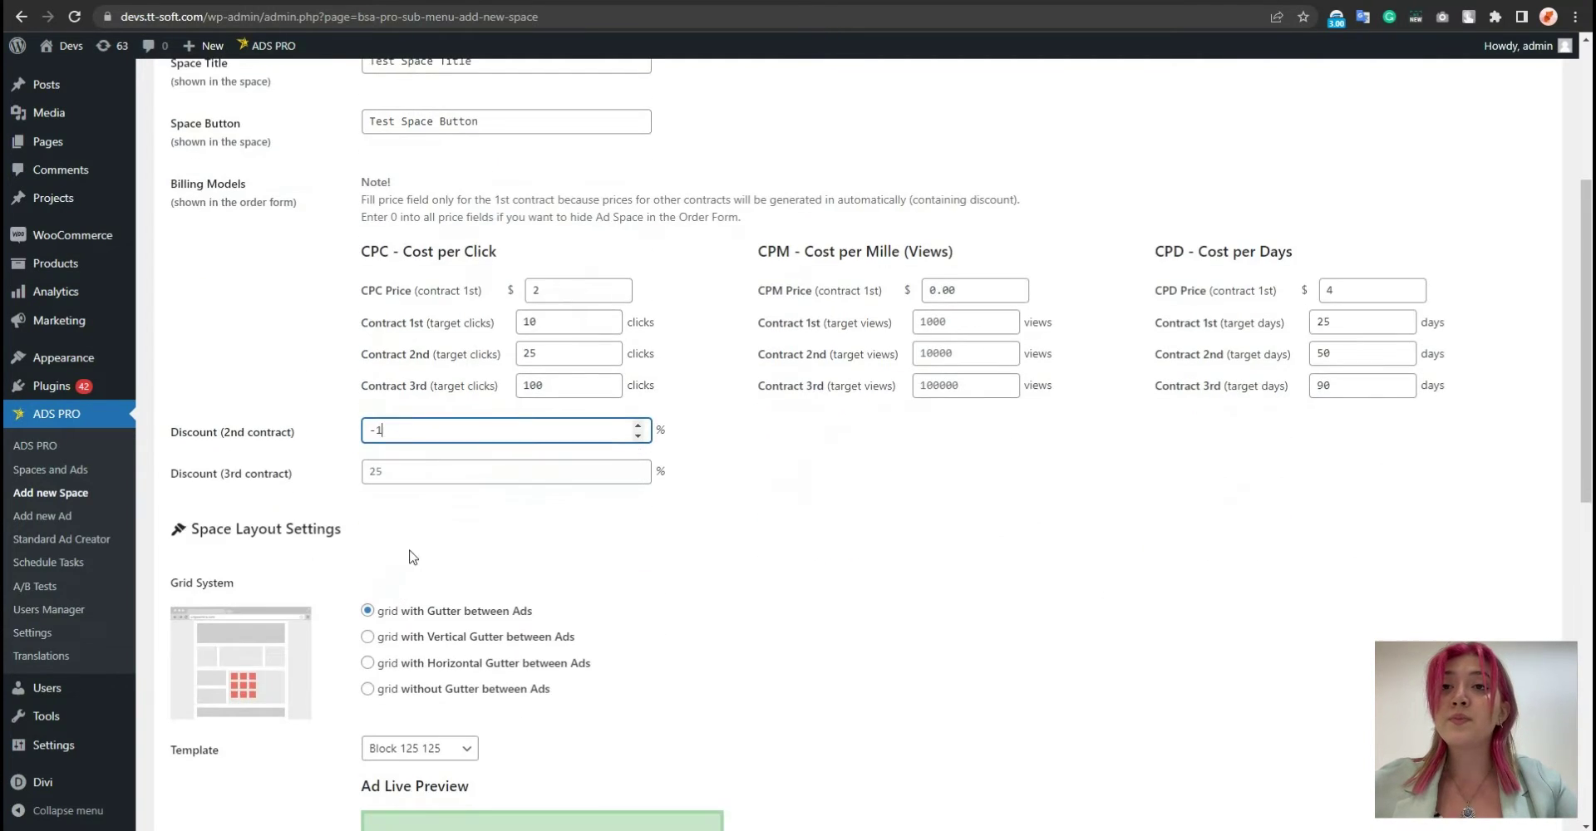
scroll(420, 424, up, 1)
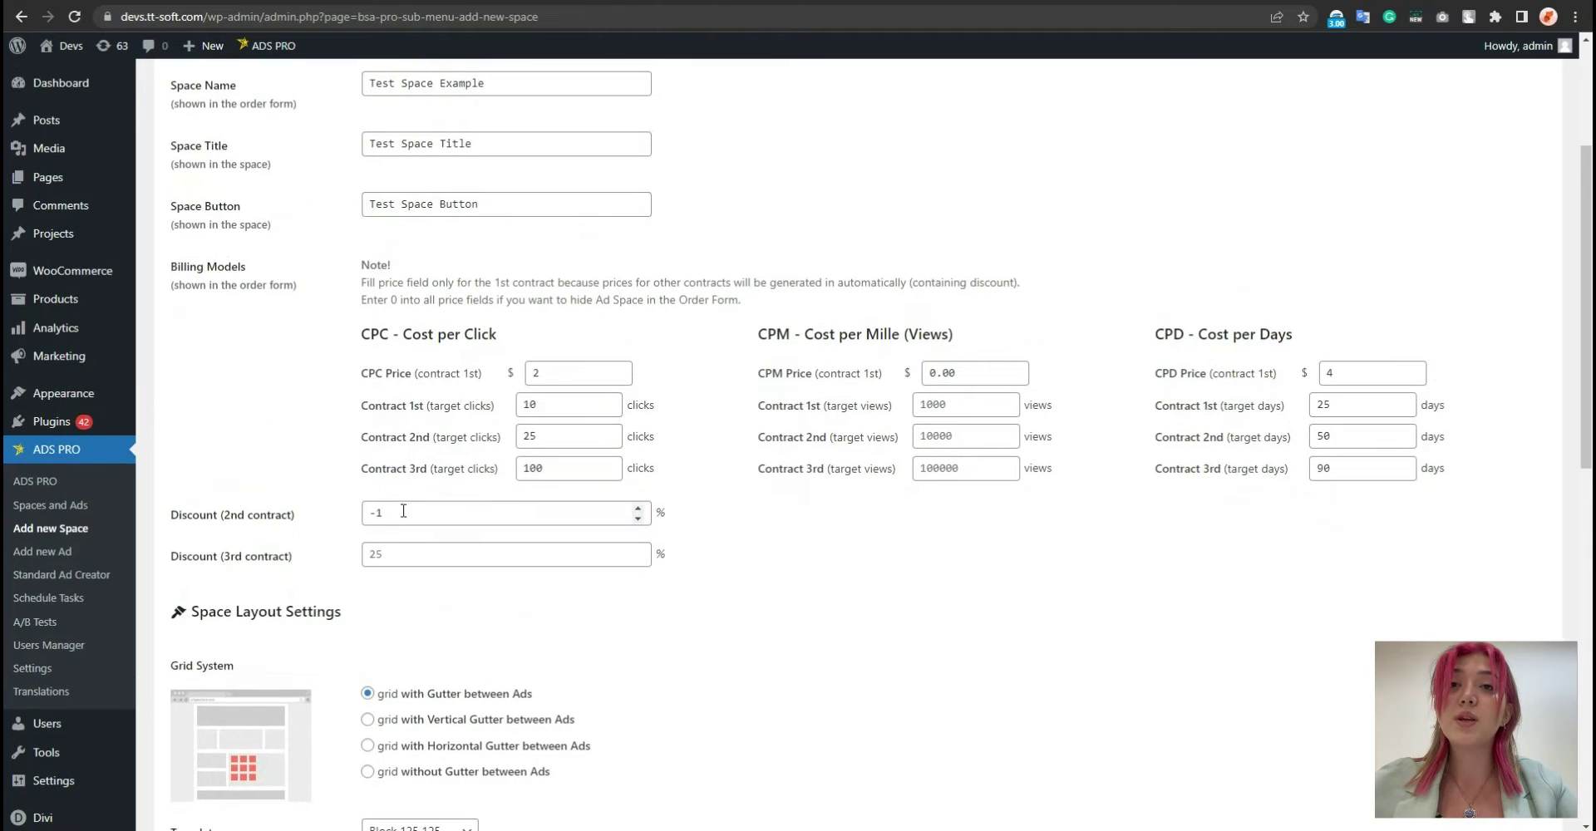
Set the discount to 10% for the second contract and 20% for the third contract
drag(402, 510, 347, 524)
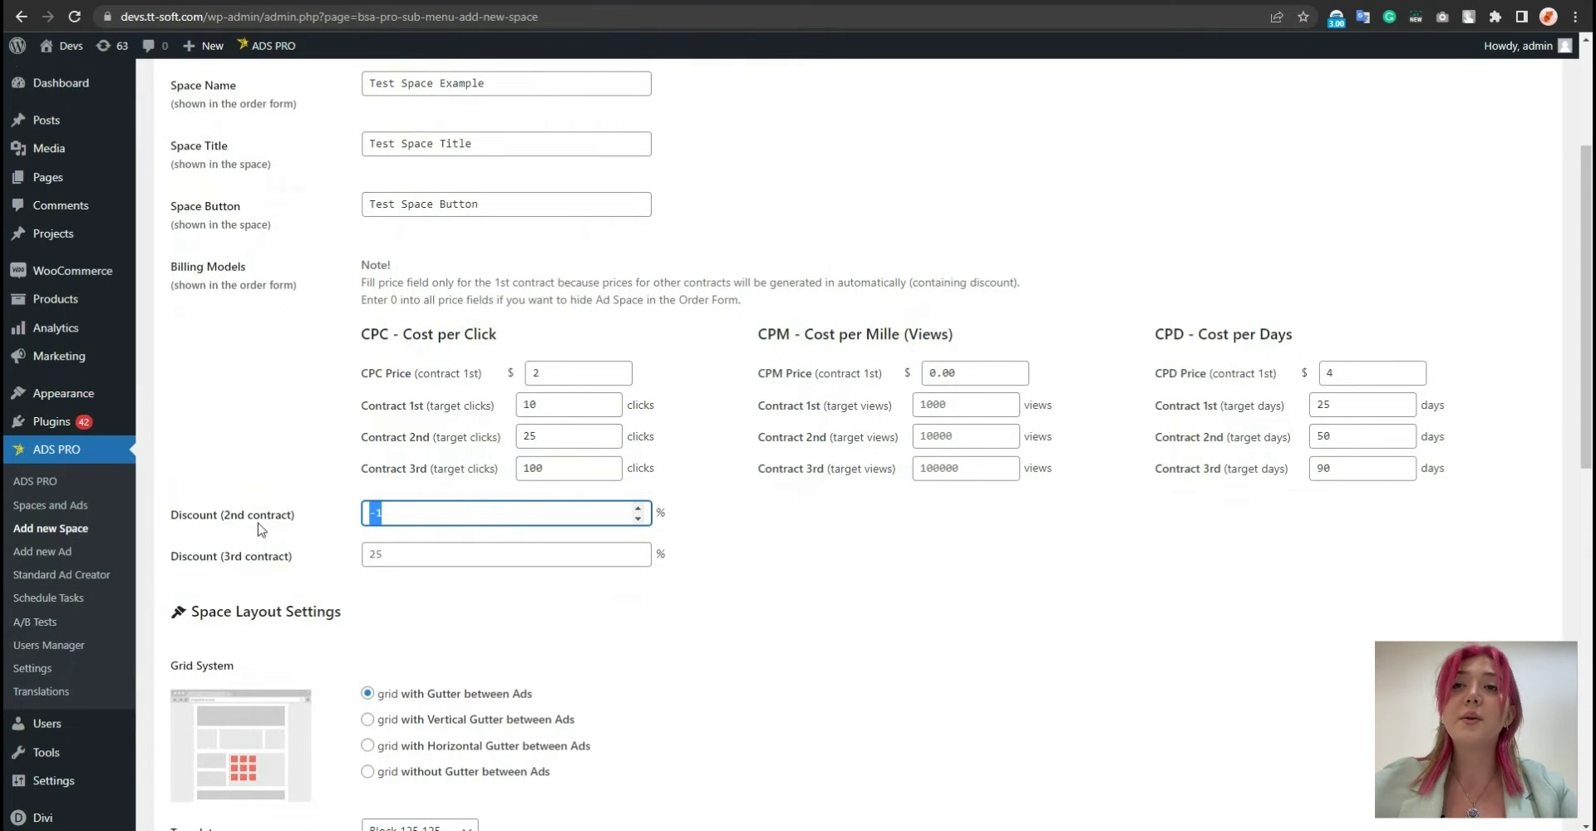
key(BackSpace)
key(Tab)
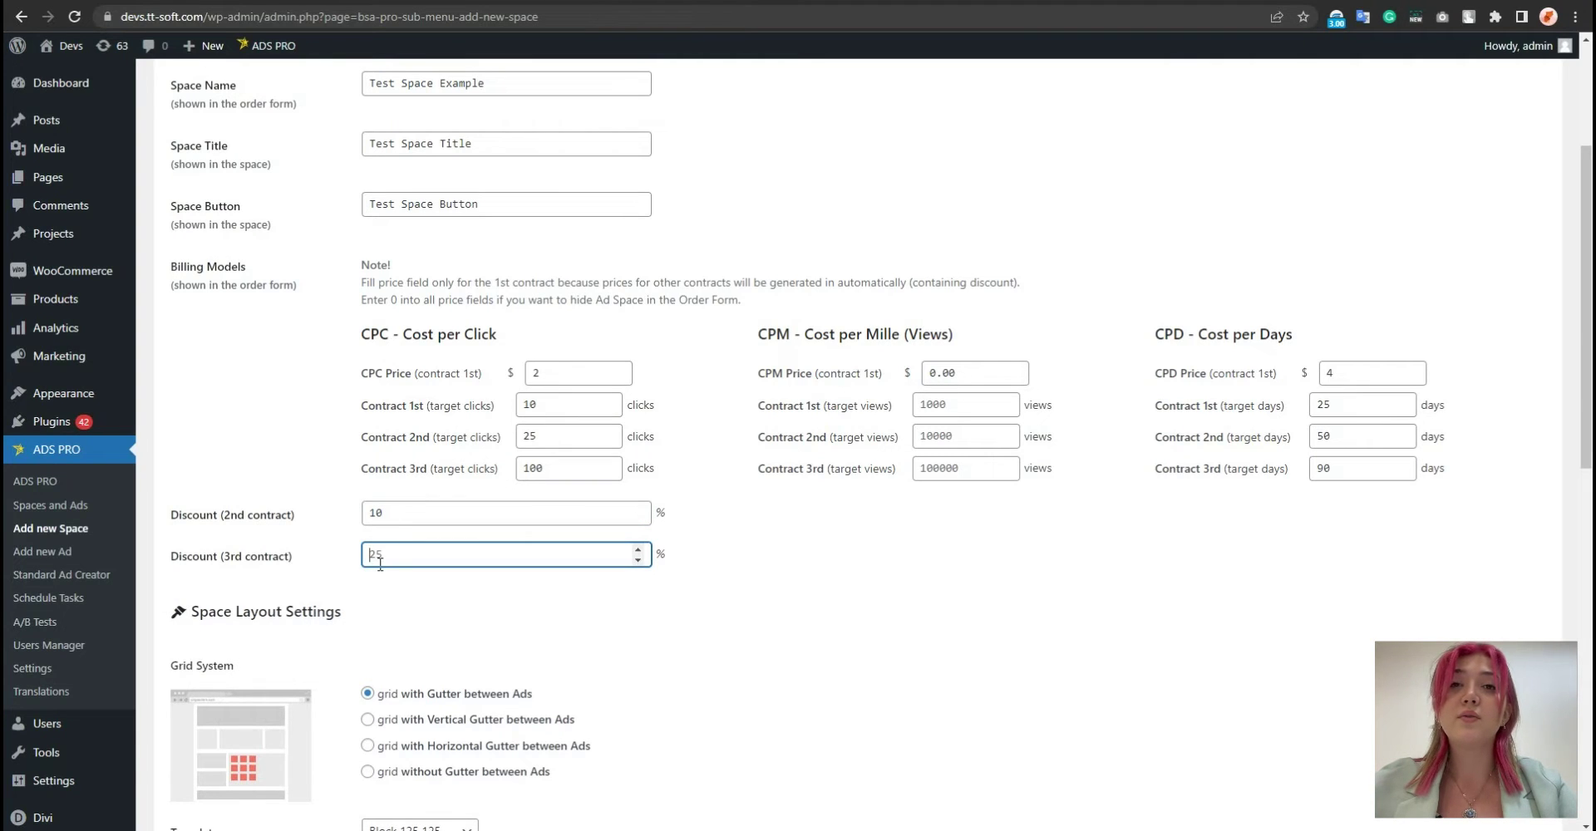
click(369, 592)
Try the vertical, horizontal and no-gutter grid options, finishing on the grid with gutter between ads
scroll(823, 627, down, 3)
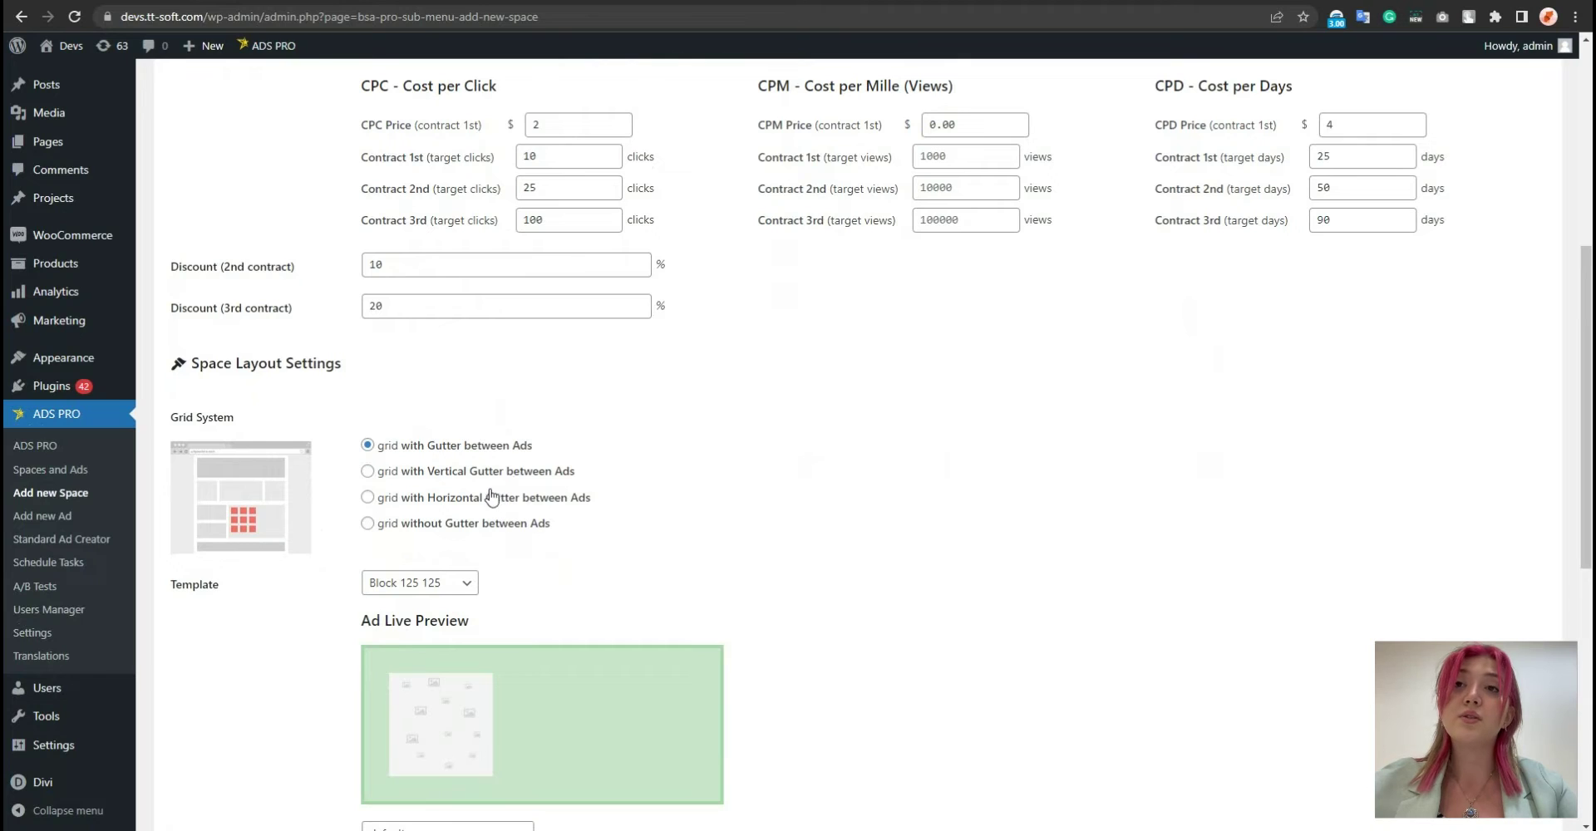
click(366, 471)
click(389, 497)
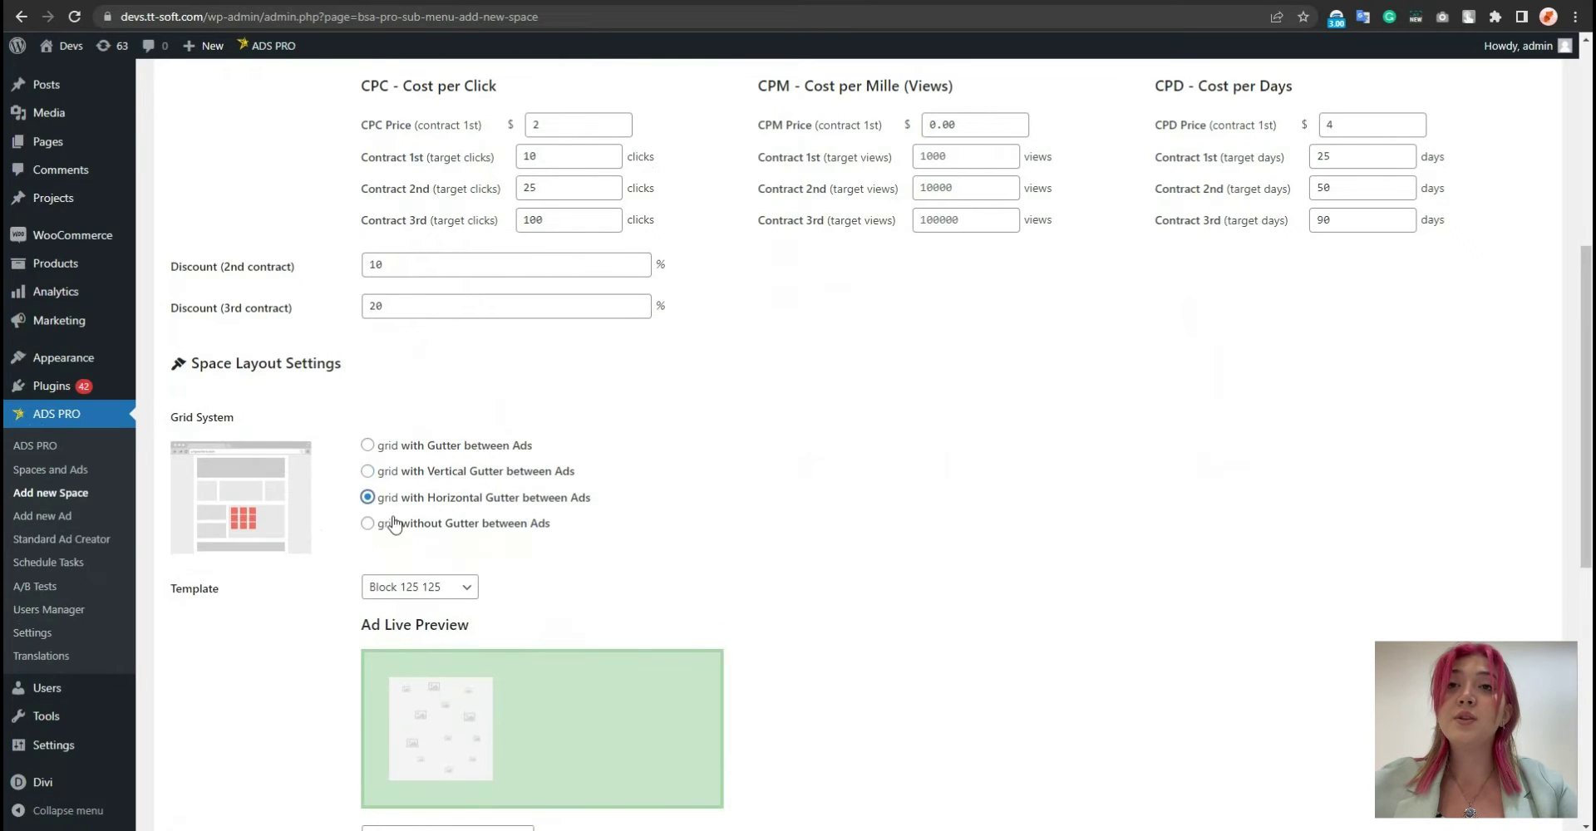
click(400, 447)
click(401, 474)
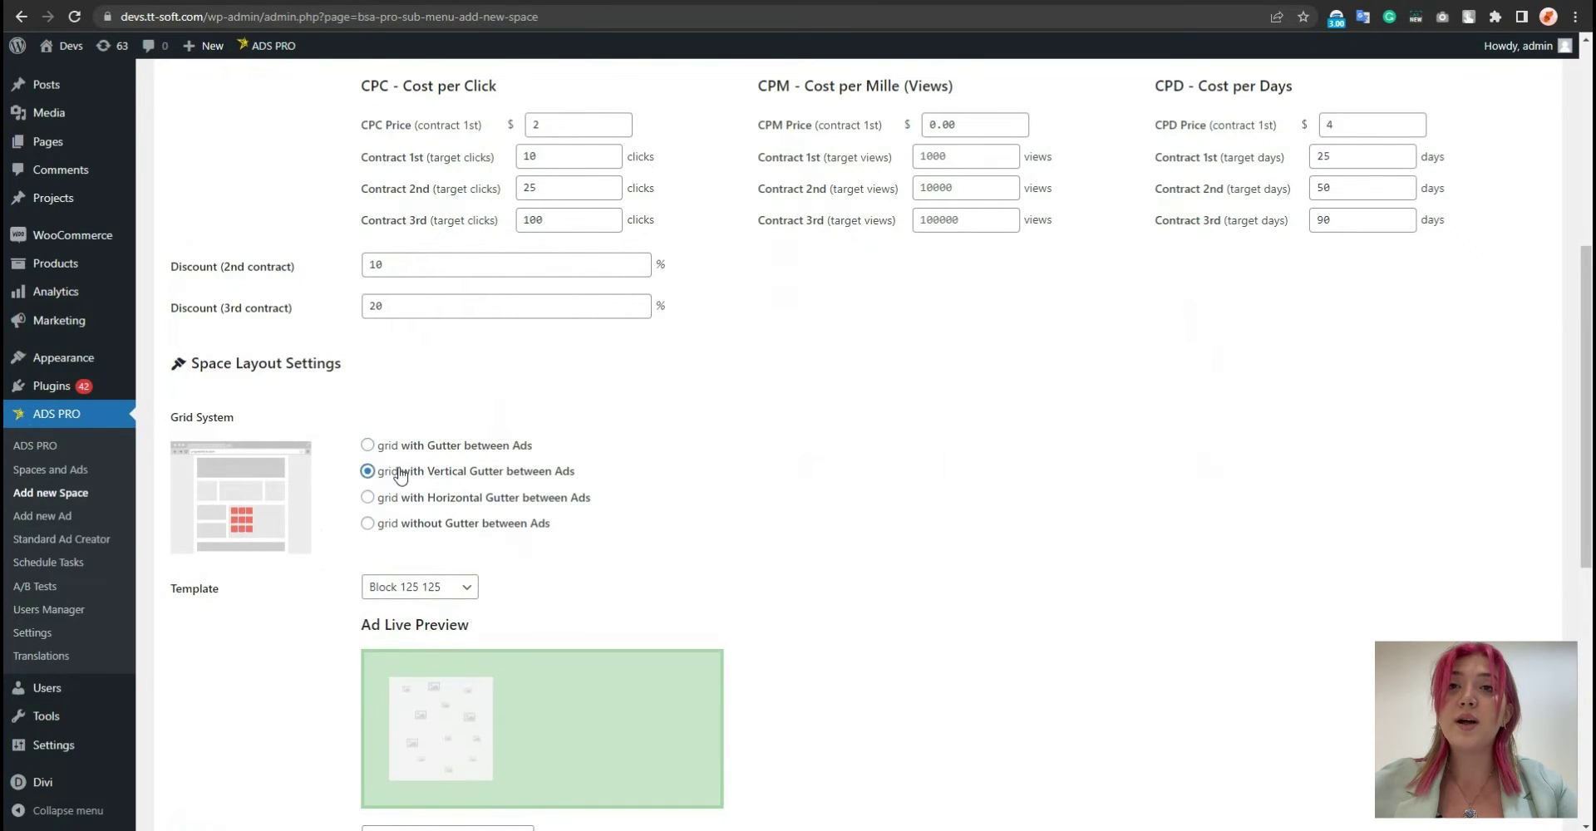
click(388, 500)
click(385, 527)
click(397, 446)
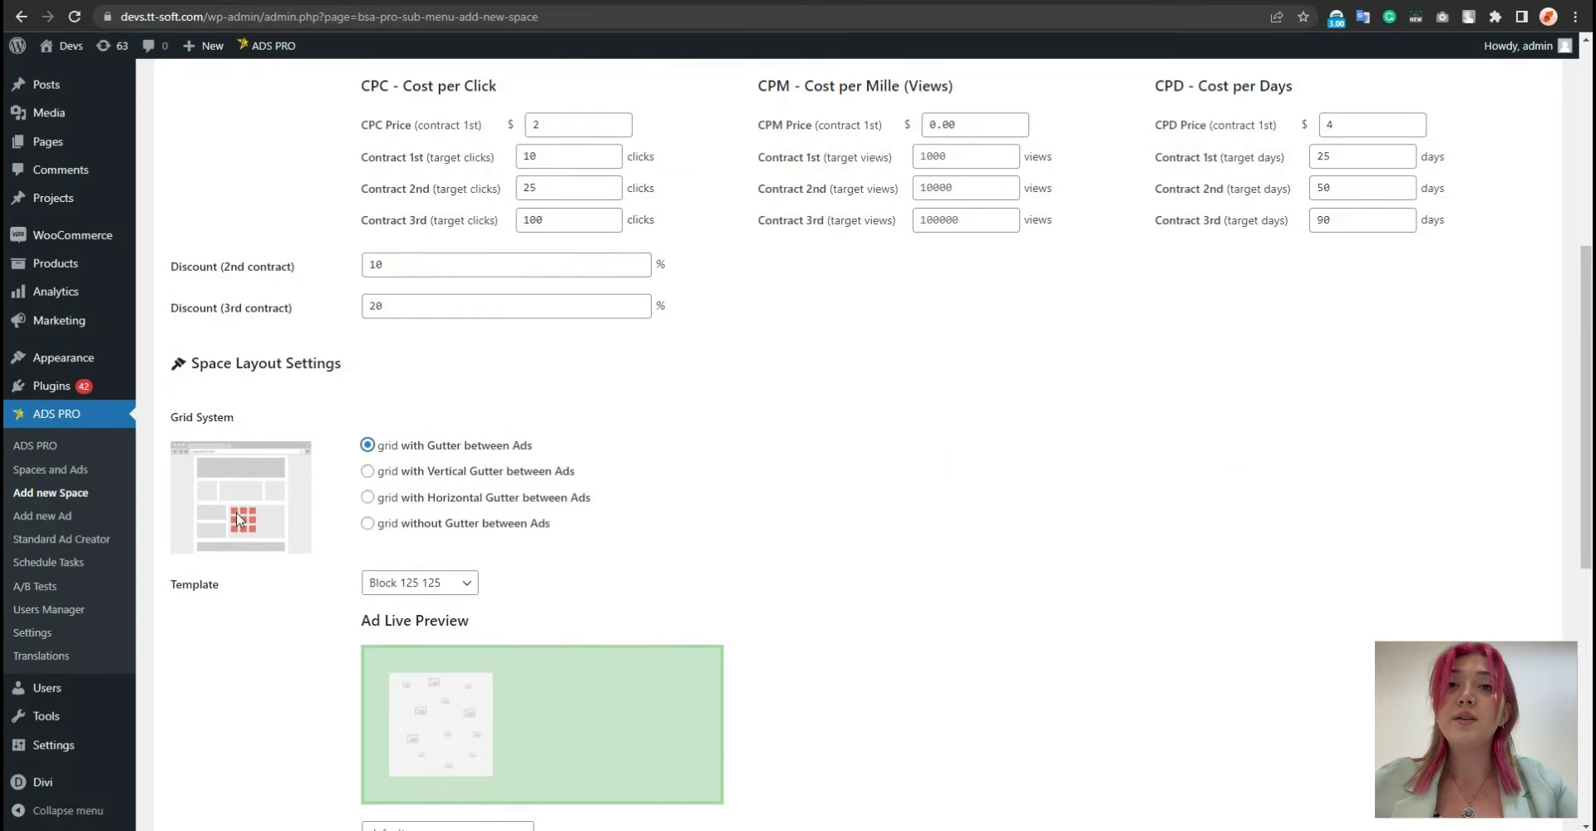
scroll(470, 523, down, 2)
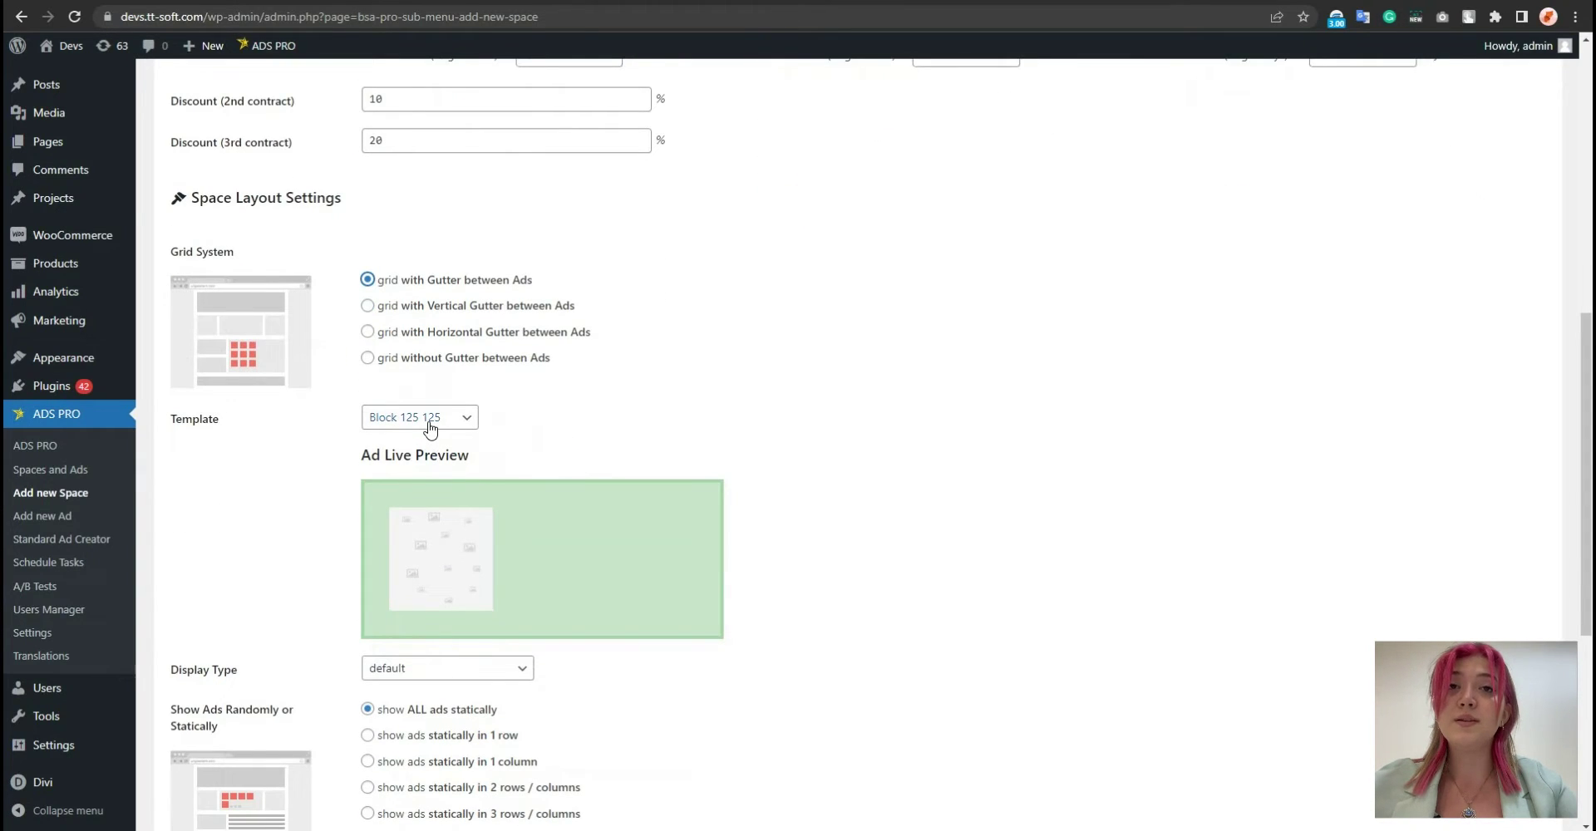
Look through the available ad templates and view the Standard Ad Creator page for custom image sizes
click(430, 418)
scroll(416, 499, down, 3)
scroll(415, 466, up, 3)
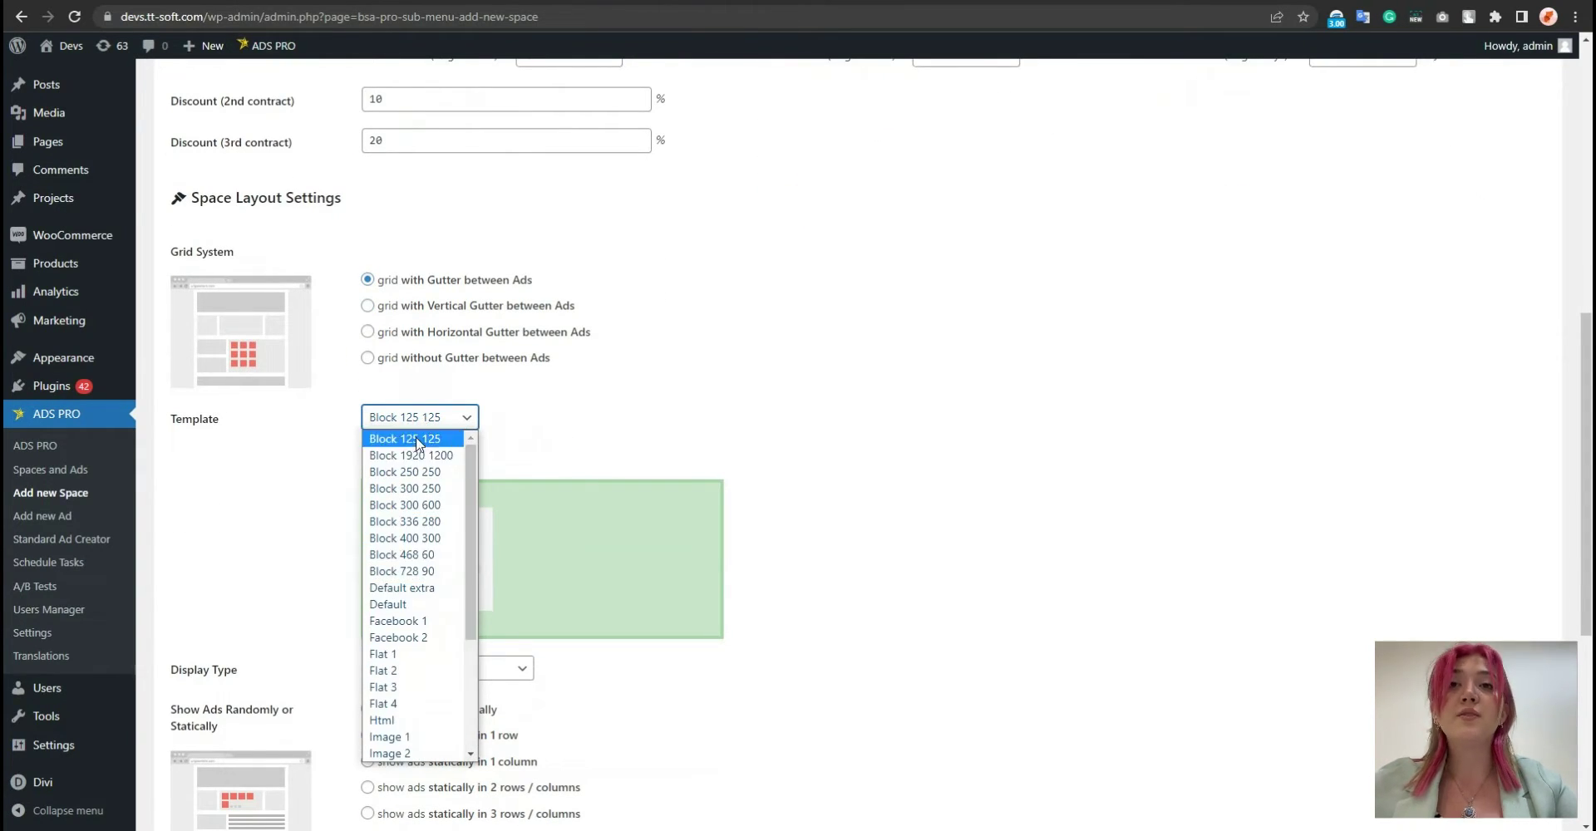
key(Escape)
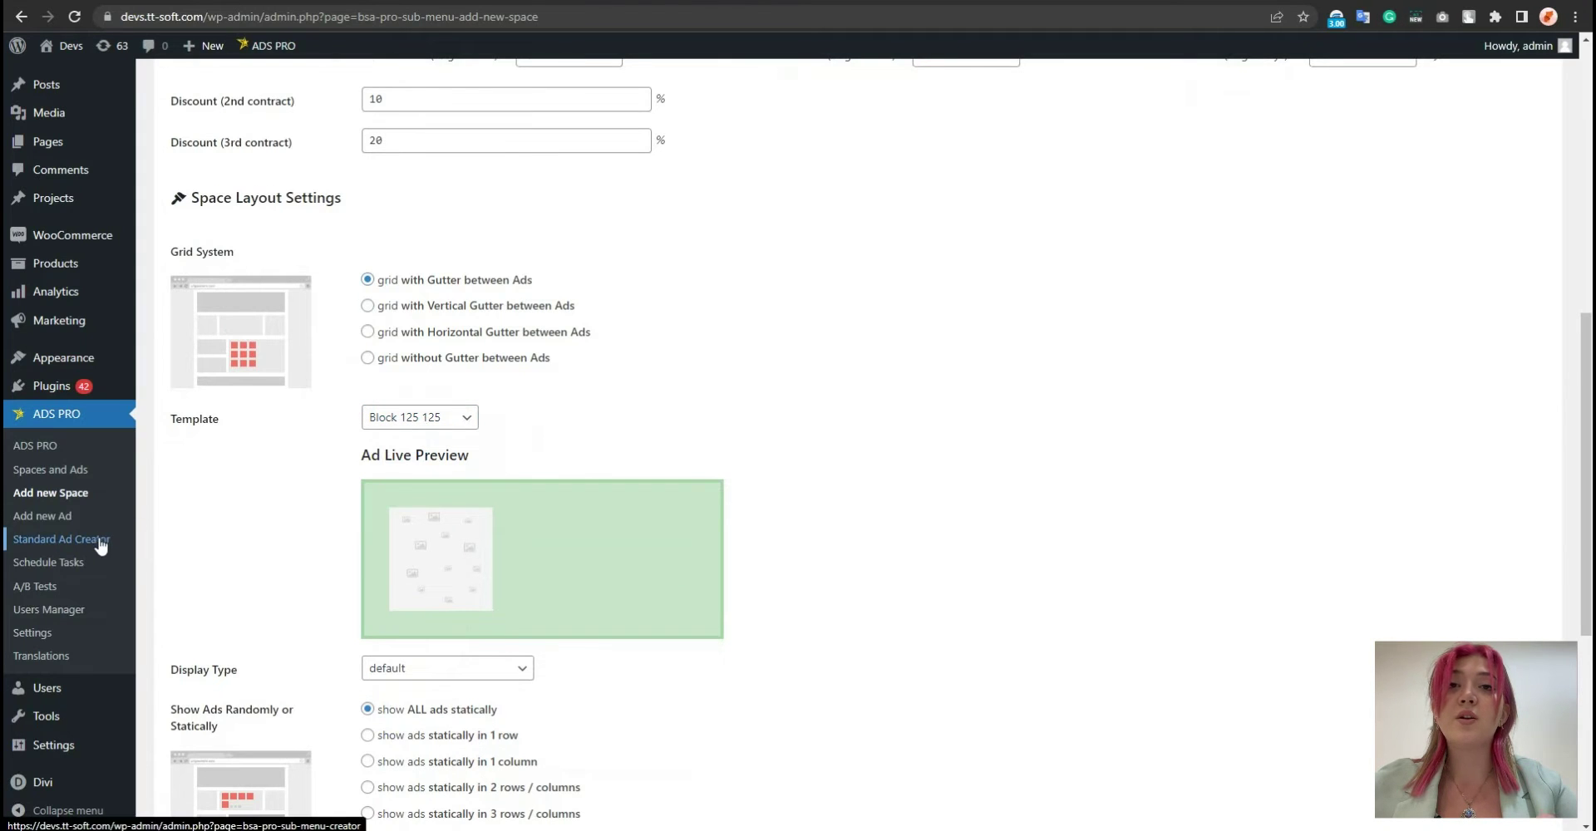
click(100, 545)
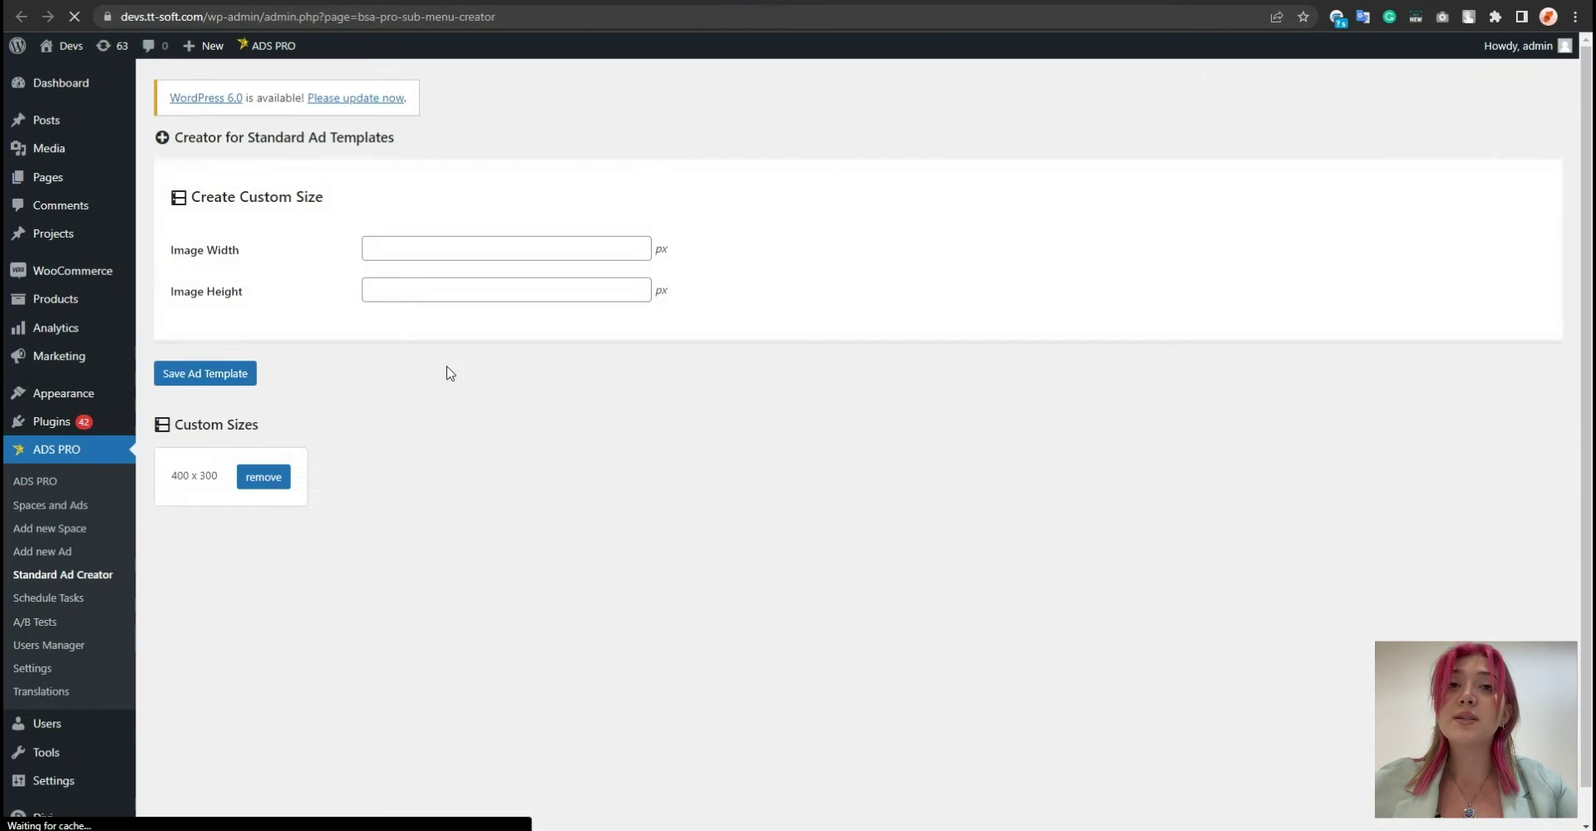
click(410, 249)
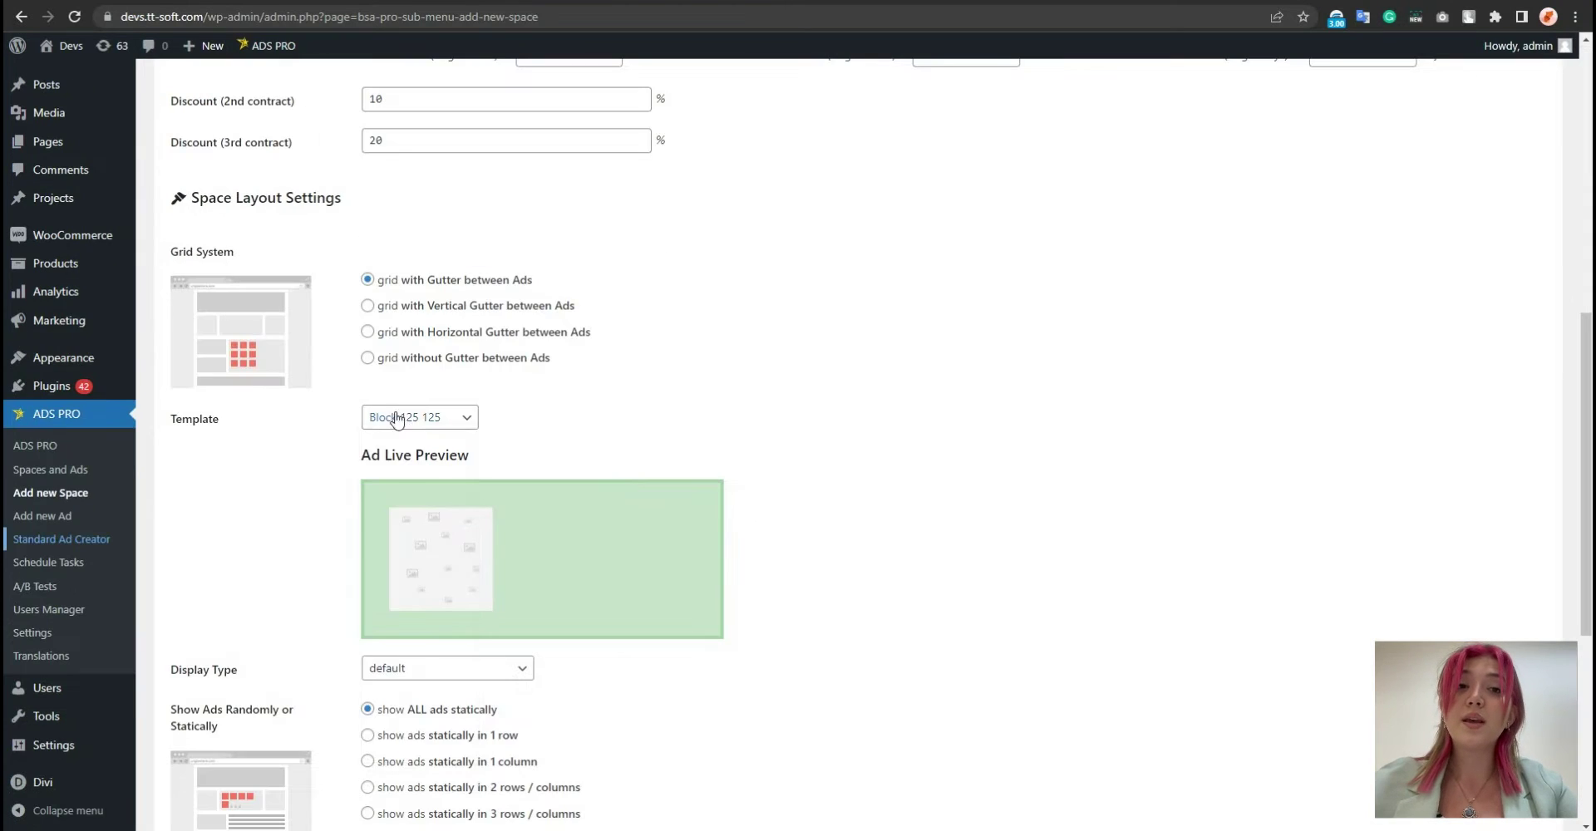
Set the ad space template to Facebook 1
click(415, 416)
scroll(433, 492, down, 3)
scroll(449, 486, up, 4)
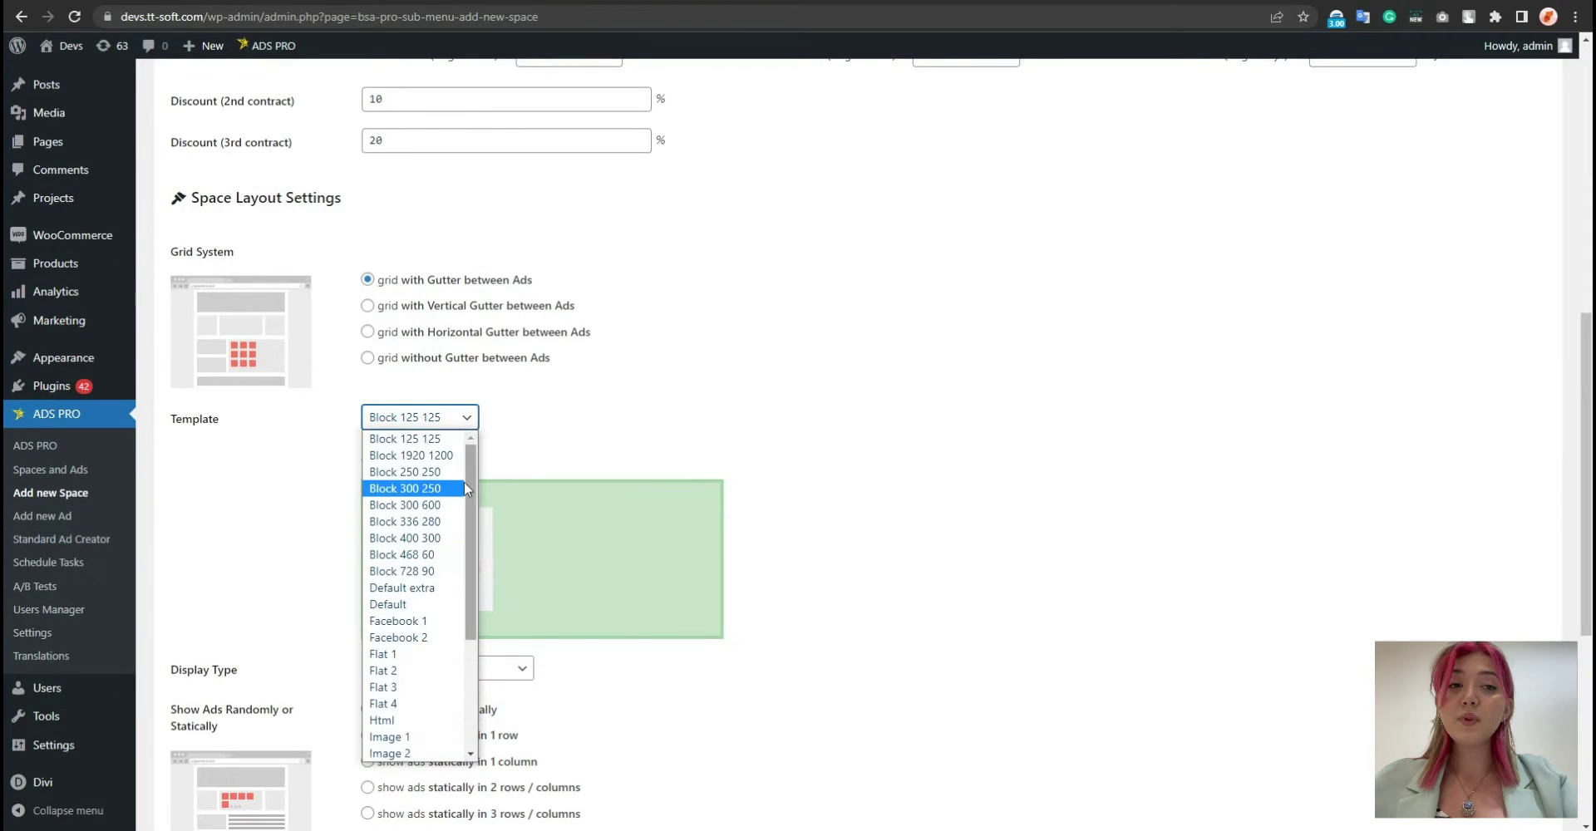
click(603, 452)
click(418, 418)
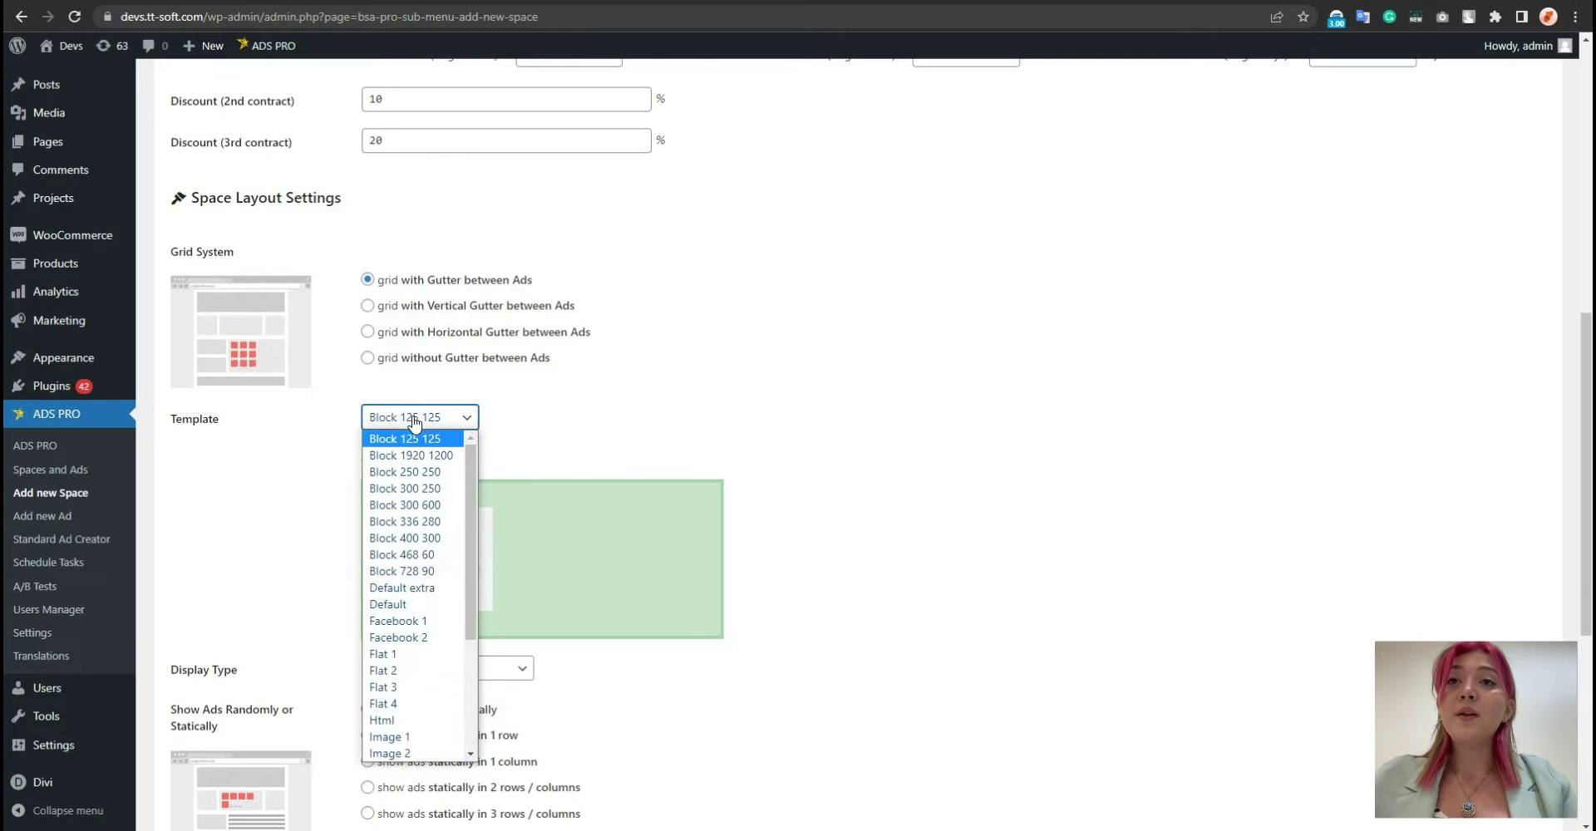
click(413, 622)
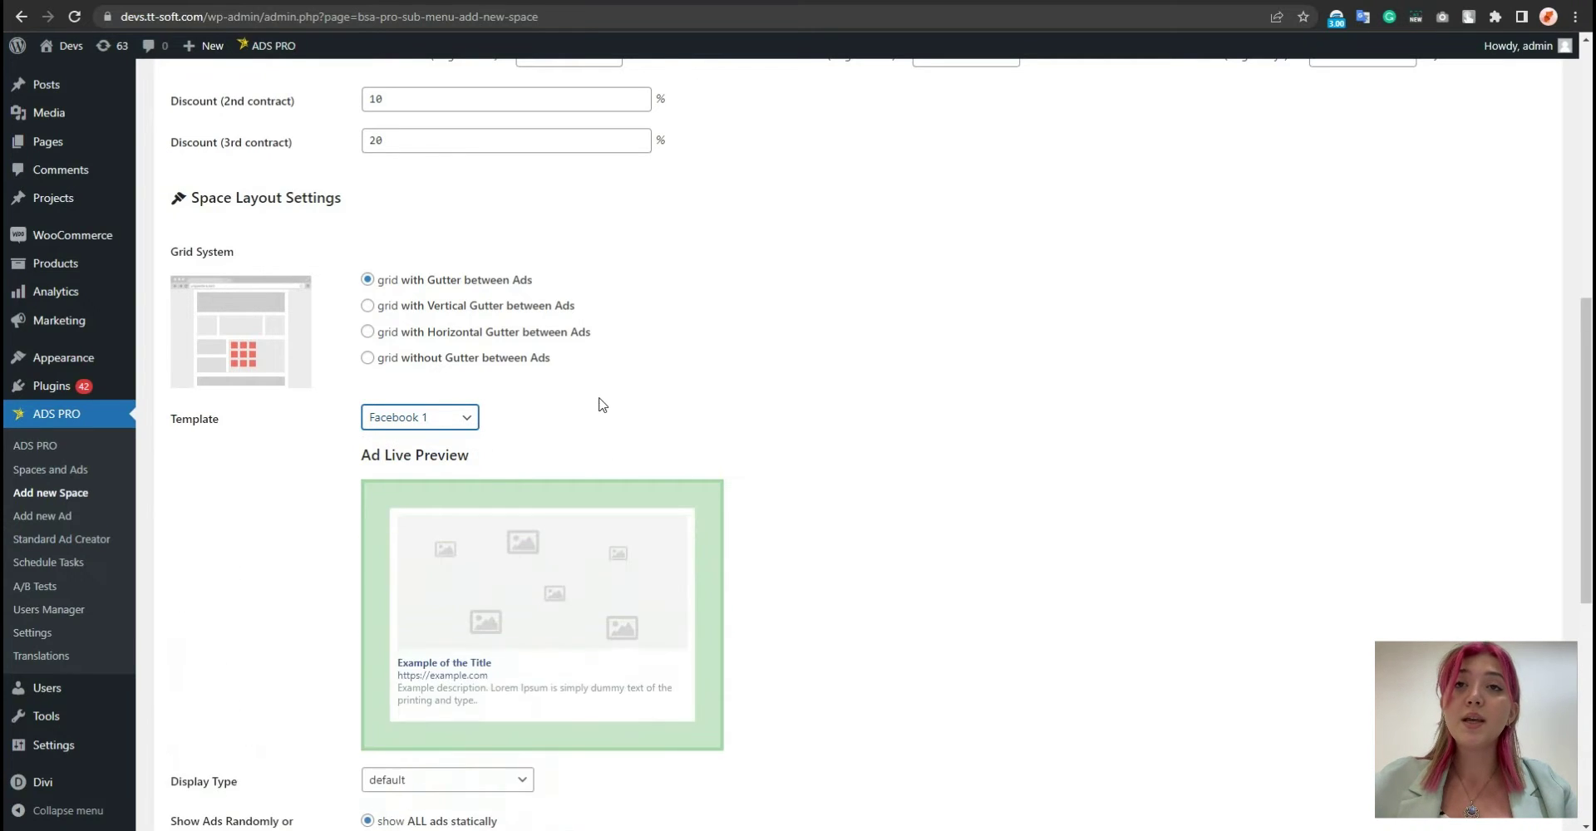
scroll(599, 499, down, 1)
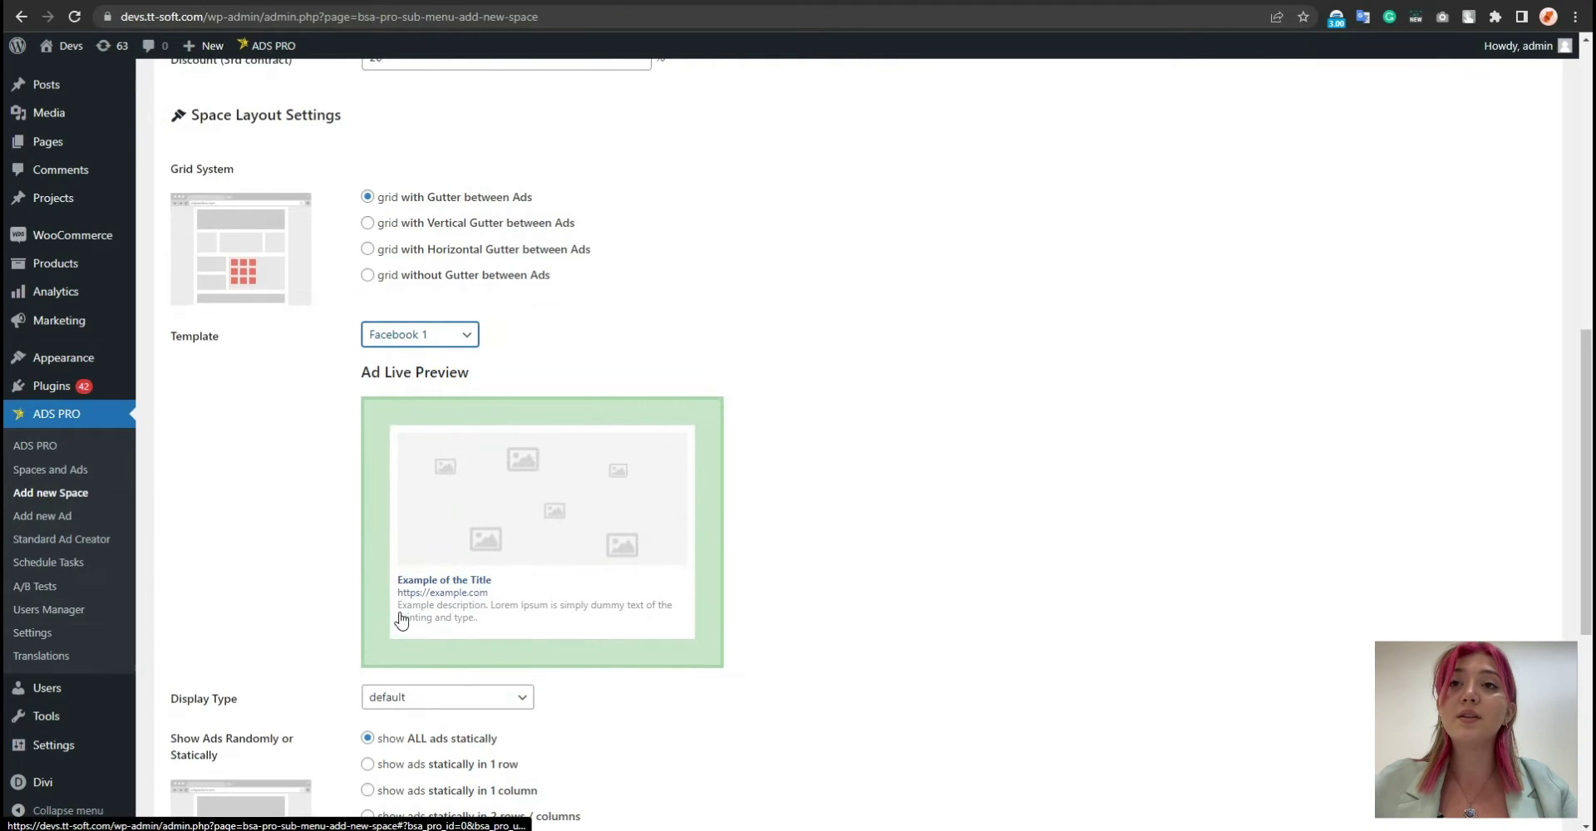
Try the carousel - slide display type and return the display type to default
scroll(429, 502, down, 3)
click(424, 449)
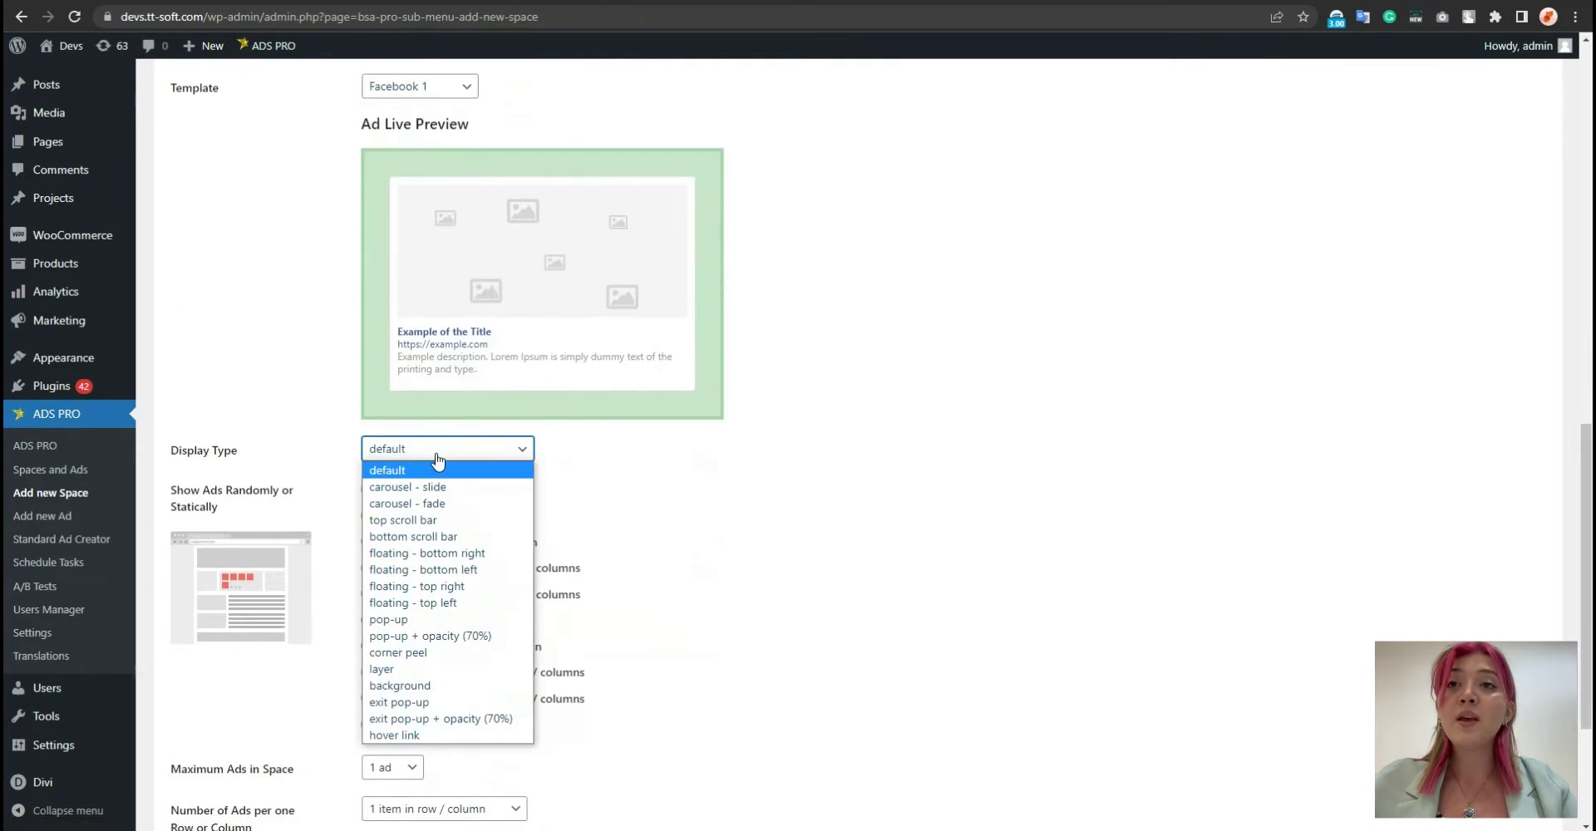
click(428, 478)
click(431, 457)
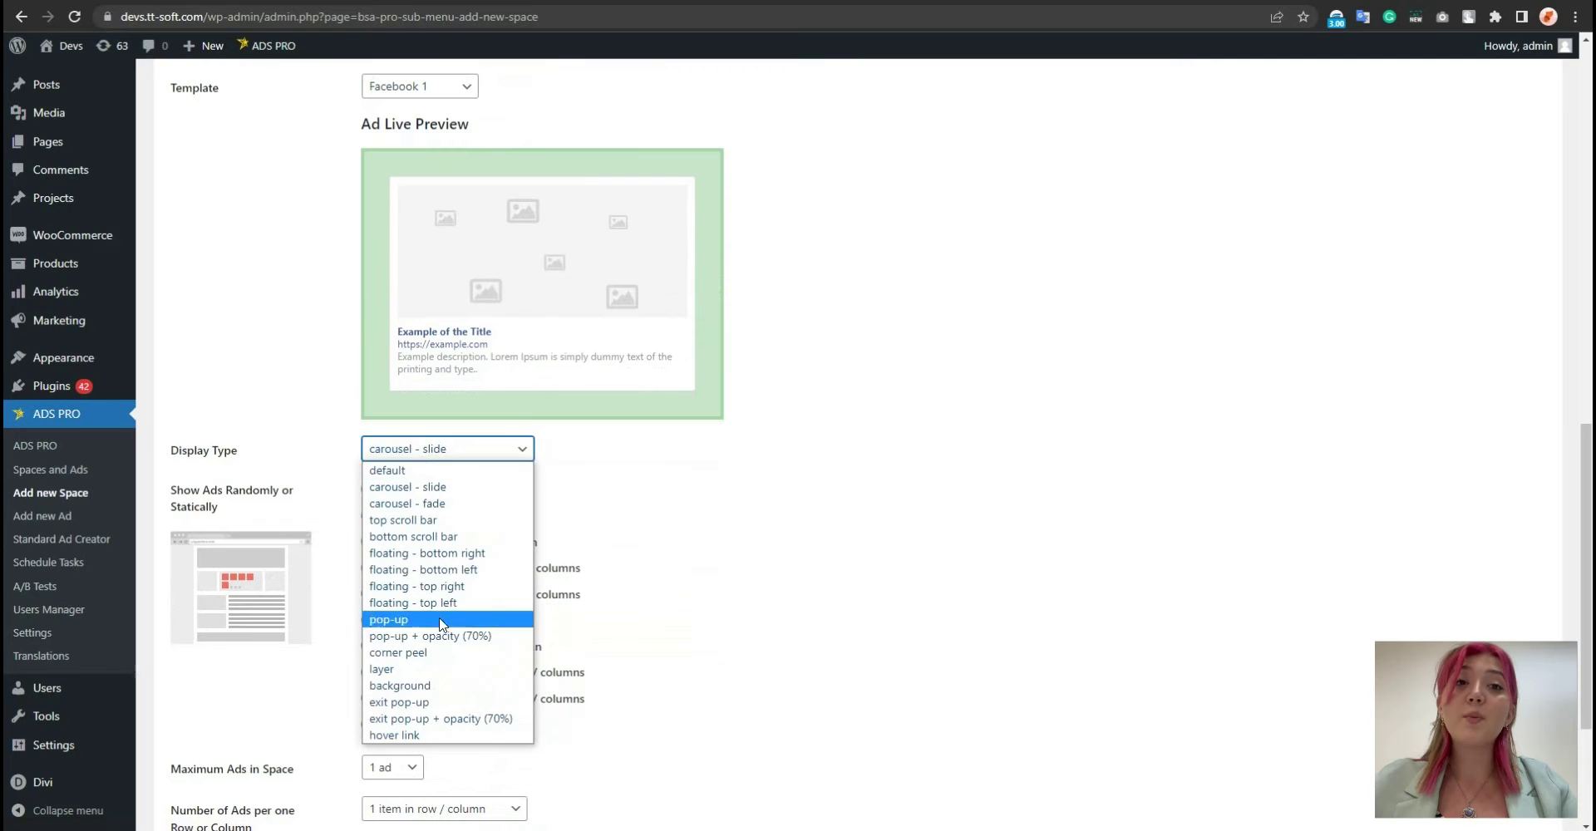
click(416, 470)
scroll(235, 423, down, 1)
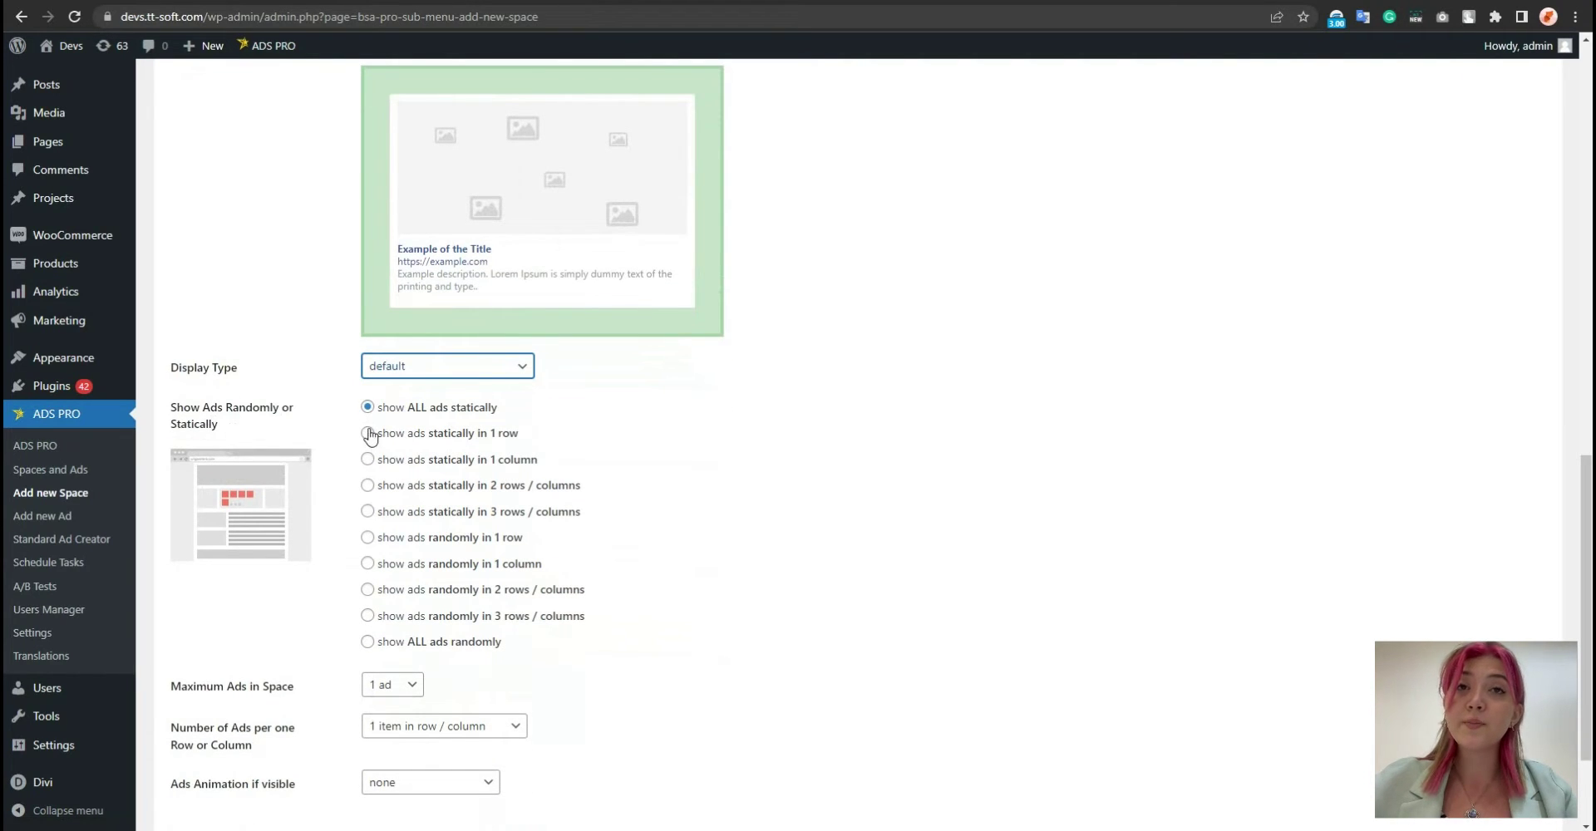
Try the static and random ad display options in rows and columns, finishing on show ALL ads randomly
click(368, 459)
click(398, 486)
click(401, 513)
click(403, 539)
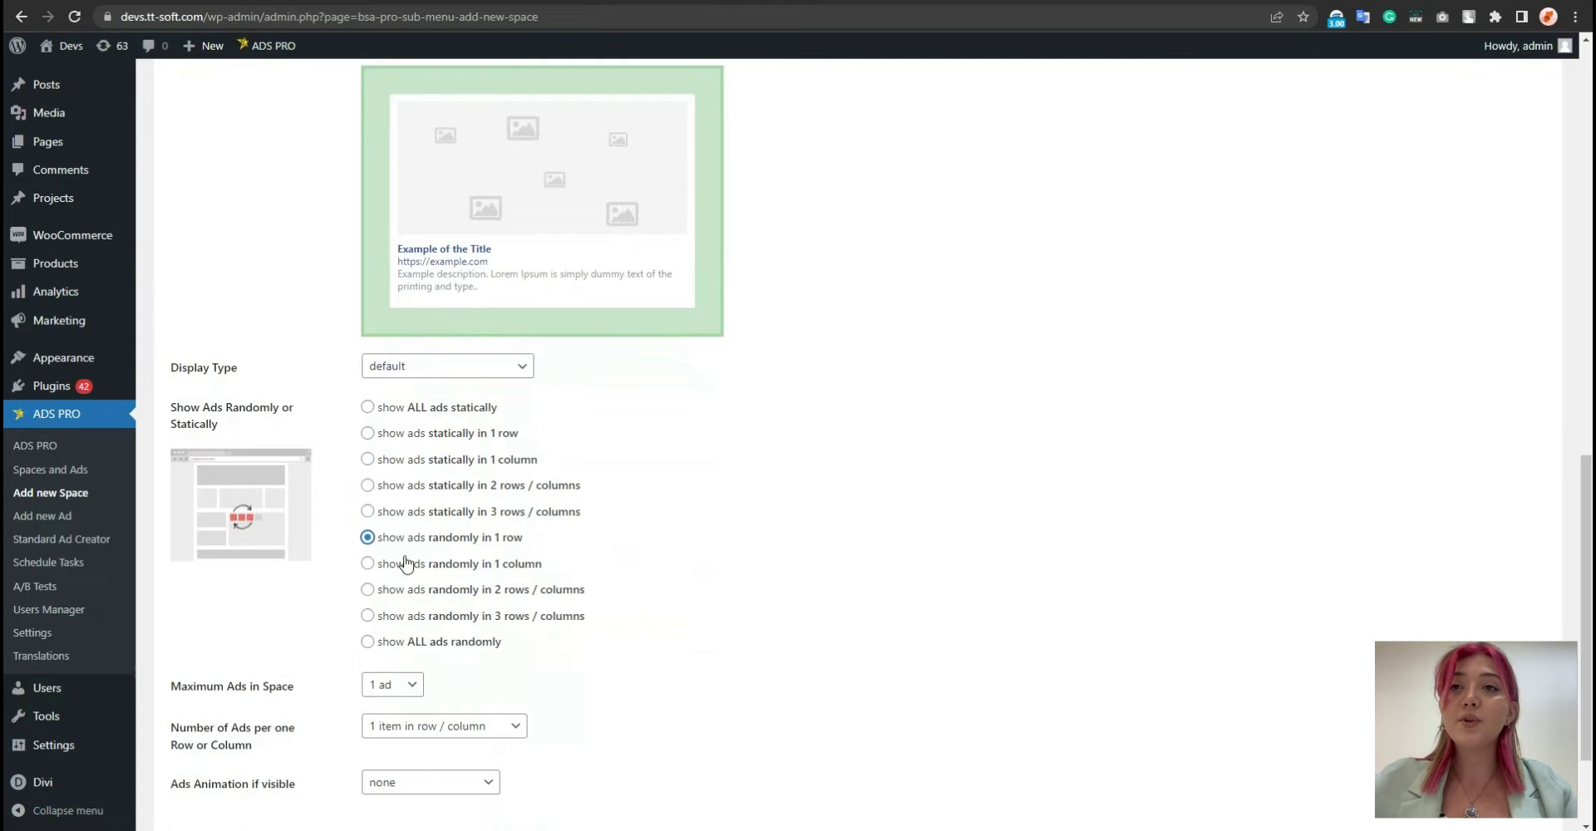
click(402, 565)
click(402, 590)
click(402, 617)
click(402, 642)
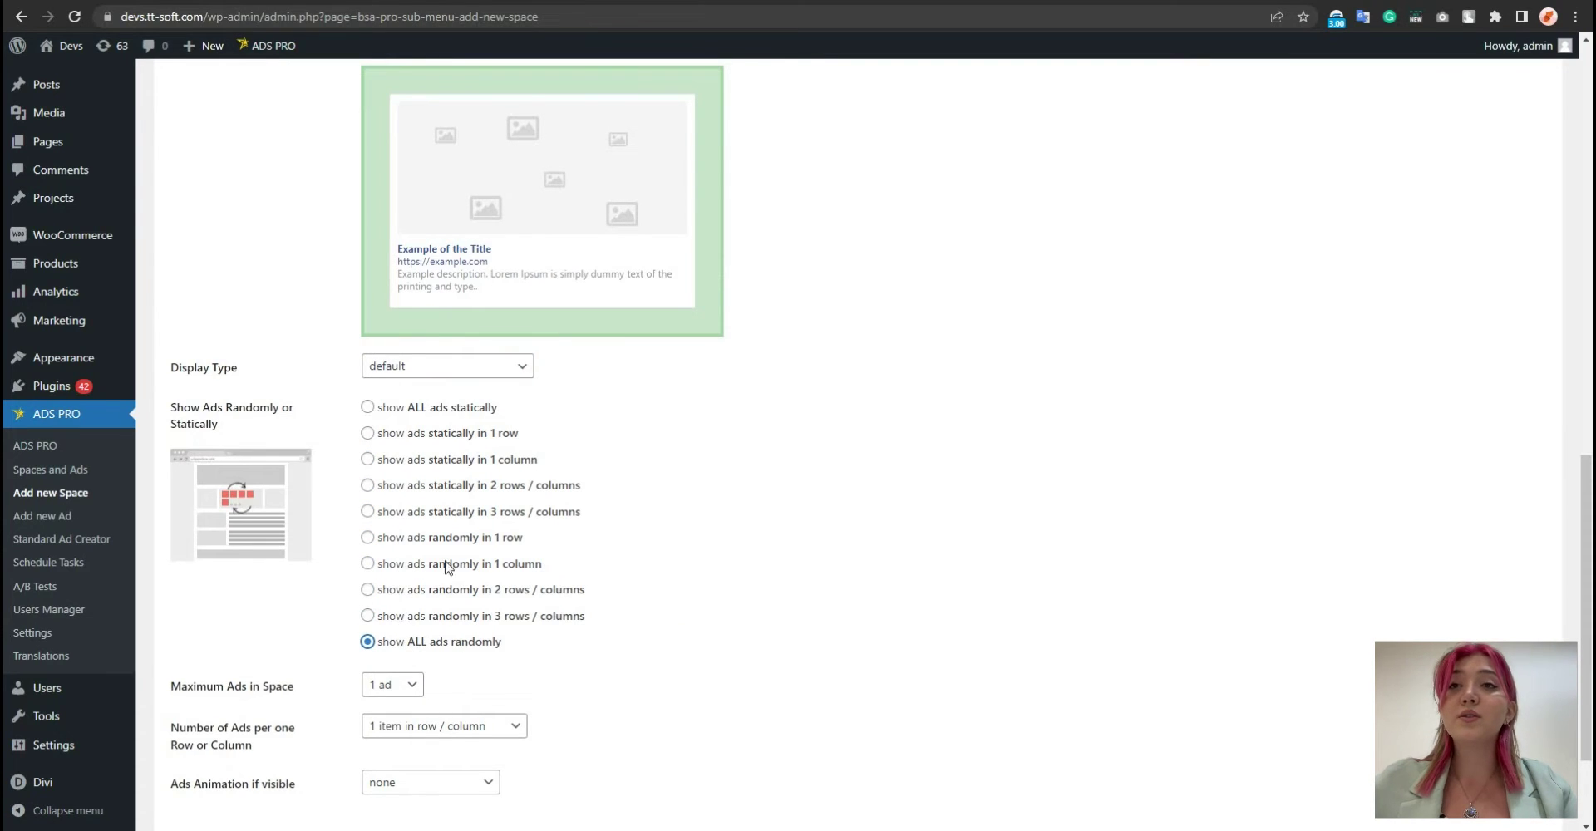
Try a maximum of 3 ads in the space, return to 1 ad, and keep 1 item in row / column
scroll(532, 665, down, 2)
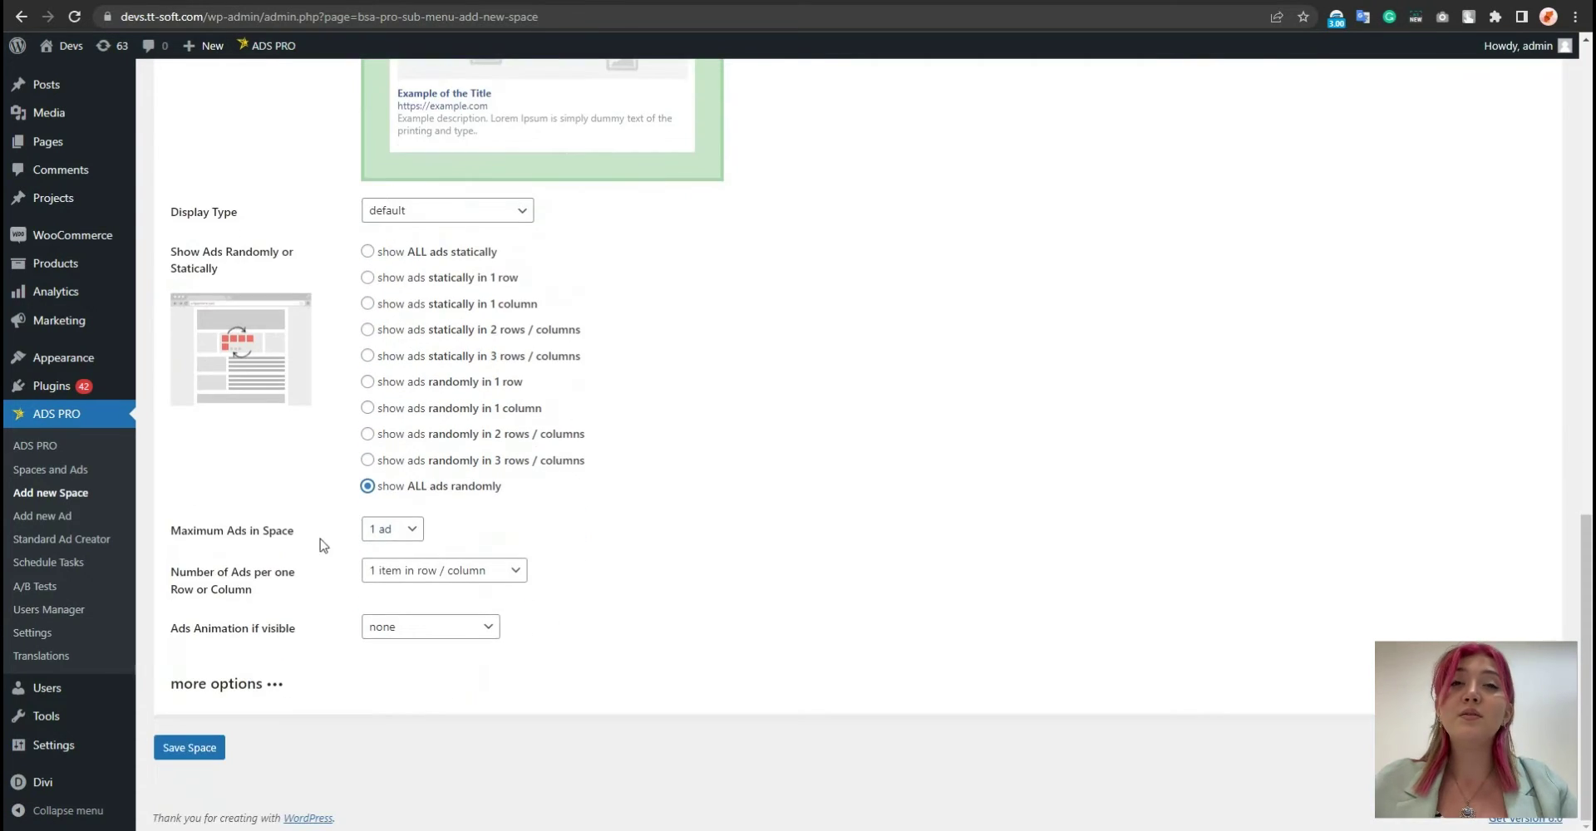
click(390, 530)
click(384, 226)
click(391, 530)
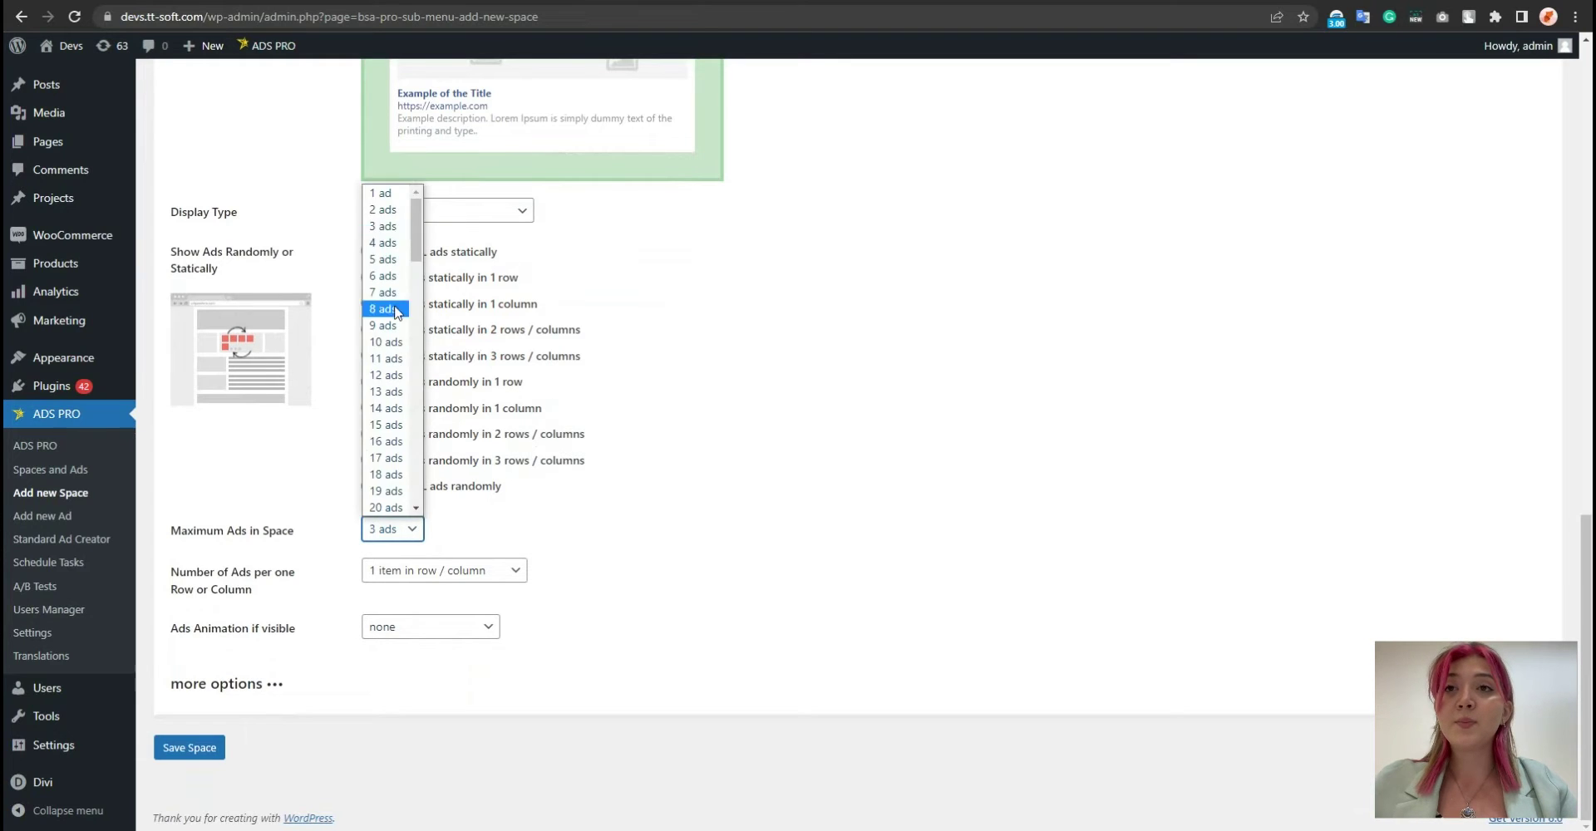
click(380, 193)
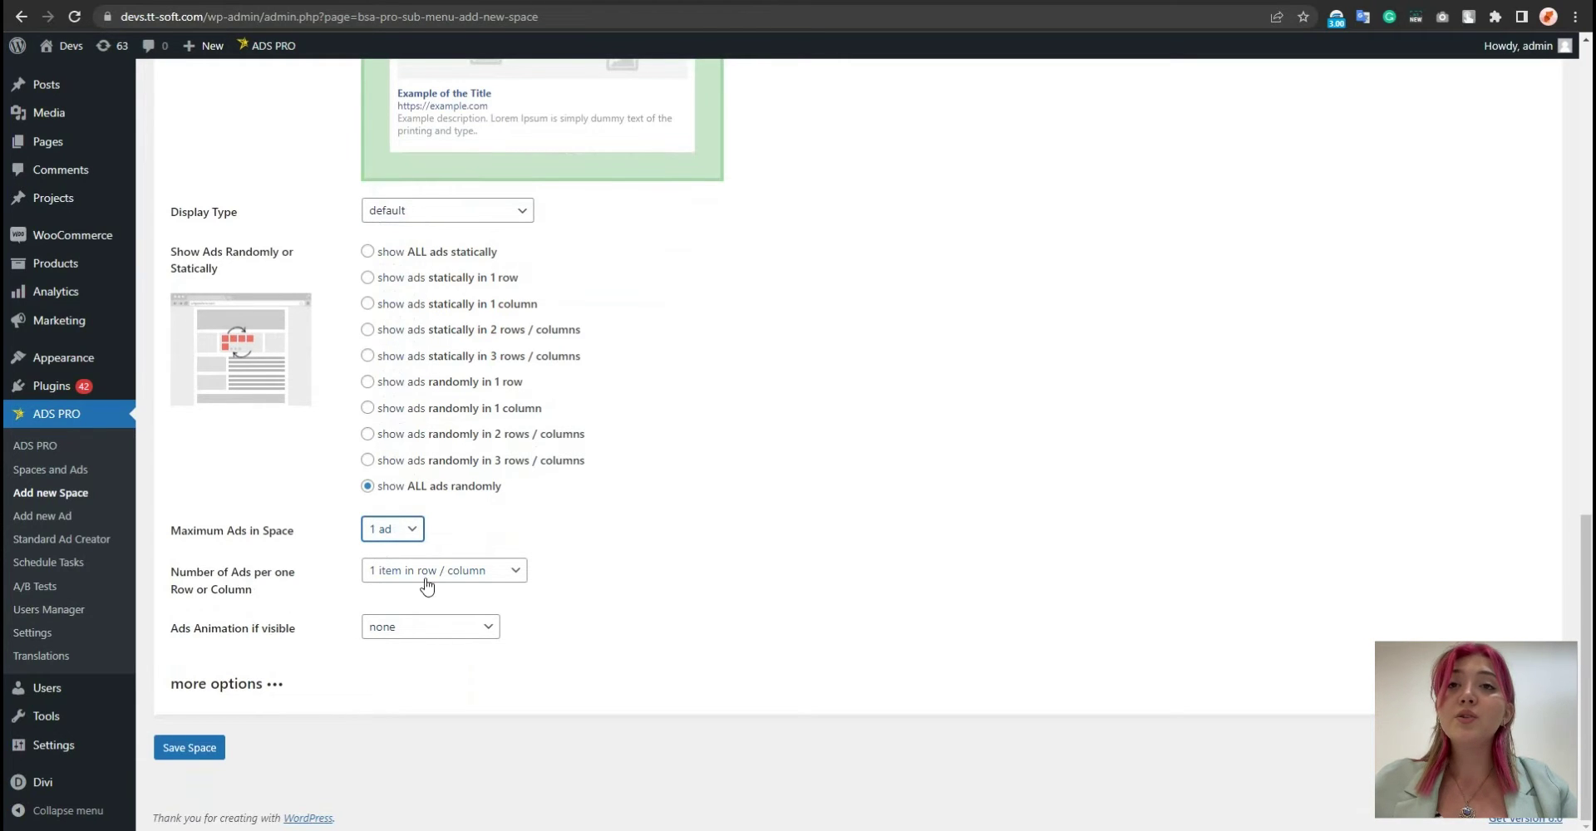
click(453, 573)
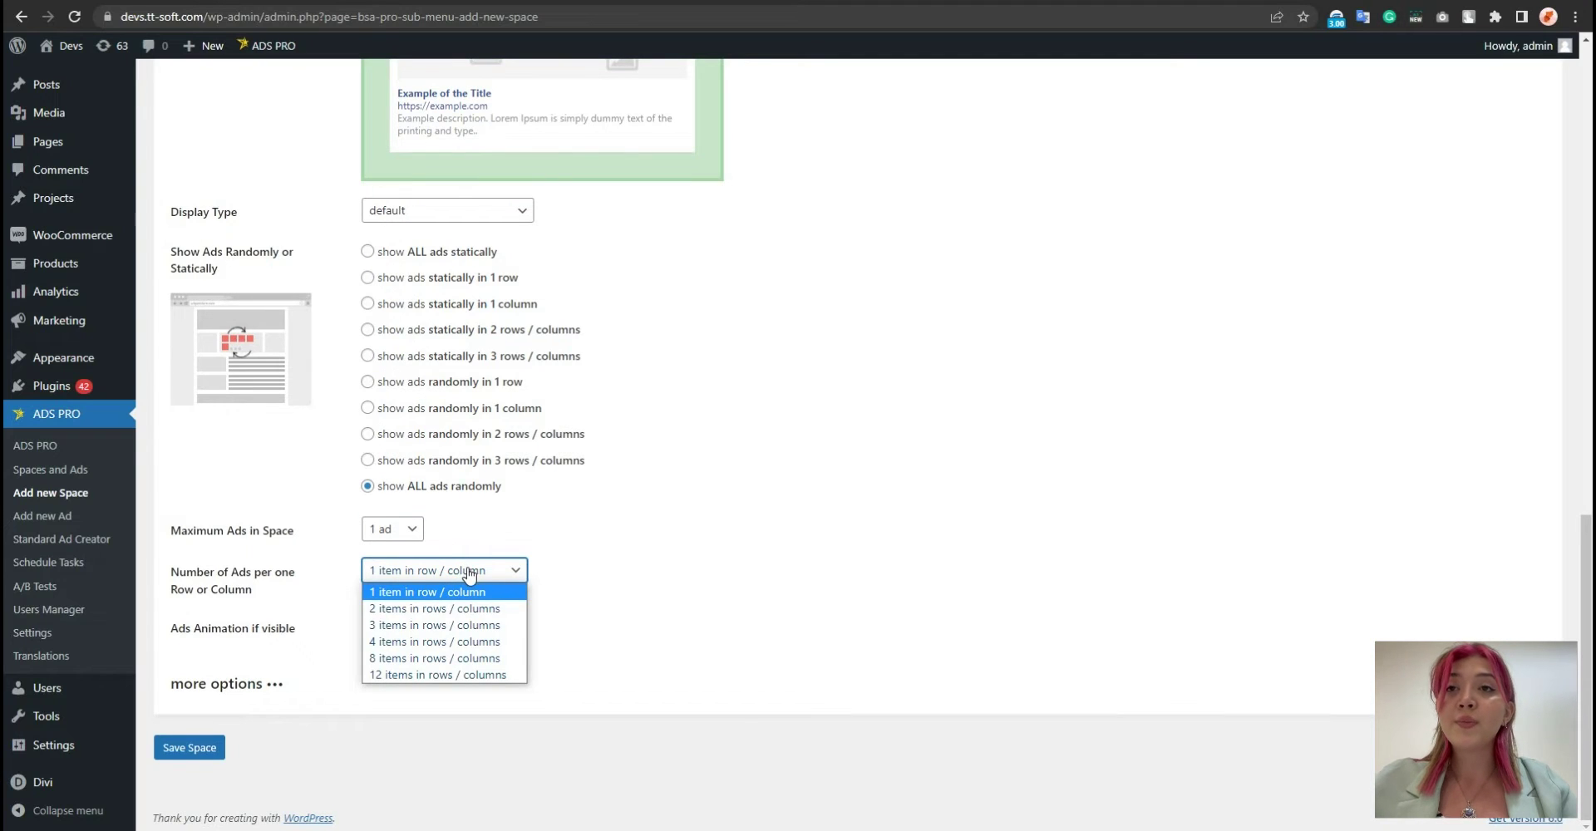
click(461, 592)
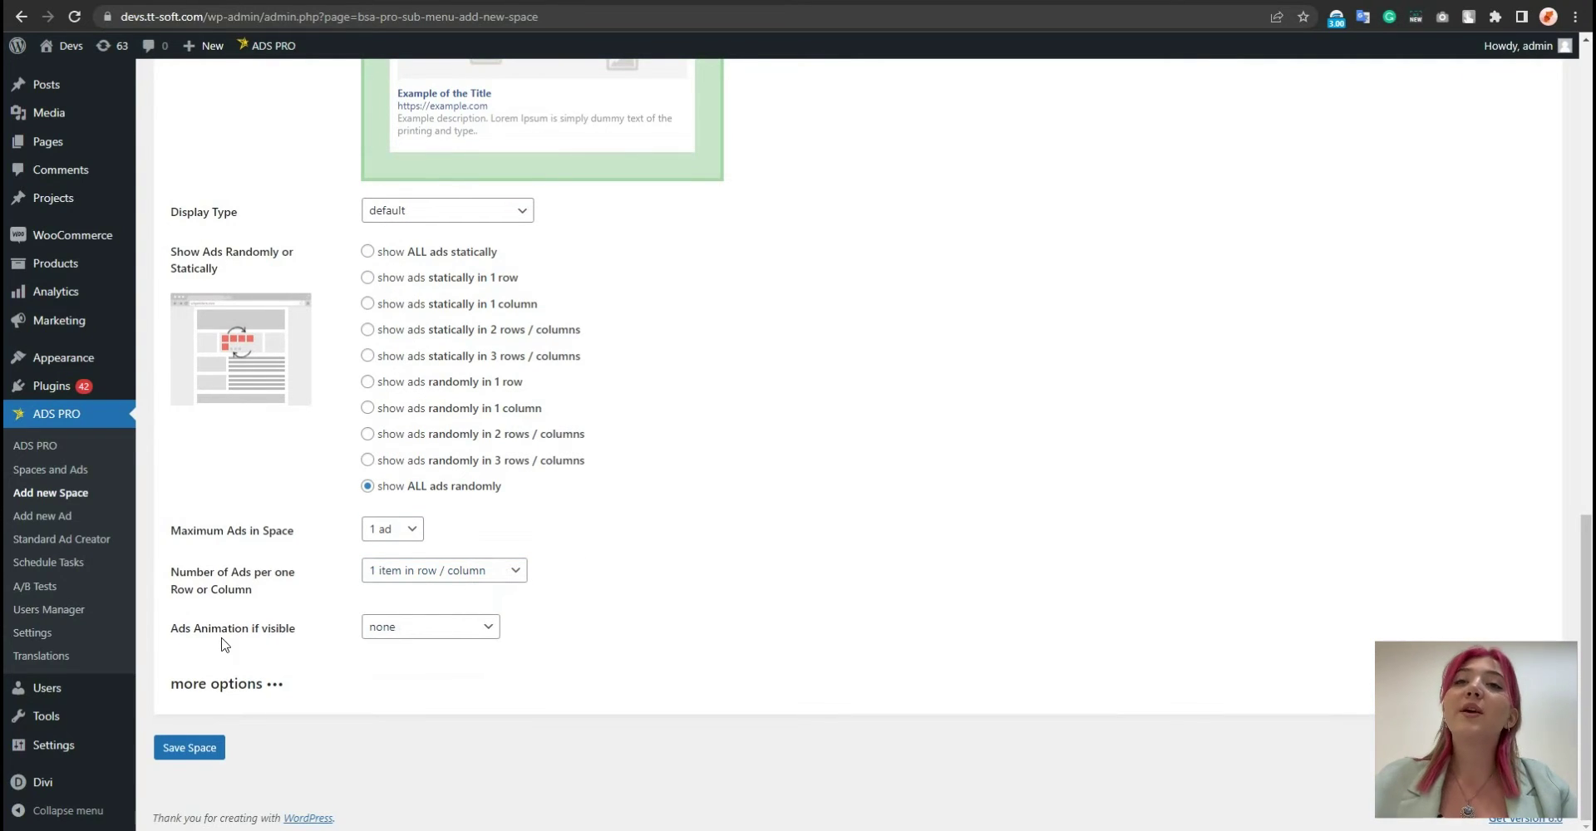
Try the bounce and flash ad animations, finishing on pulse
click(400, 628)
click(402, 323)
click(404, 629)
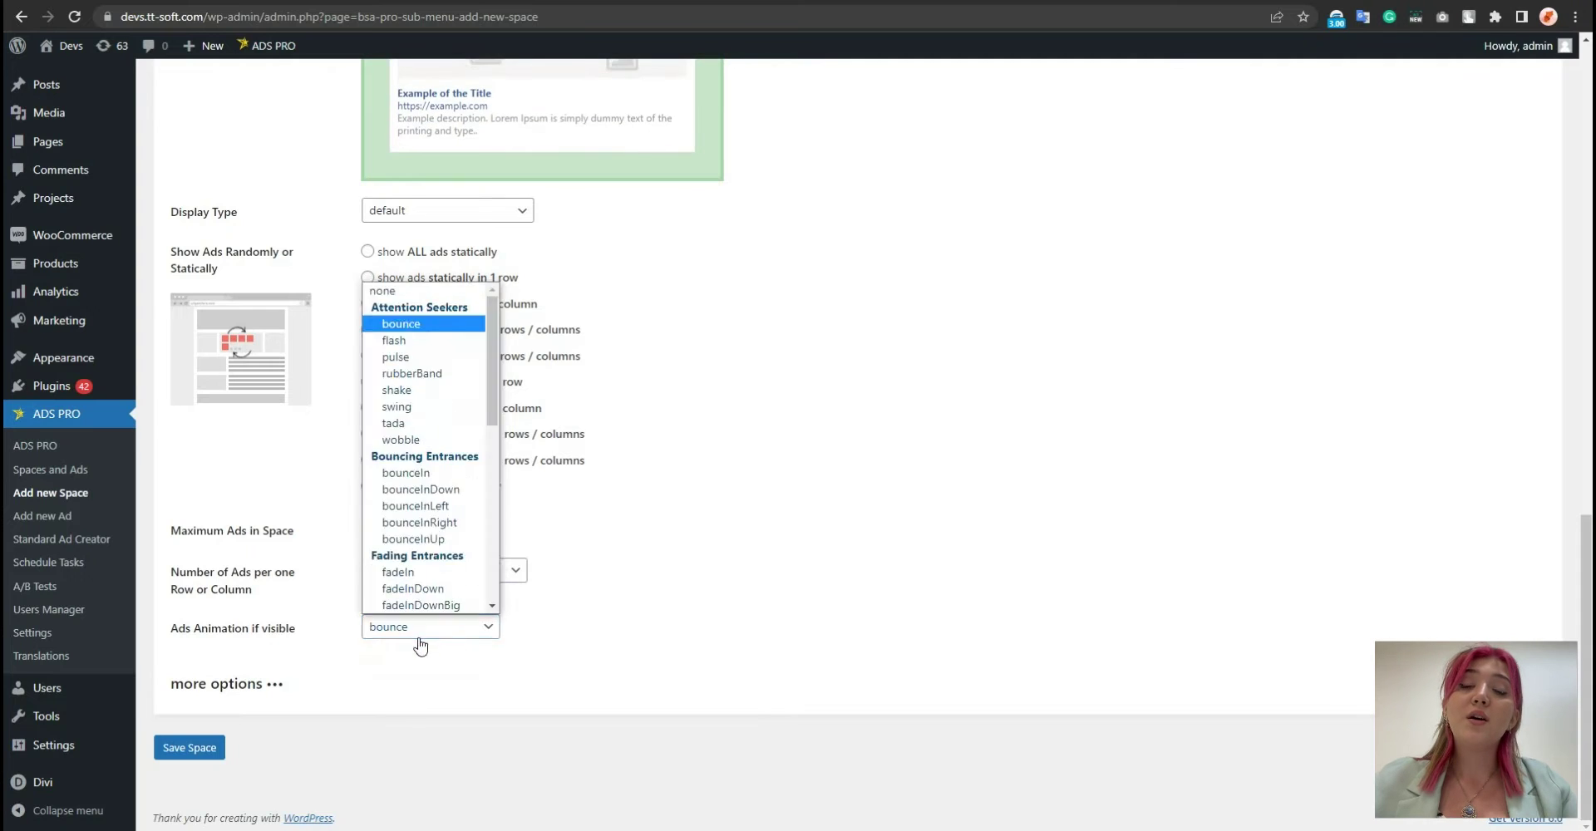
scroll(416, 640, up, 1)
click(407, 709)
click(430, 423)
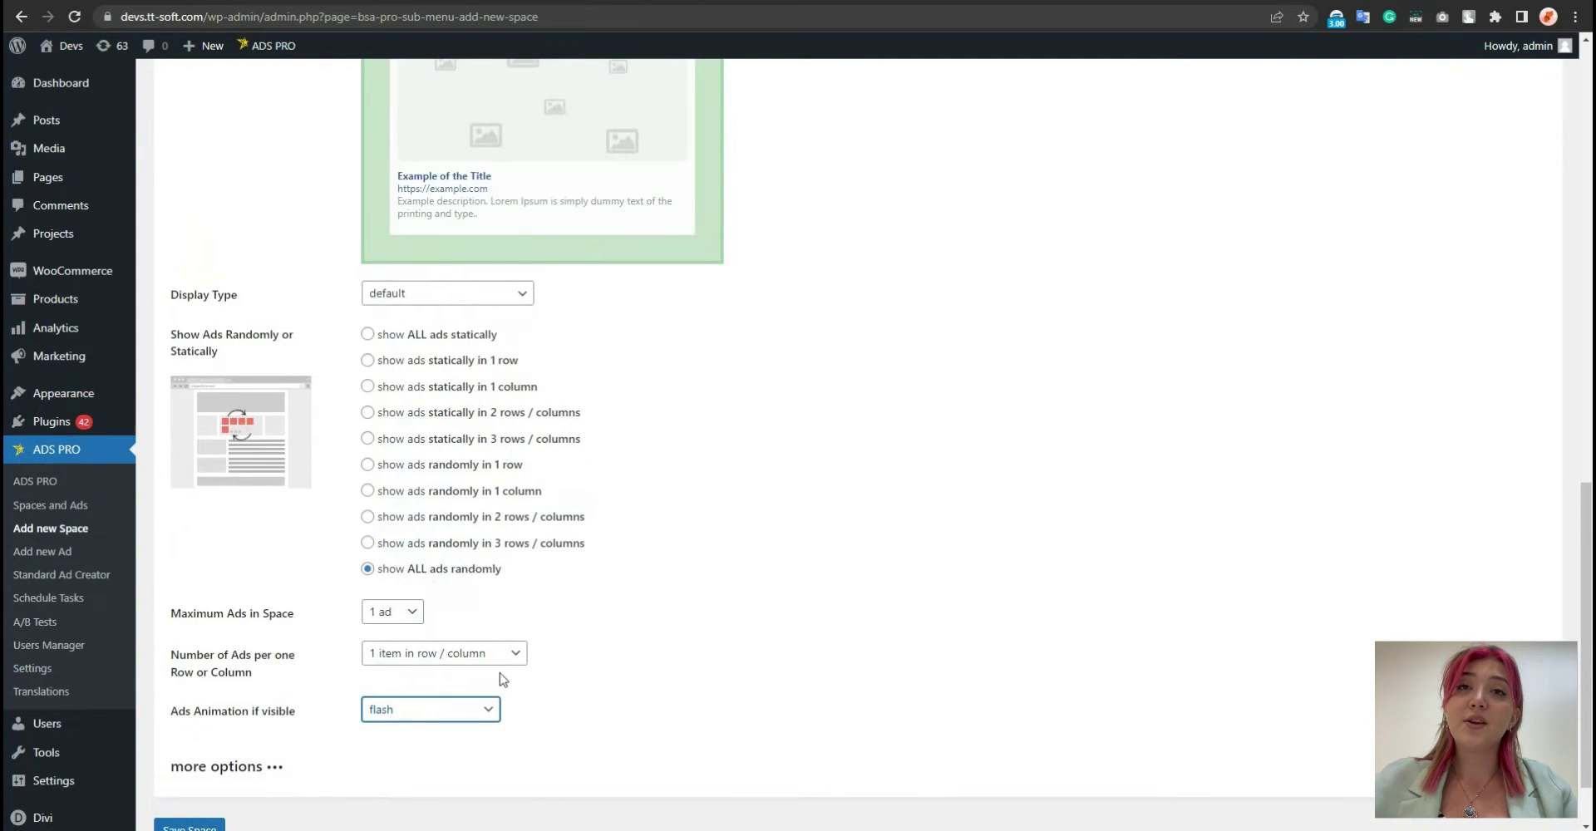
click(430, 709)
click(430, 440)
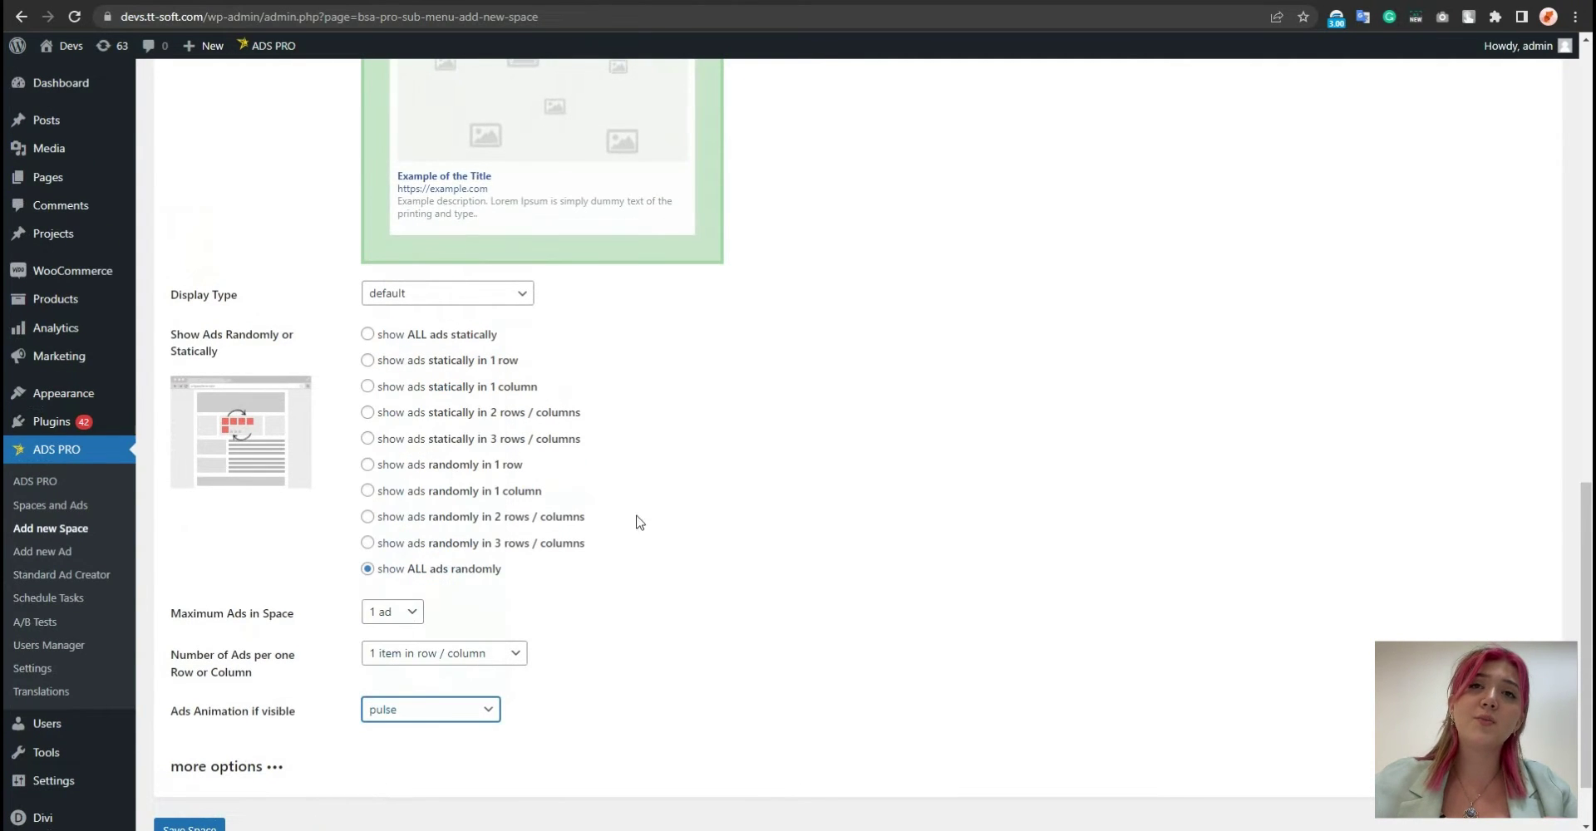
Reveal the additional space options and examine the device choices, keeping the delay for showing the ad space at none
scroll(775, 451, down, 1)
click(241, 685)
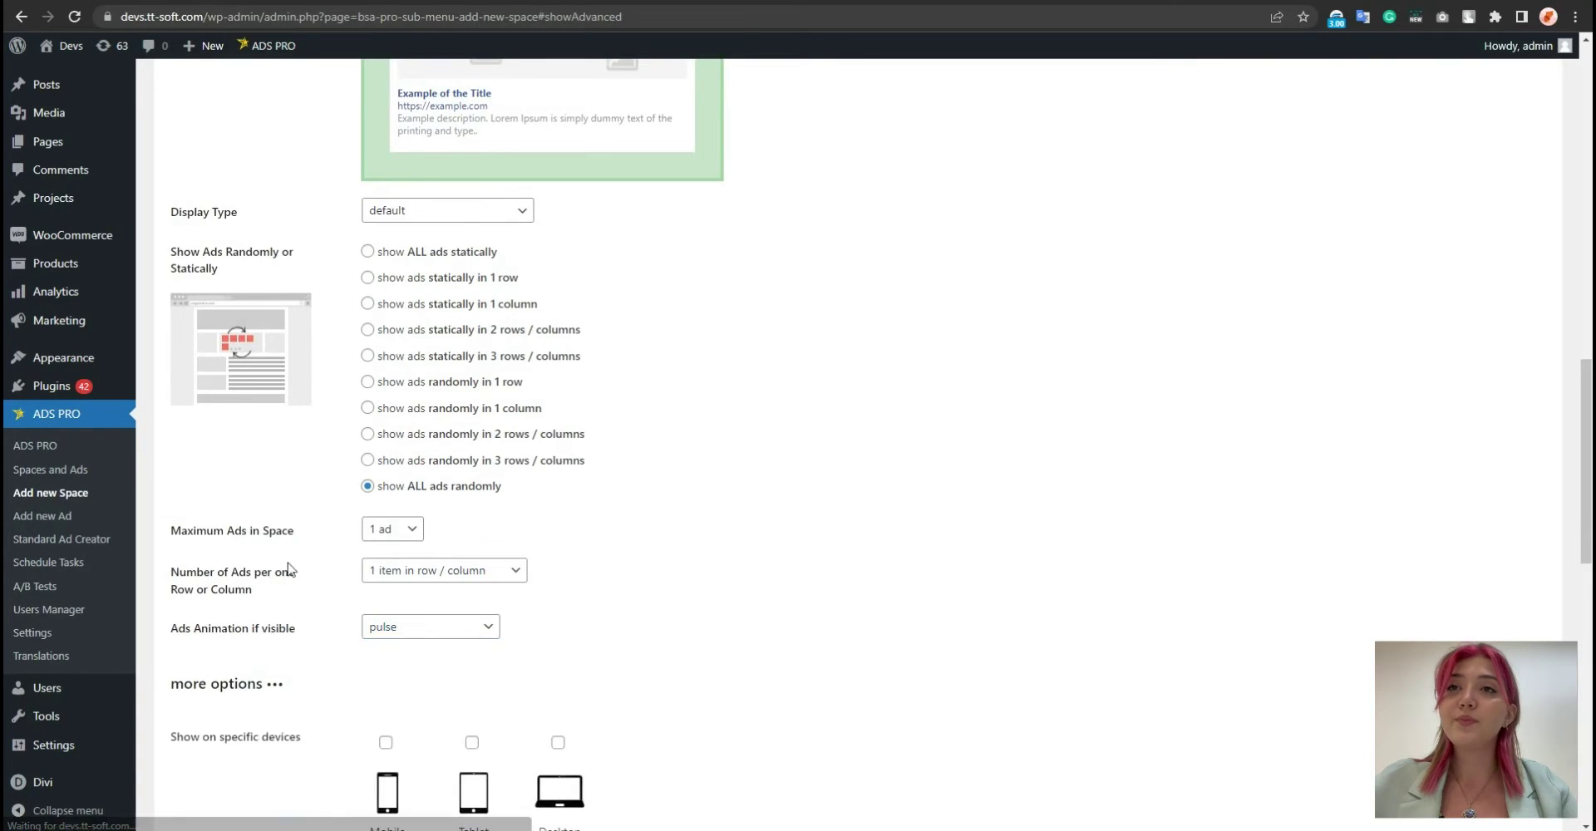
scroll(383, 345, down, 5)
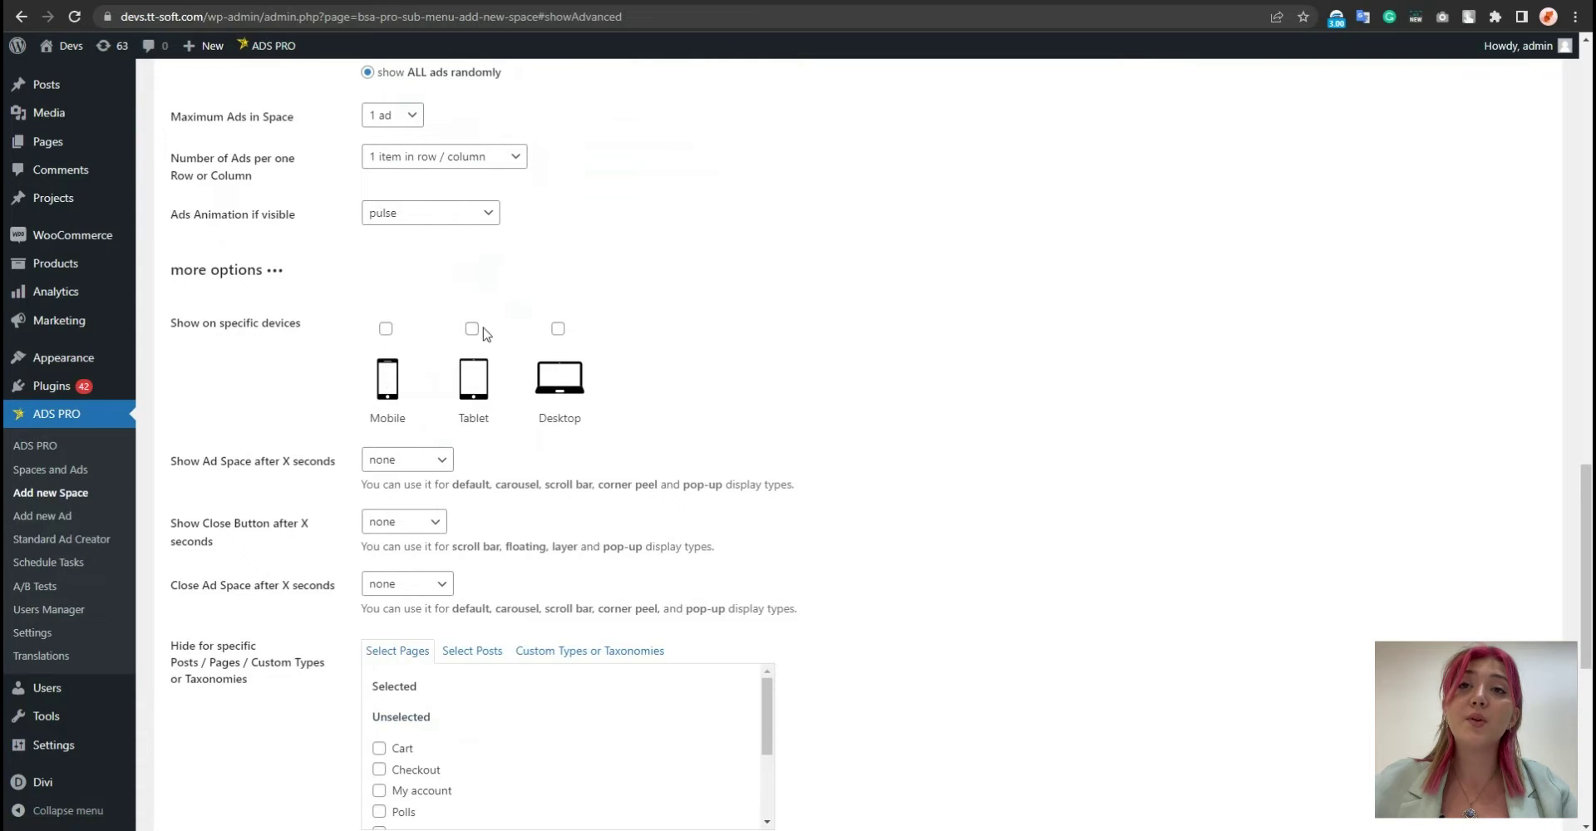
click(385, 331)
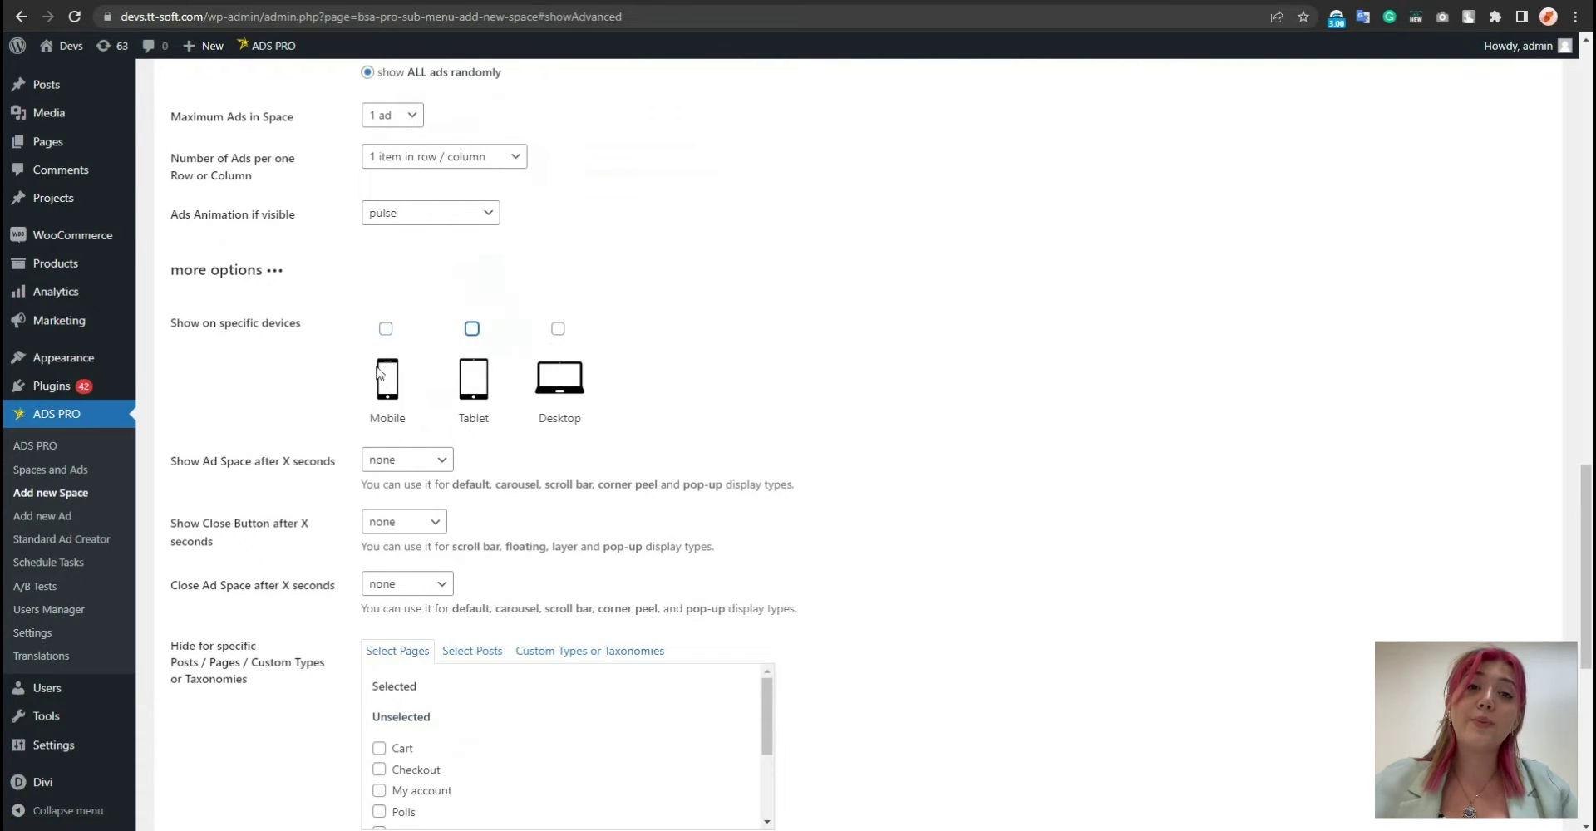
click(390, 460)
click(395, 472)
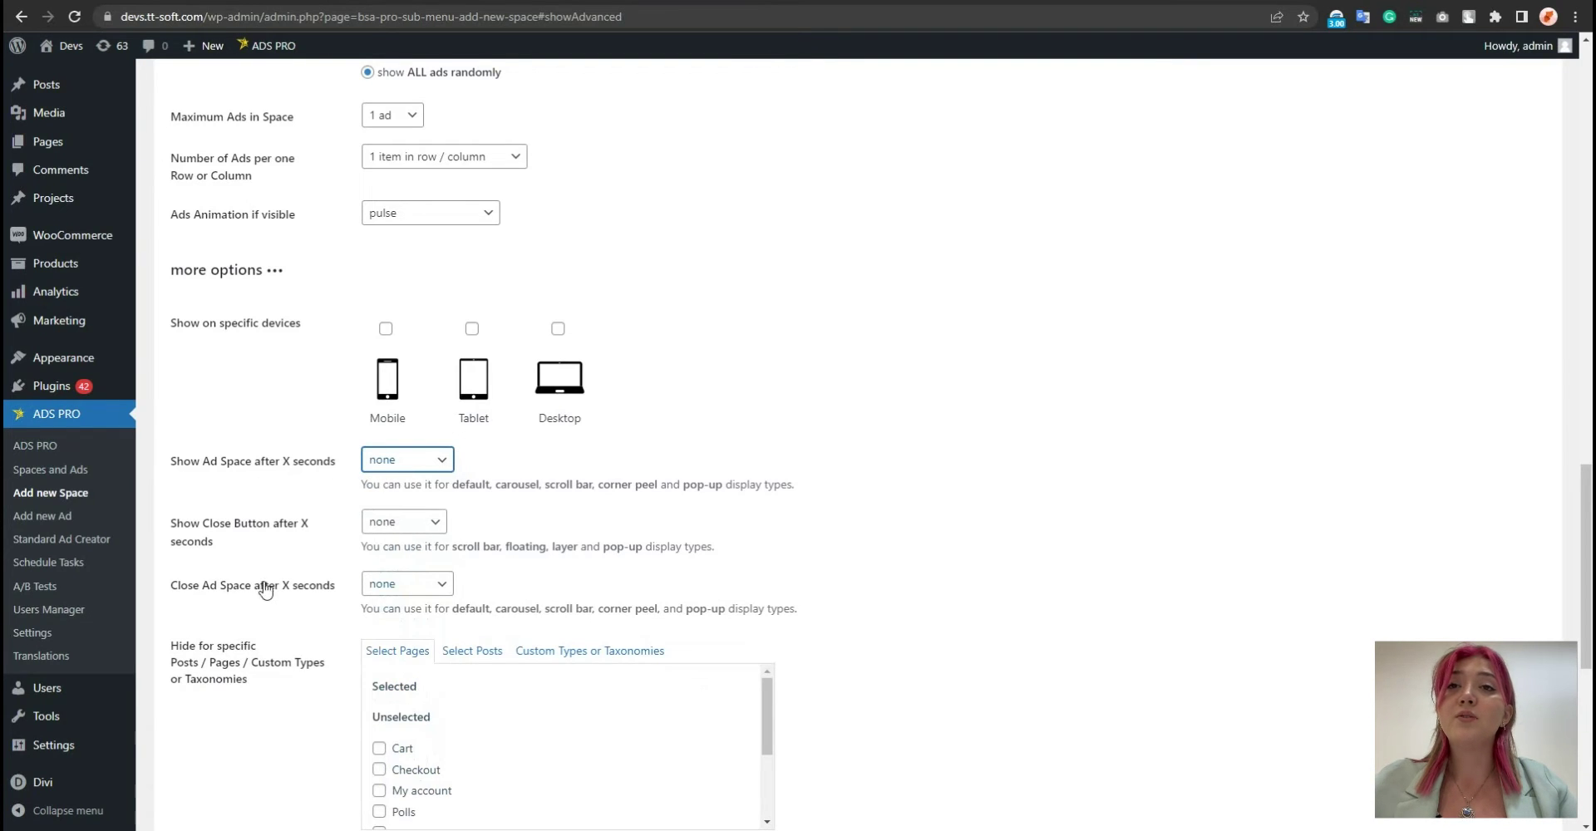
Set the close button to show after 4 seconds and view the delay choices for closing the ad space
click(413, 527)
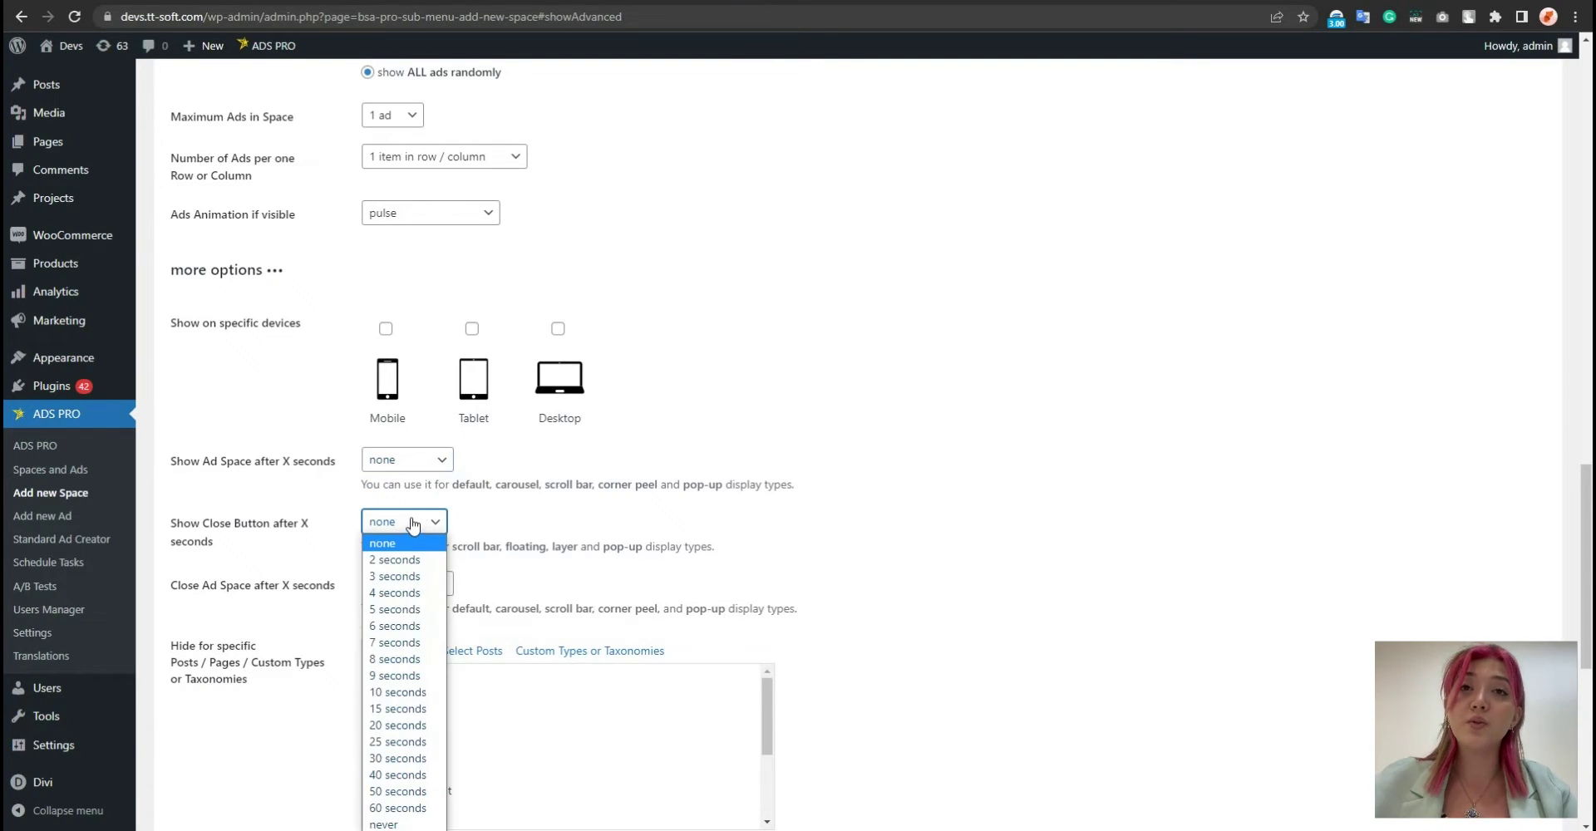
scroll(413, 527, down, 1)
click(403, 440)
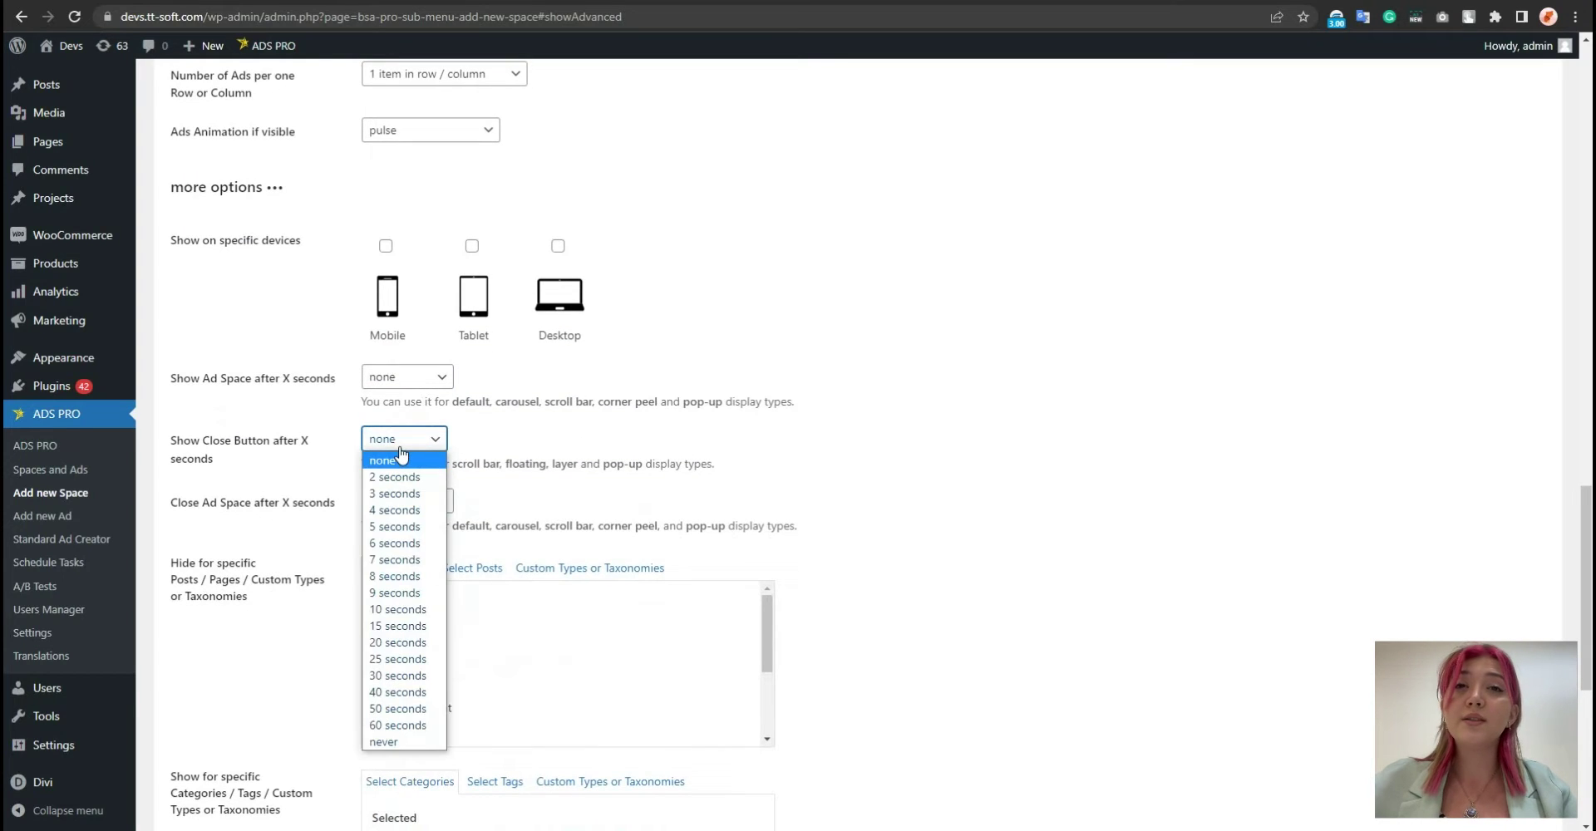
click(405, 511)
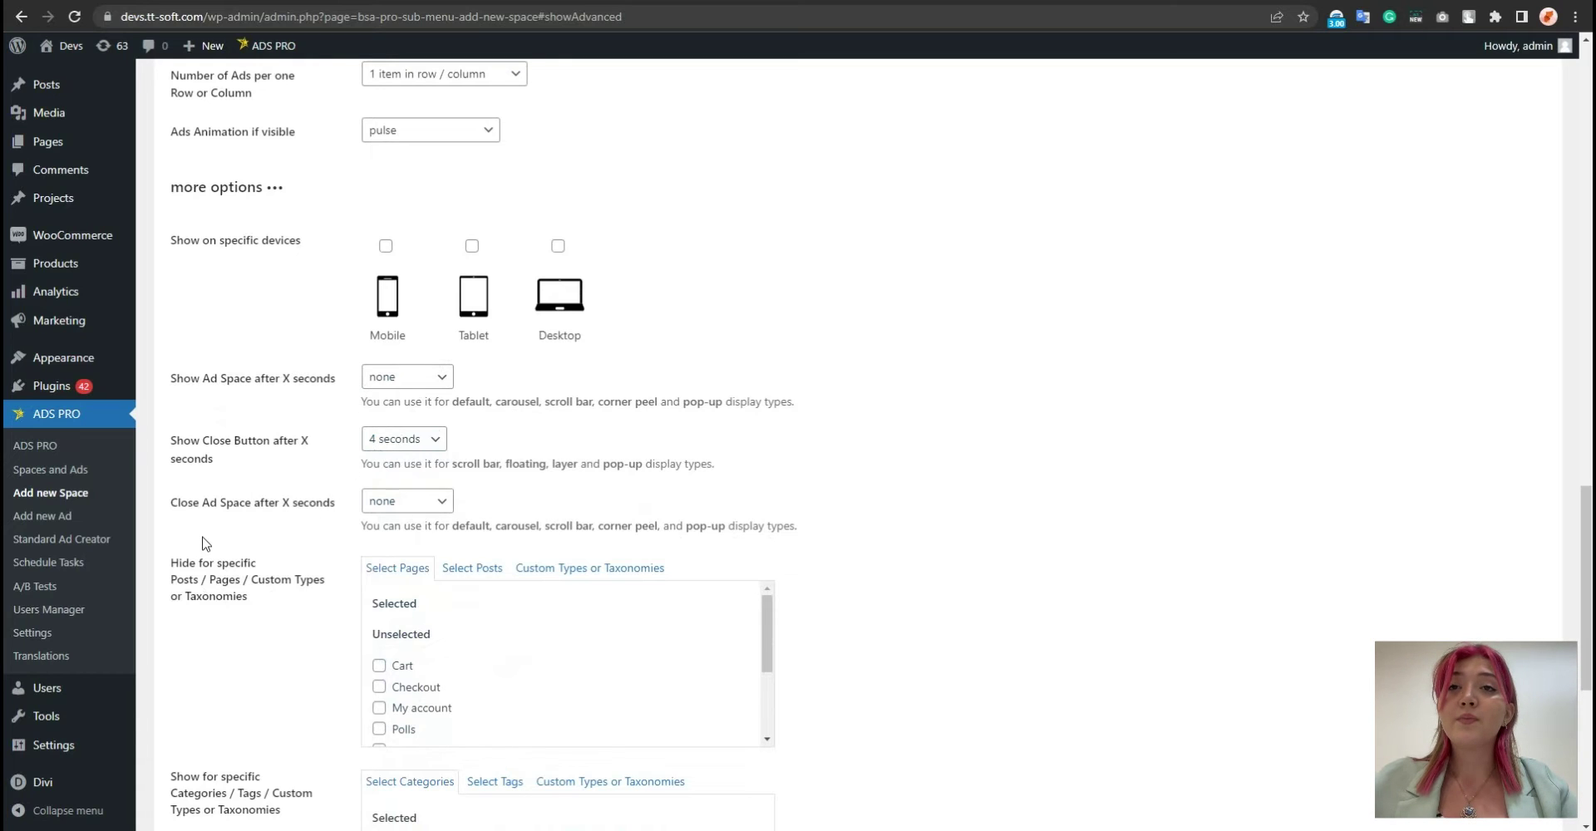
click(373, 503)
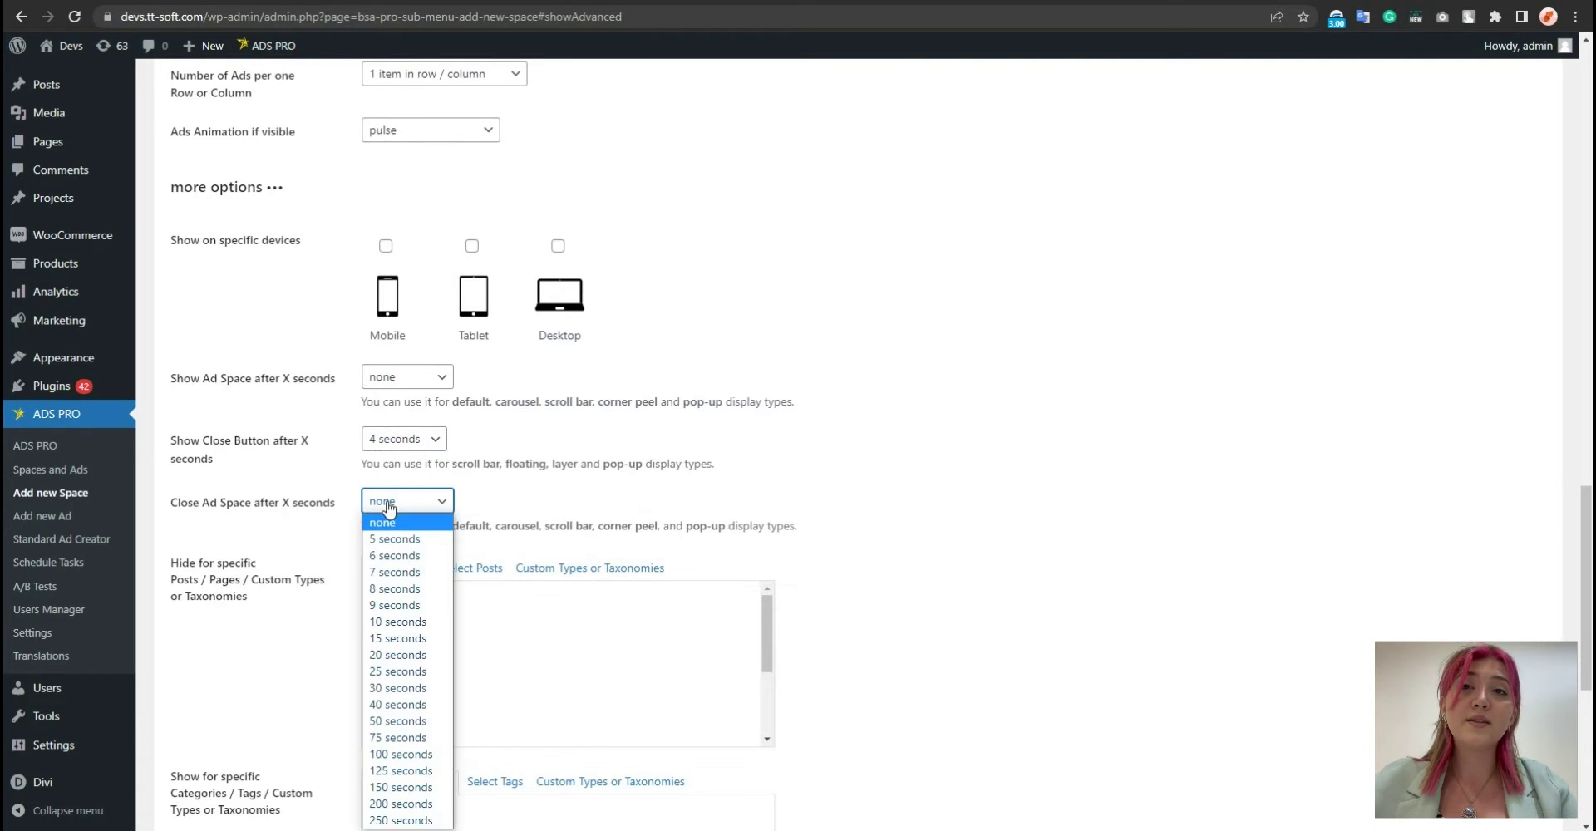
click(303, 525)
Examine the page and post lists for hiding the ad space and the category filters for showing it
scroll(304, 525, down, 1)
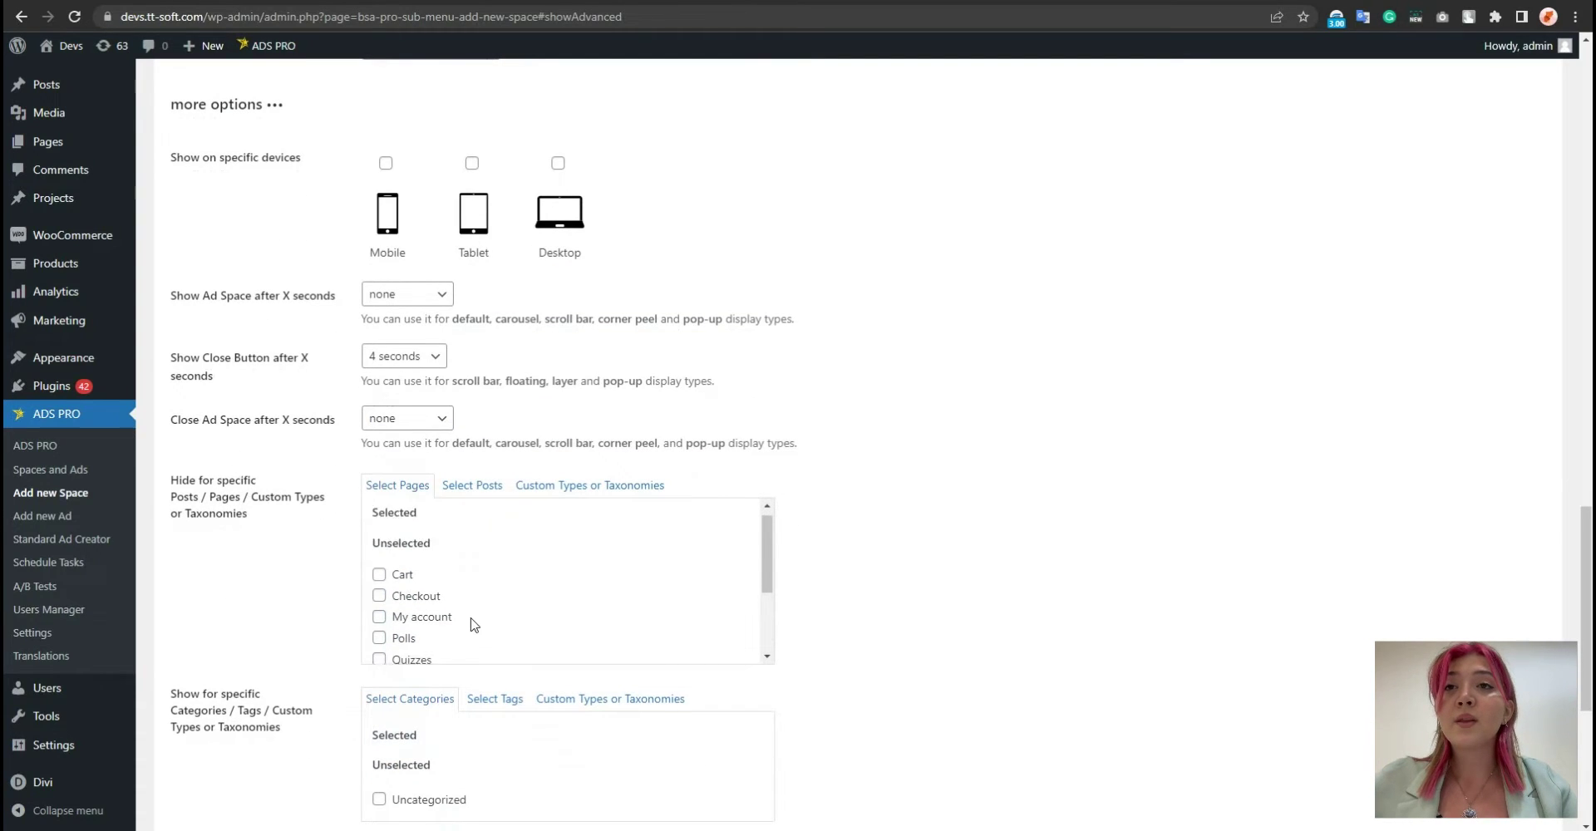
scroll(499, 616, down, 3)
scroll(499, 584, up, 3)
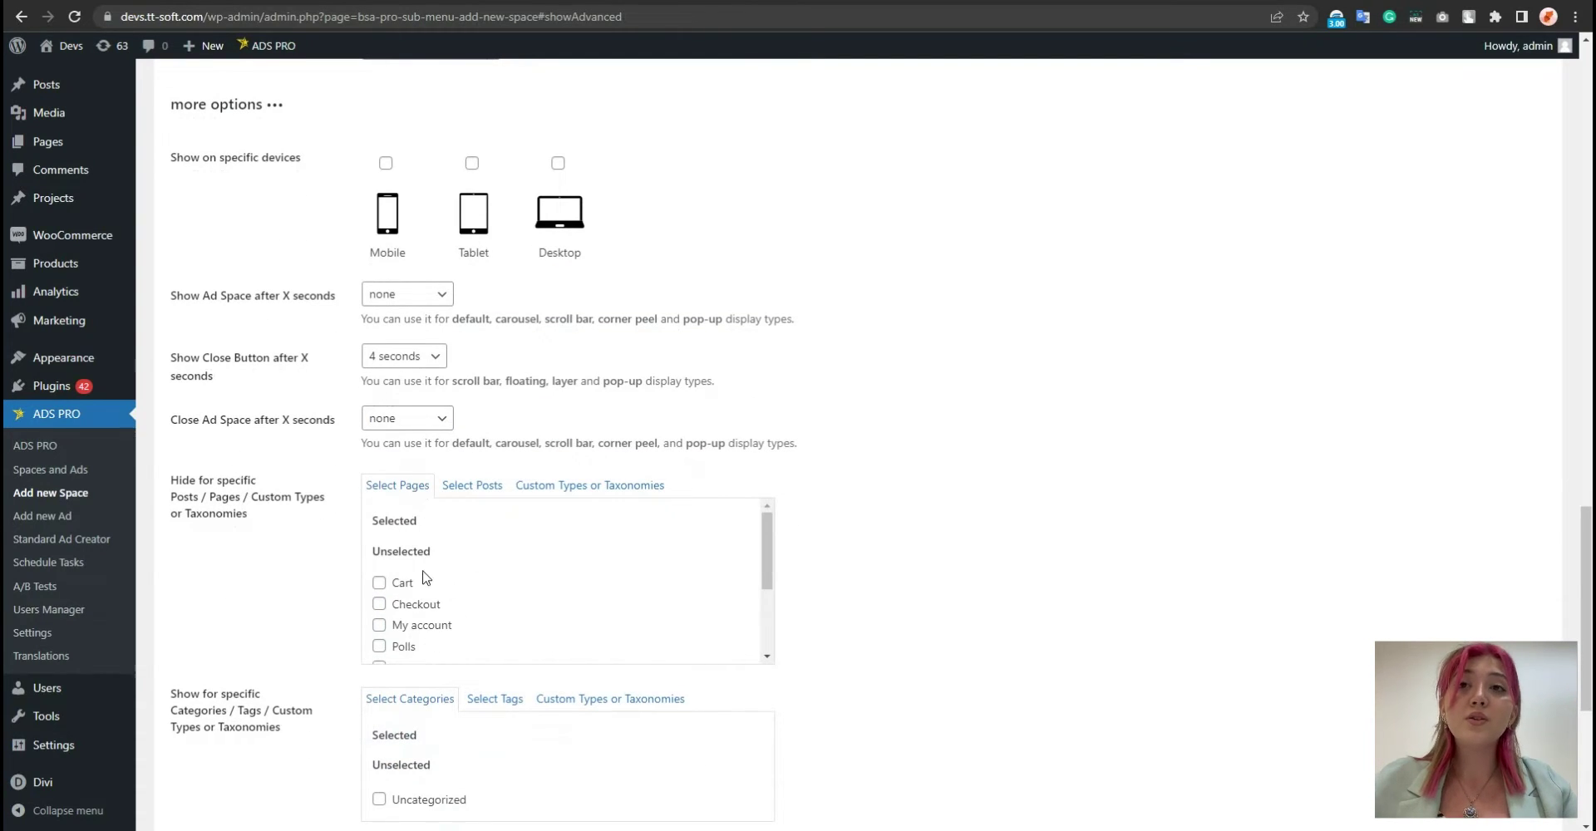
click(453, 492)
scroll(482, 416, up, 4)
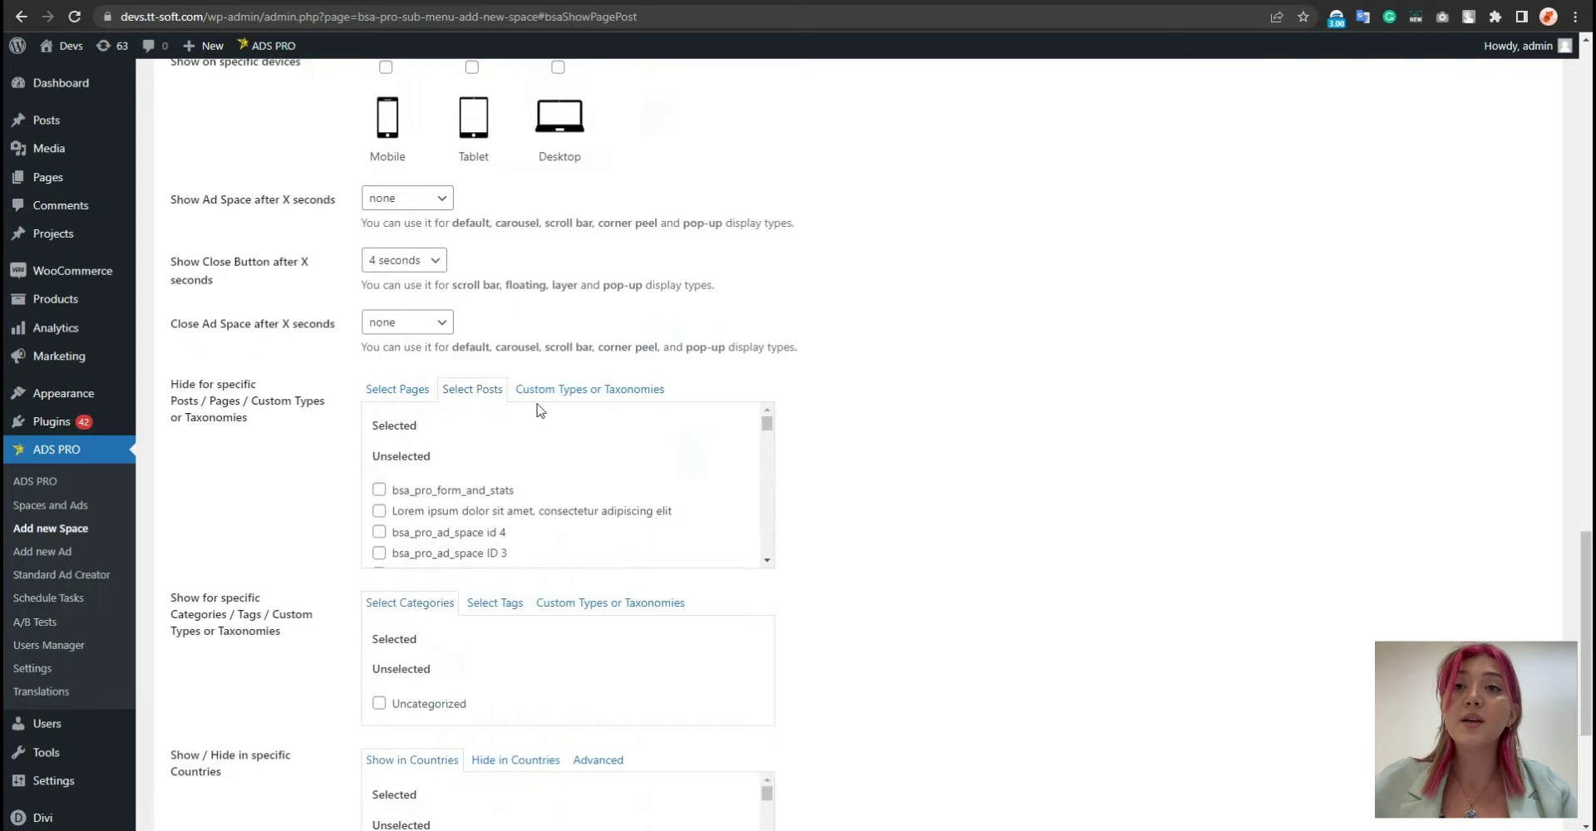
click(397, 389)
scroll(378, 390, up, 3)
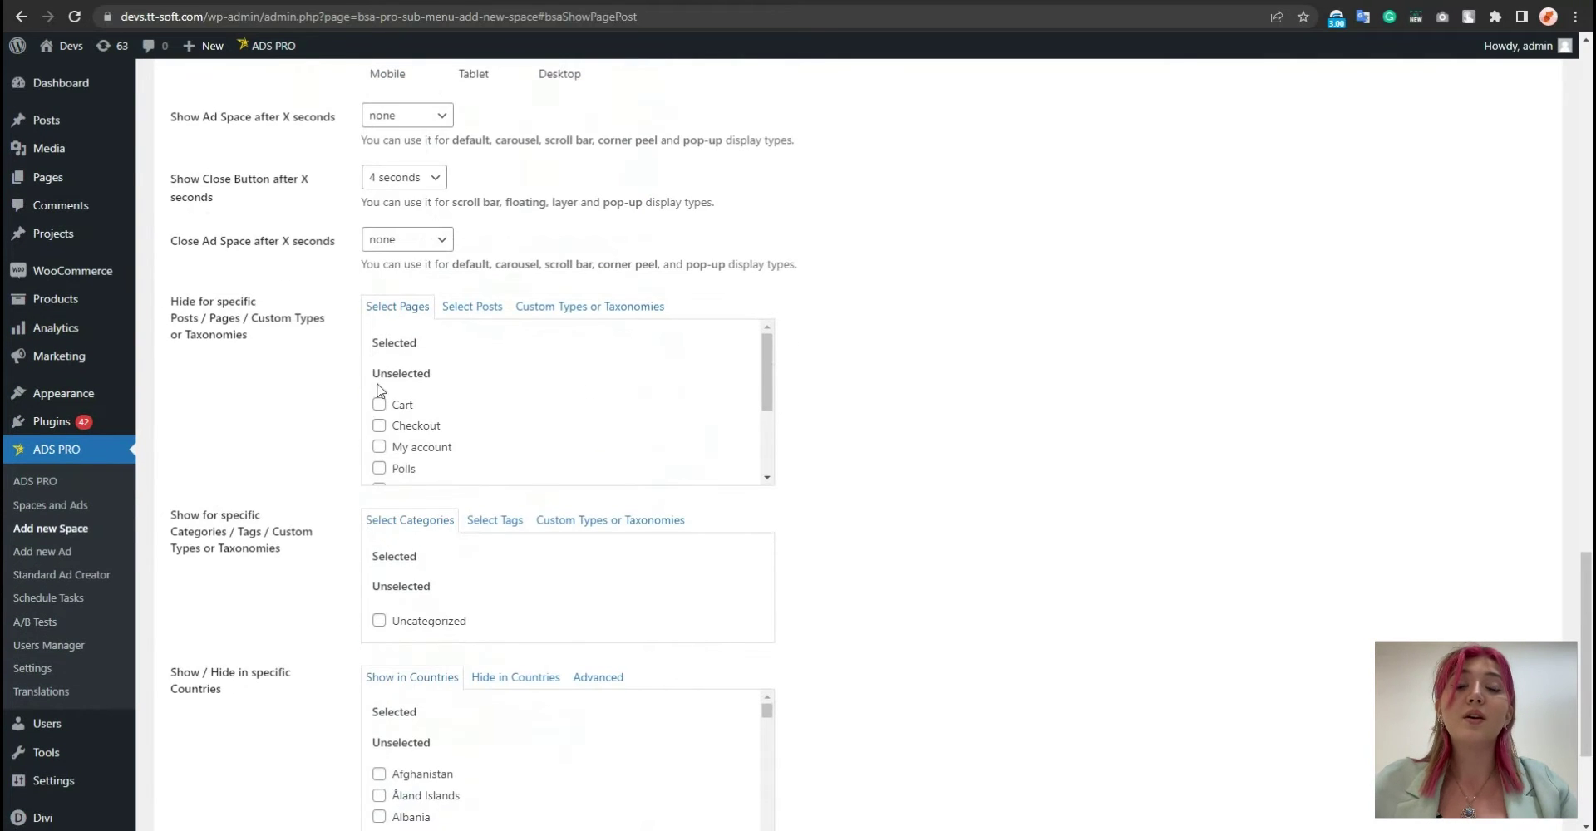
scroll(269, 448, down, 1)
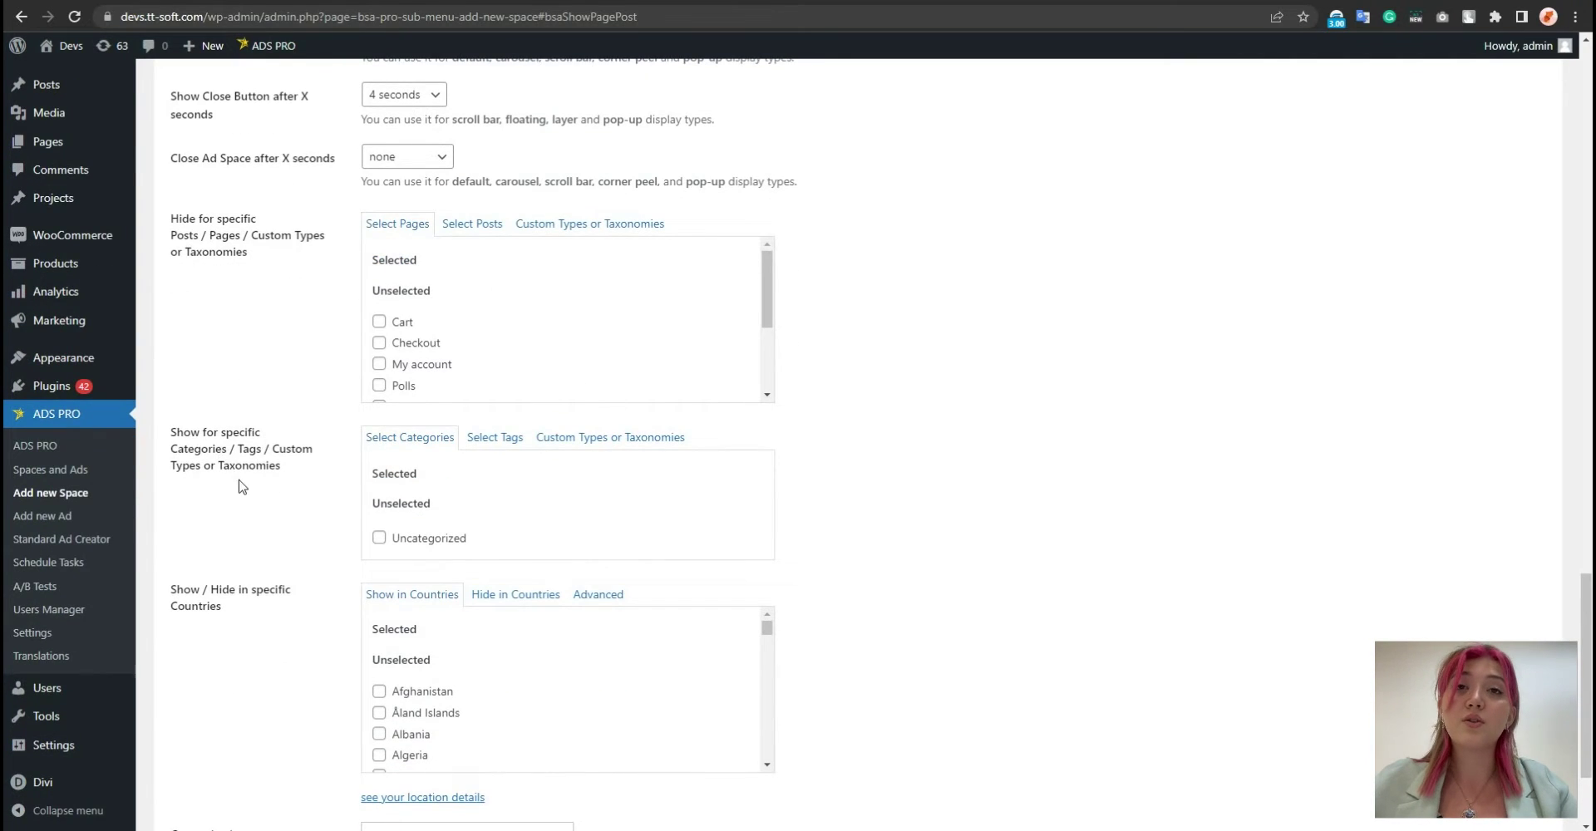
scroll(241, 486, up, 1)
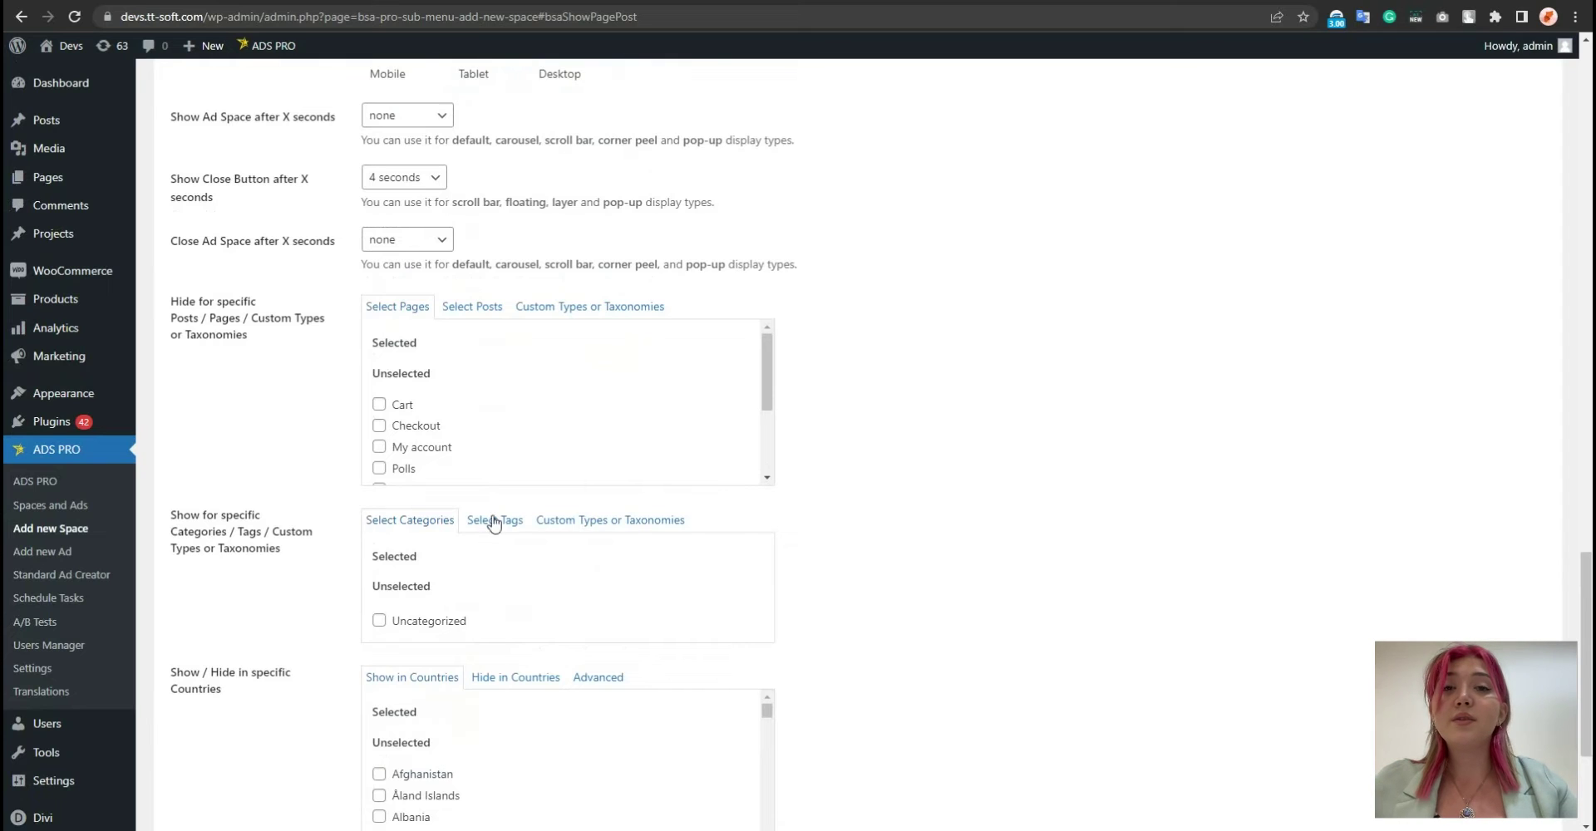
Examine the country lists for showing and hiding the ad space
scroll(300, 593, down, 2)
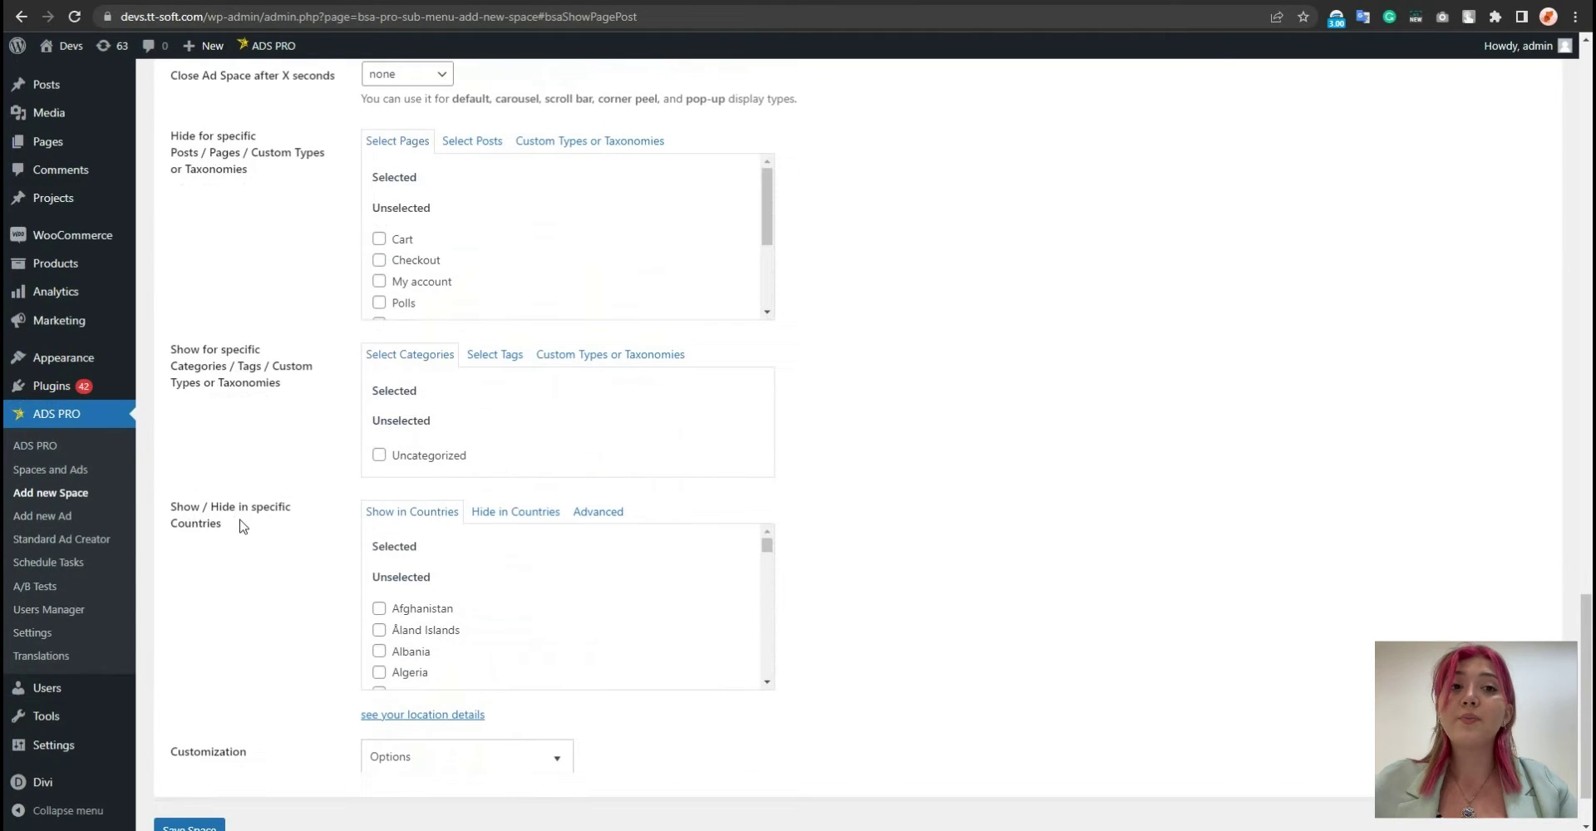
scroll(486, 602, down, 1)
scroll(486, 603, up, 1)
scroll(486, 602, down, 1)
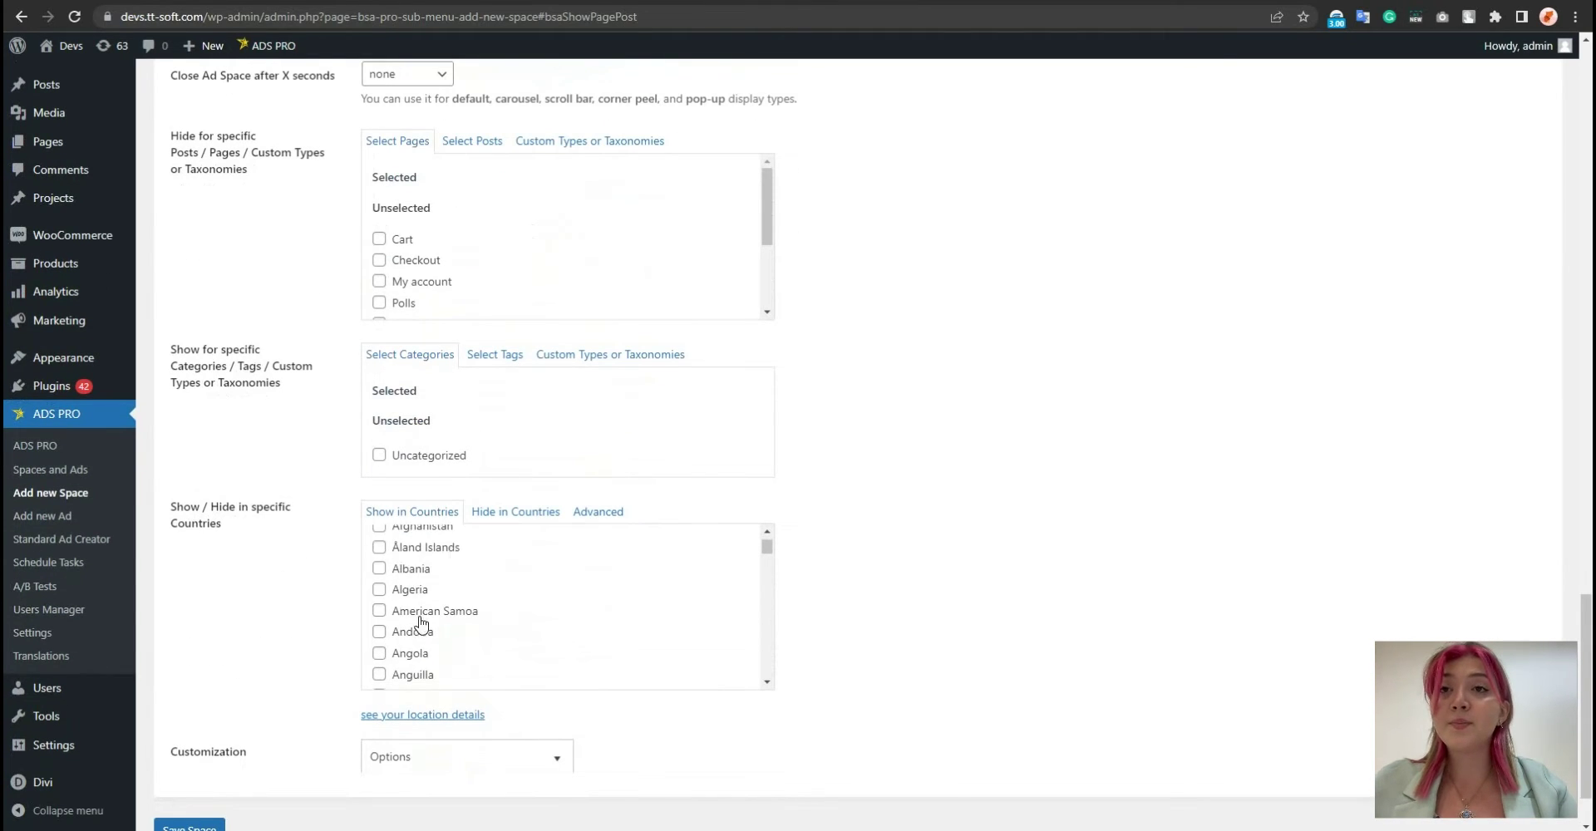
scroll(486, 602, up, 1)
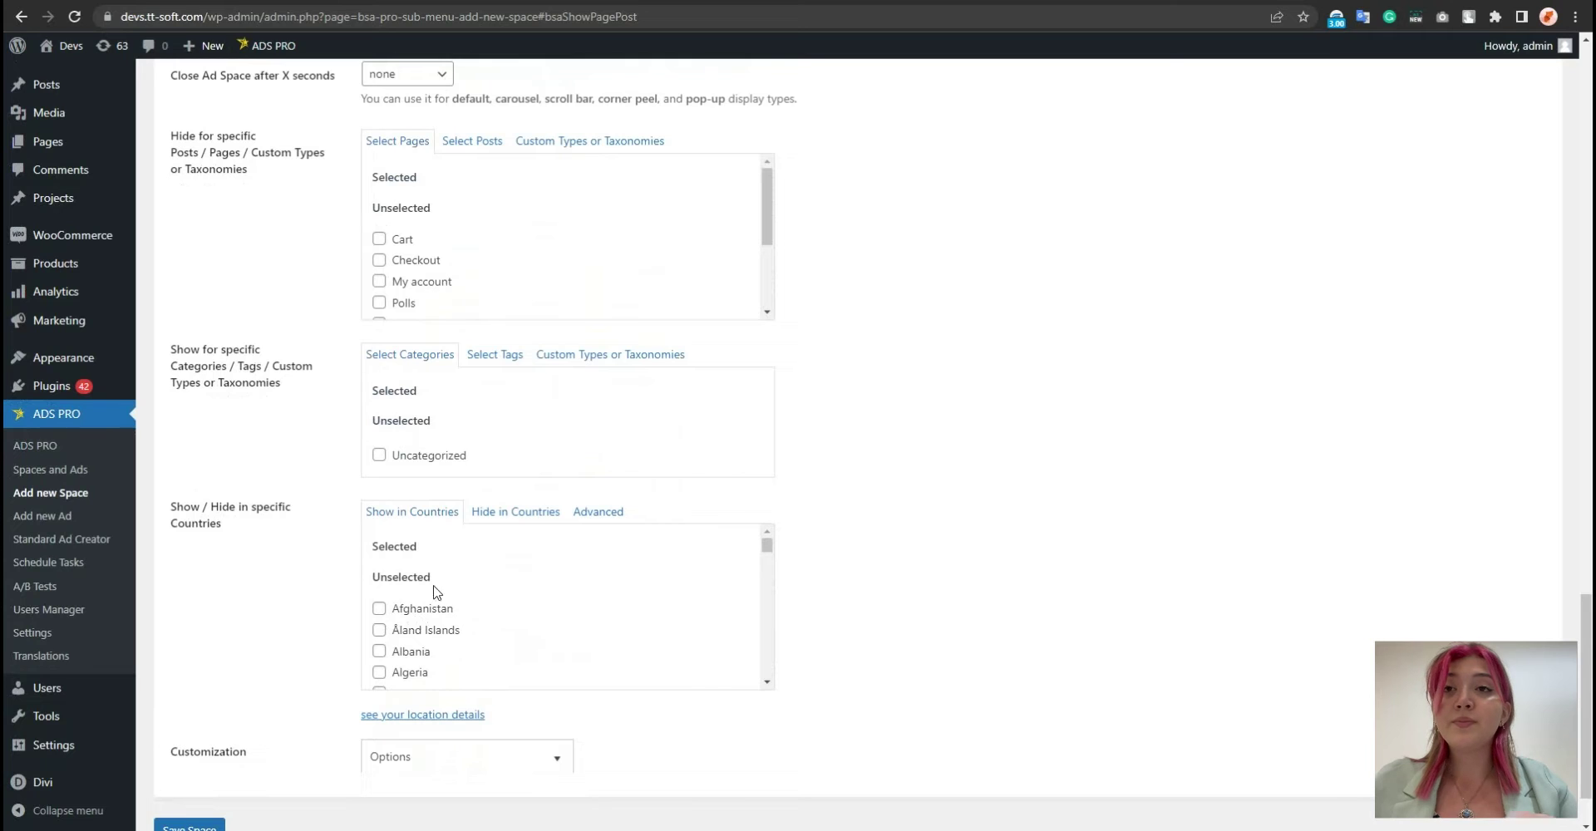
click(517, 509)
Examine the advanced location rules for showing or hiding the ad space by regions, cities or zip-codes
click(581, 440)
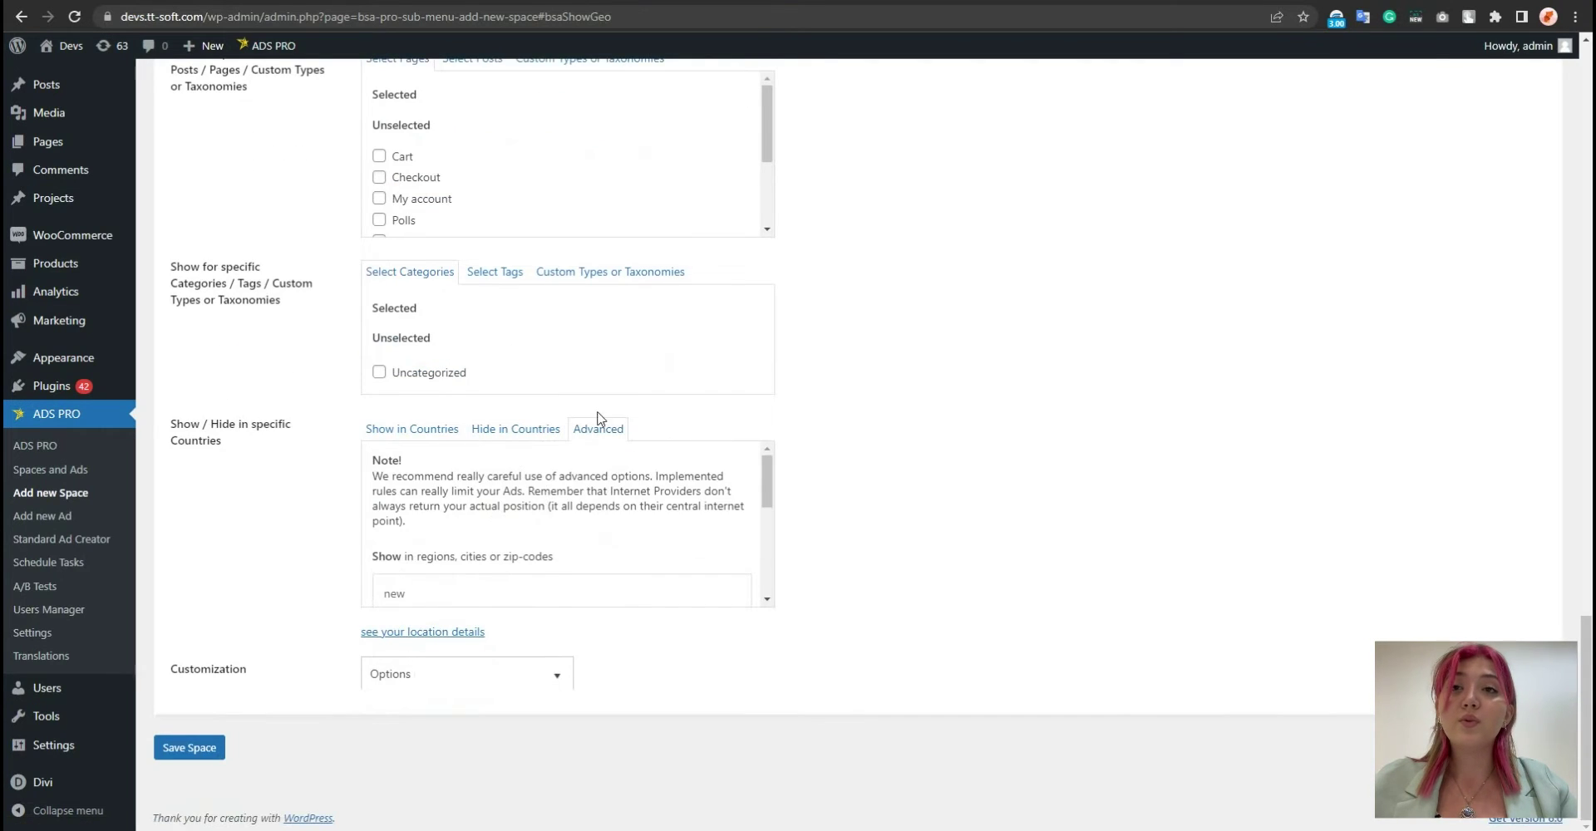
scroll(532, 511, down, 3)
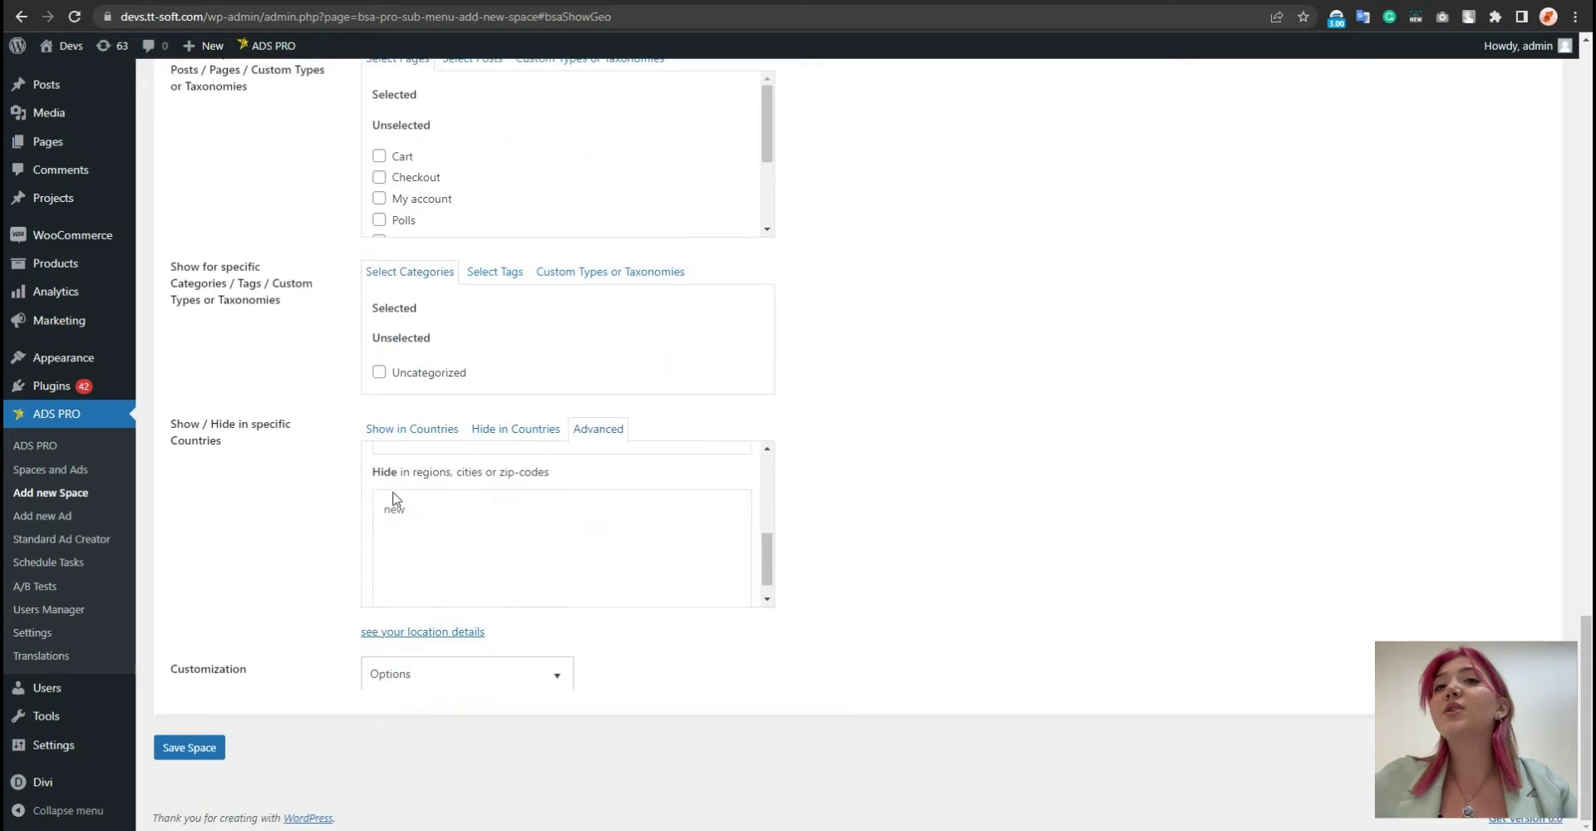
scroll(391, 499, up, 3)
scroll(383, 555, down, 1)
scroll(432, 524, down, 1)
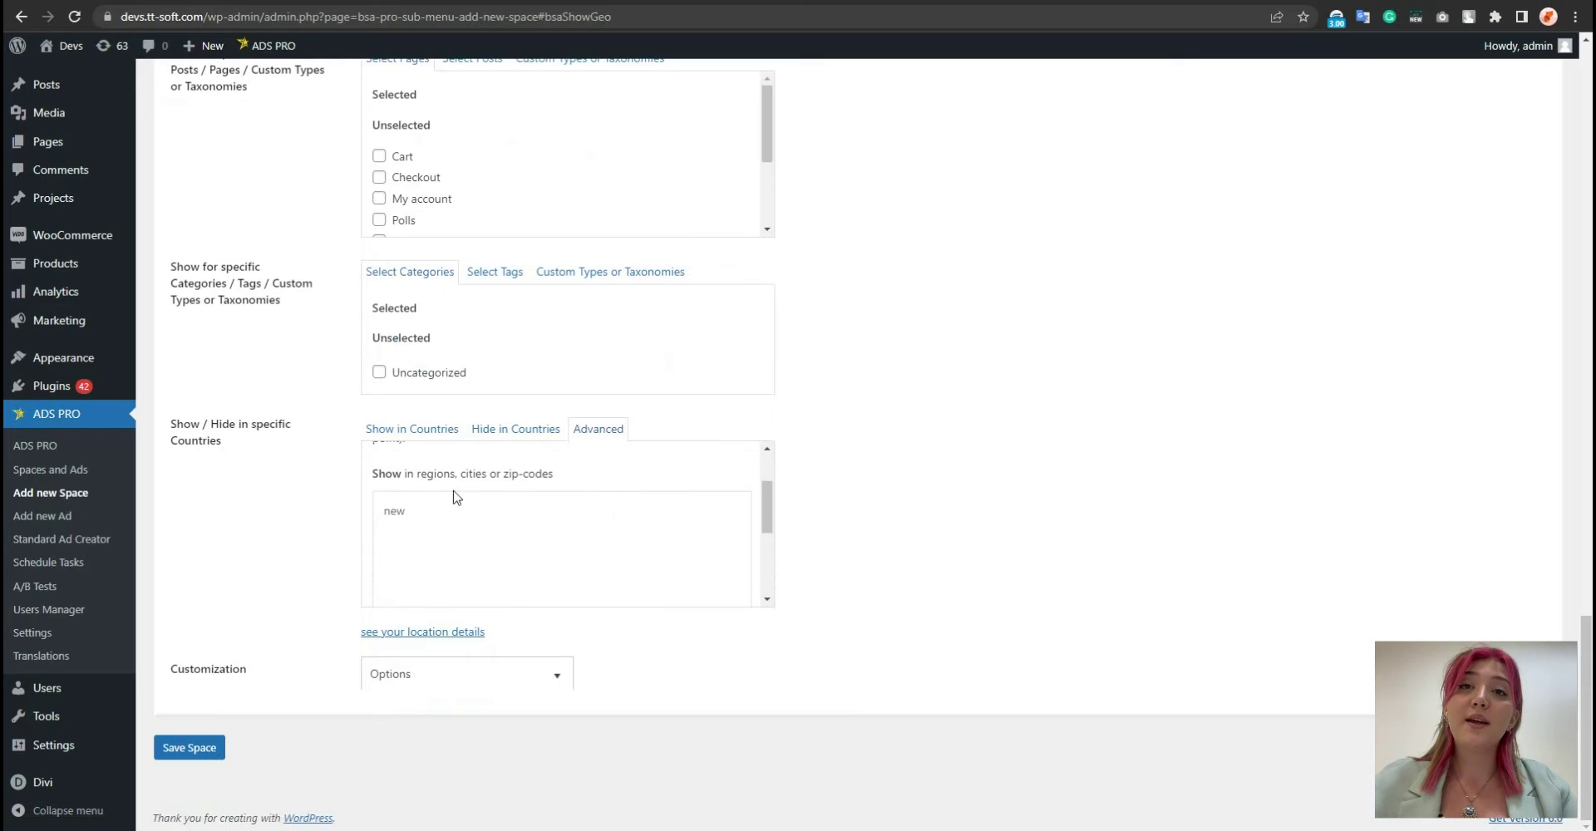
scroll(420, 499, down, 2)
scroll(454, 493, up, 5)
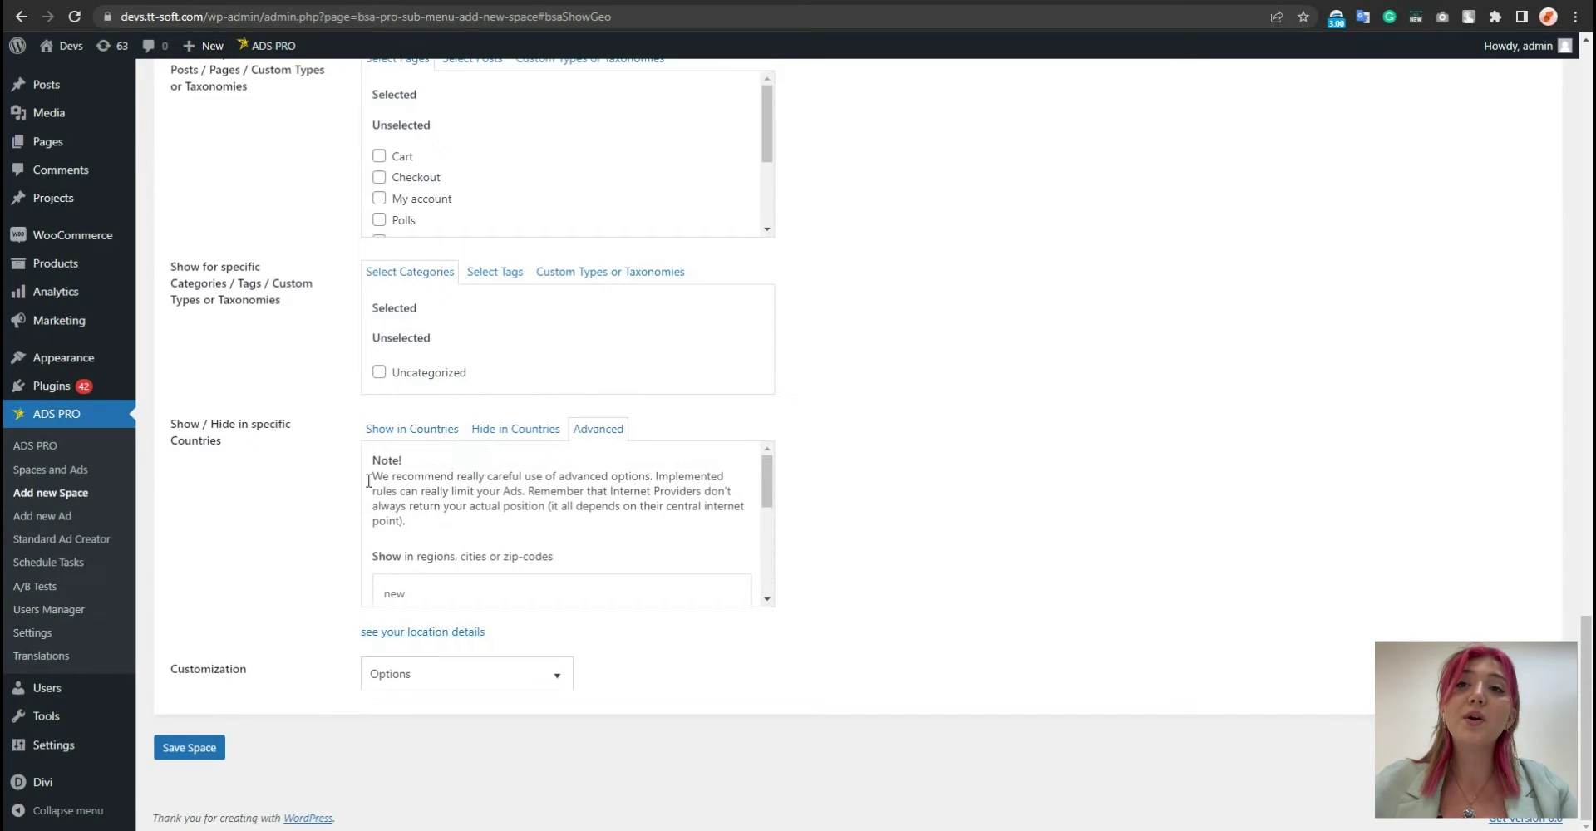
Expand the customization options and examine the Google font fields and the header, section and ad color settings
click(391, 676)
scroll(291, 499, down, 3)
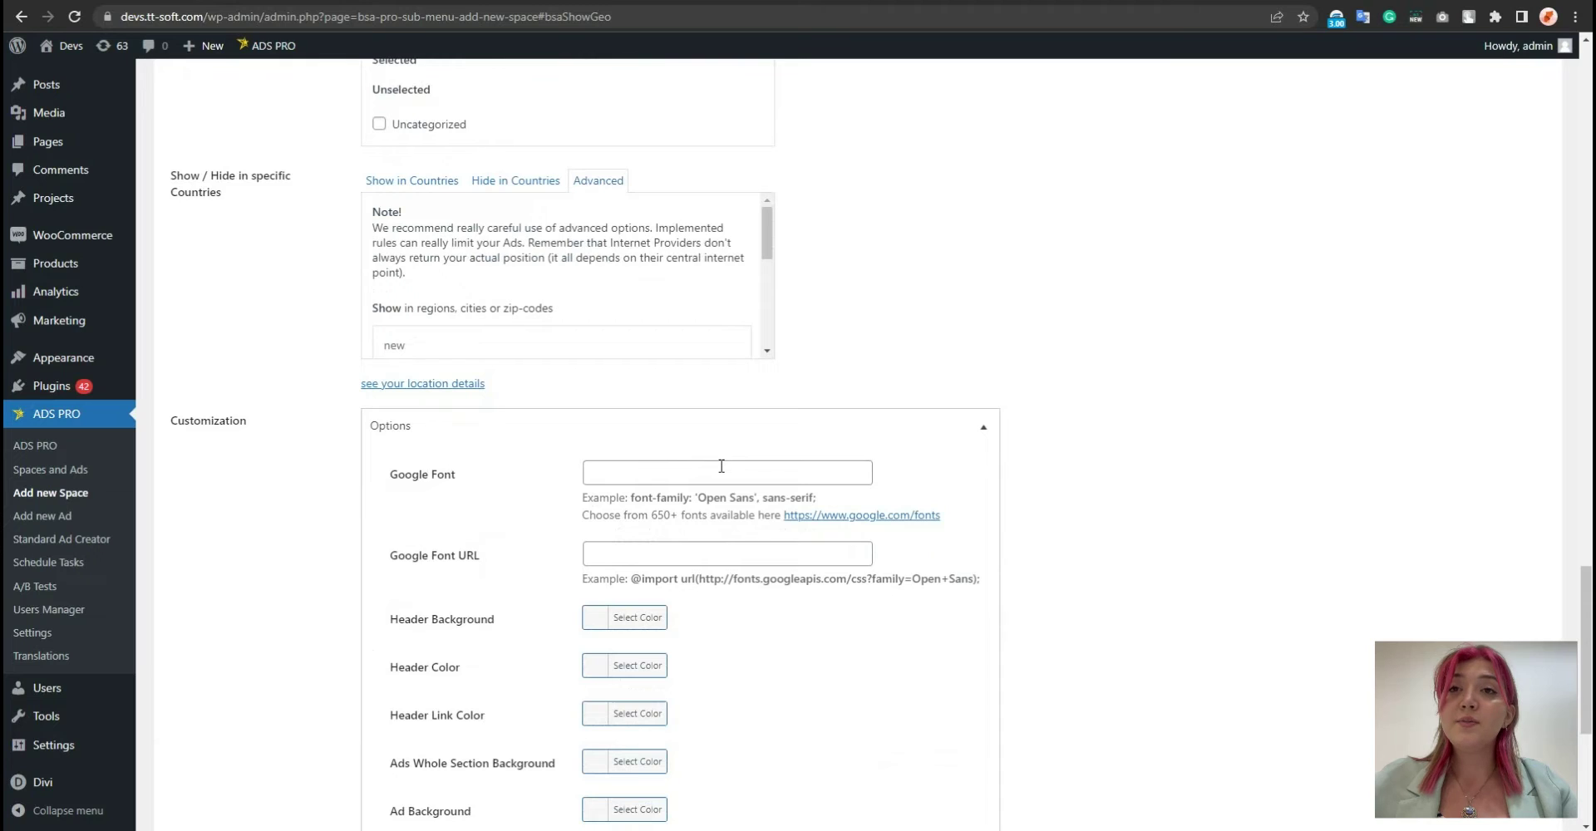
scroll(717, 470, down, 1)
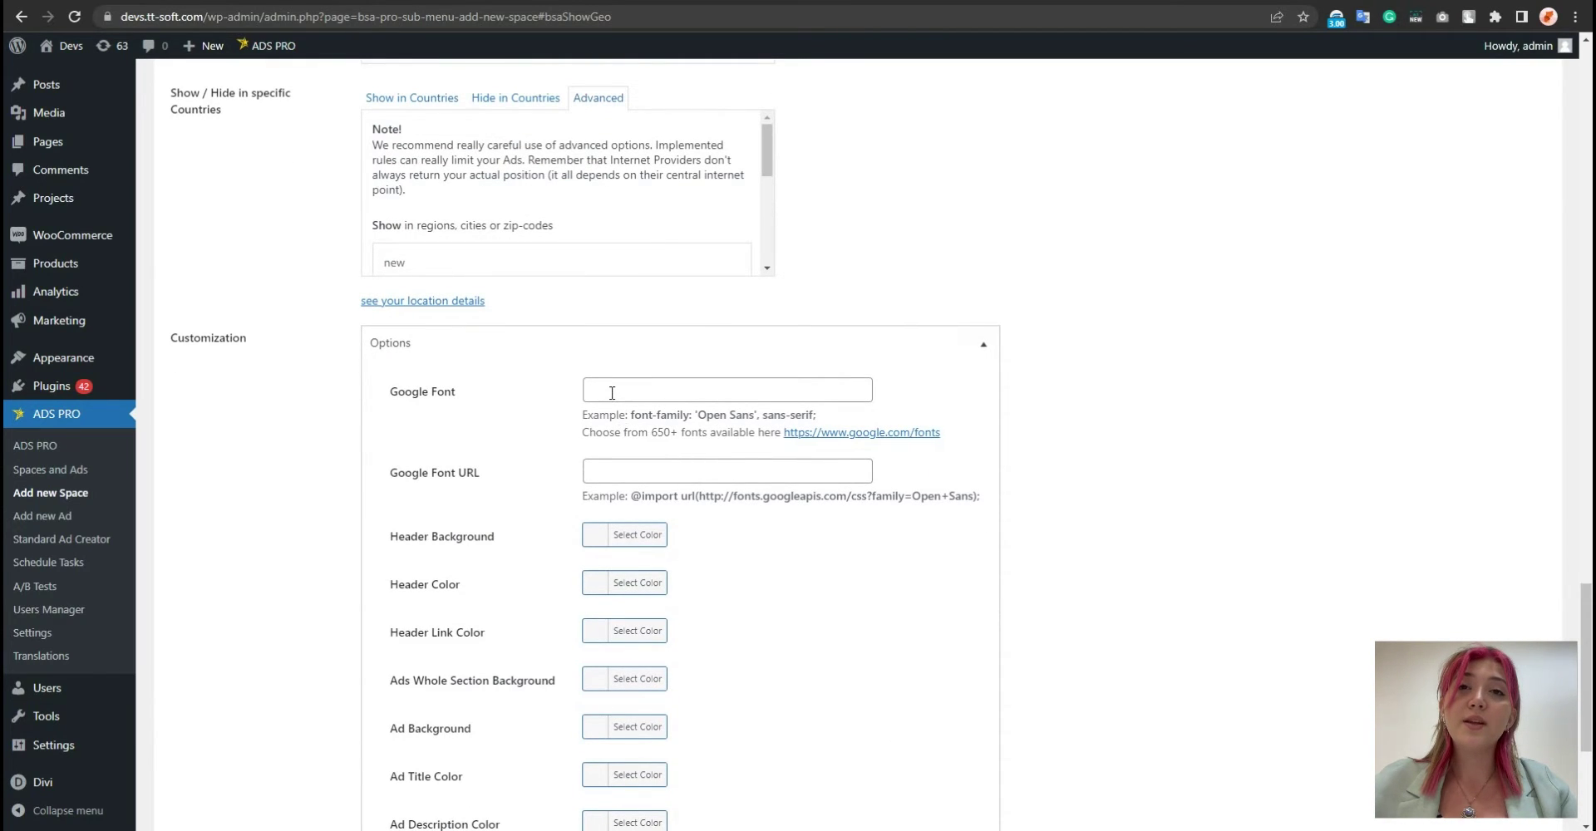
drag(692, 496, 959, 506)
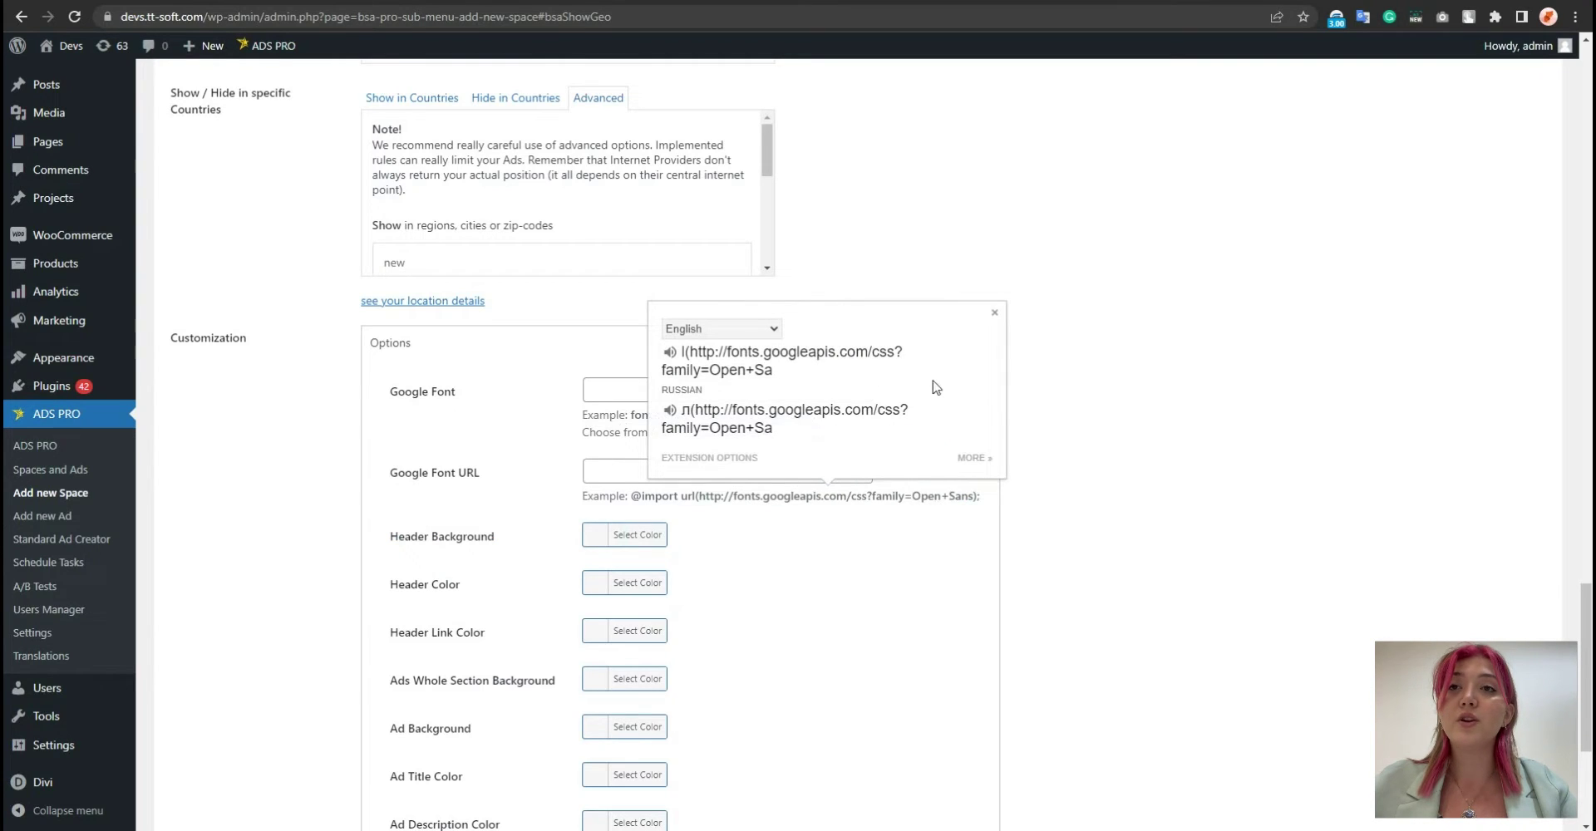
click(993, 315)
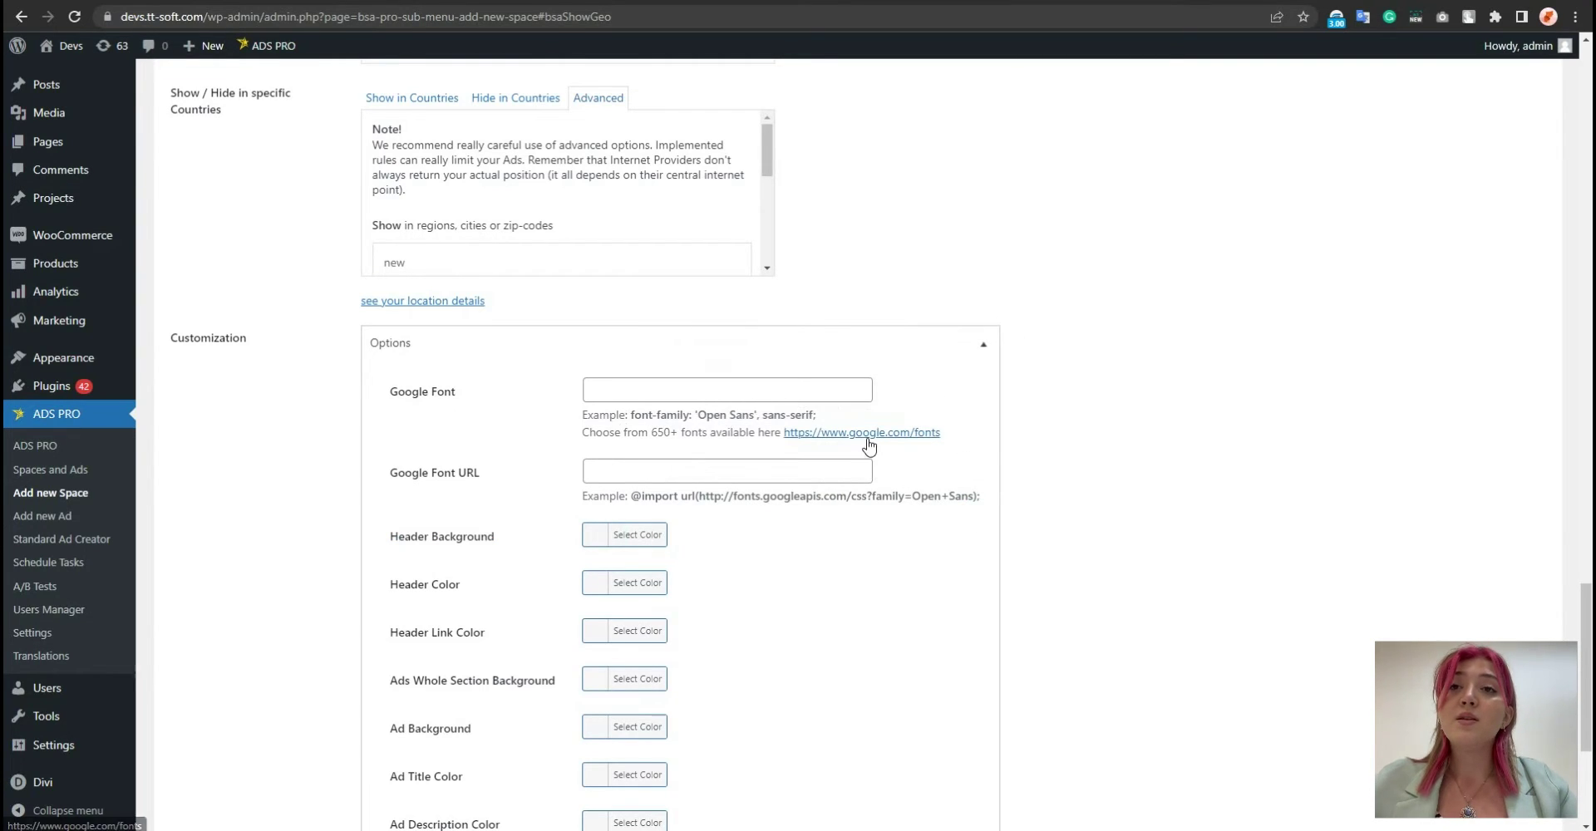
scroll(662, 538, down, 4)
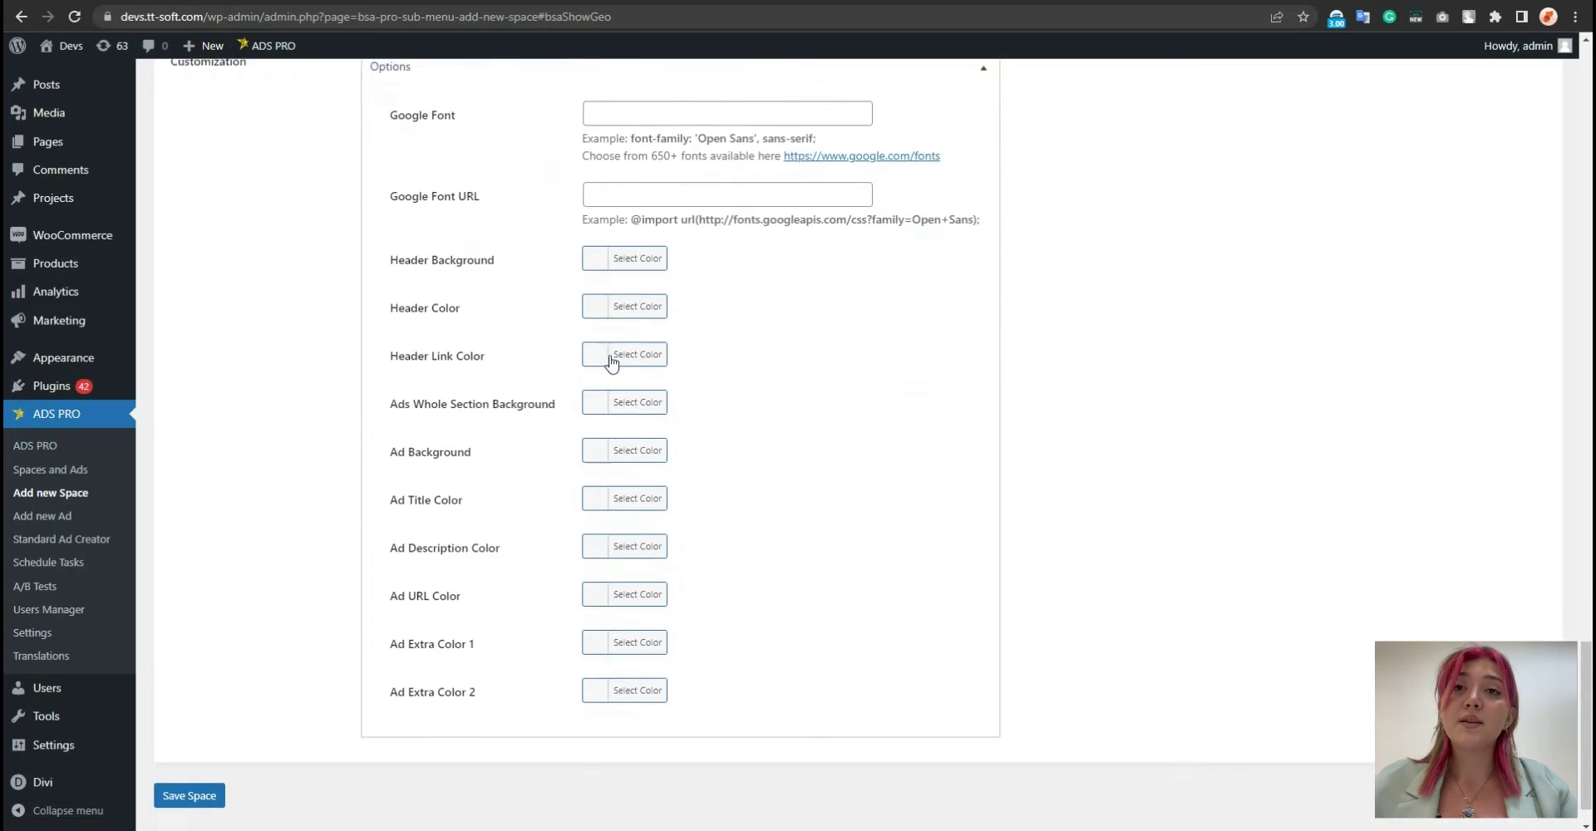
scroll(628, 680, up, 2)
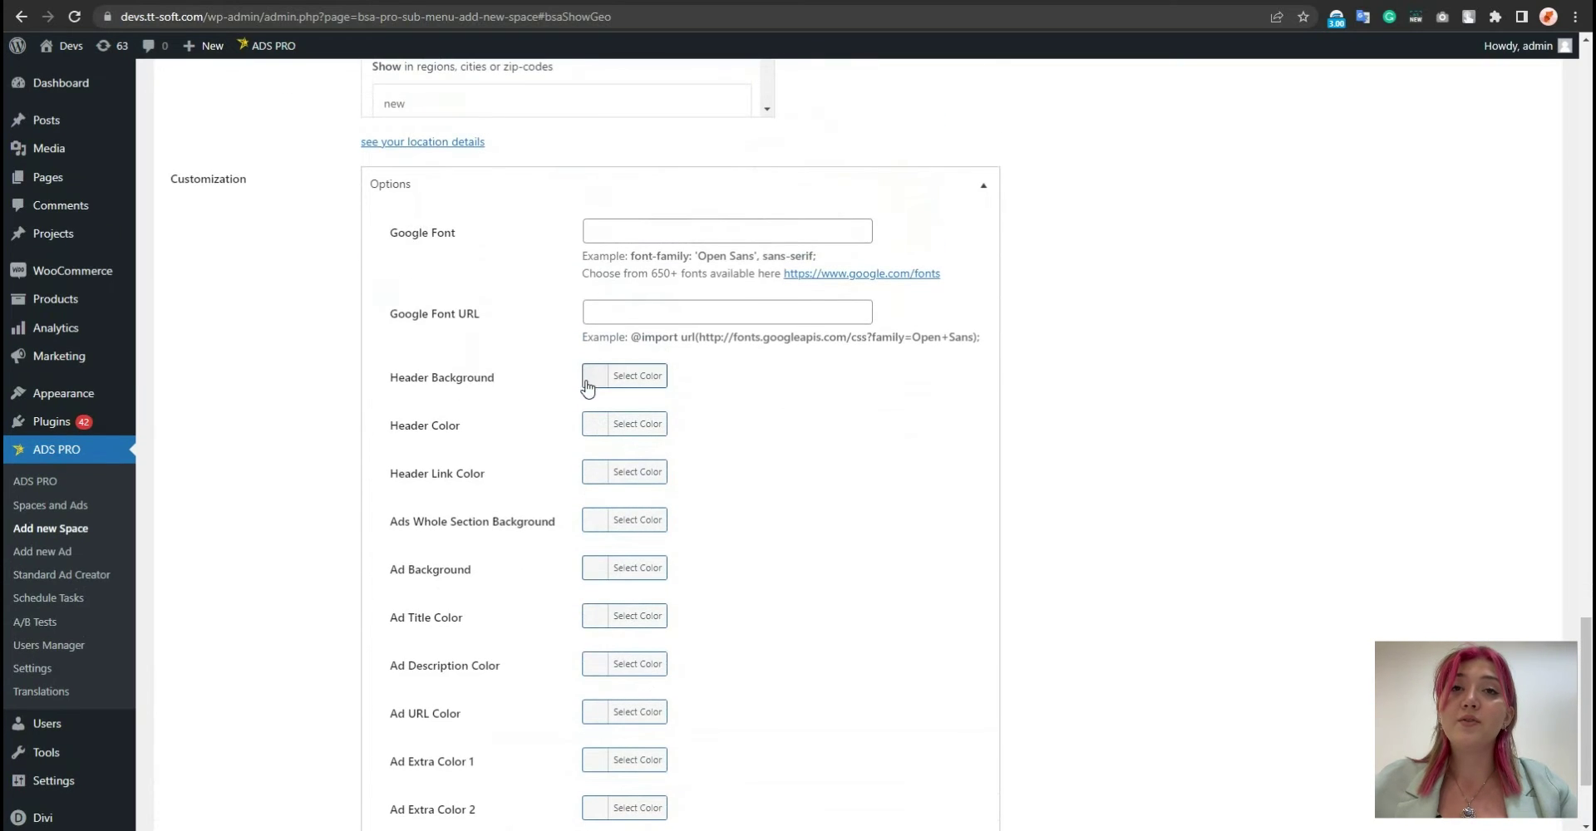
scroll(391, 499, down, 2)
Review the remaining settings and save the new ad space
scroll(281, 599, up, 12)
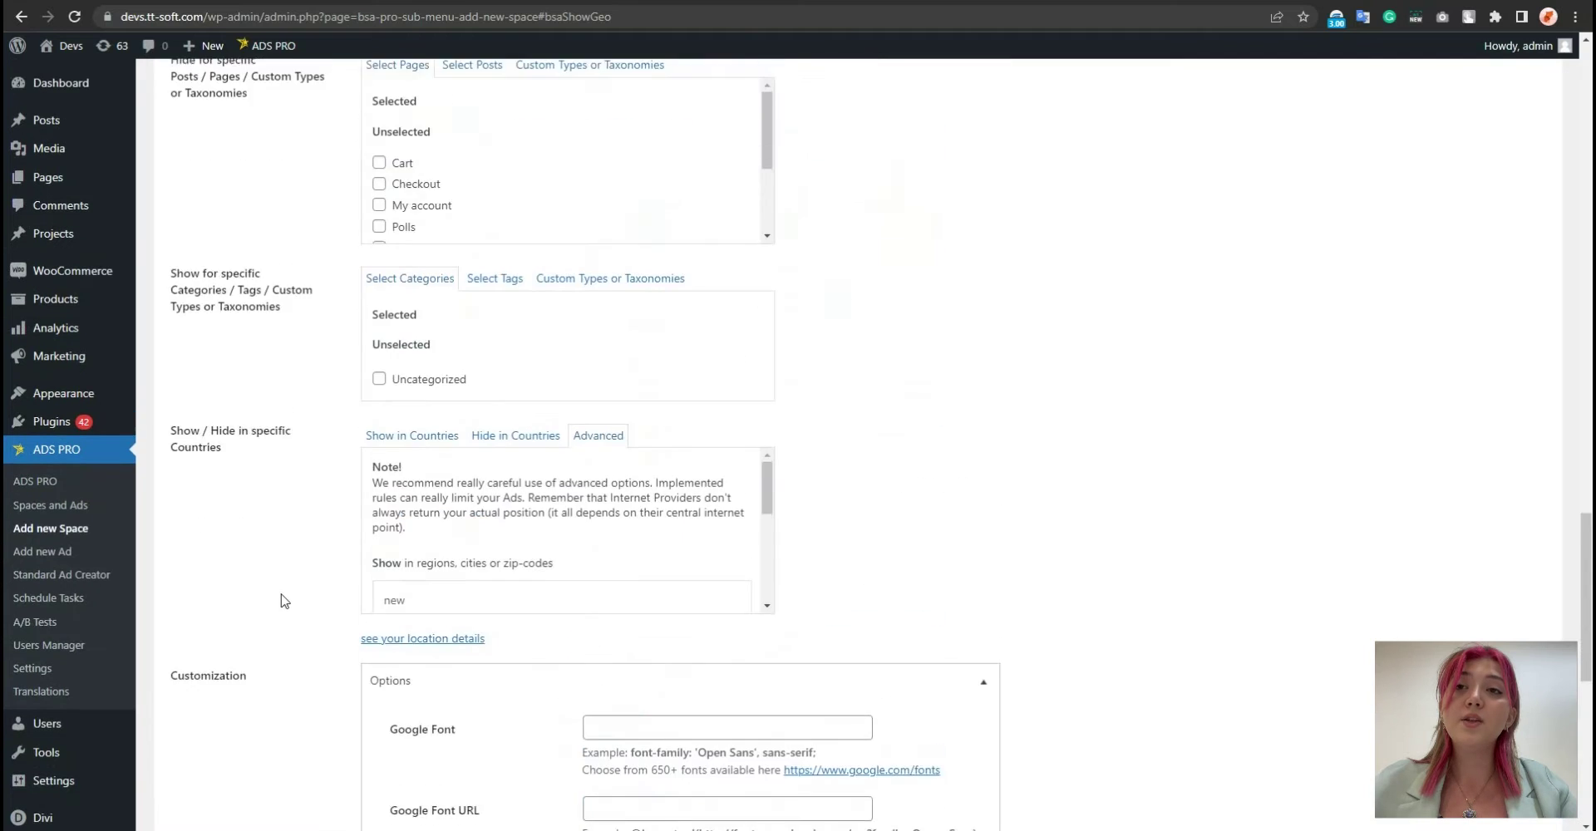
scroll(281, 599, down, 12)
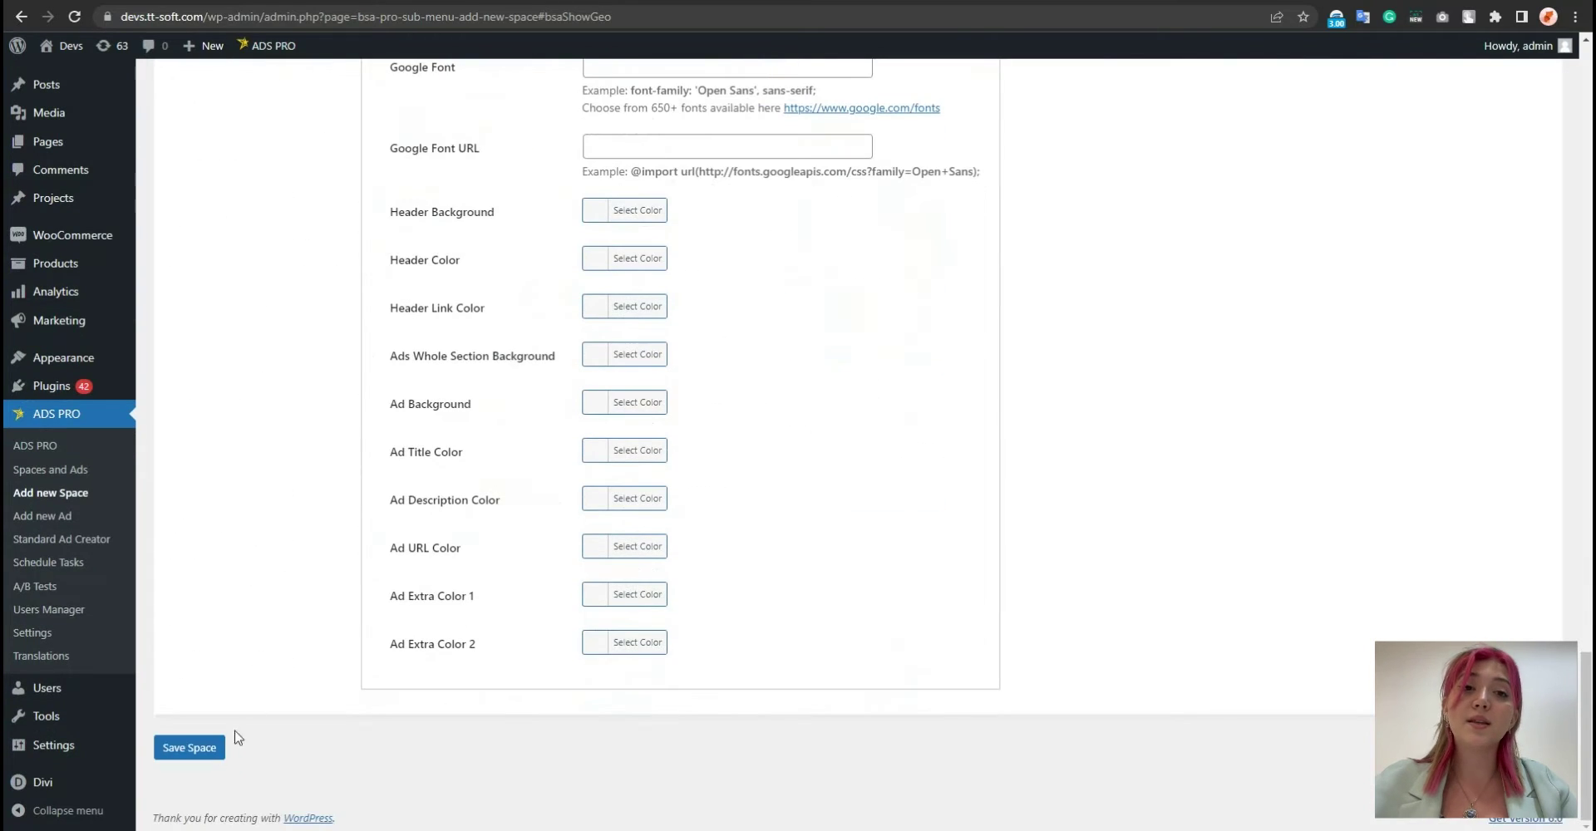
click(195, 747)
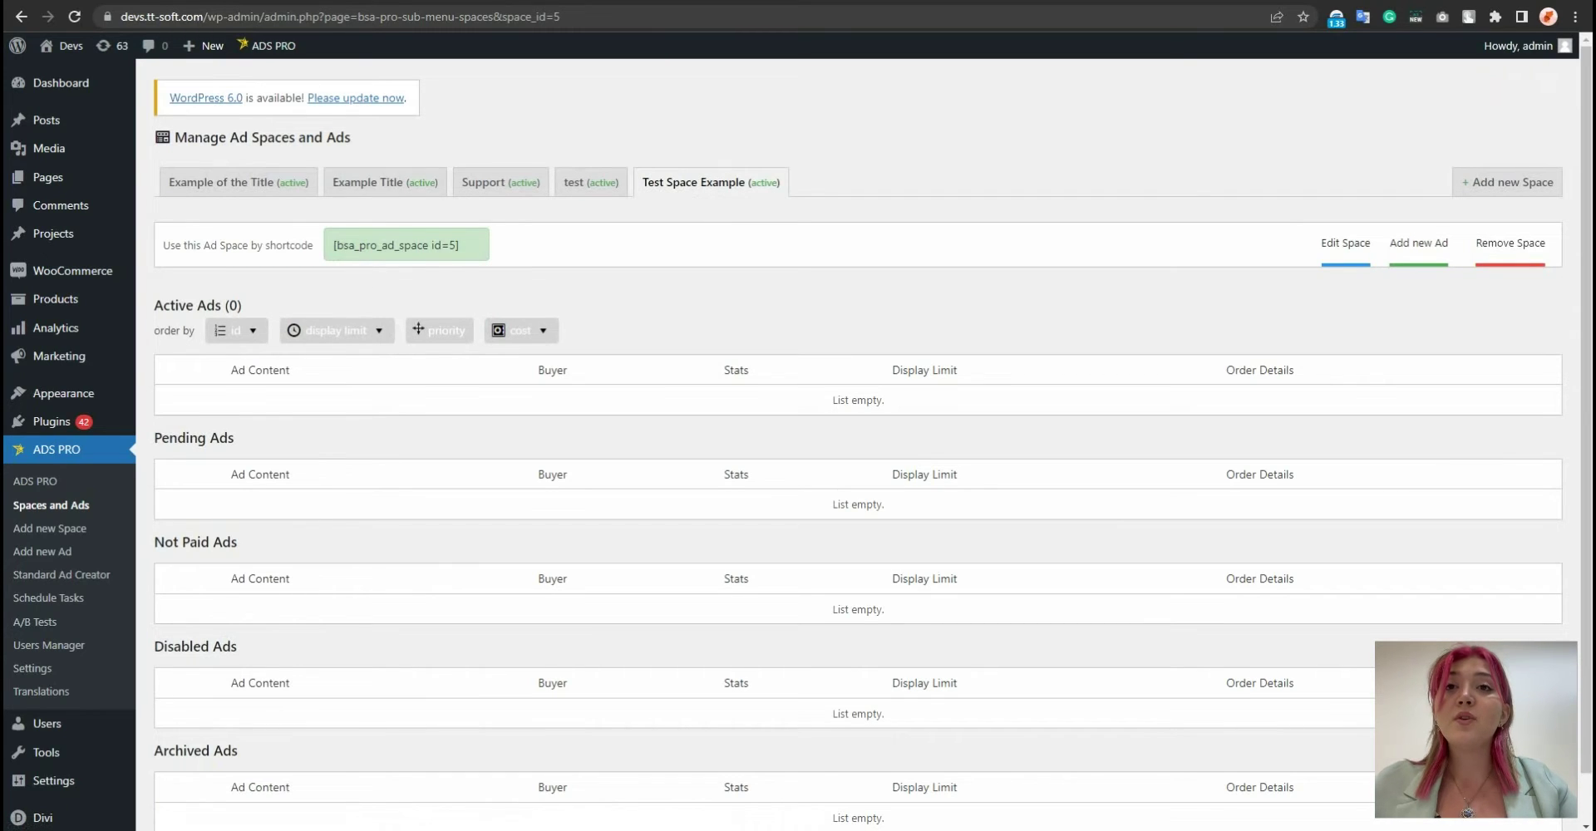
Start creating a new ad and assign it to the Test Space Example space
click(59, 562)
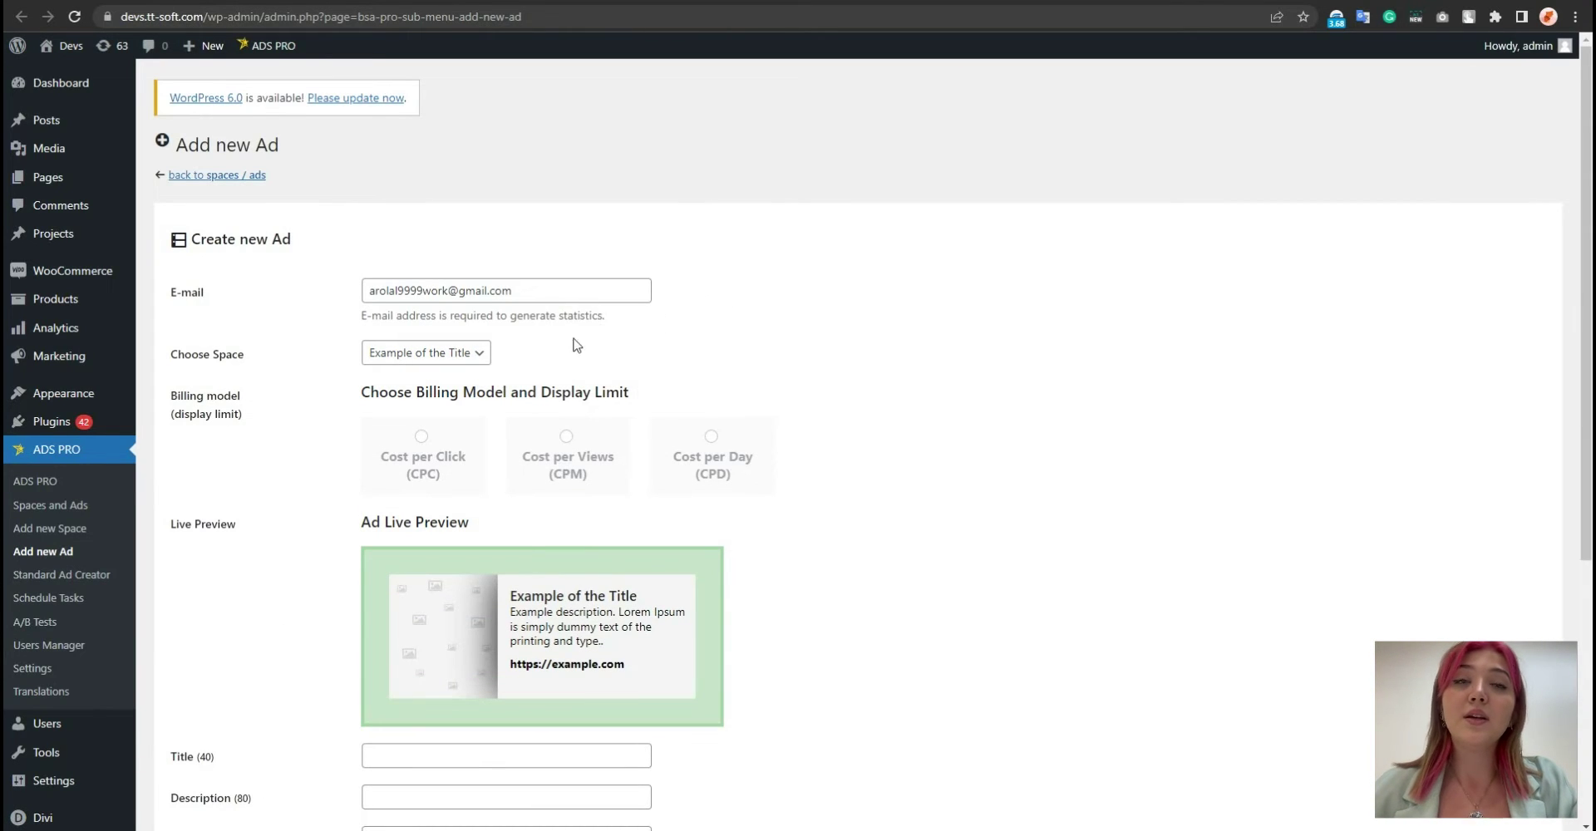
click(480, 352)
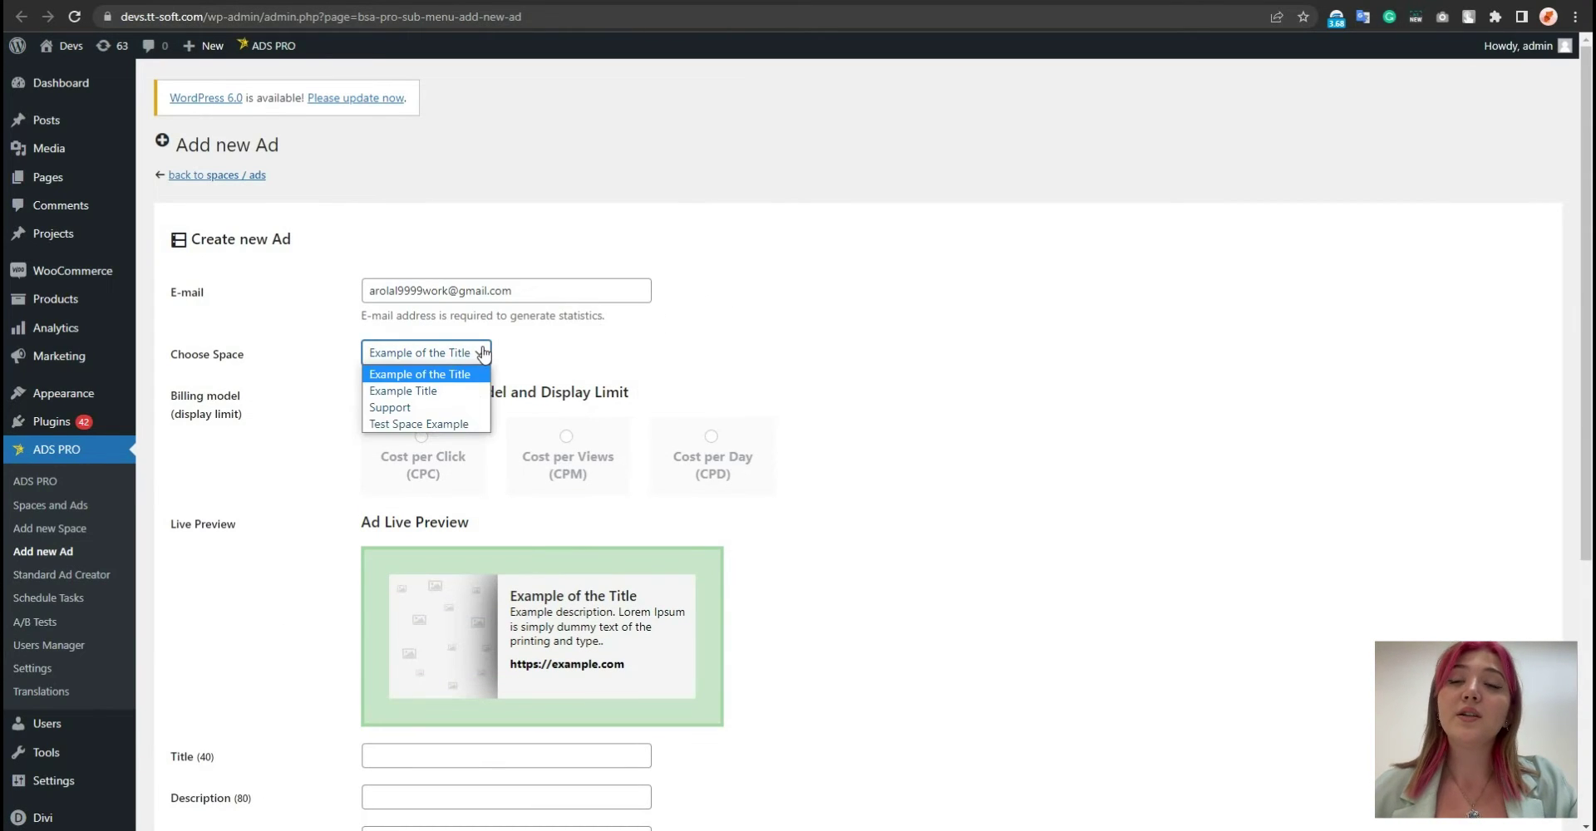
click(457, 423)
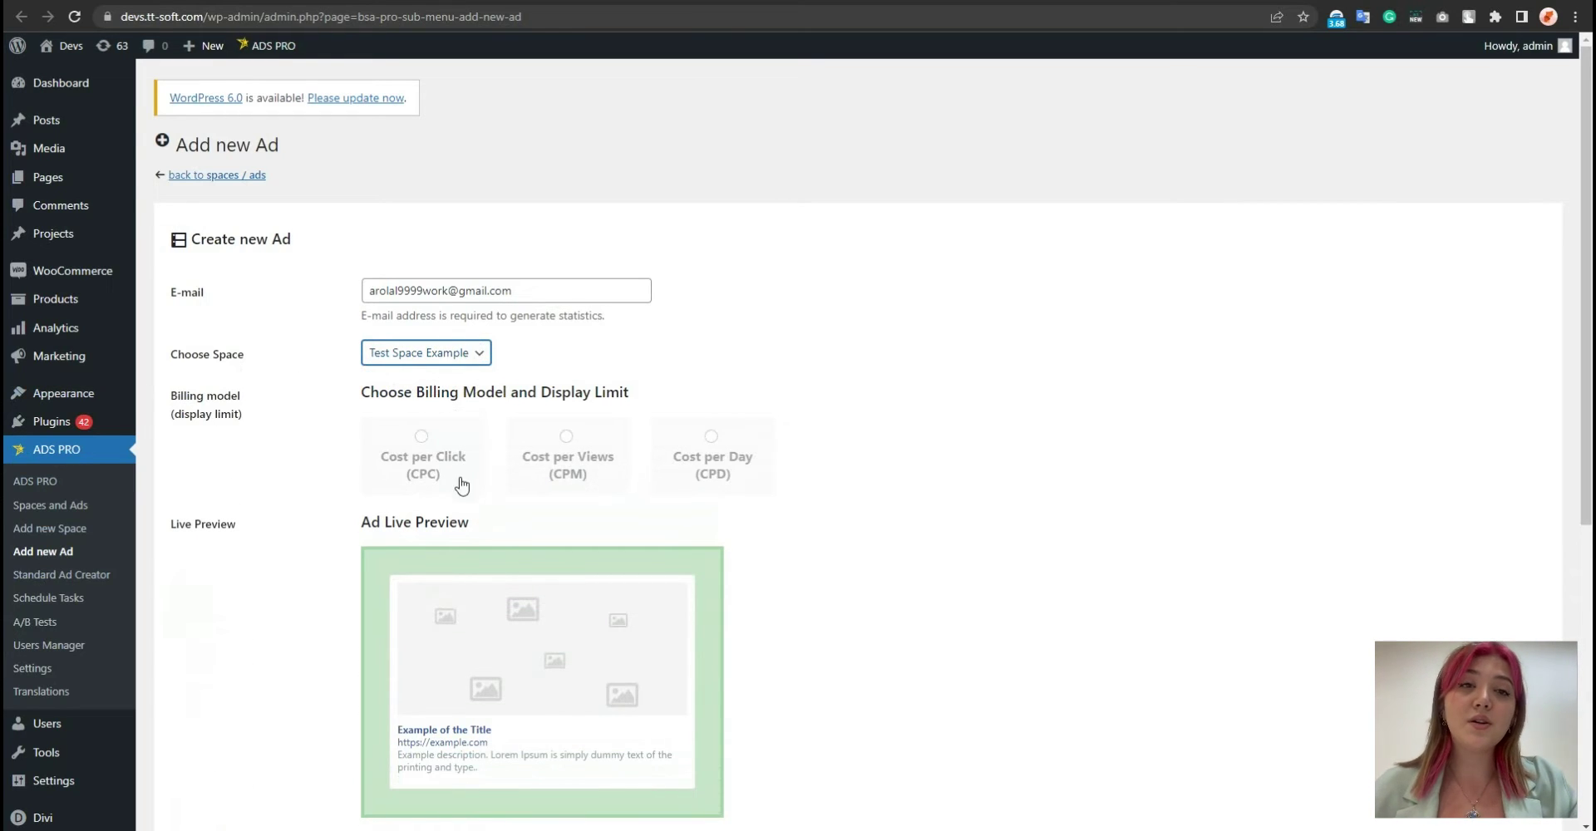
Try the cost per click, cost per views and cost per day billing models and view the display limits of each
click(447, 439)
click(420, 440)
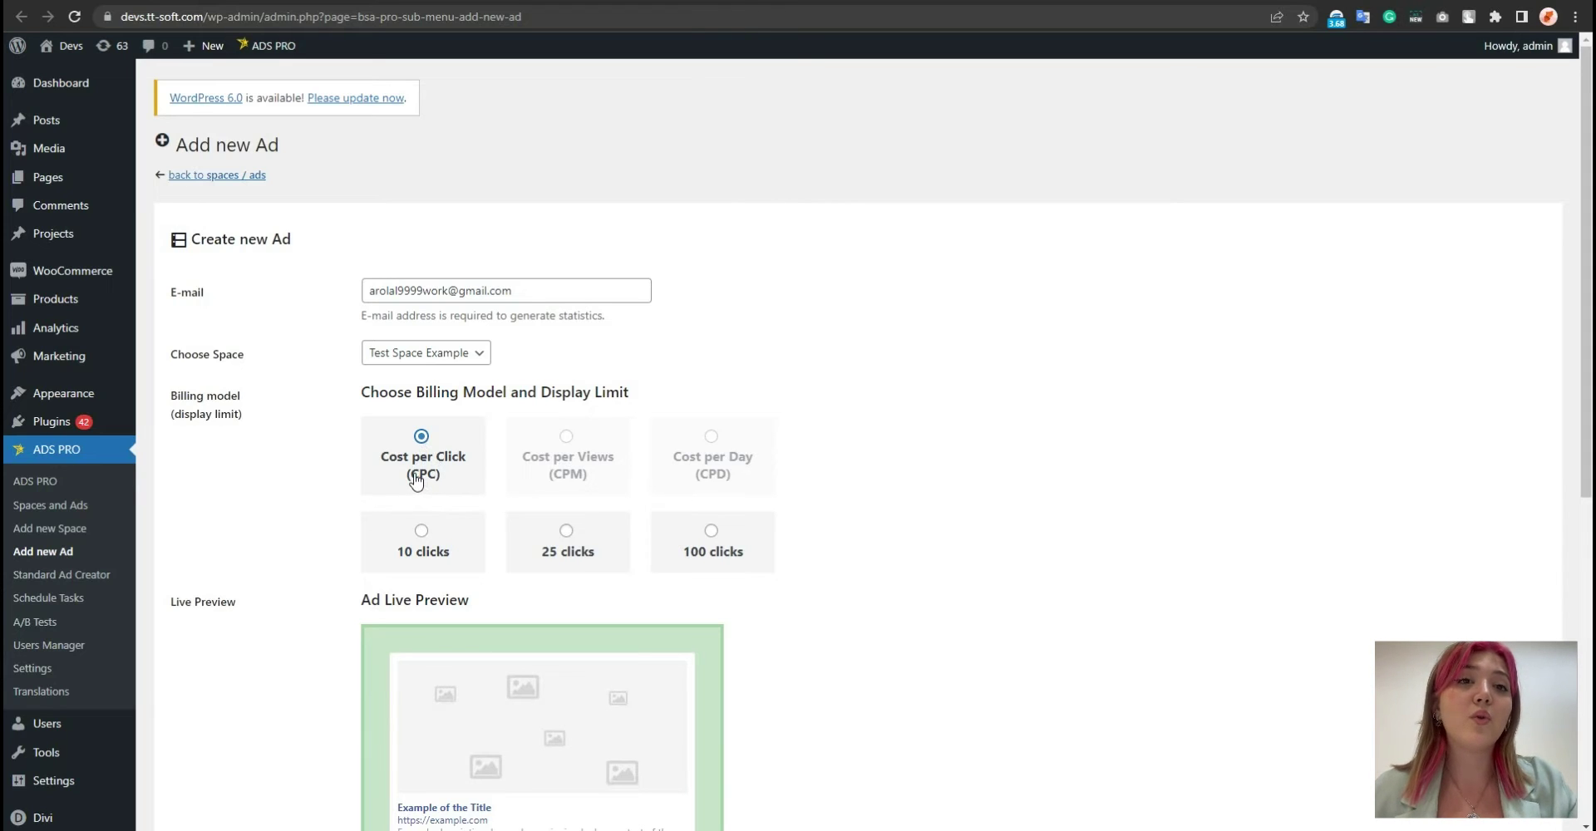
click(427, 535)
click(568, 536)
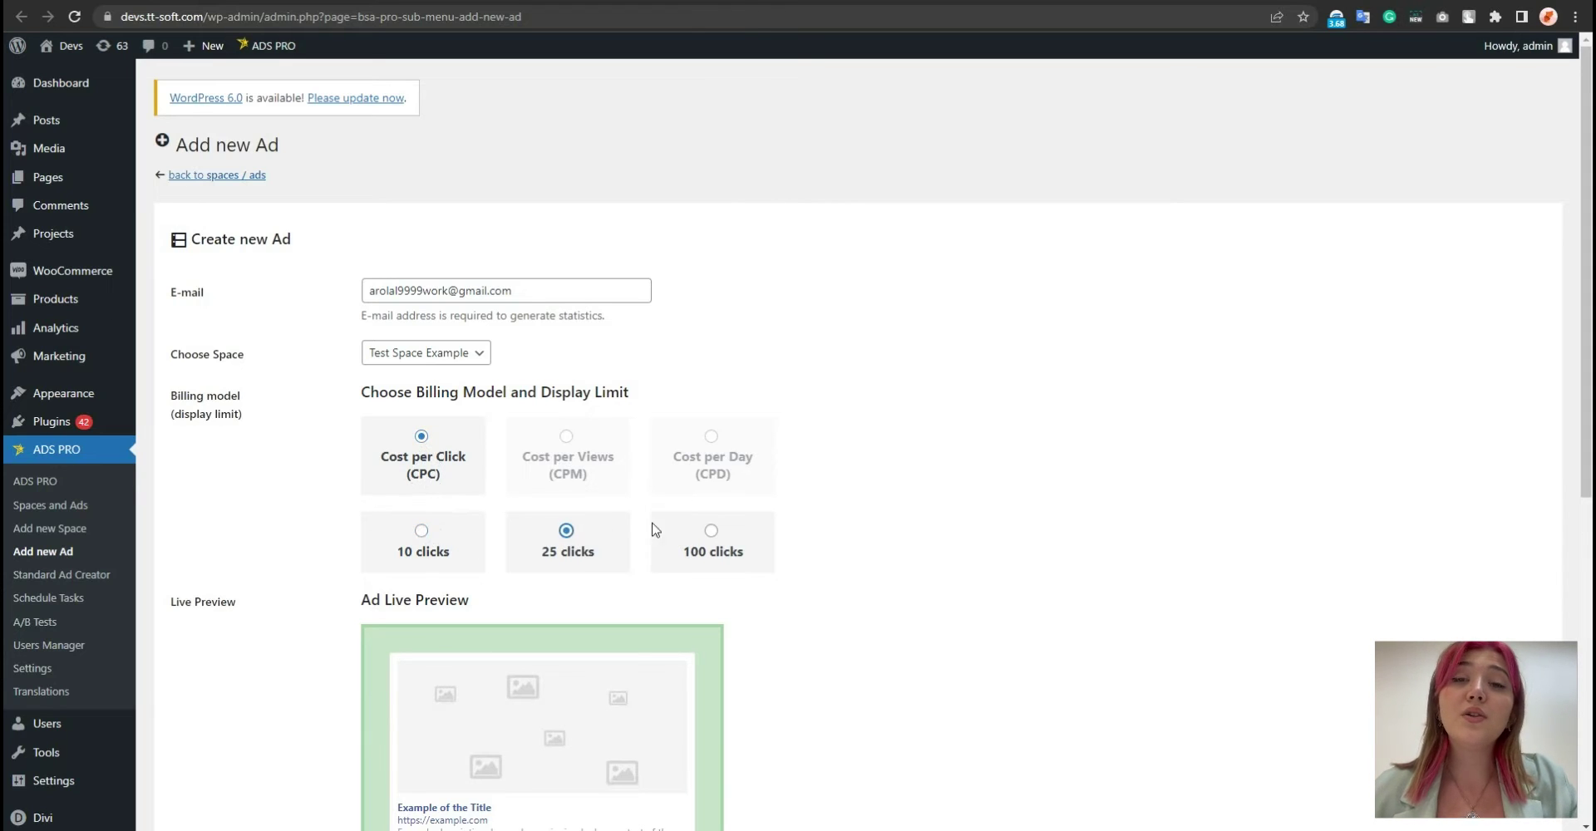
click(596, 470)
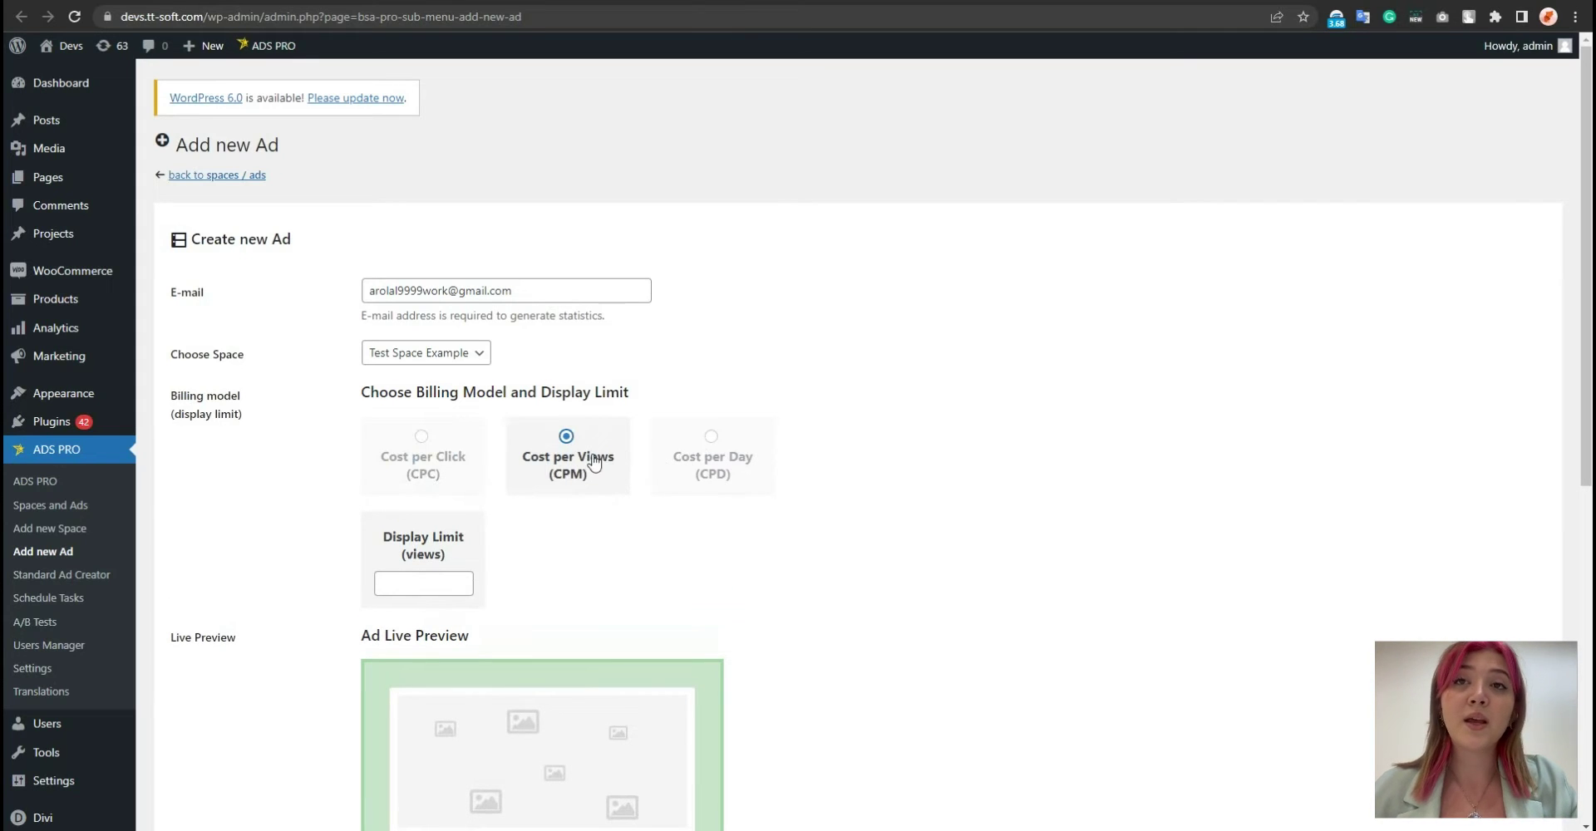
click(446, 581)
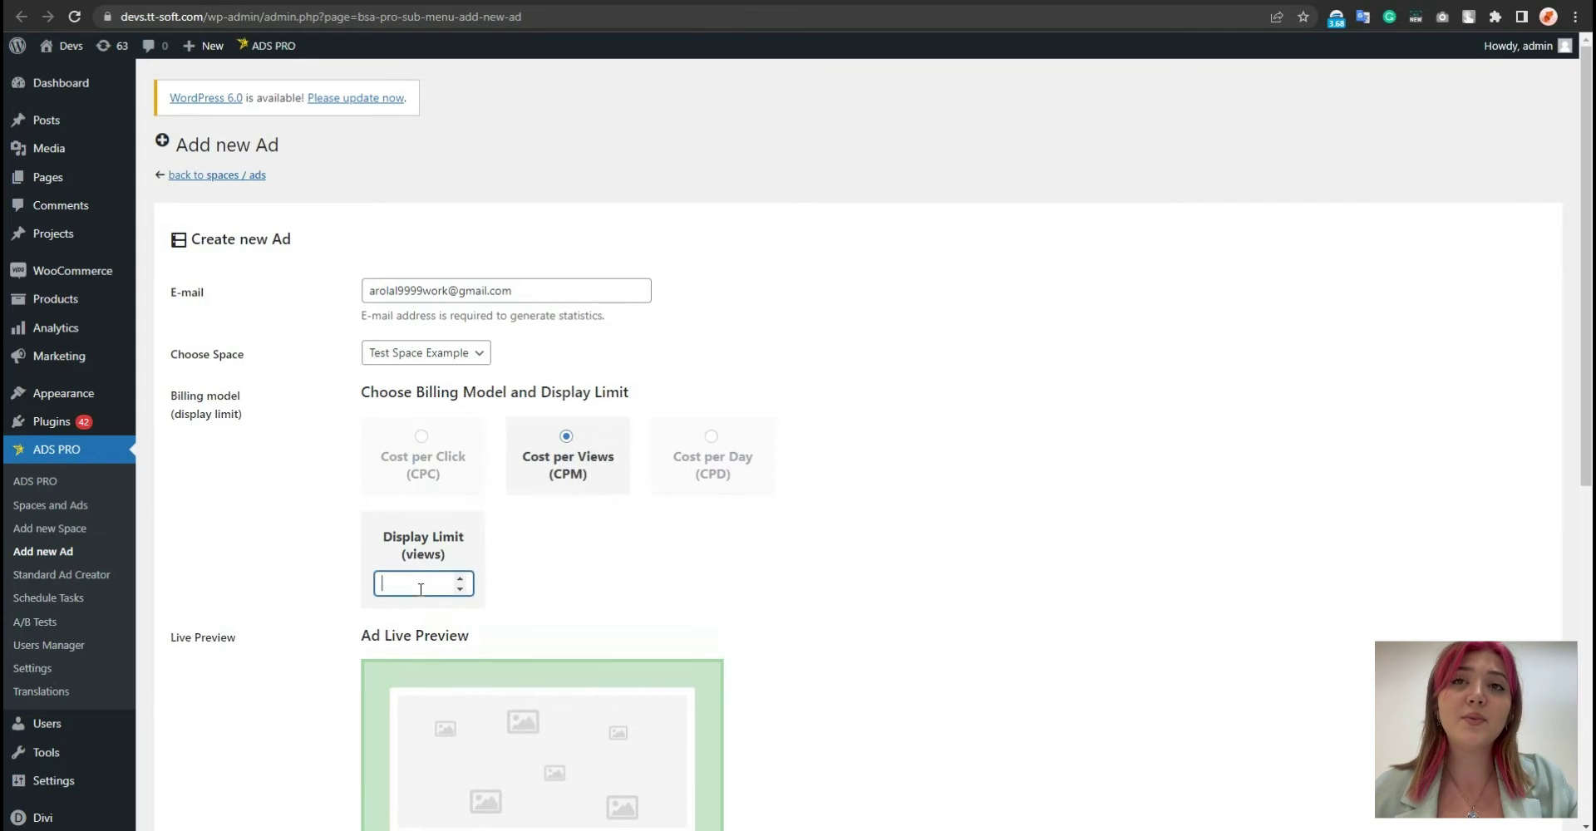
click(715, 438)
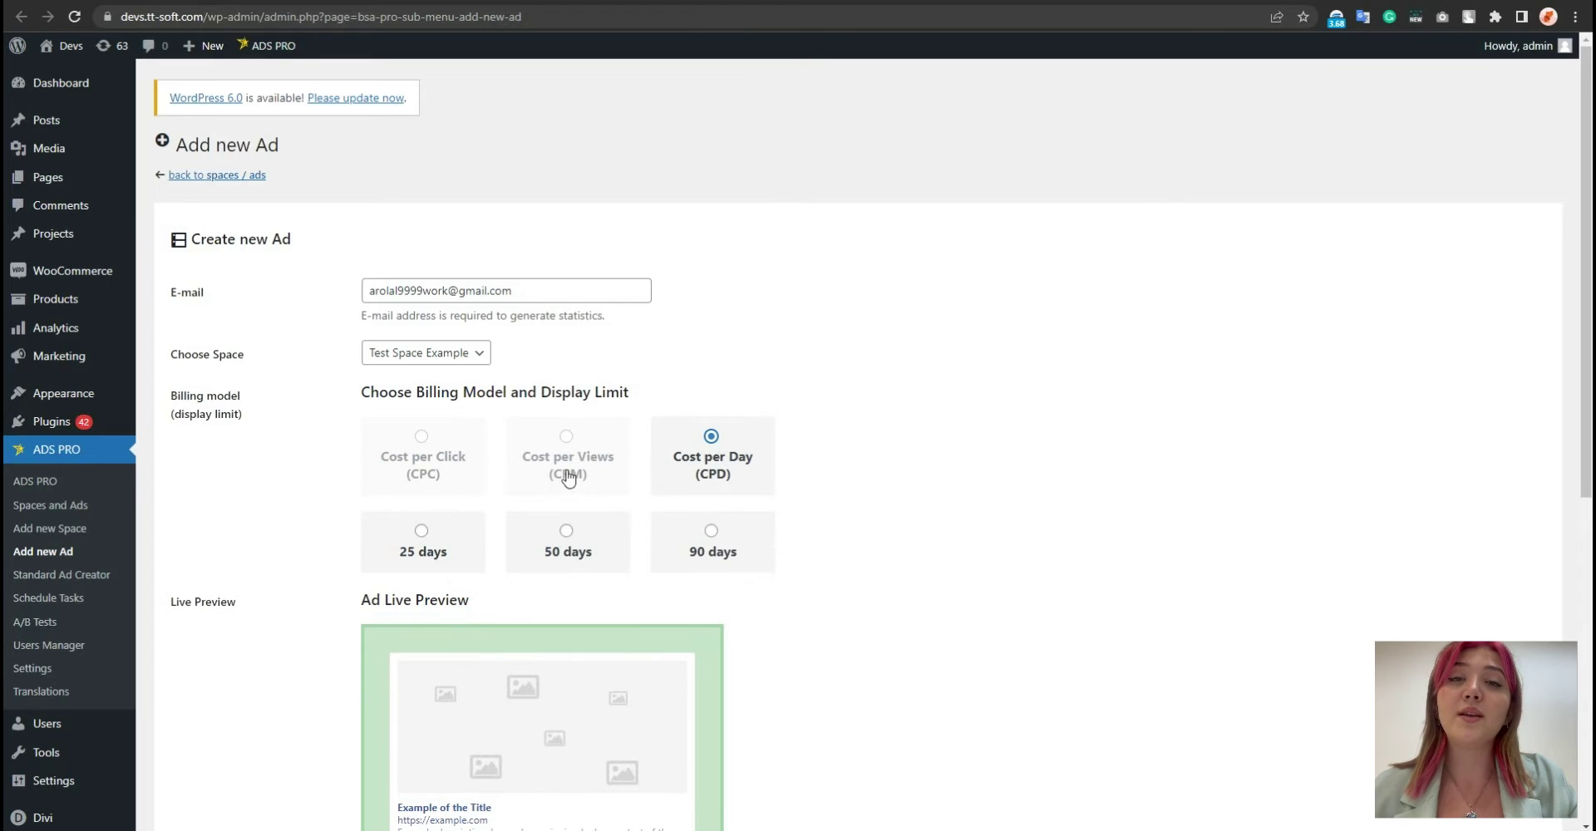
Set the ad's billing model to cost per click with a display limit of 25 clicks
click(421, 437)
click(554, 539)
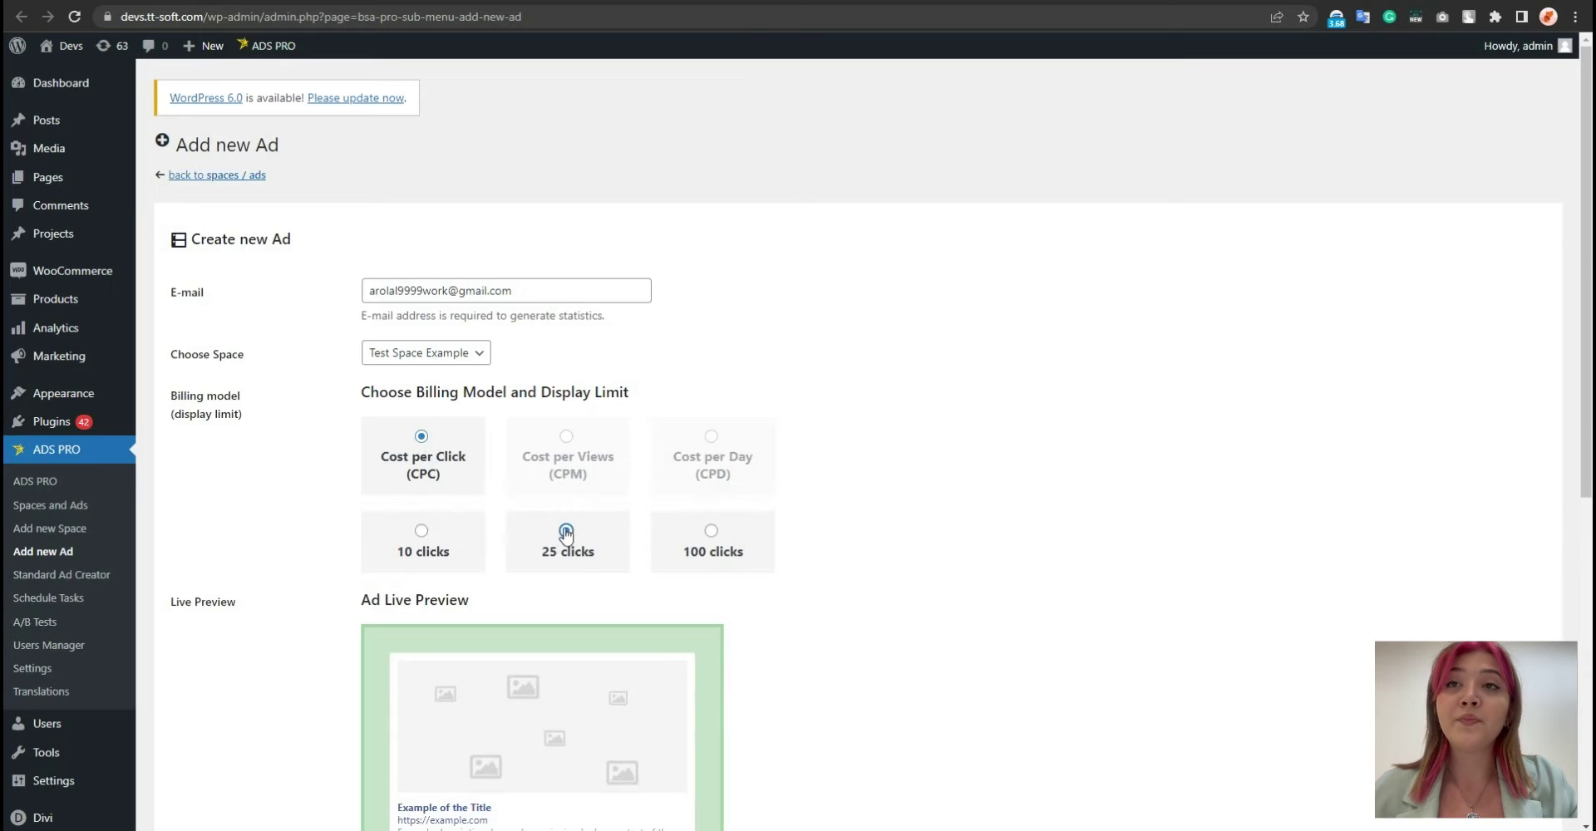
Copy the opening text of "What is Lorem Ipsum?" from lipsum.com and paste it as the ad title
scroll(486, 472, down, 4)
click(453, 593)
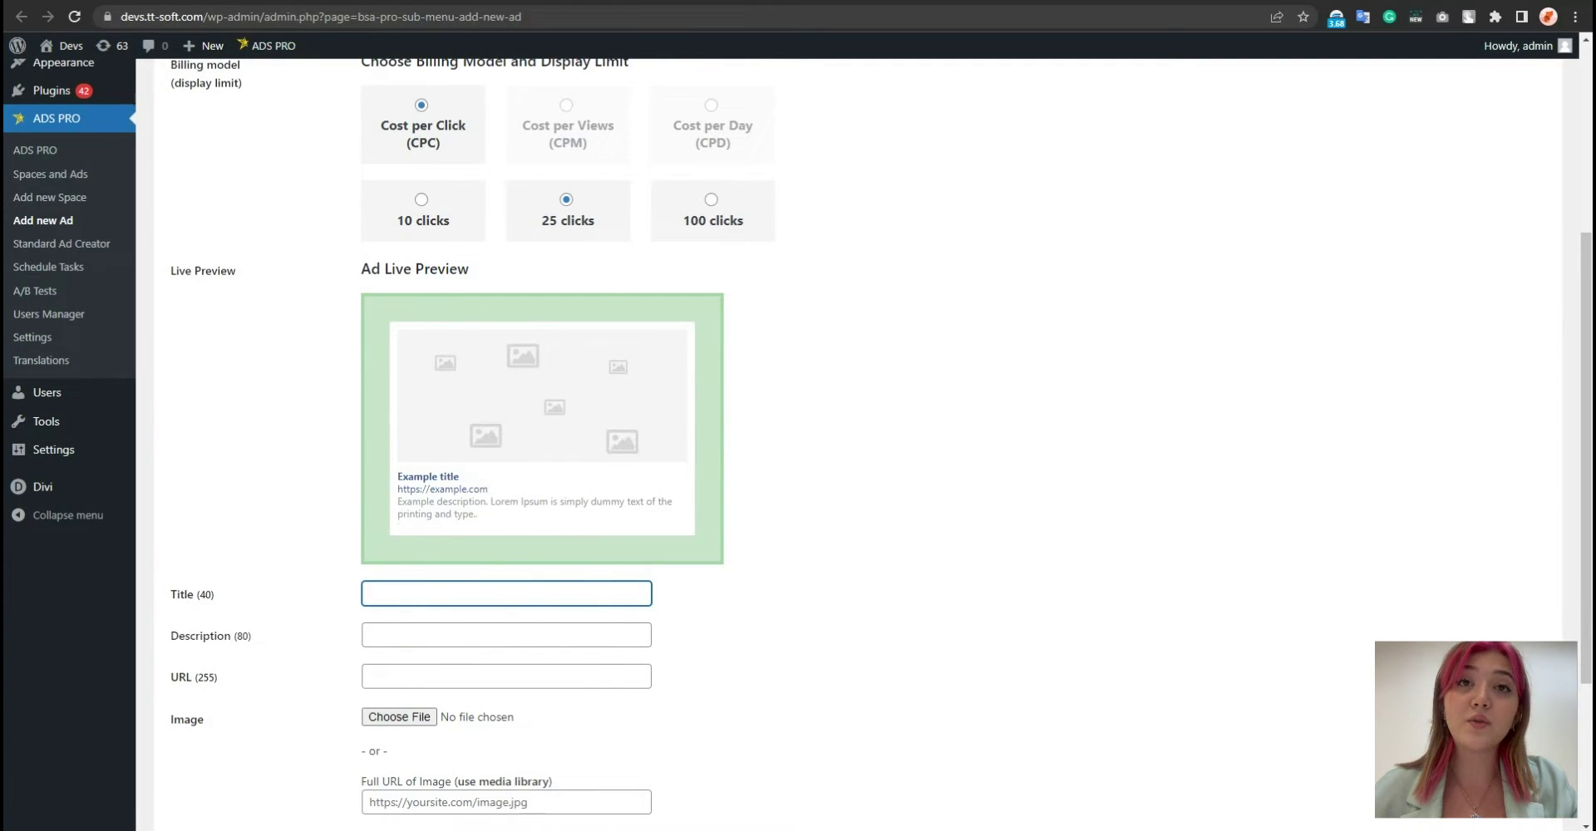
key(alt+Tab)
drag(417, 369, 678, 402)
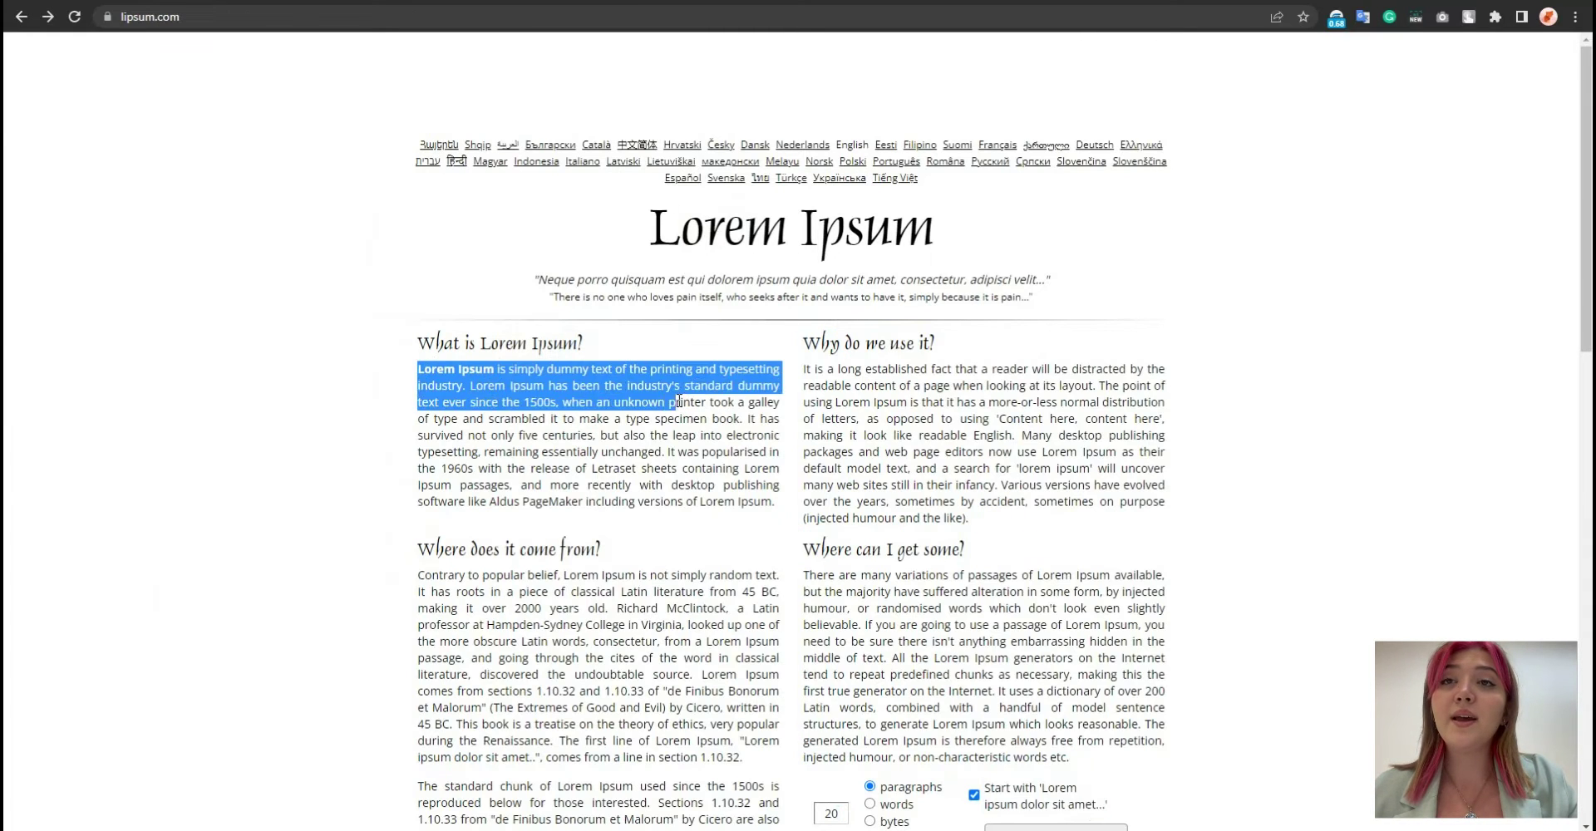
key(ctrl+c)
key(alt+Tab)
key(ctrl+v)
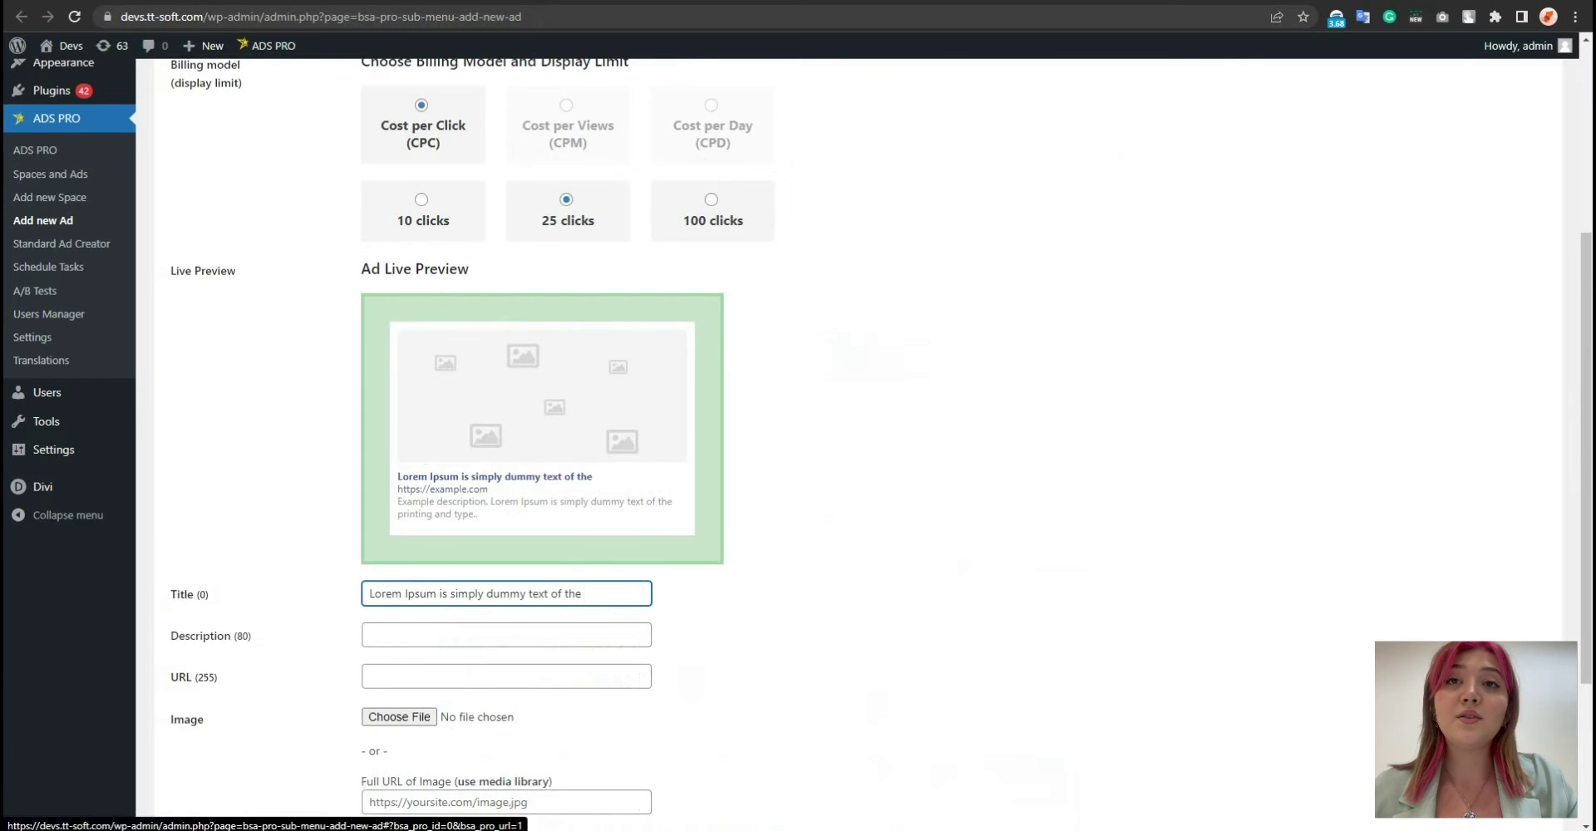
Copy the opening sentences of the first lipsum.com paragraph and paste them as the ad description
key(alt+Tab)
drag(418, 369, 744, 405)
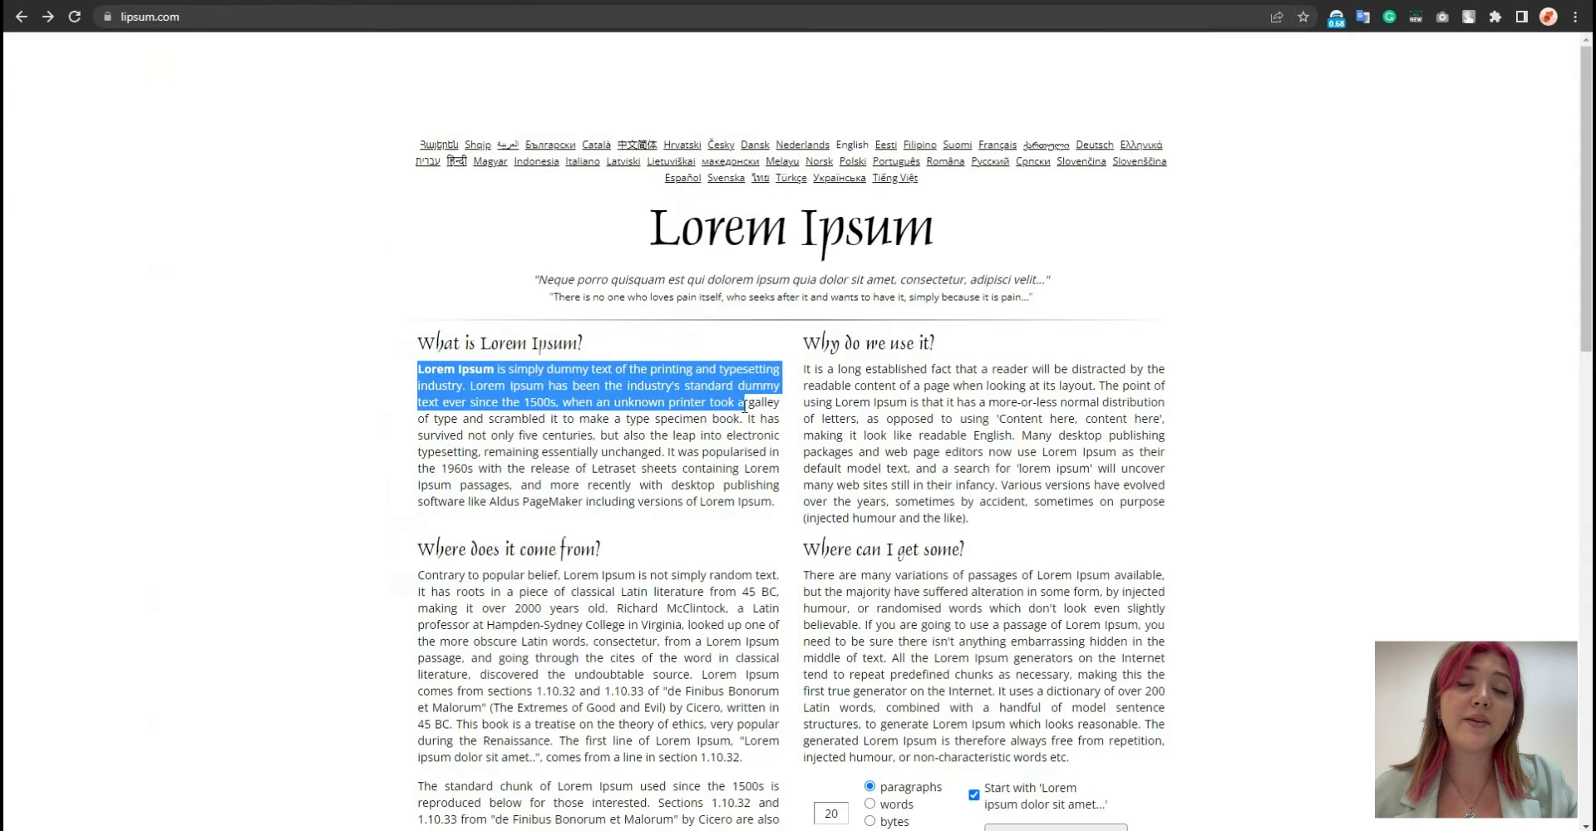
key(ctrl+c)
key(alt+Tab)
click(434, 638)
key(ctrl+v)
key(ctrl+z)
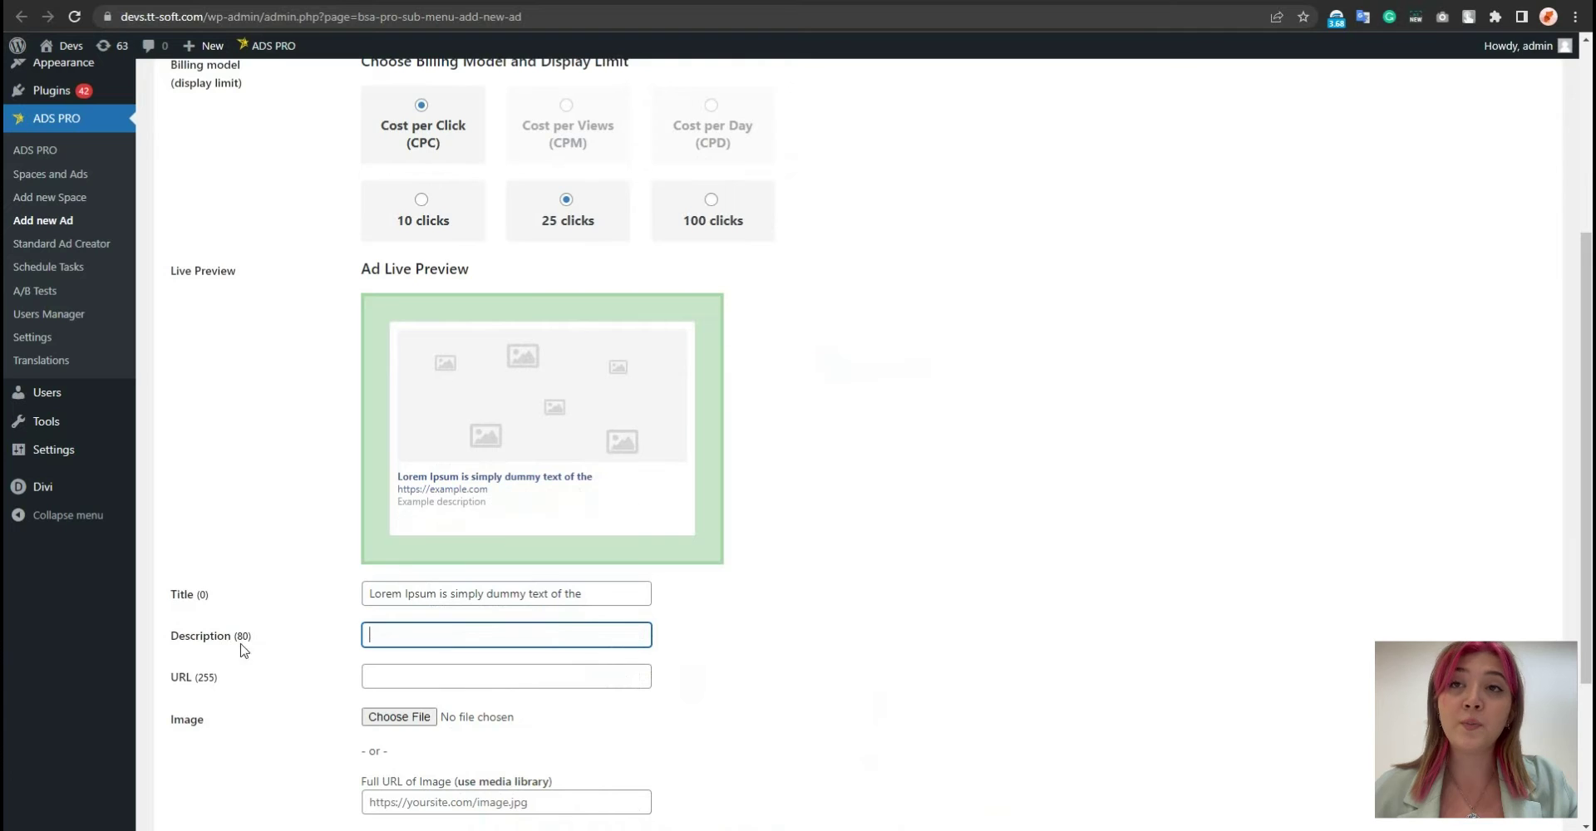
key(ctrl+v)
click(389, 677)
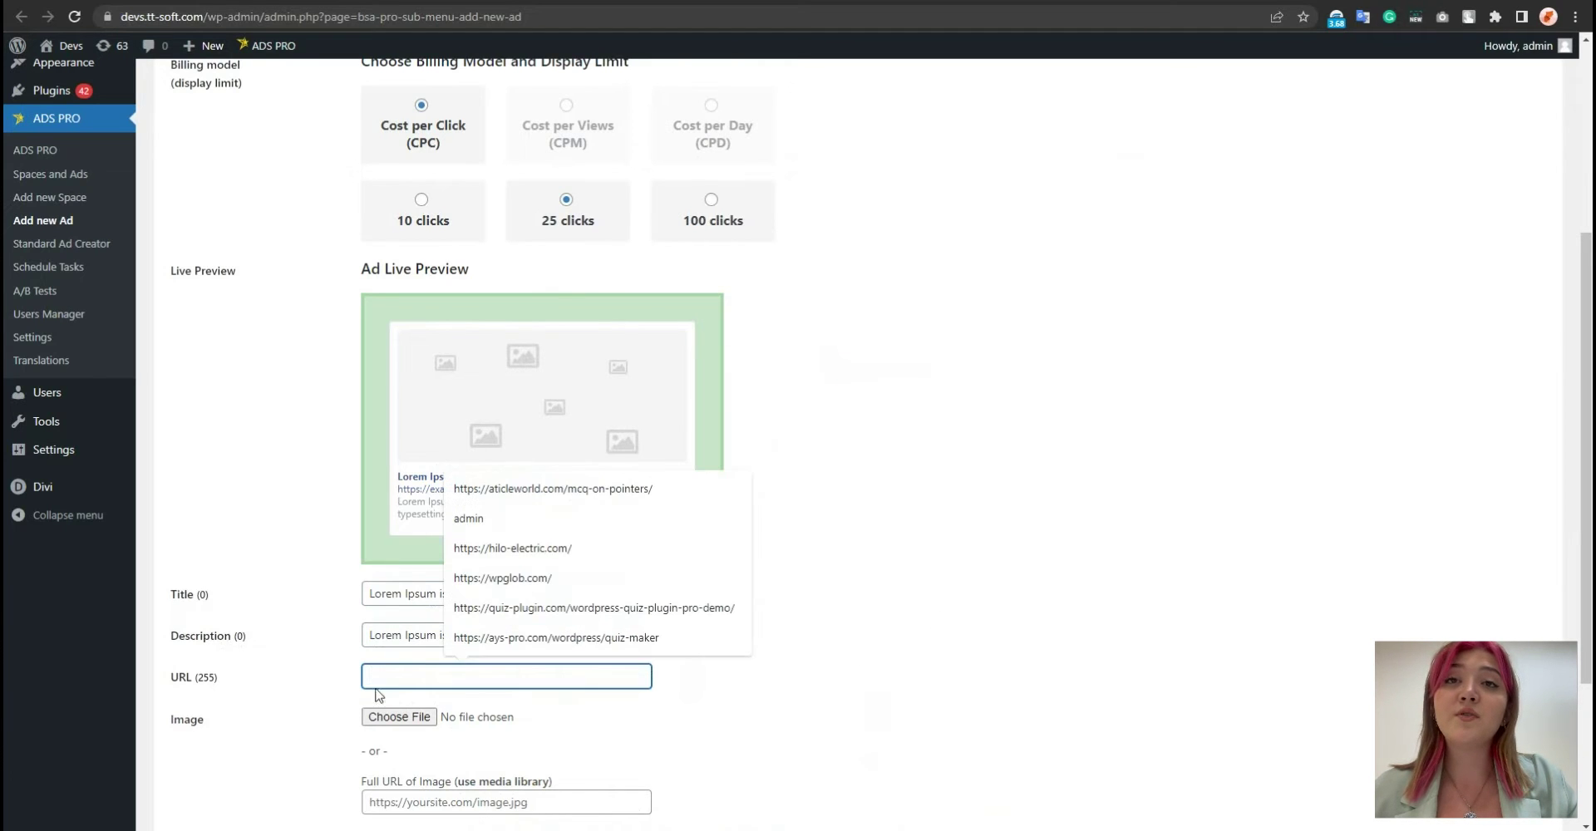
key(Down)
key(Down)
key(Down)
key(Down)
key(Return)
Copy the file URL of galaxy_s21_ultra.jpg from the Media Library and paste it as the ad's full image URL
scroll(407, 615, down, 2)
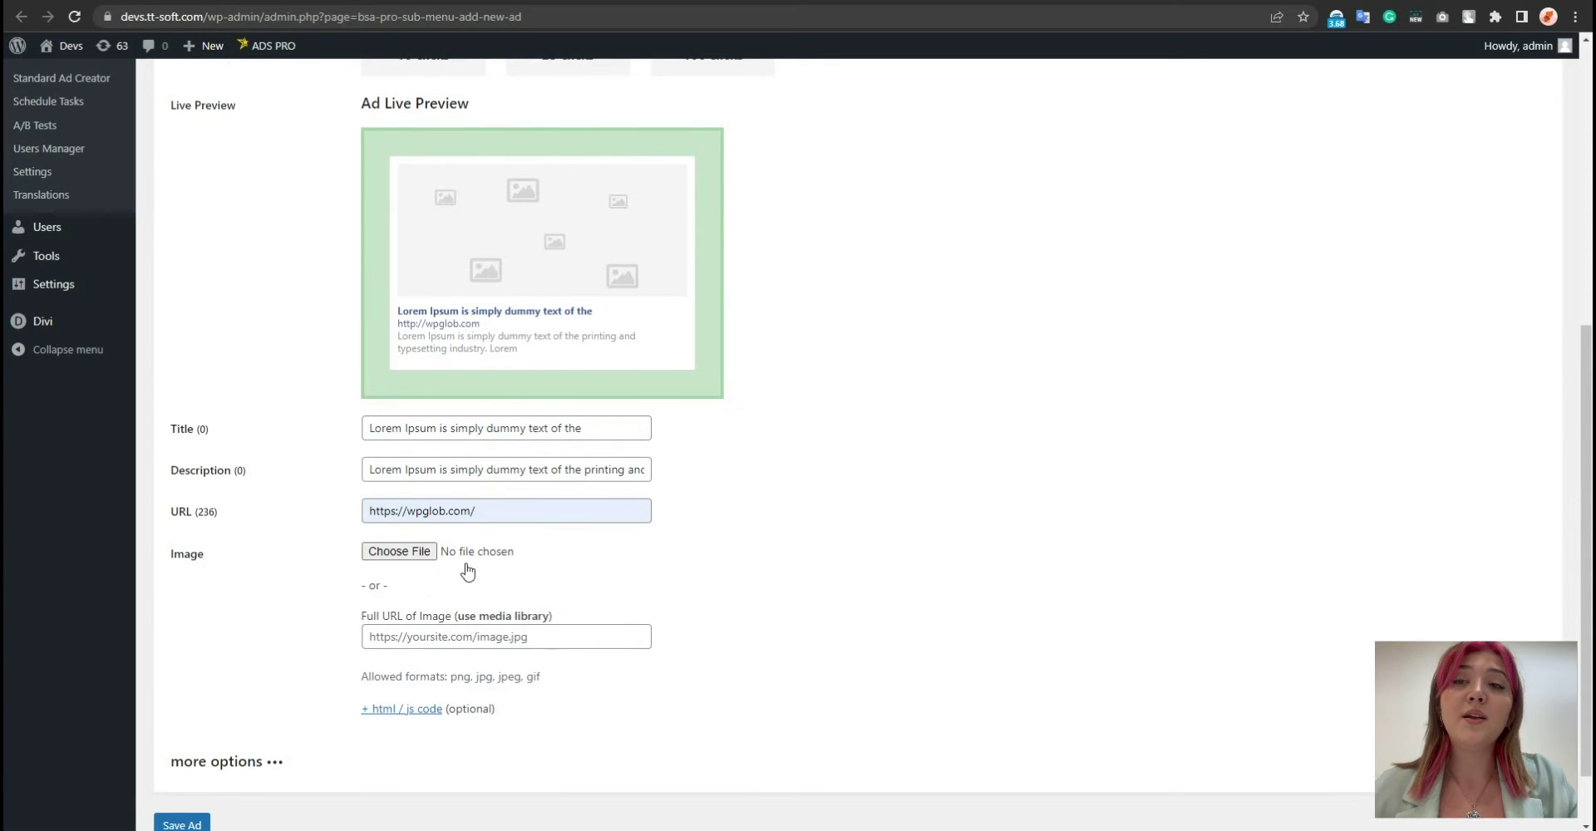
click(412, 638)
scroll(240, 657, up, 7)
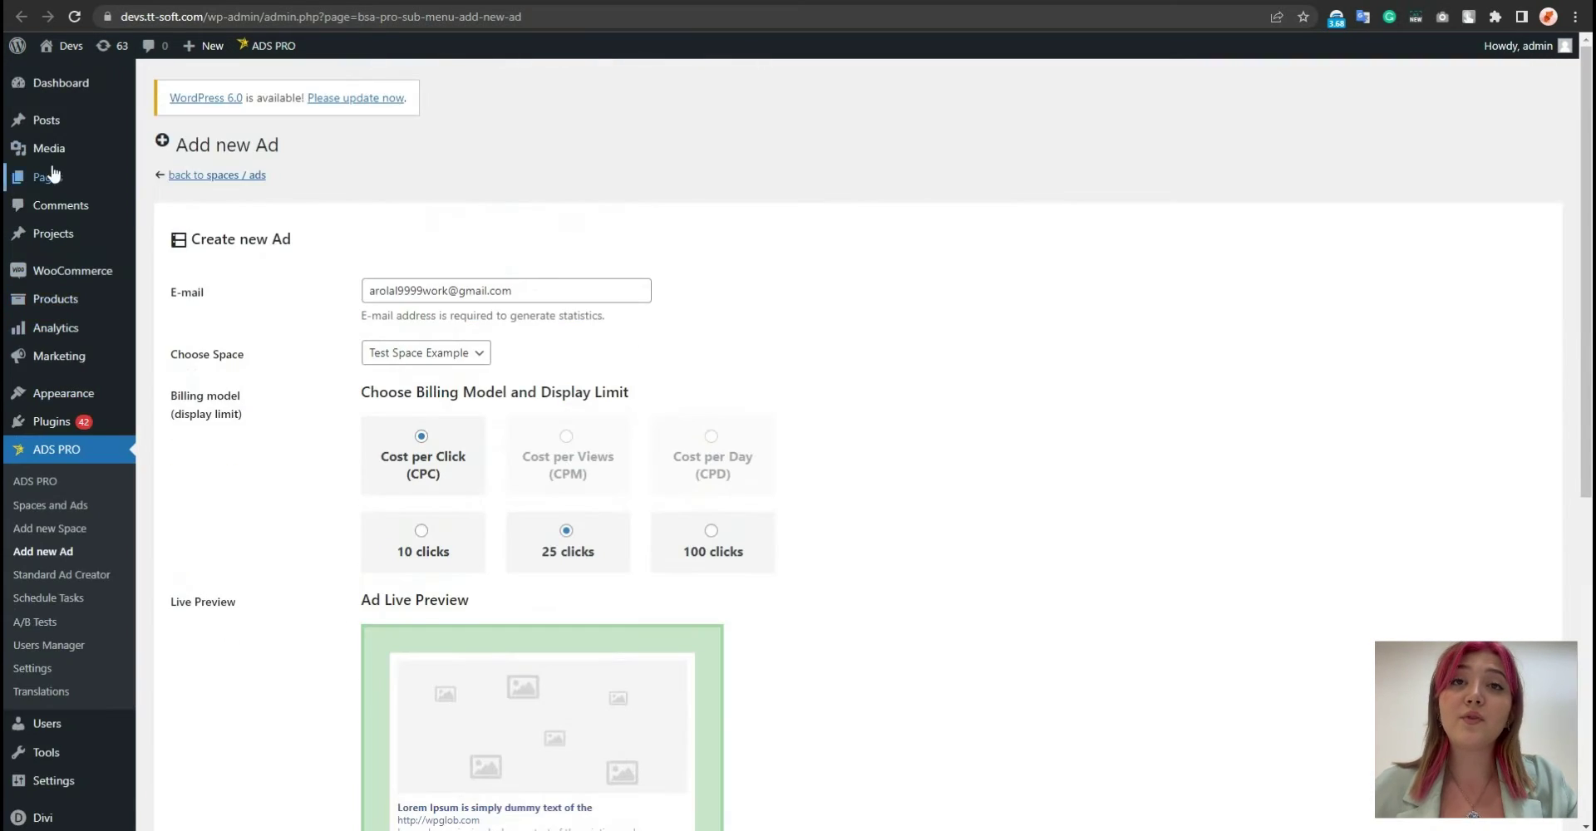
click(50, 149)
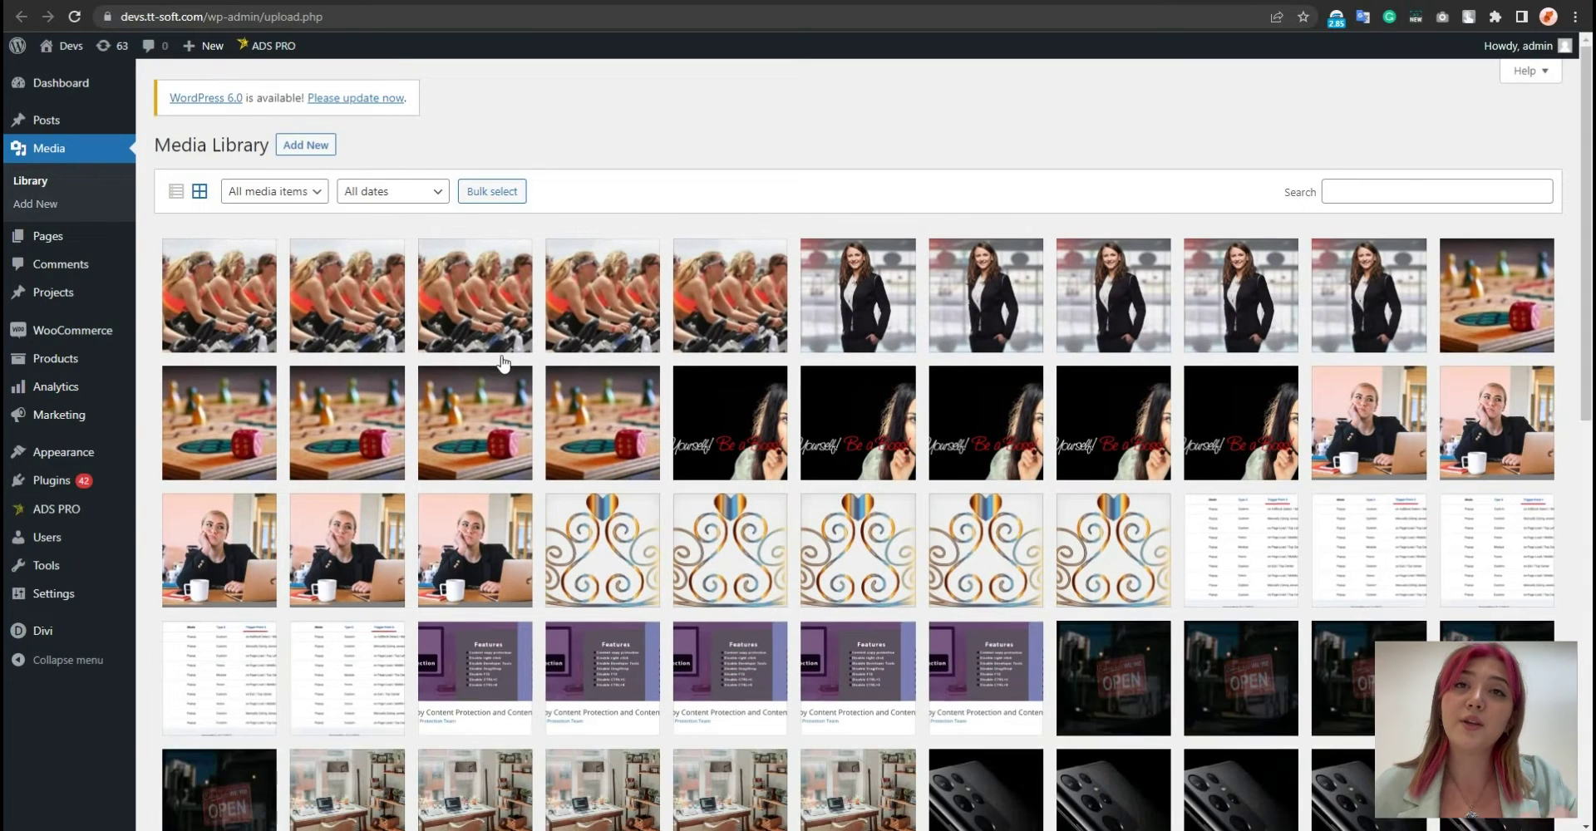
scroll(907, 322, down, 8)
click(1003, 241)
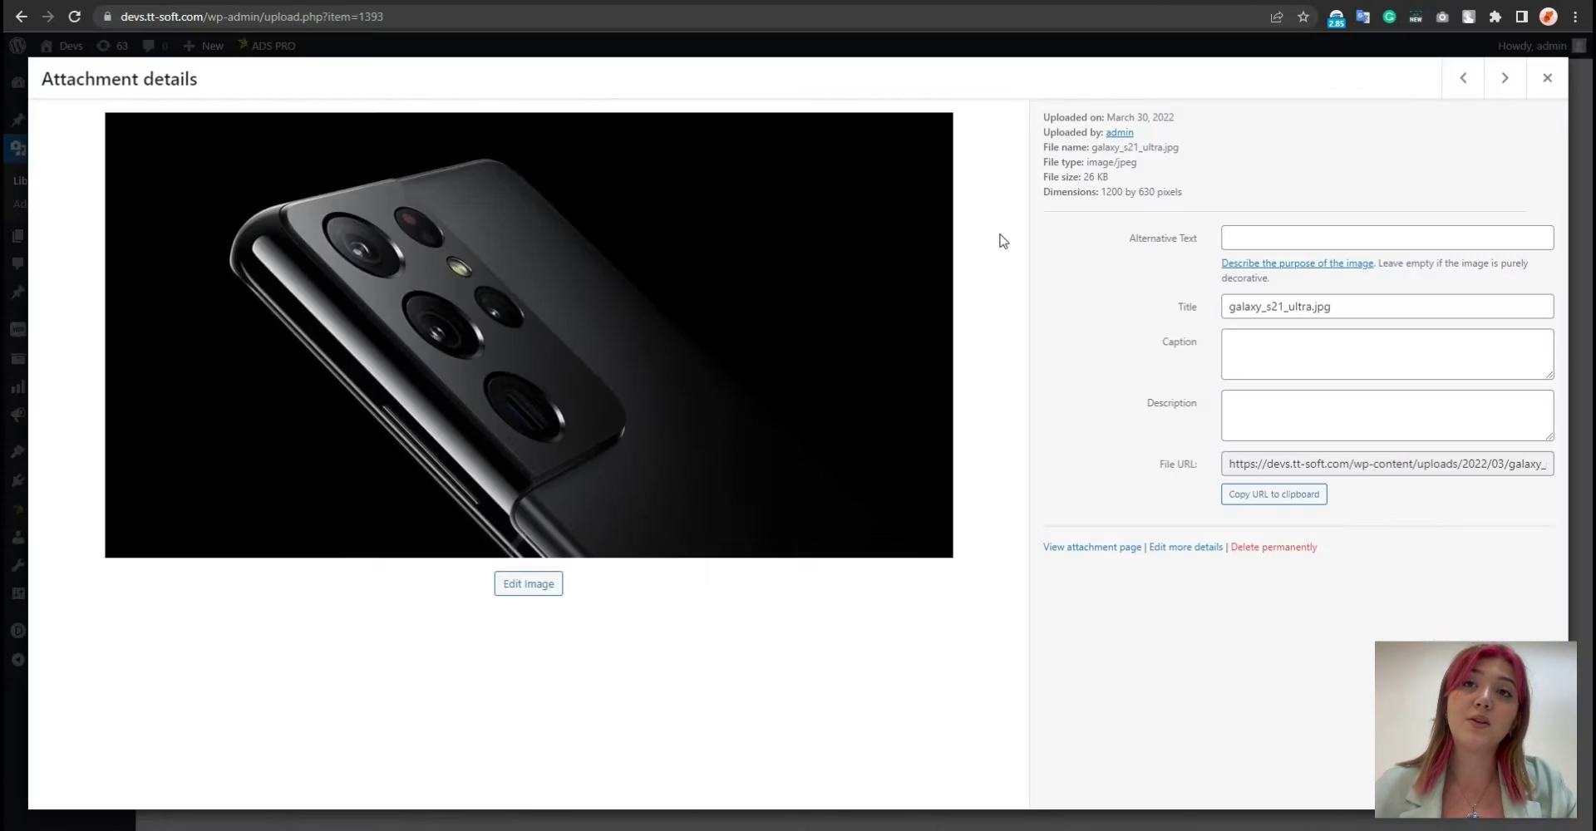
click(1313, 499)
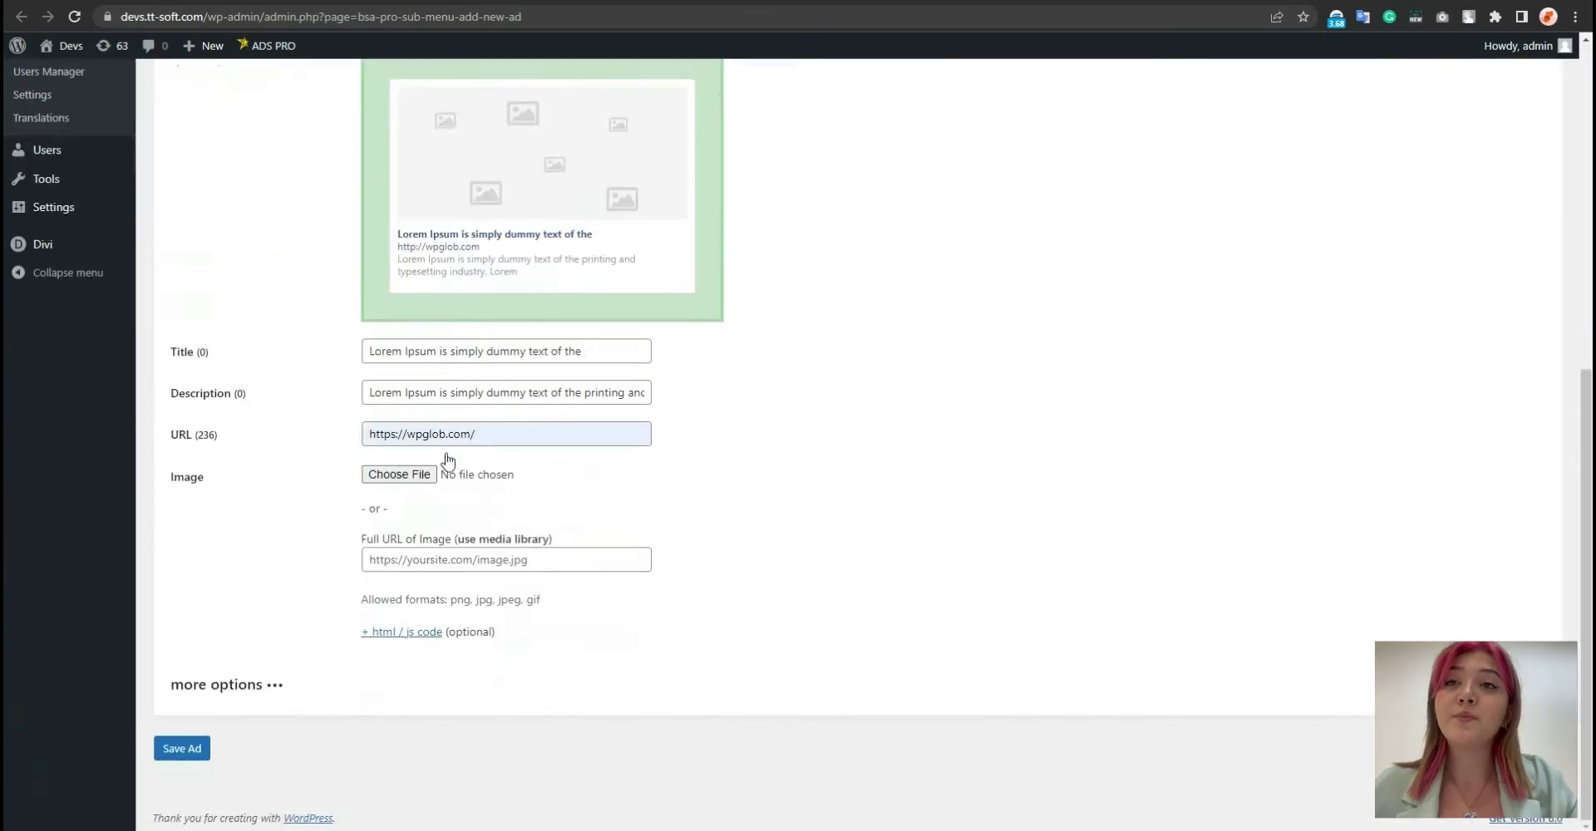
click(505, 559)
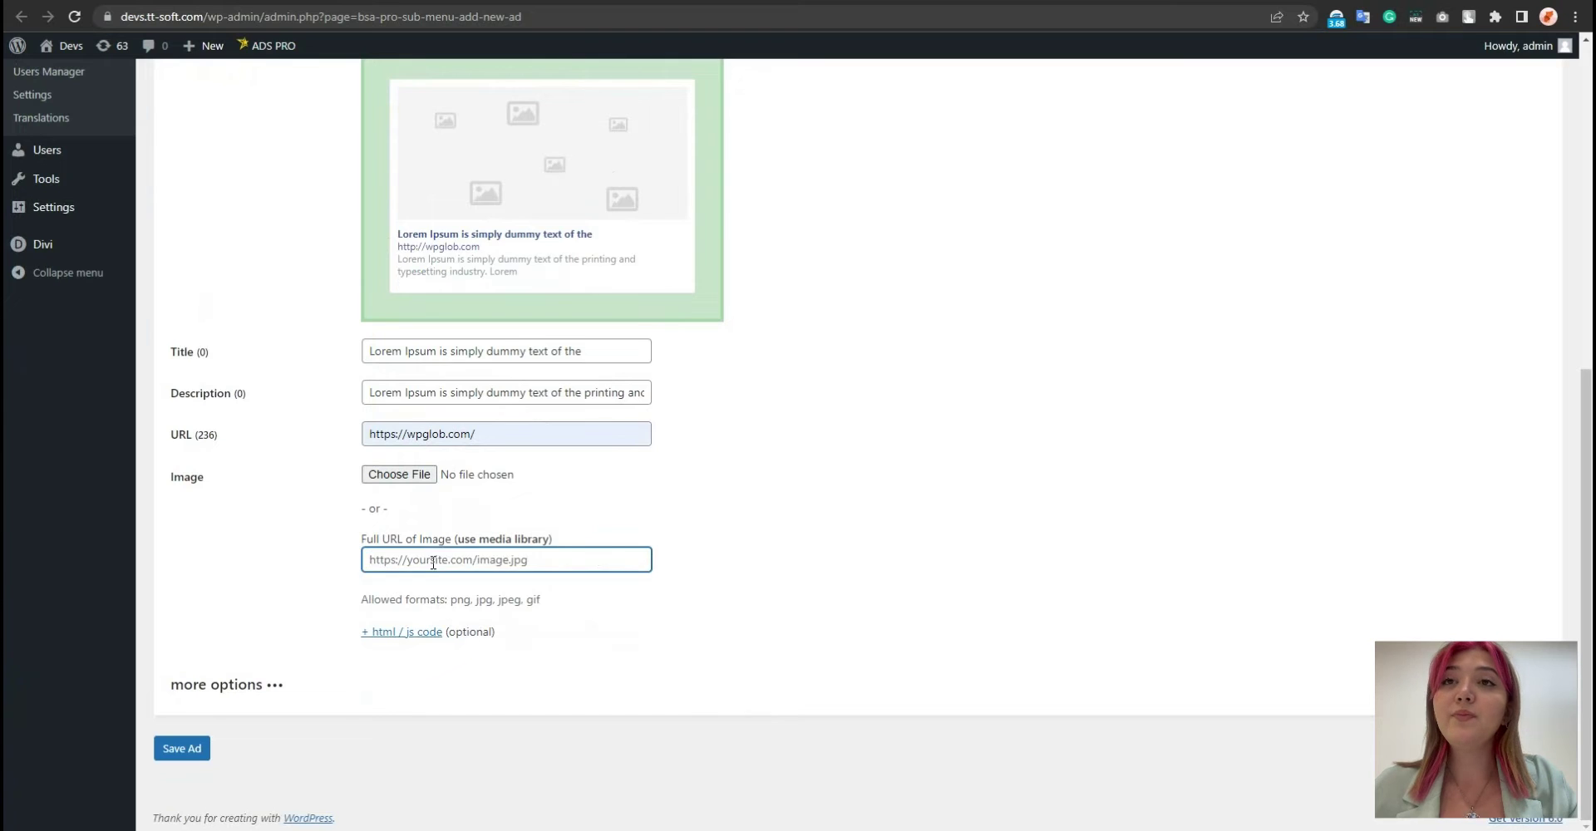
key(ctrl+v)
Expand the ad's additional options and examine the start date calendar and start time field
click(324, 655)
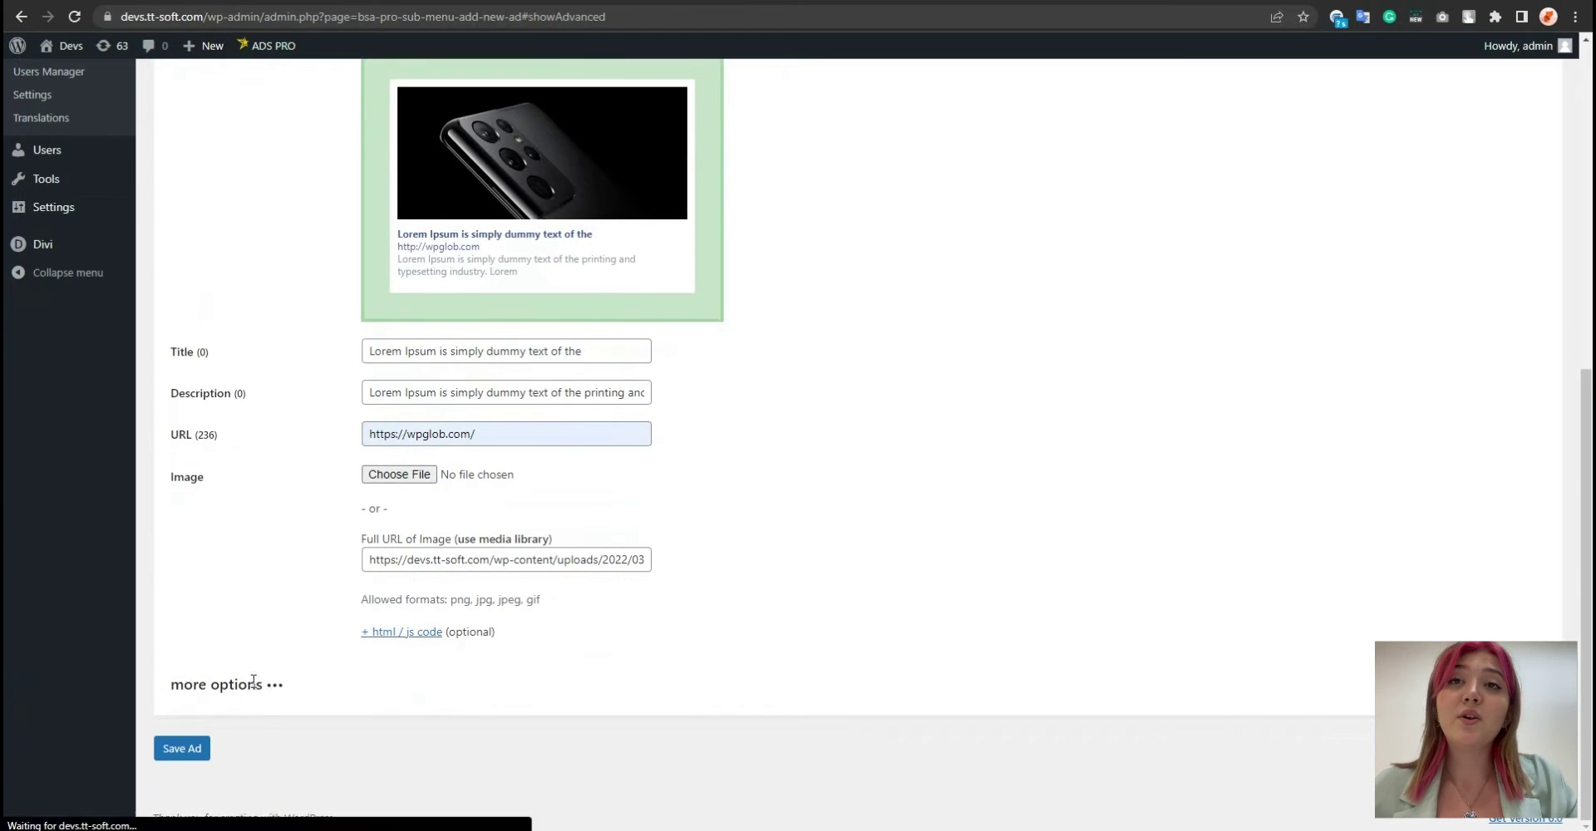
scroll(432, 548, down, 5)
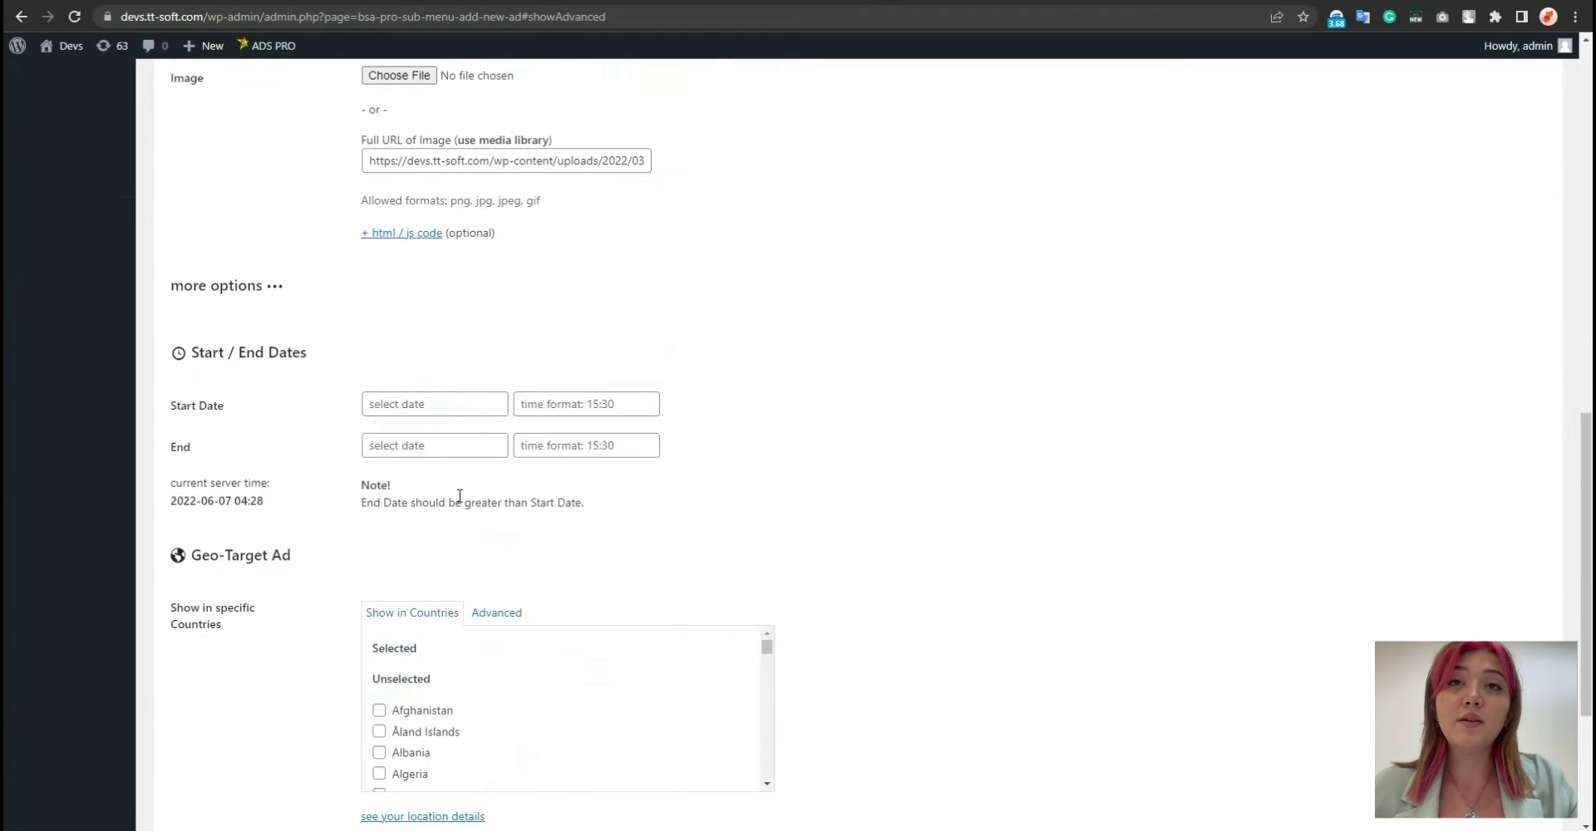
click(422, 404)
click(429, 389)
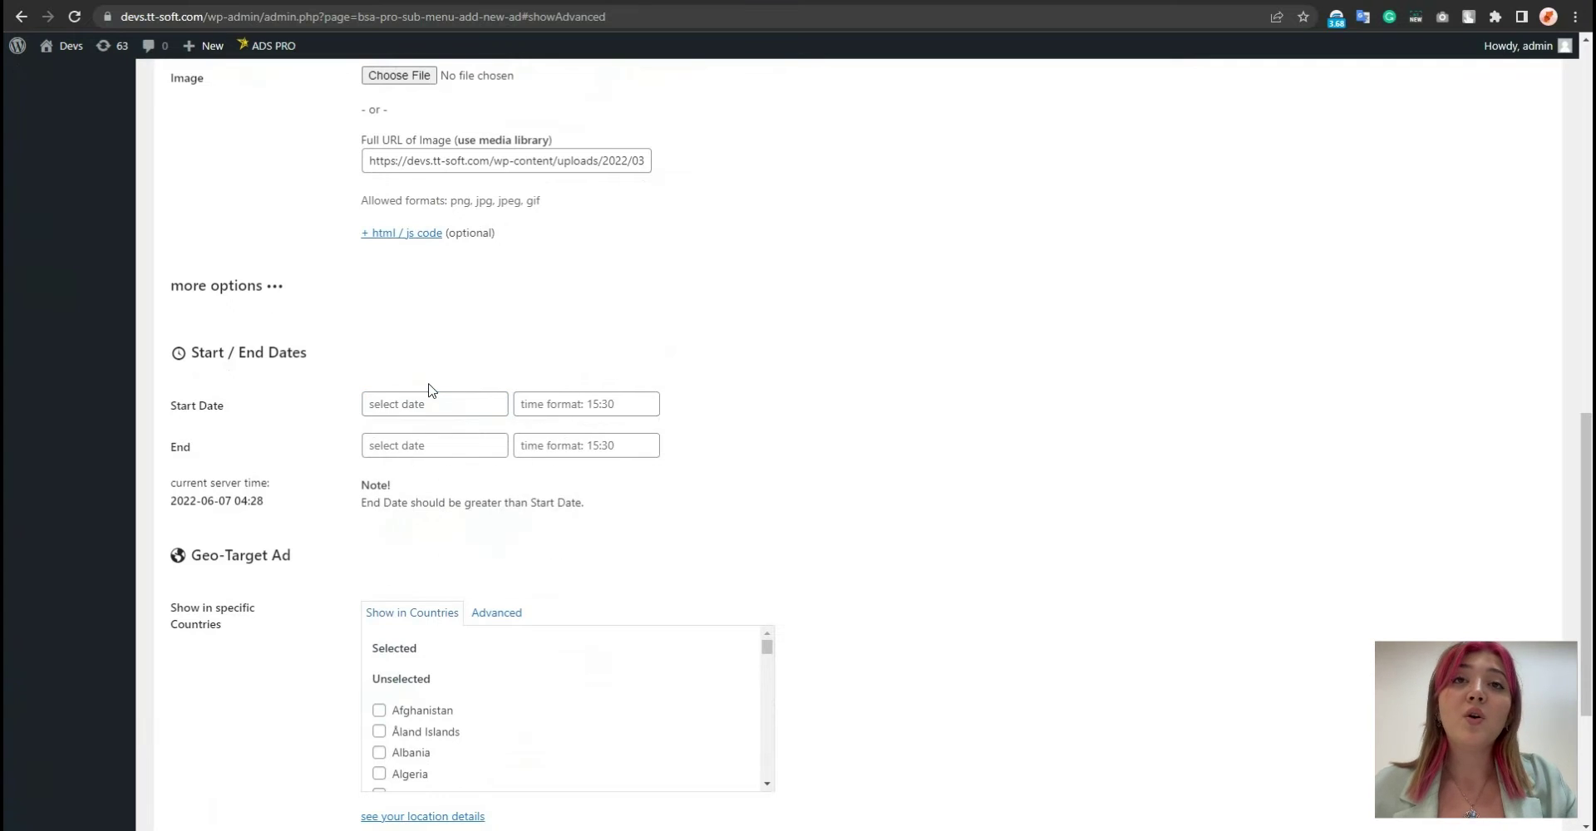
click(431, 396)
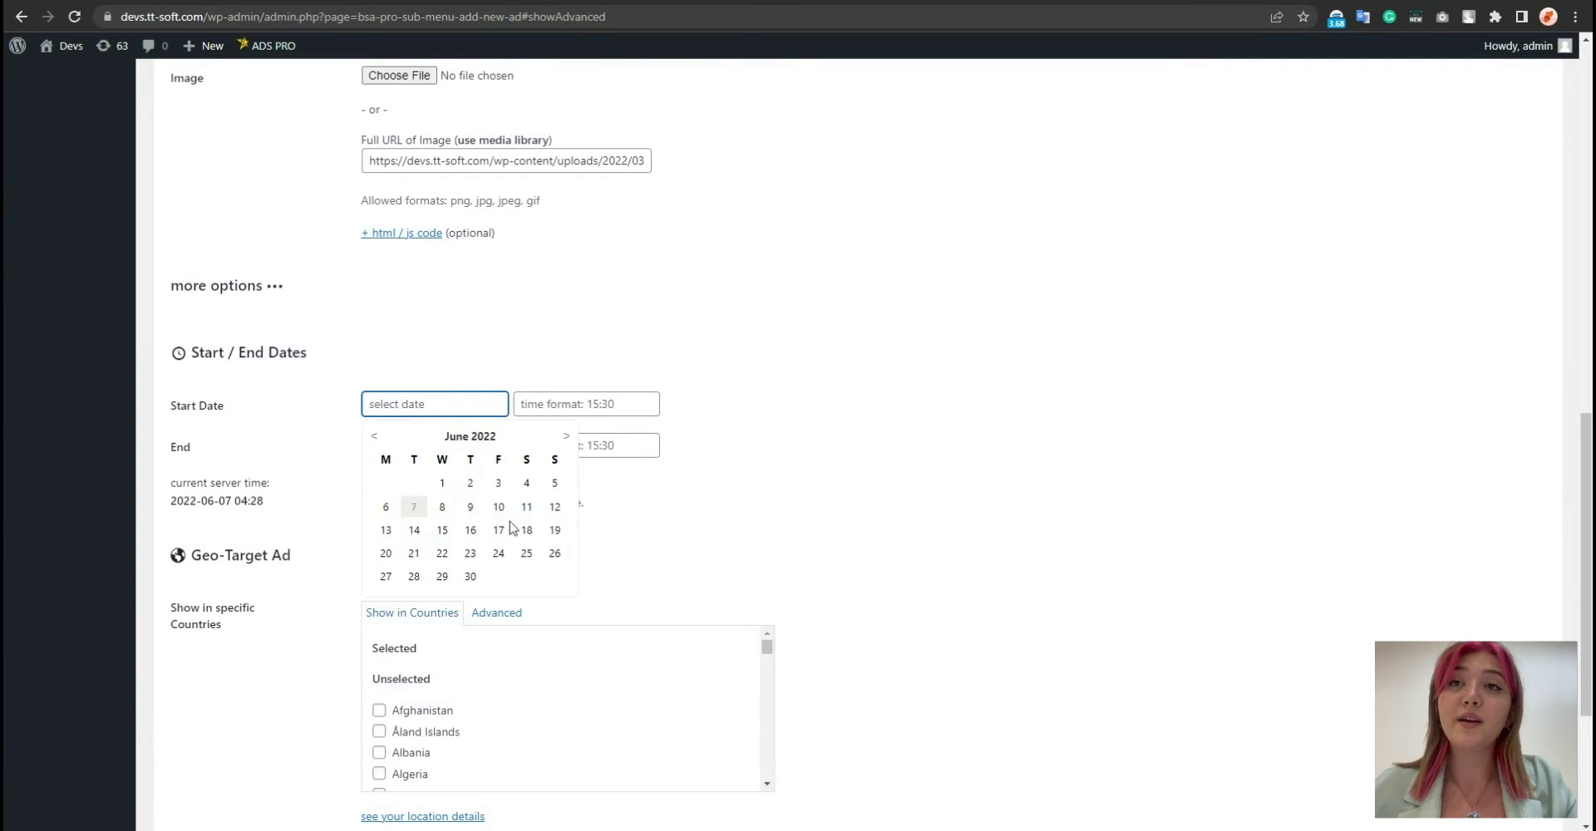
click(613, 414)
click(624, 406)
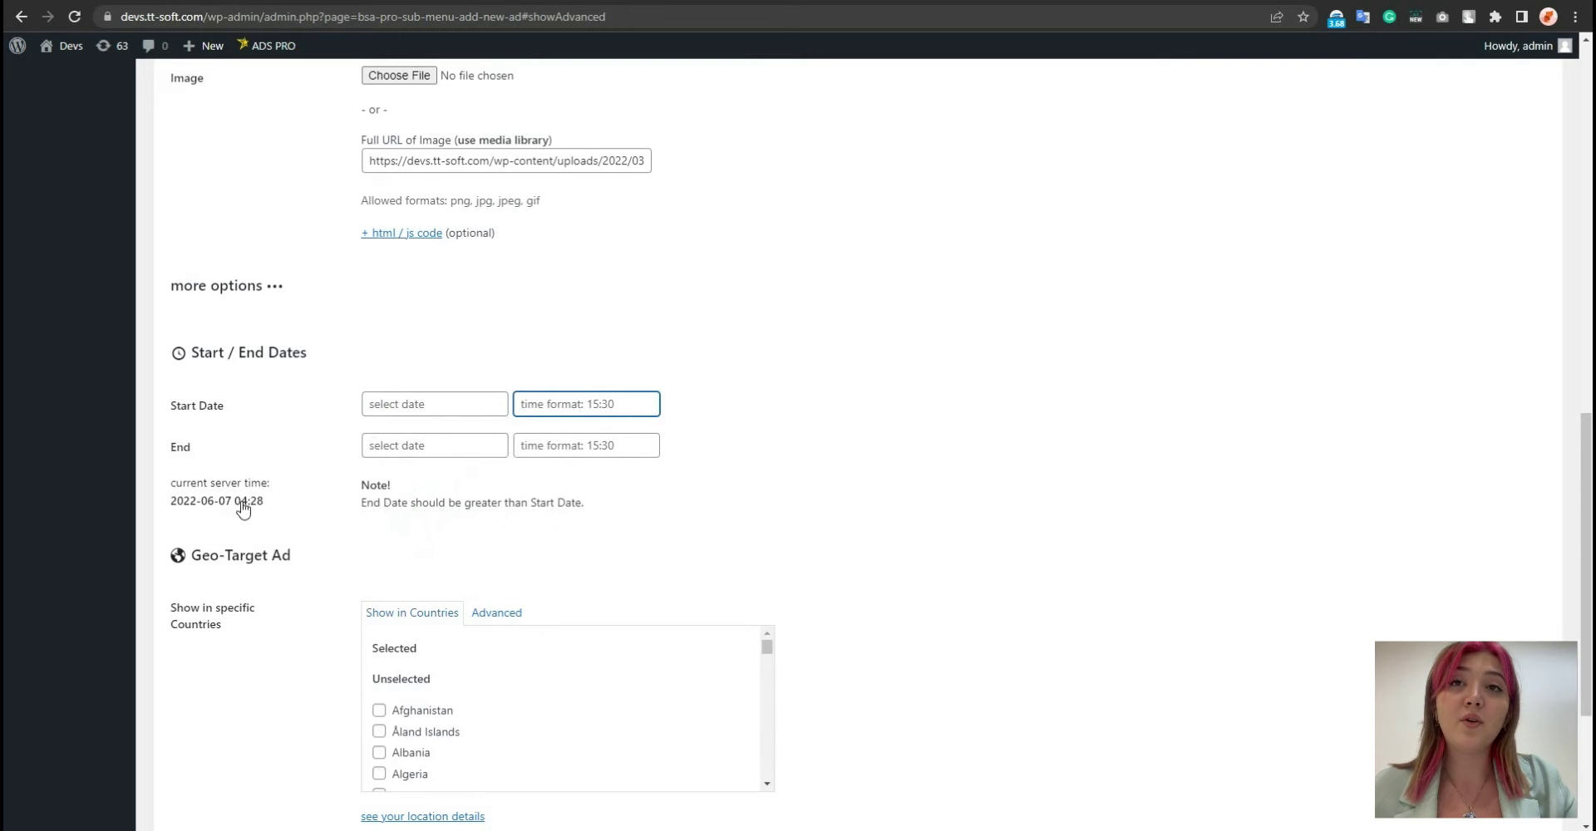
Check the site's timezone in the WordPress general settings and return to the ad form
scroll(239, 516, up, 7)
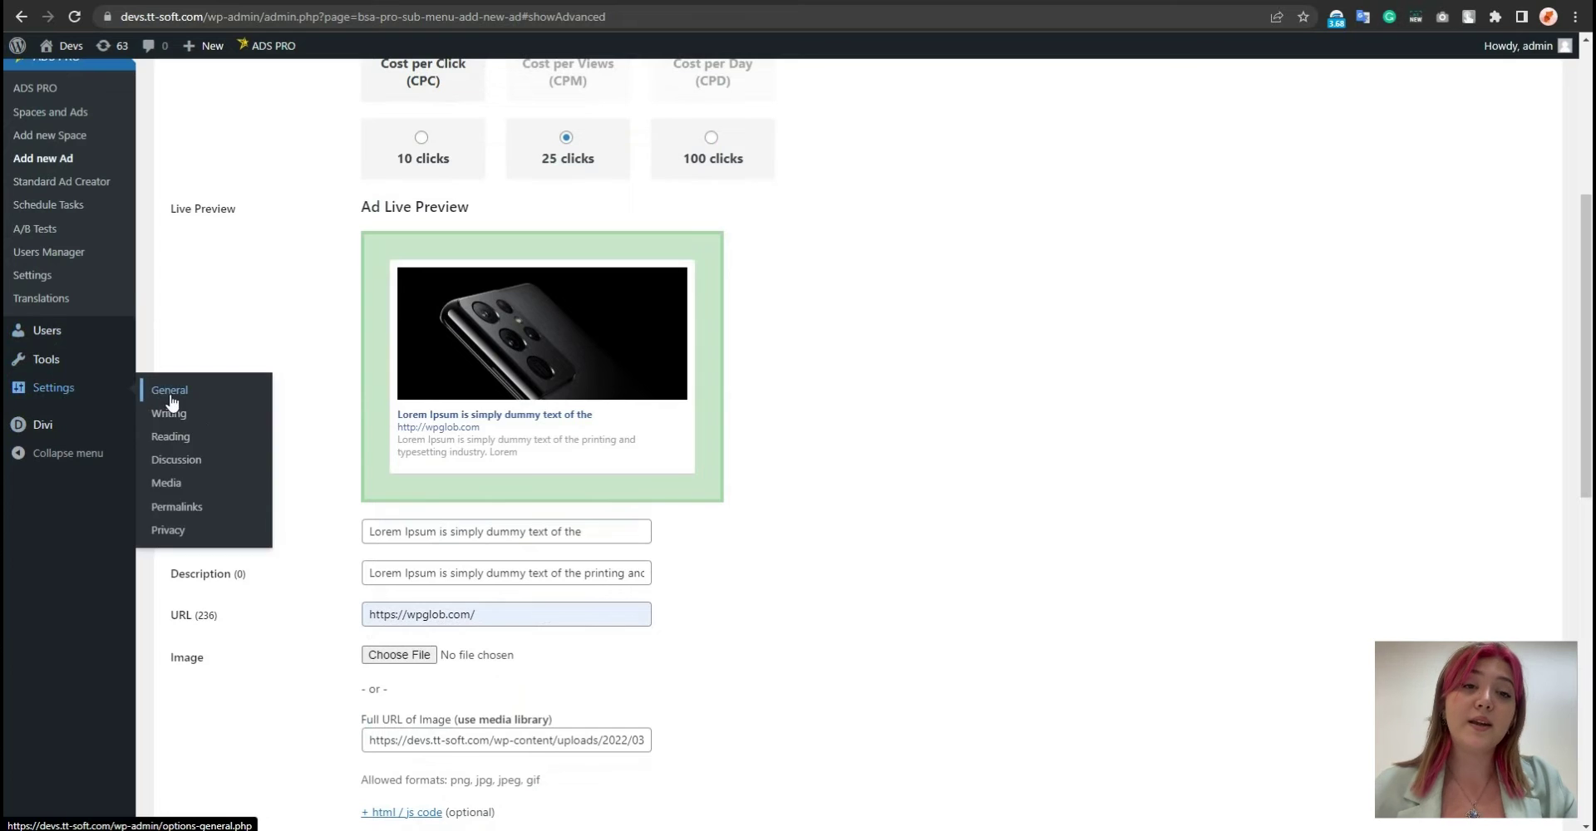
click(54, 388)
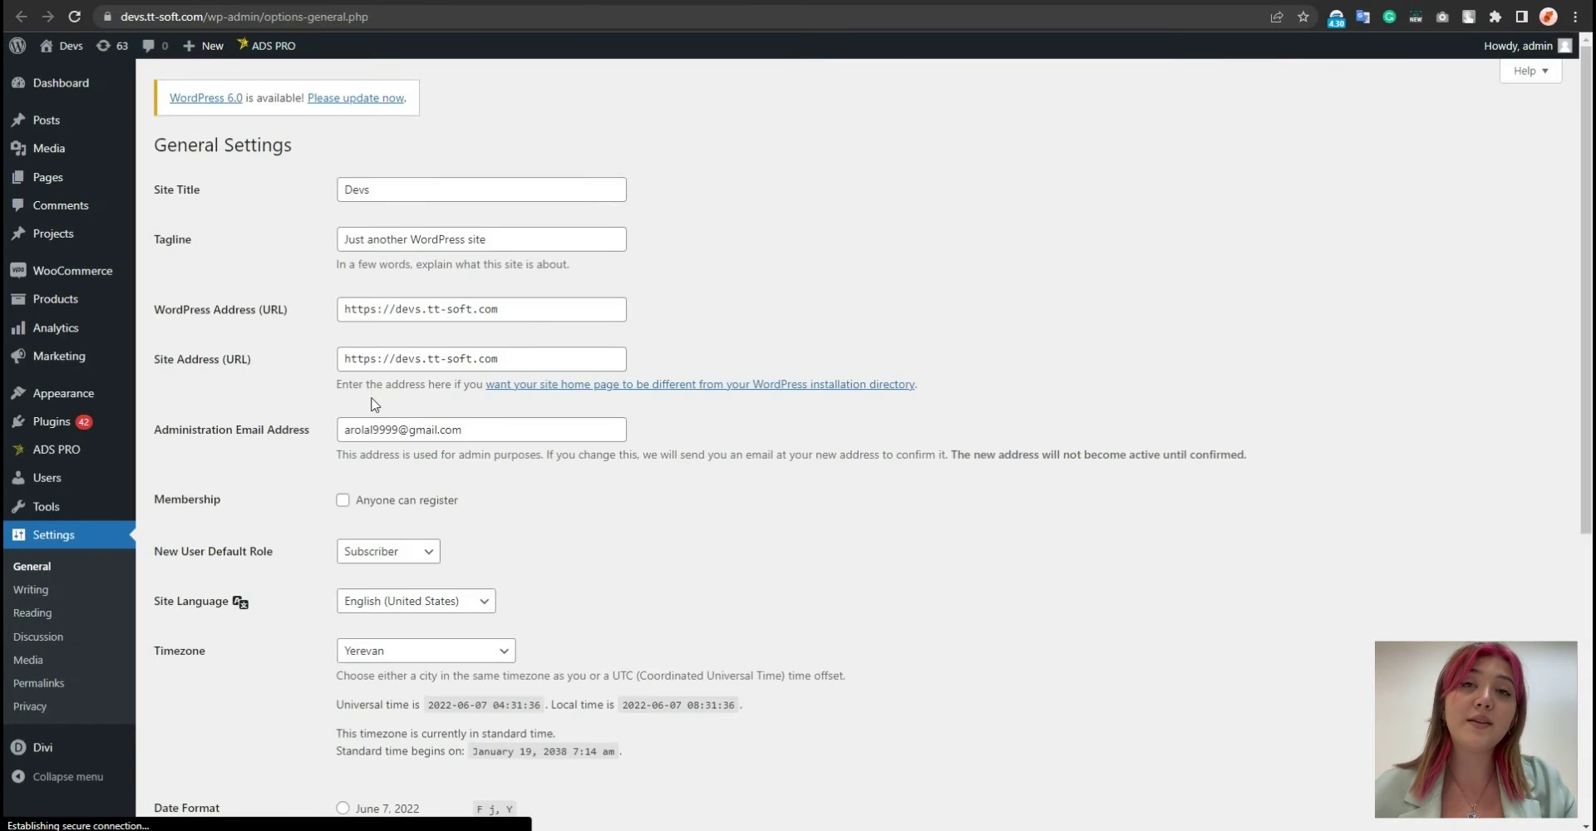
key(alt+Left)
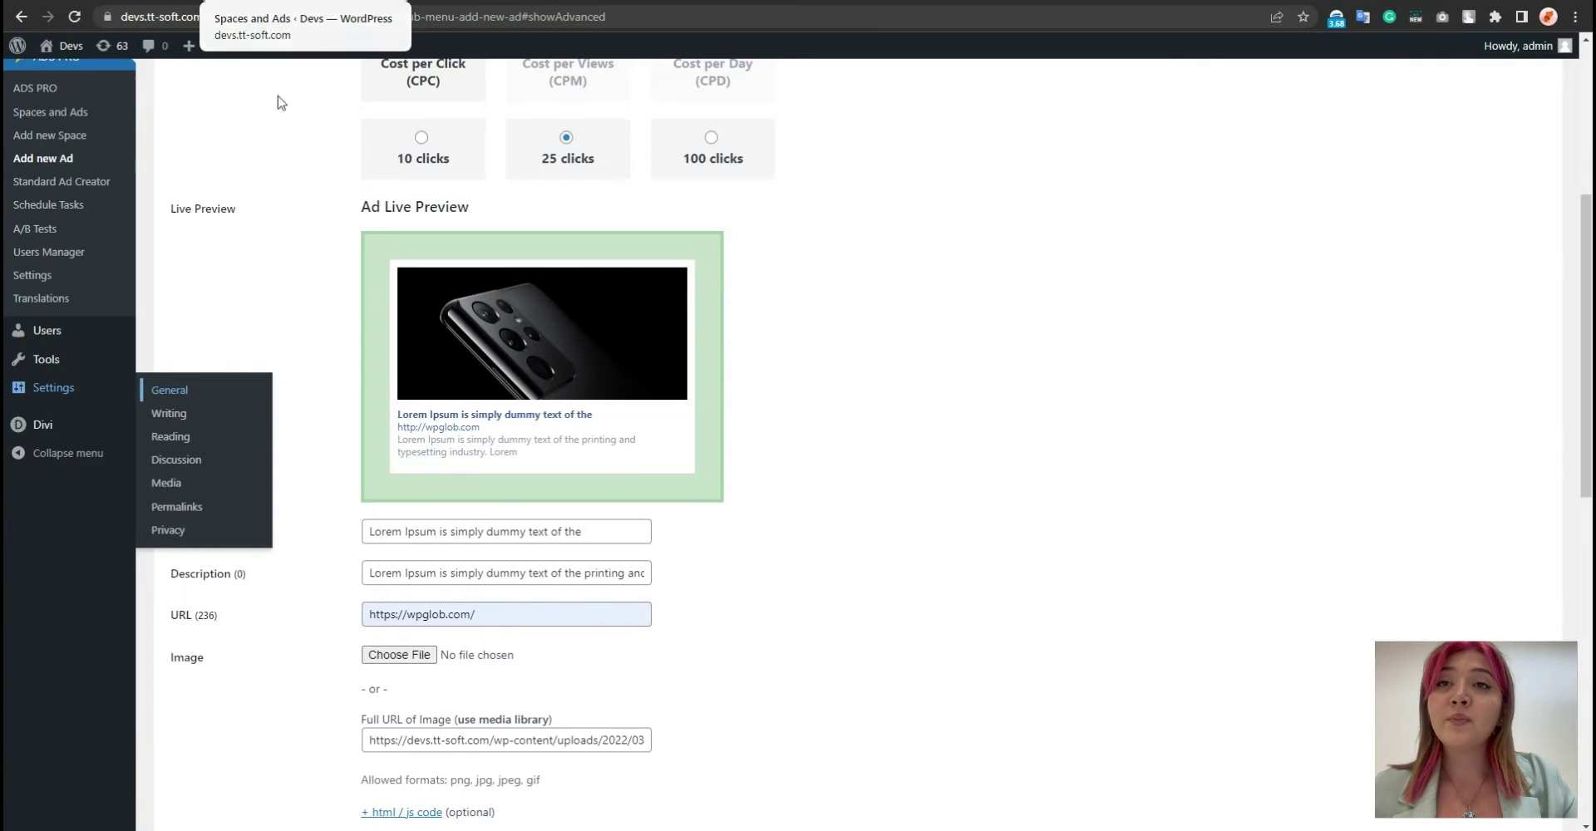
Look through the ad's country list for geo-targeting and the capping limit option
scroll(133, 273, down, 4)
scroll(349, 453, down, 6)
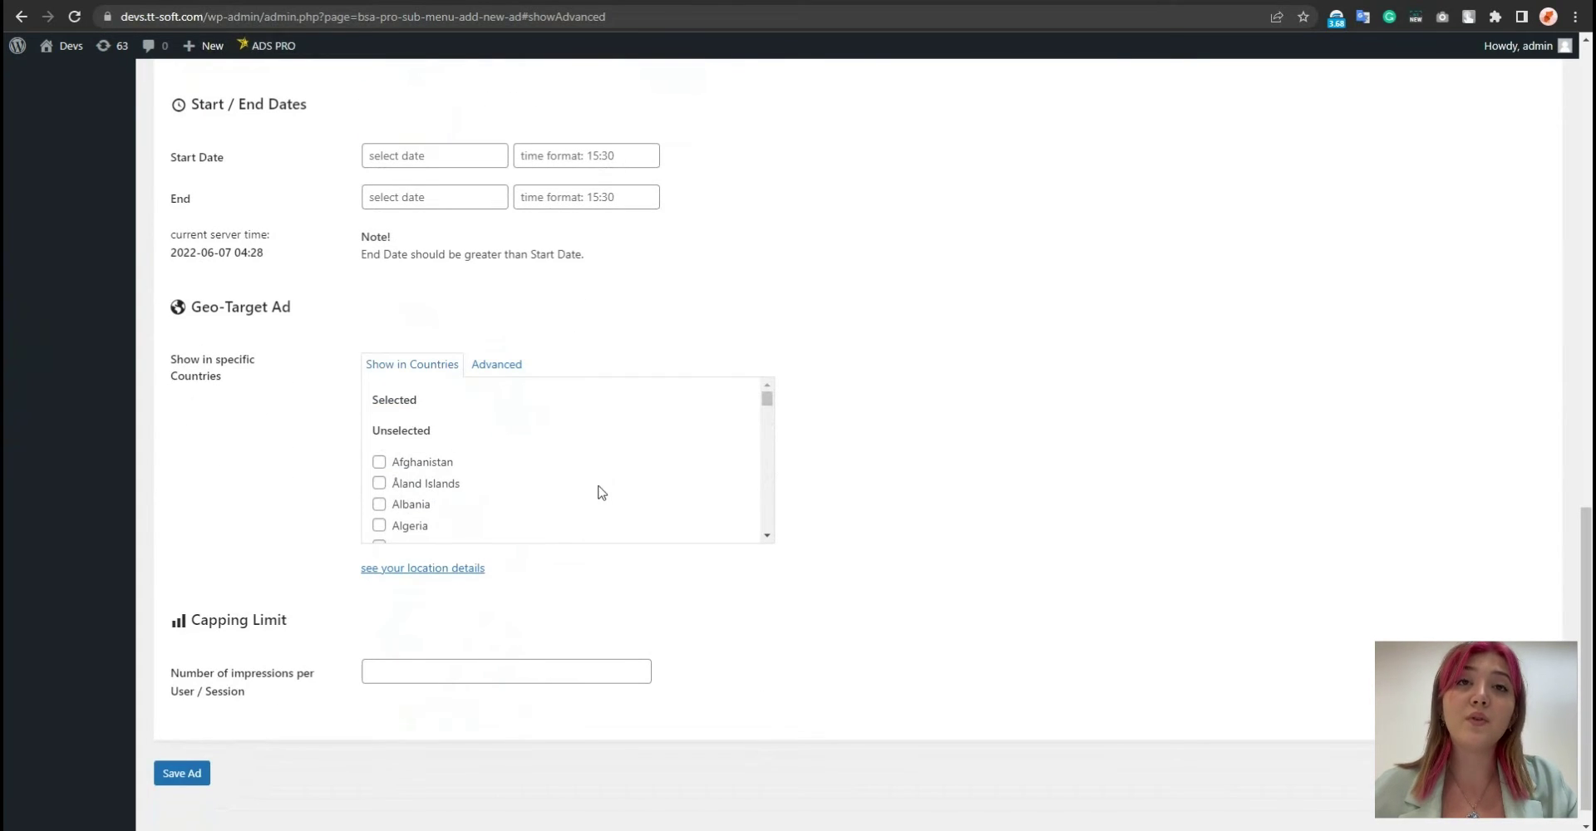
scroll(602, 493, down, 20)
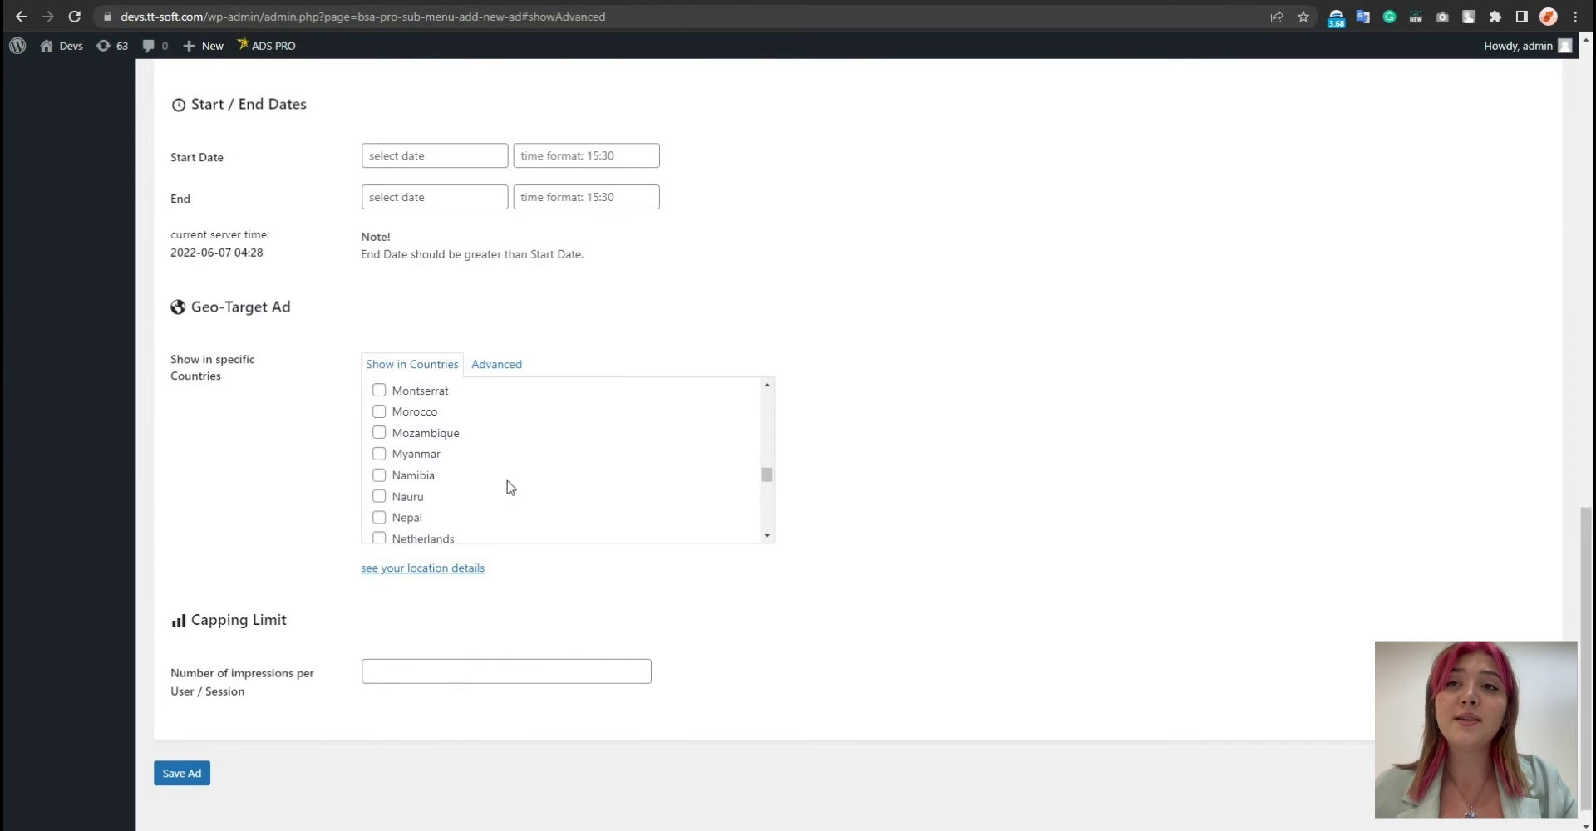
scroll(275, 486, up, 15)
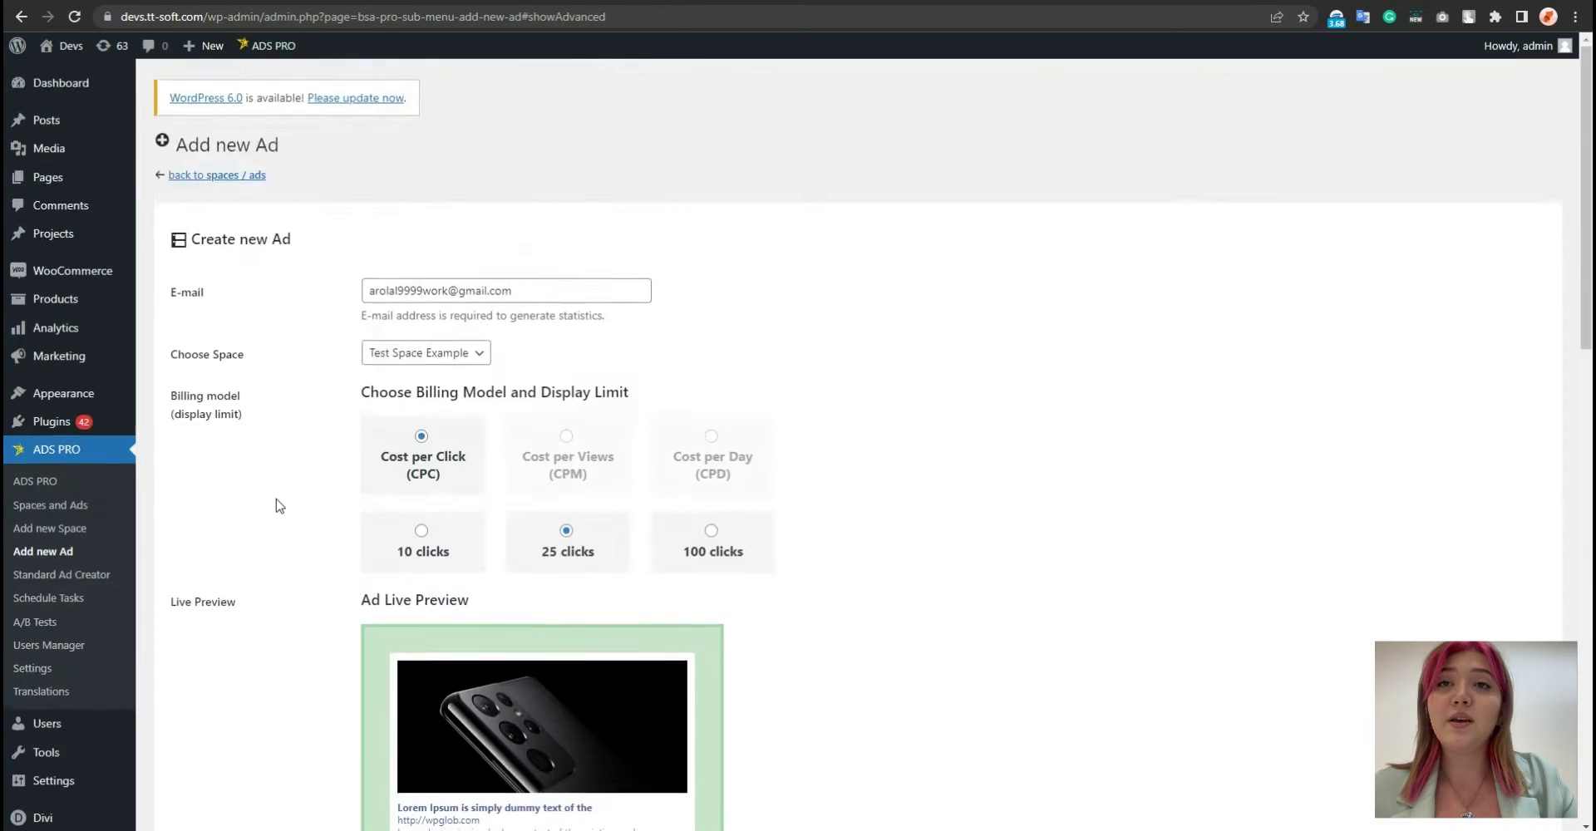
Save the new ad in Test Space Example
scroll(203, 716, down, 15)
click(182, 747)
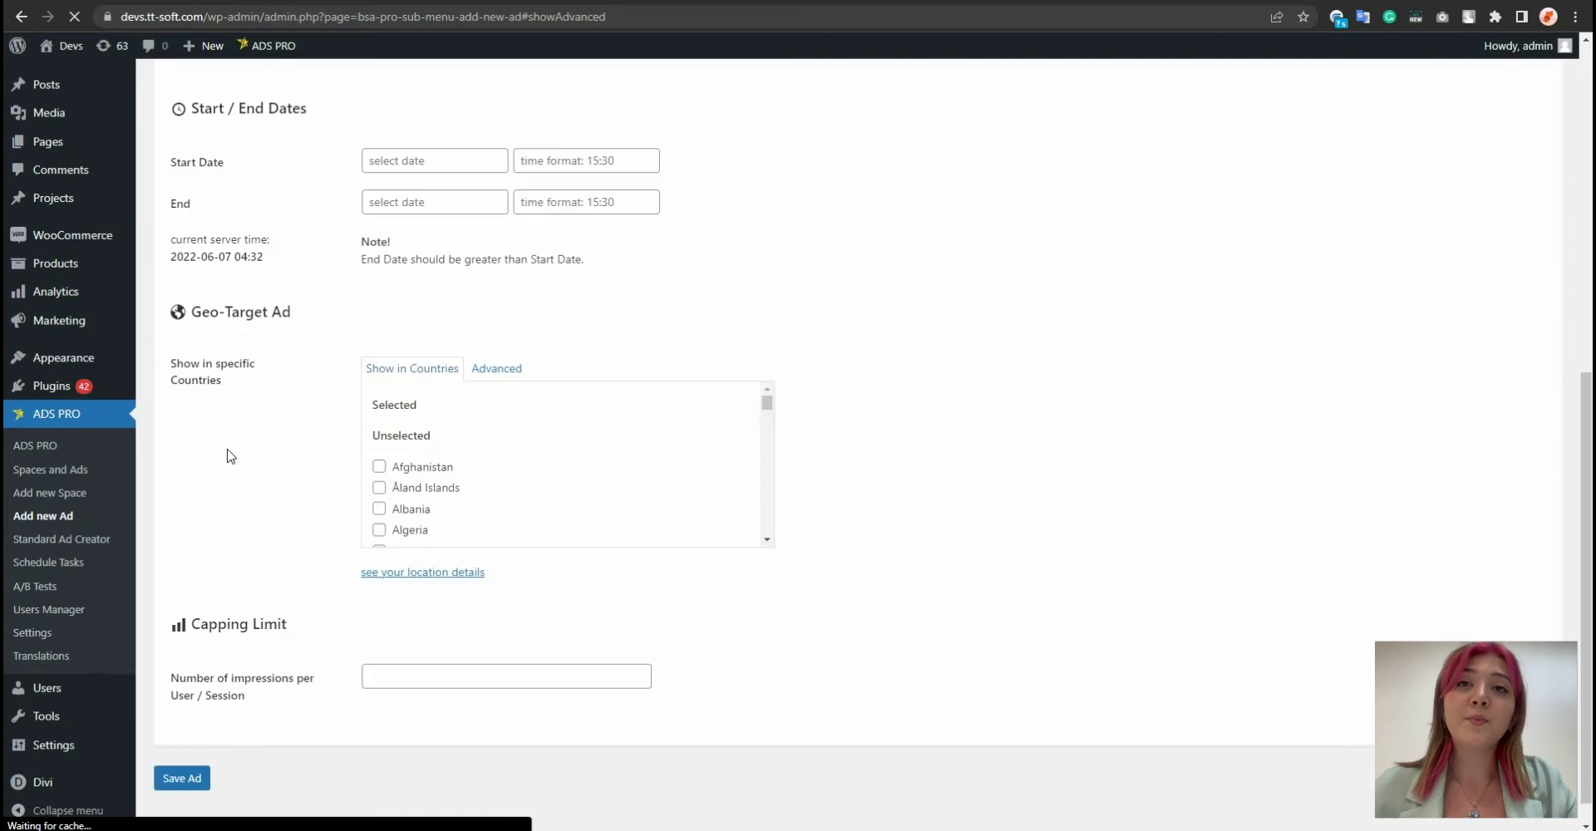
scroll(228, 453, up, 10)
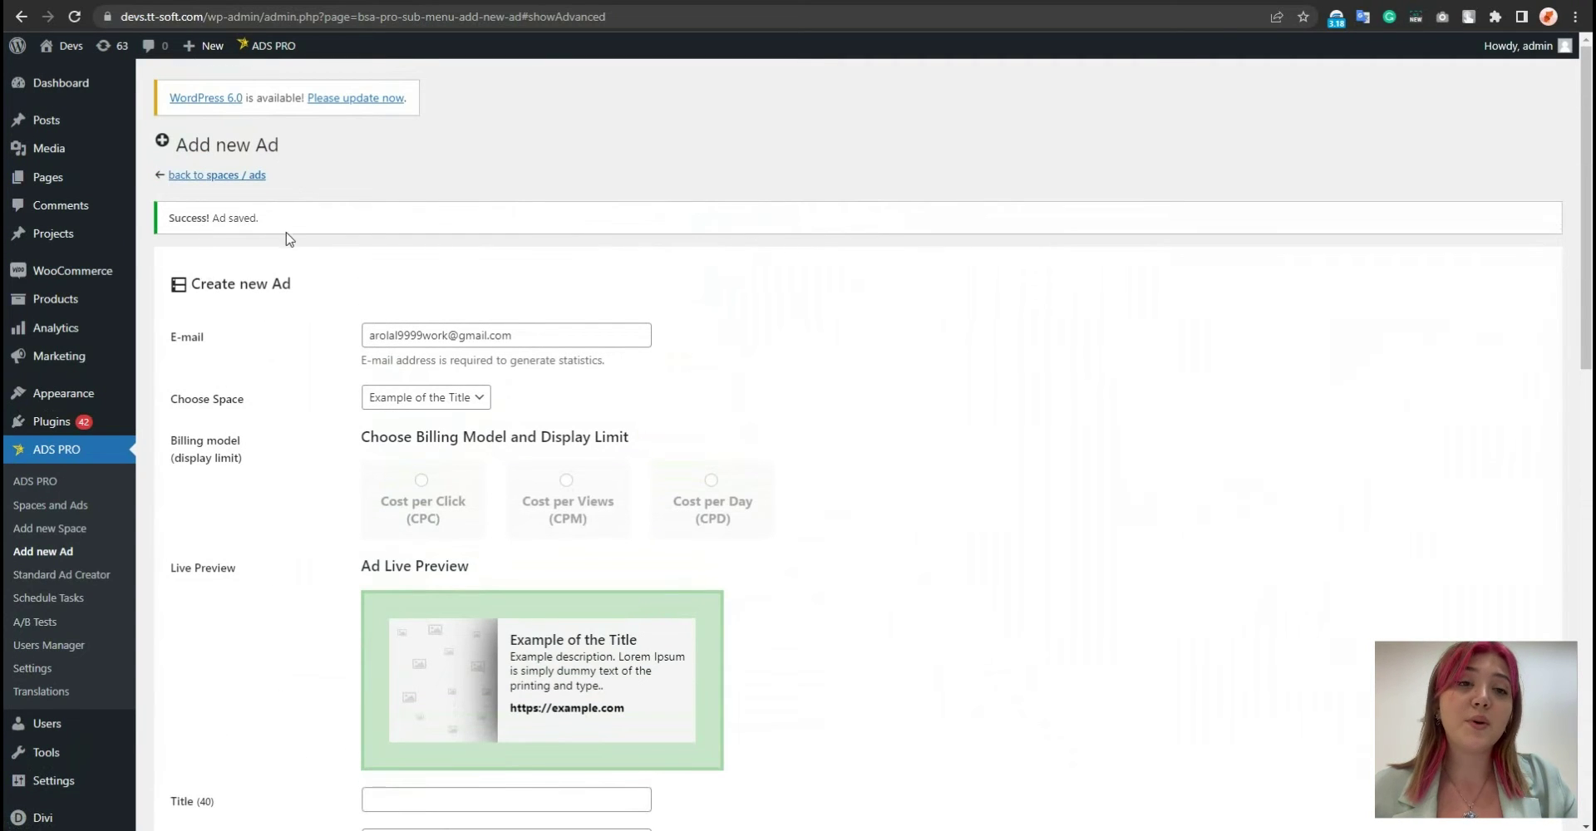
scroll(321, 342, down, 2)
scroll(317, 356, up, 2)
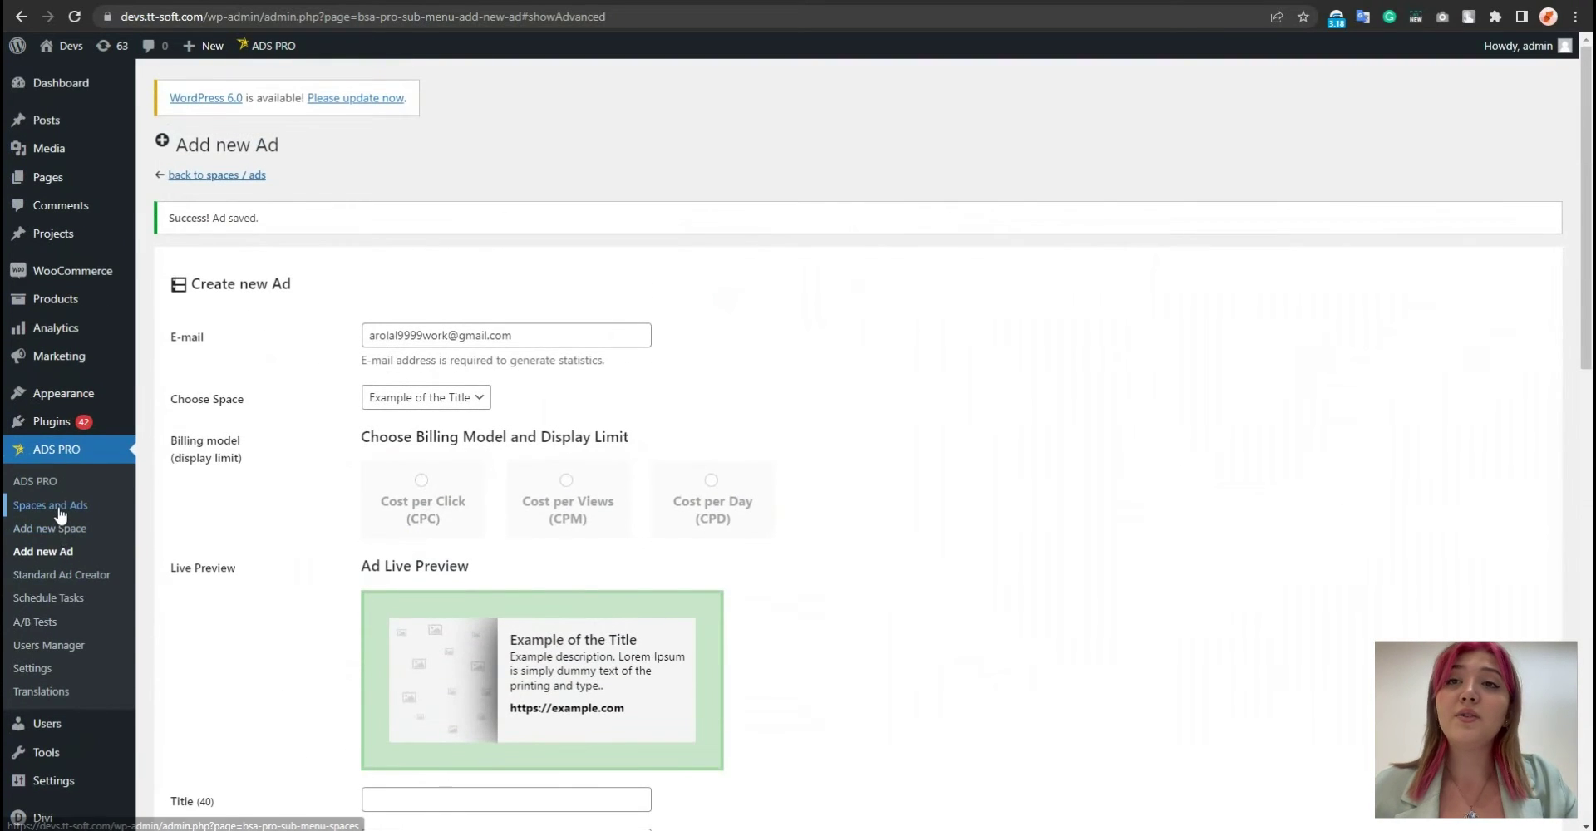
Open Spaces and Ads and inspect the active ad listed under Test Space Example
click(58, 508)
click(399, 22)
text(.)
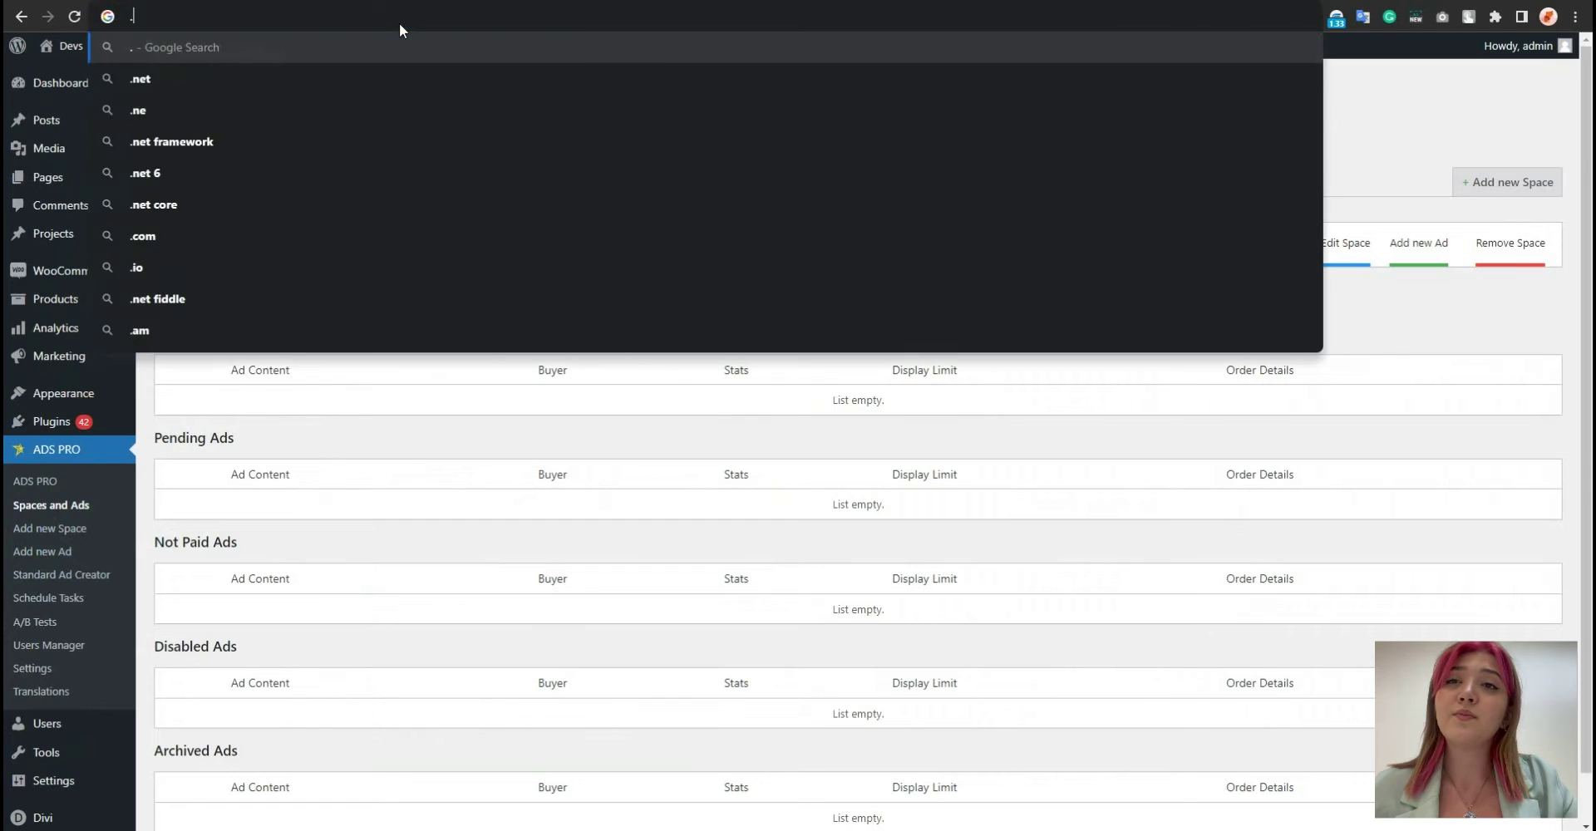
key(Escape)
key(F5)
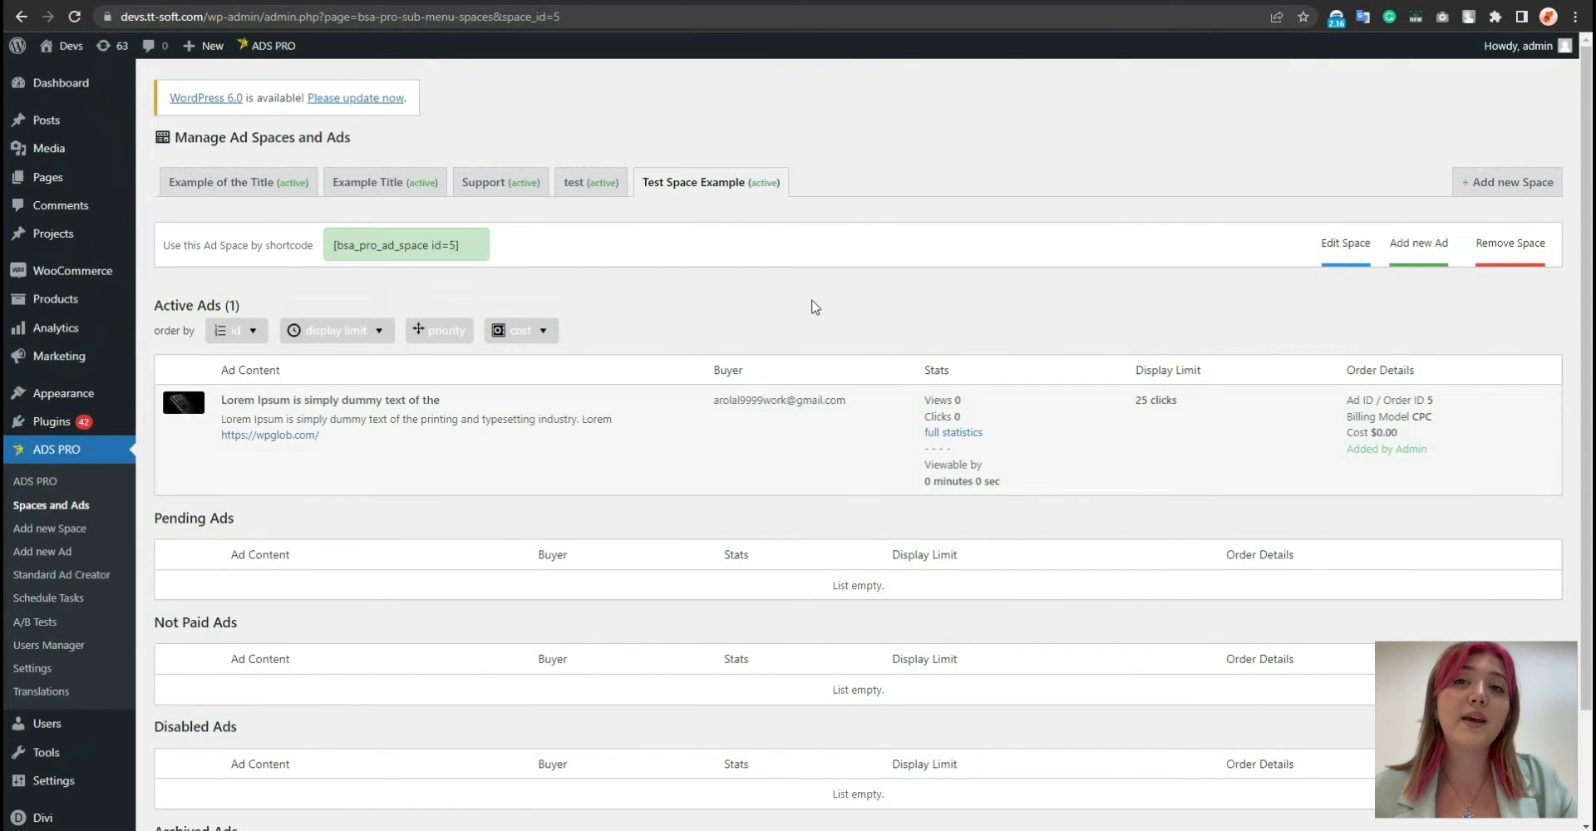
mouse_move(241, 417)
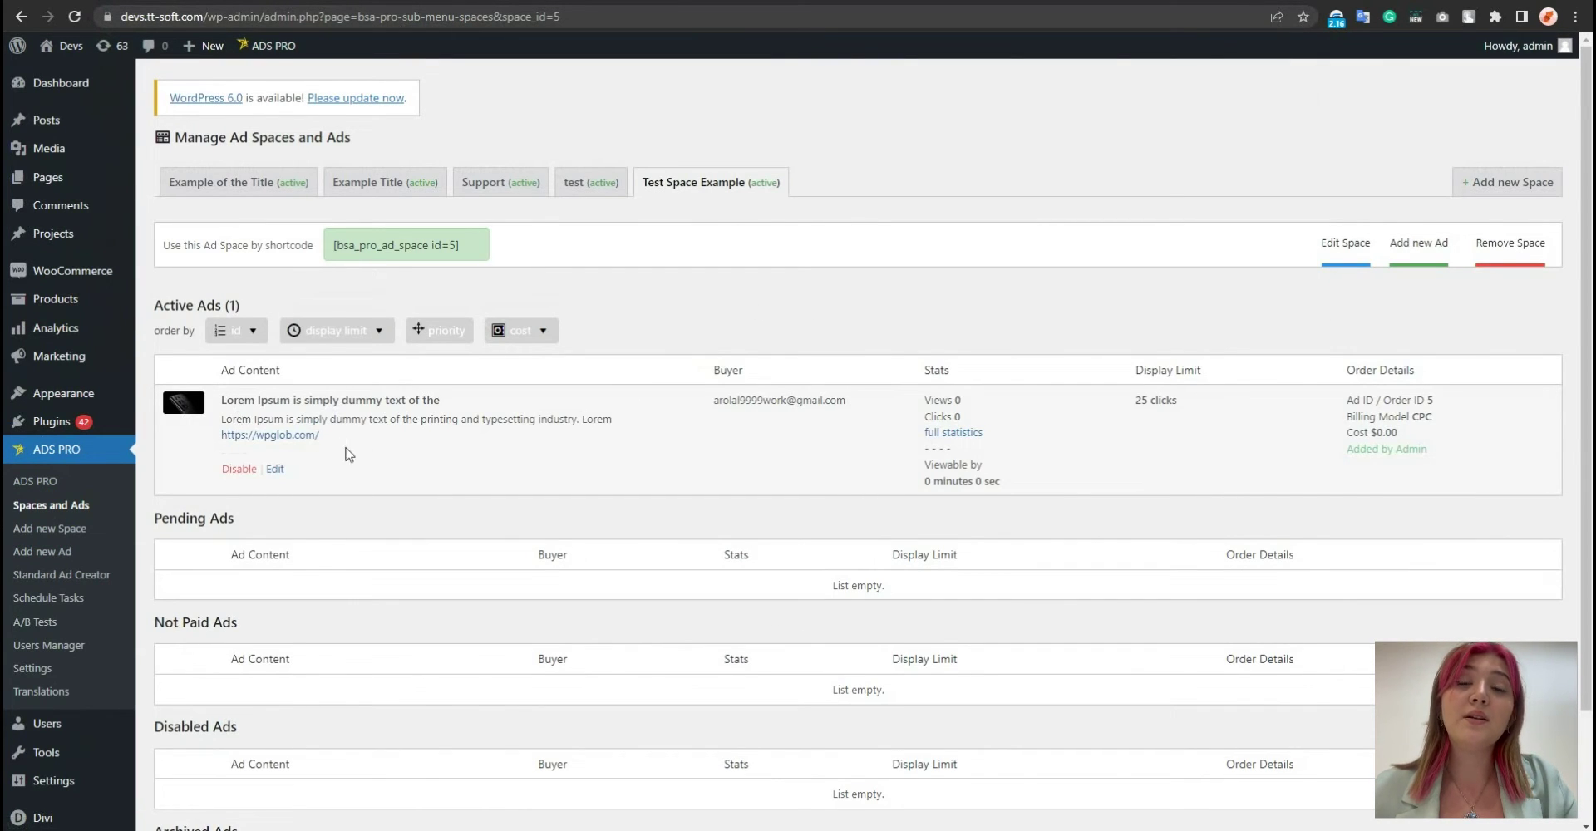
Copy the shortcode [bsa_pro_ad_space id=5] of Test Space Example
drag(331, 244, 476, 251)
key(ctrl+c)
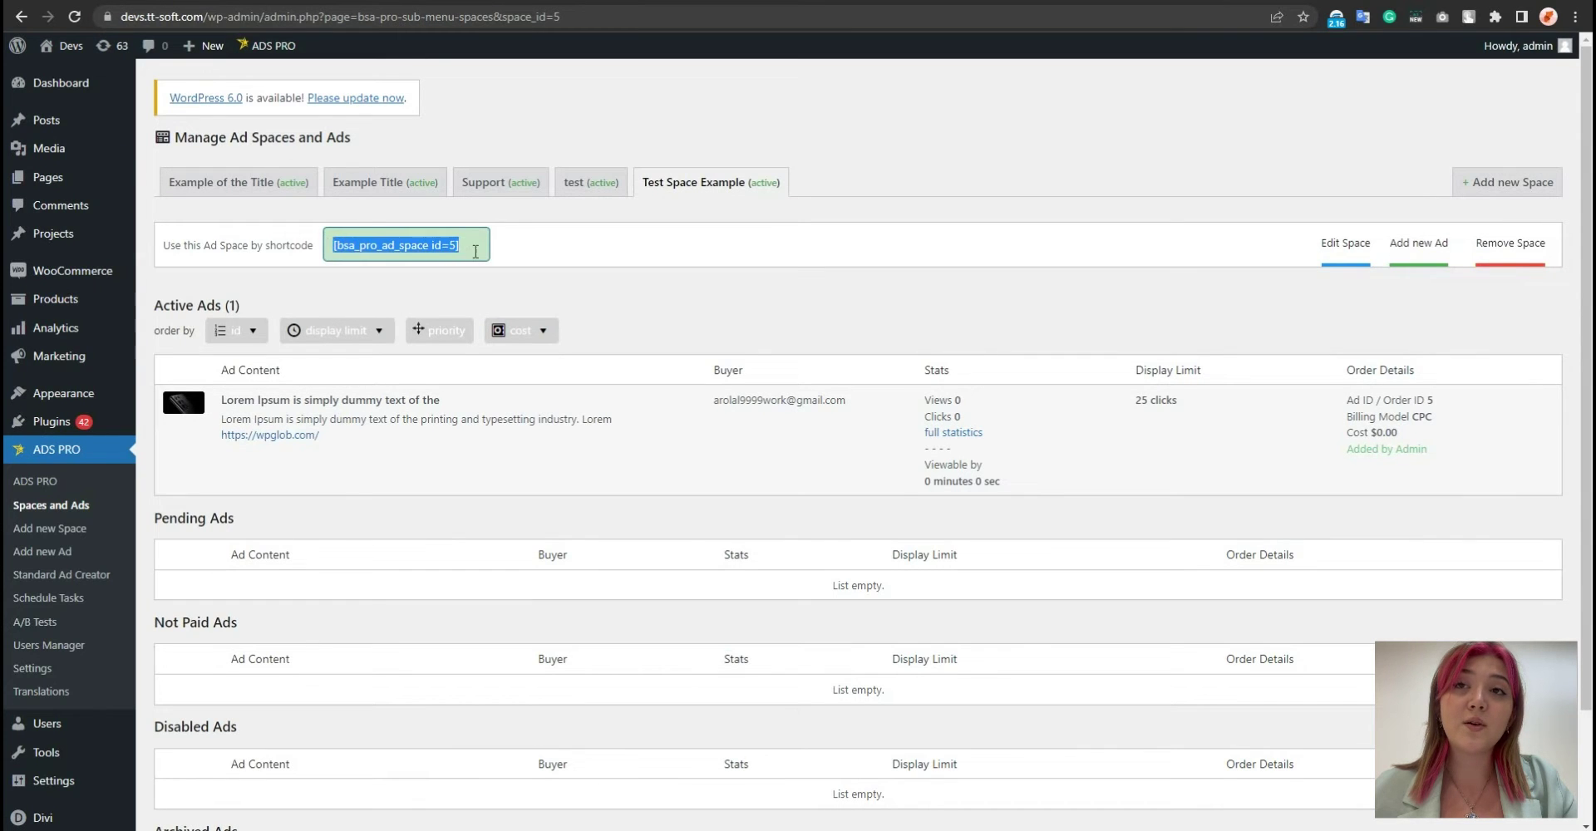
click(519, 257)
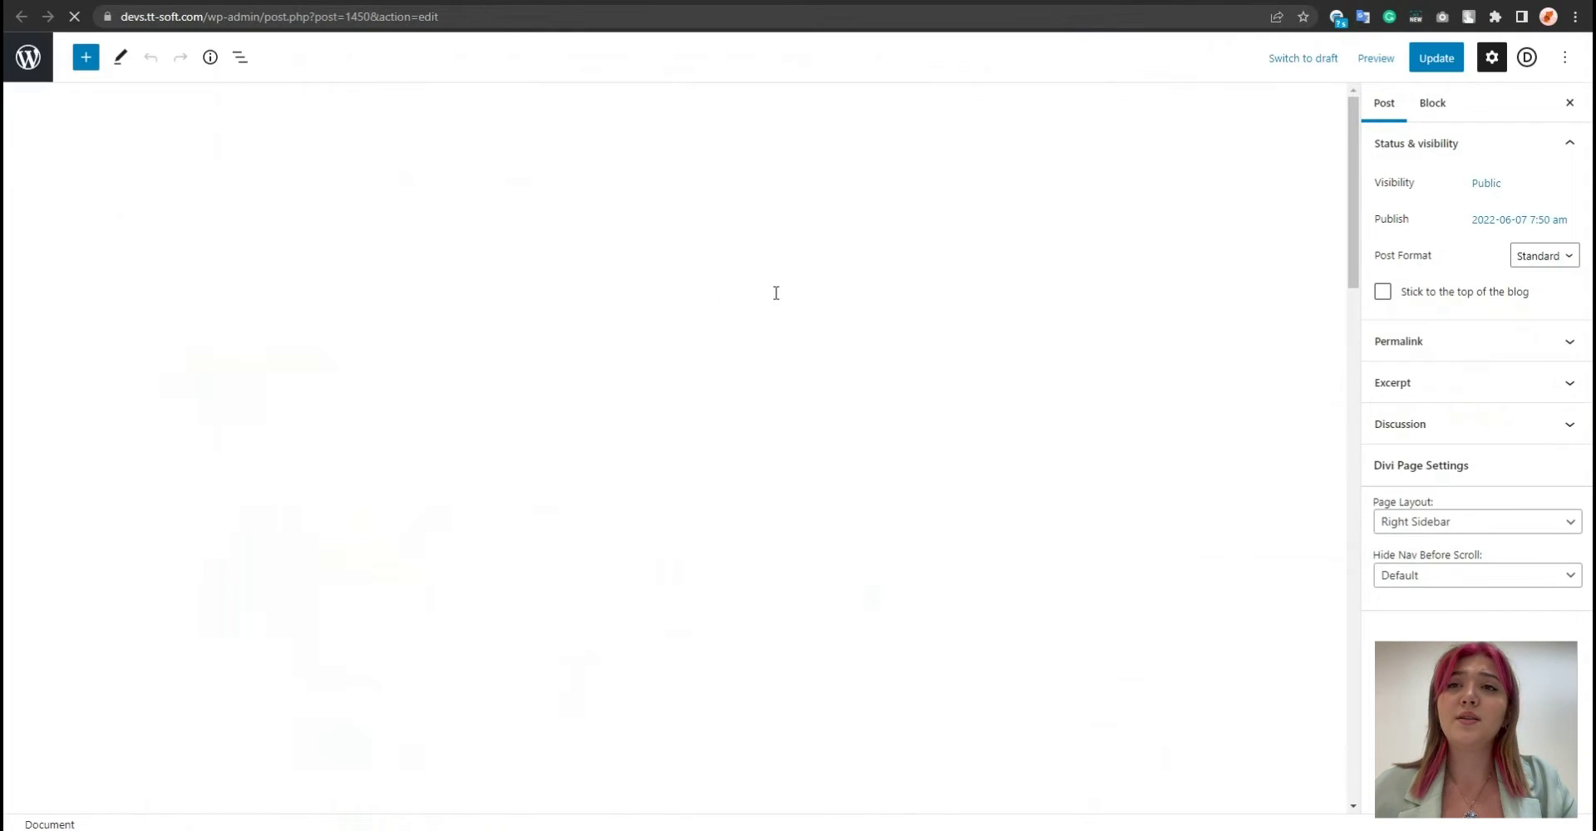
Insert the shortcode [bsa_pro_ad_space id=5] as a new paragraph at the end of the lorem ipsum post
scroll(748, 316, down, 6)
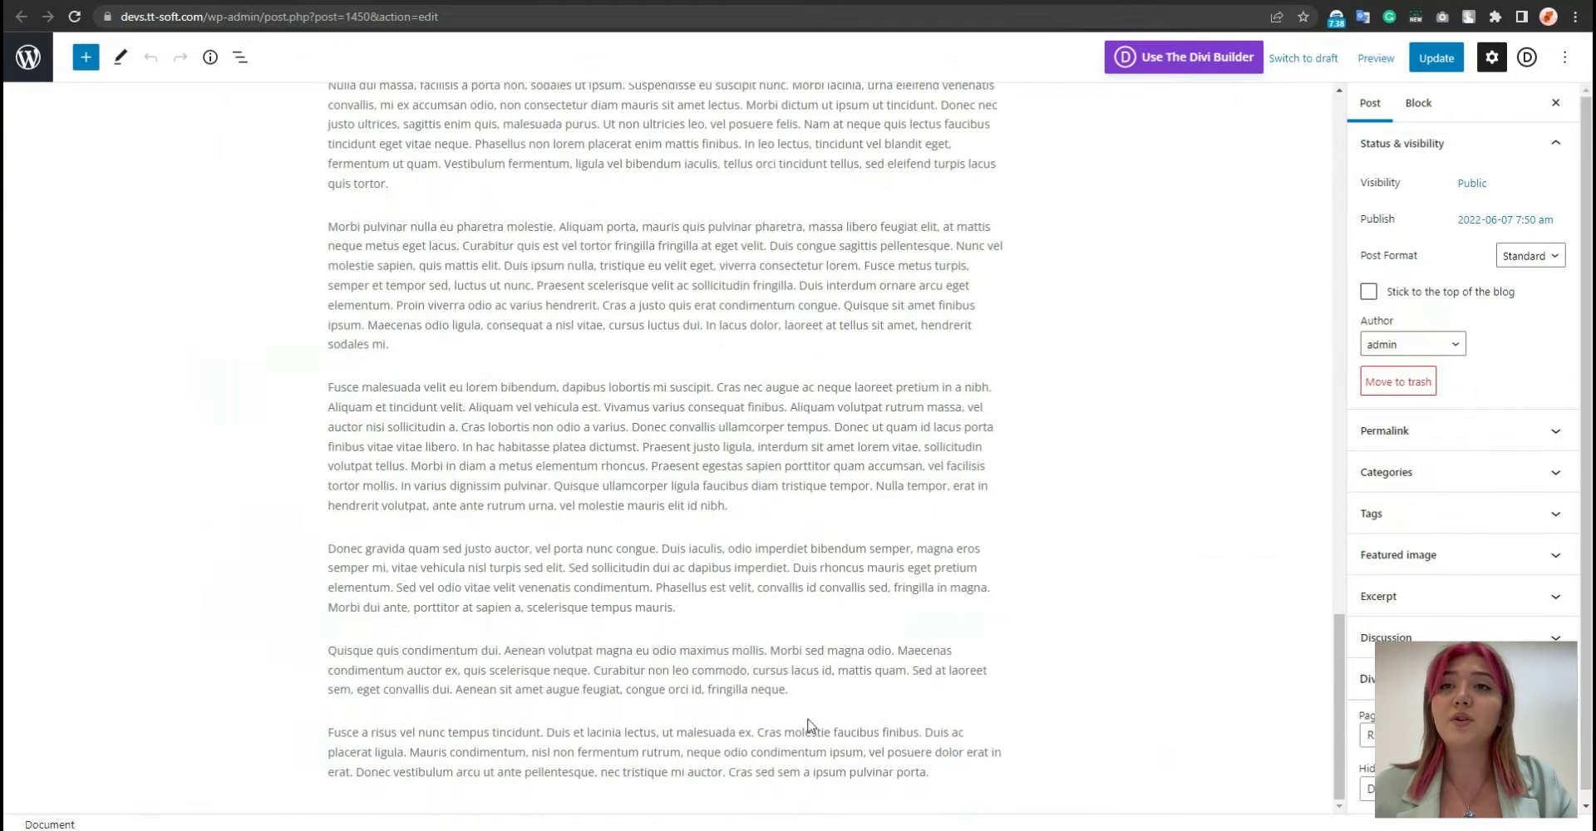
click(925, 775)
key(Return)
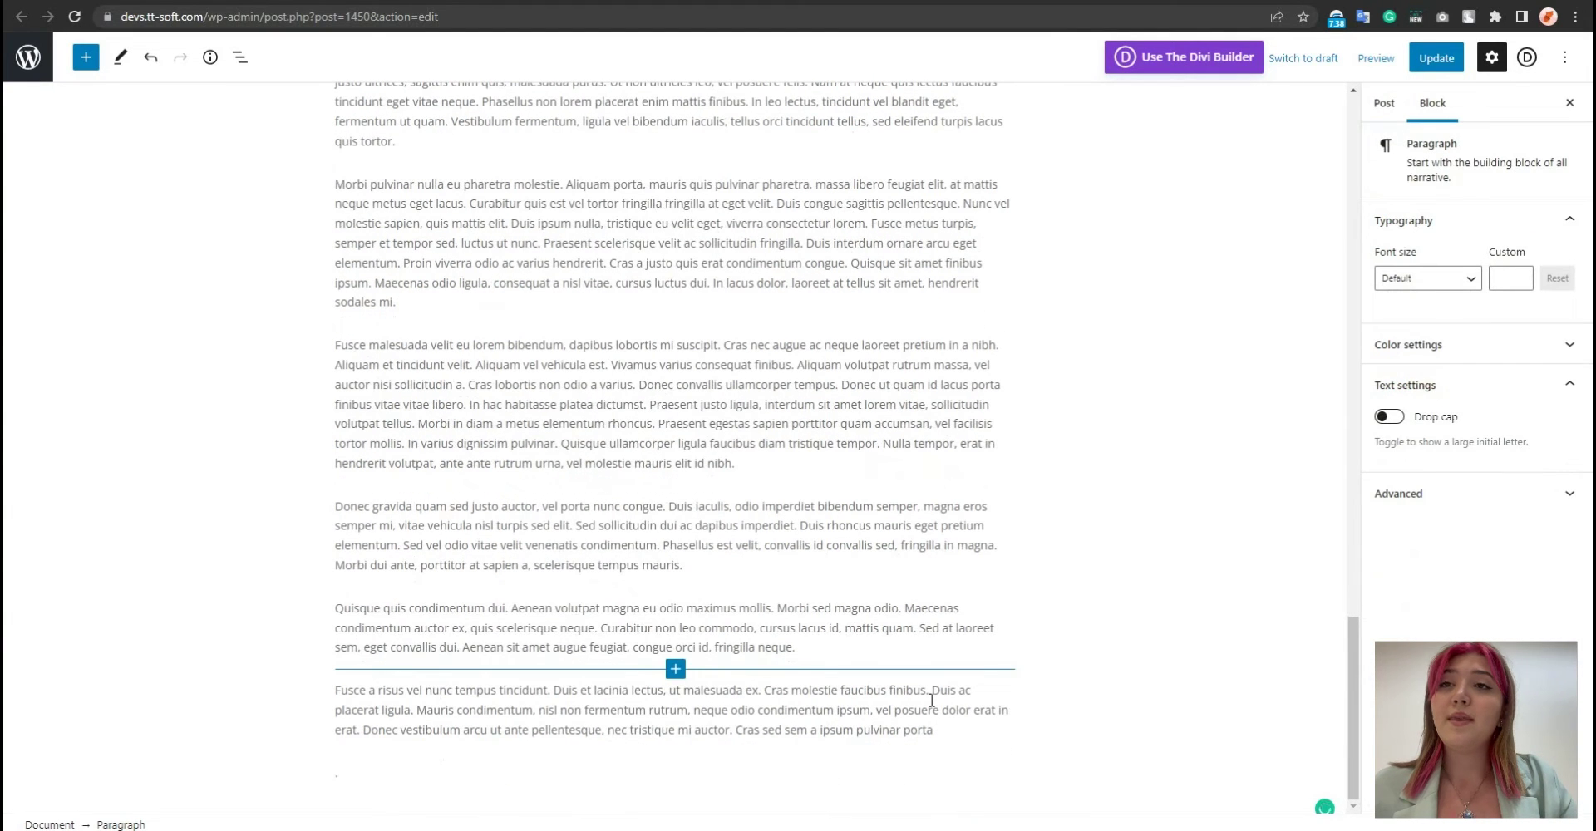
key(Delete)
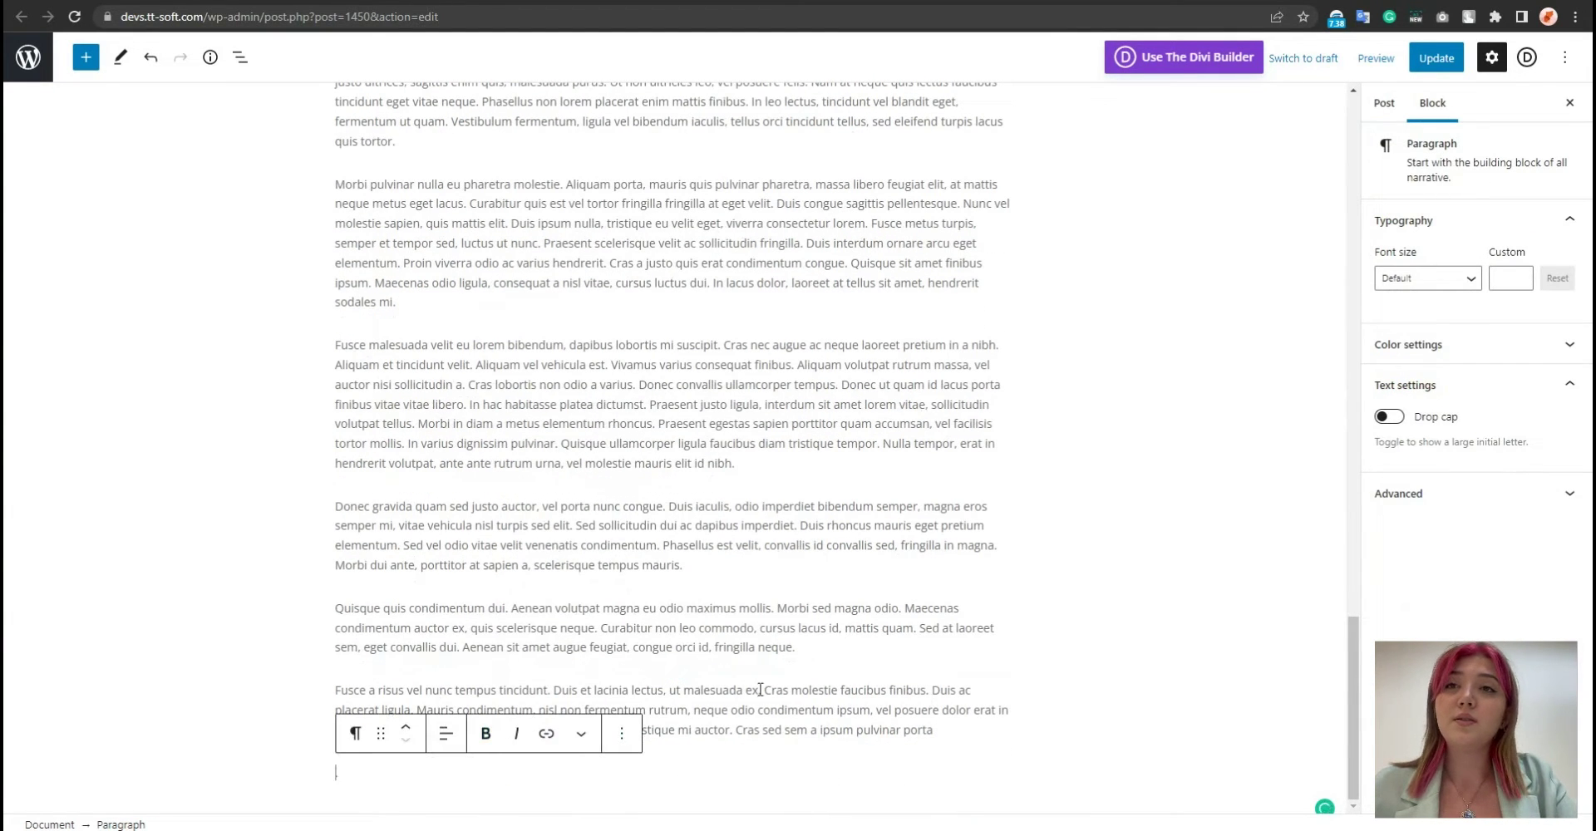
click(760, 711)
click(642, 772)
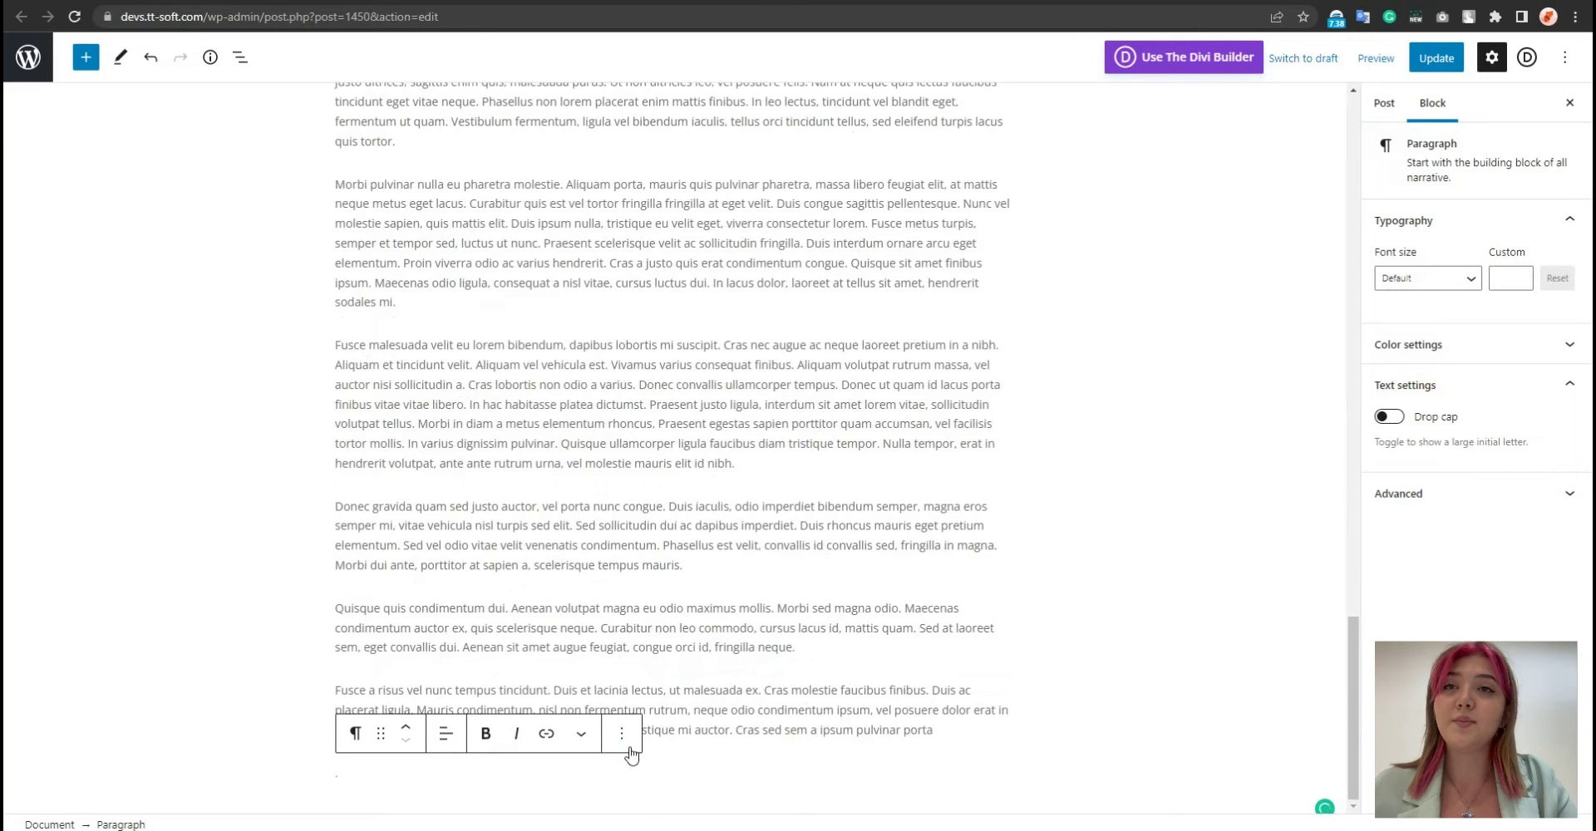
key(ctrl+v)
key(BackSpace)
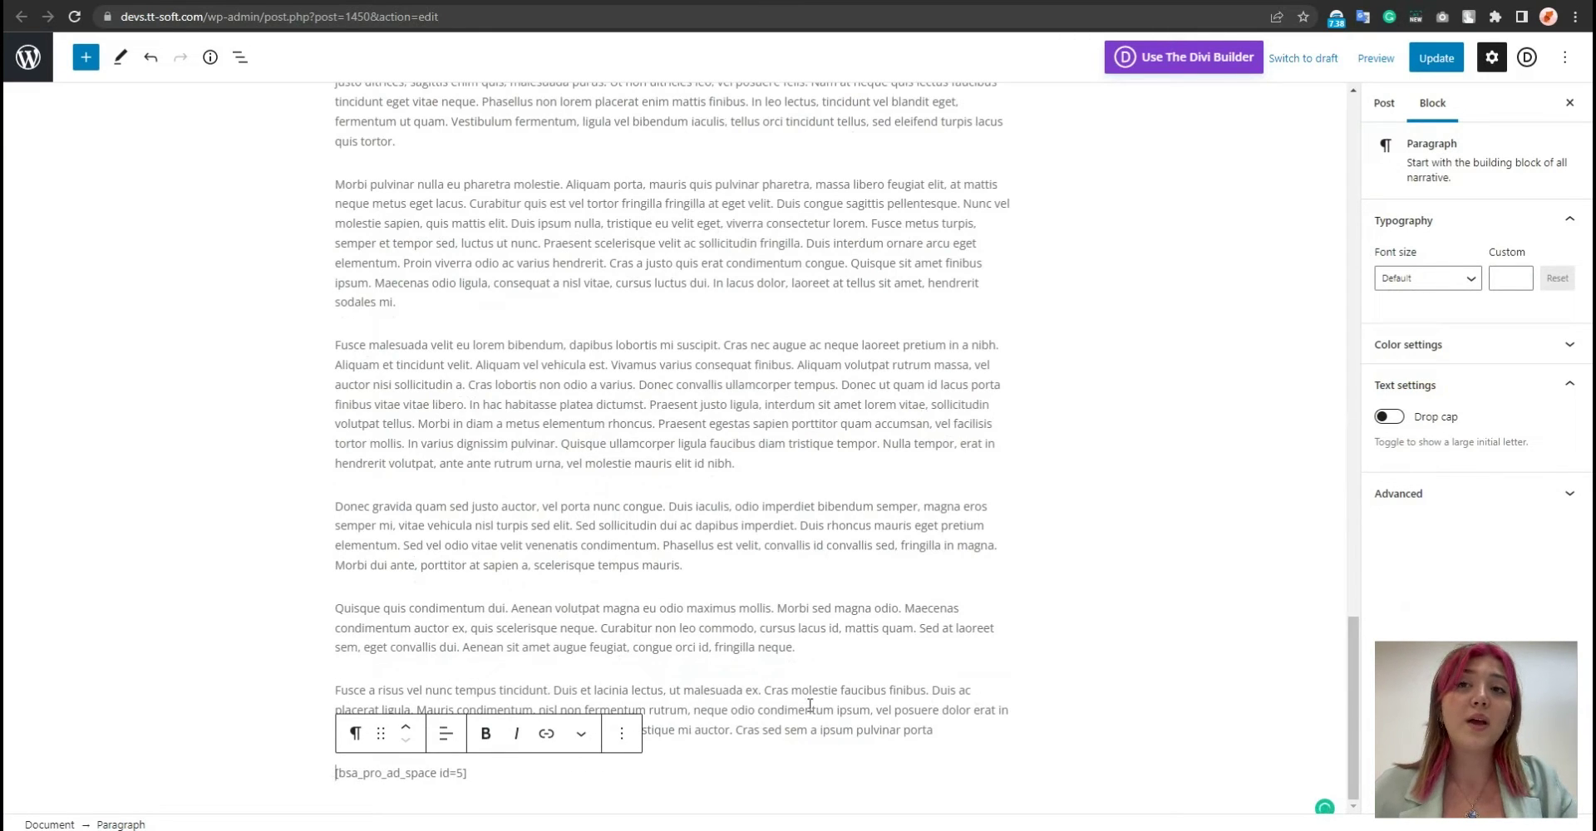
Update the post and view the published page down to the ad at its end
click(1437, 64)
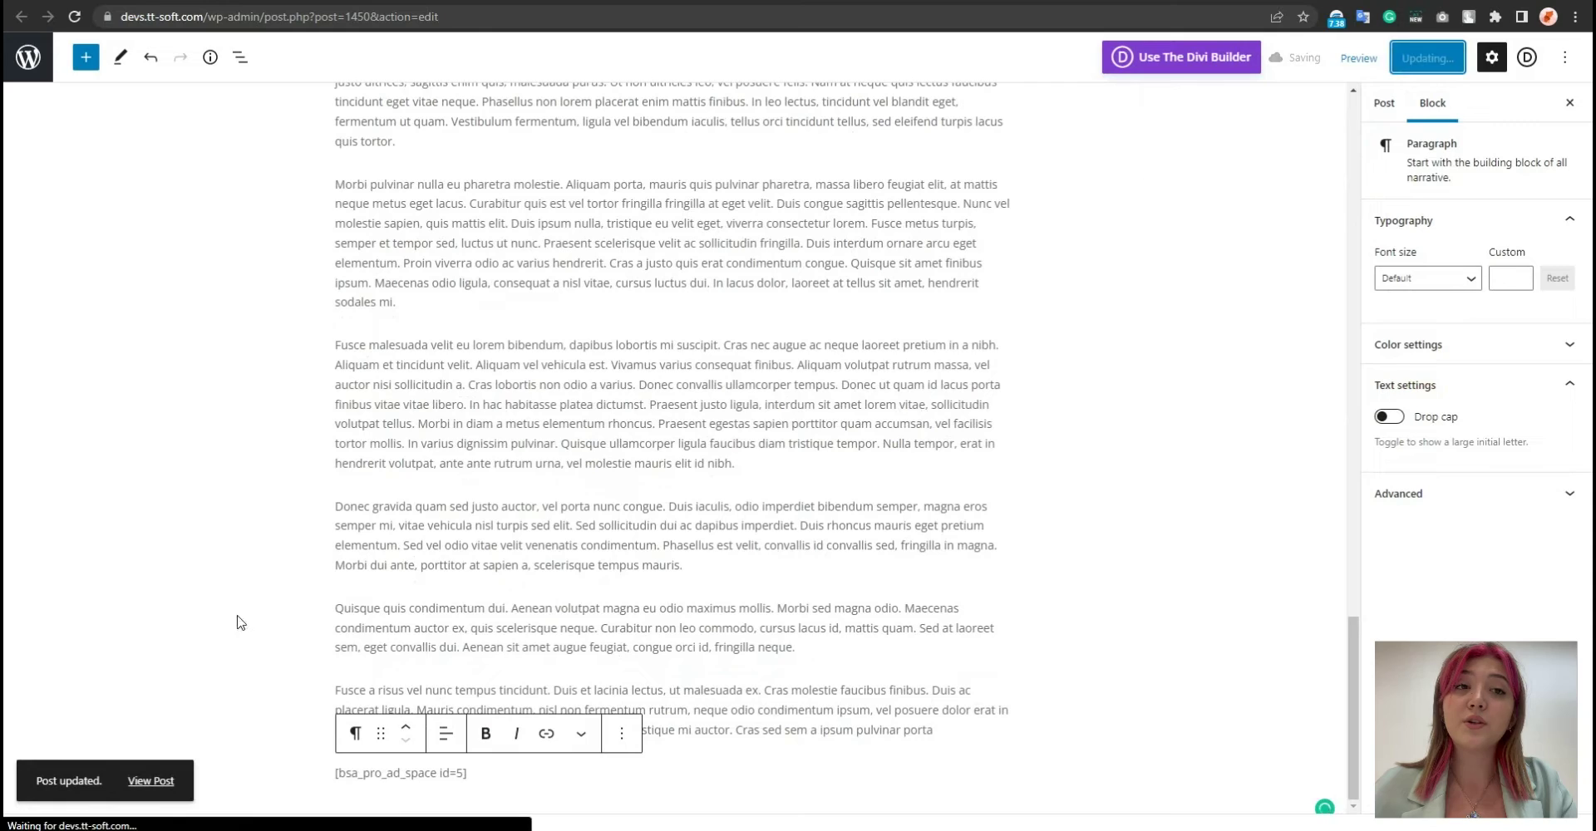
click(150, 800)
scroll(461, 421, down, 15)
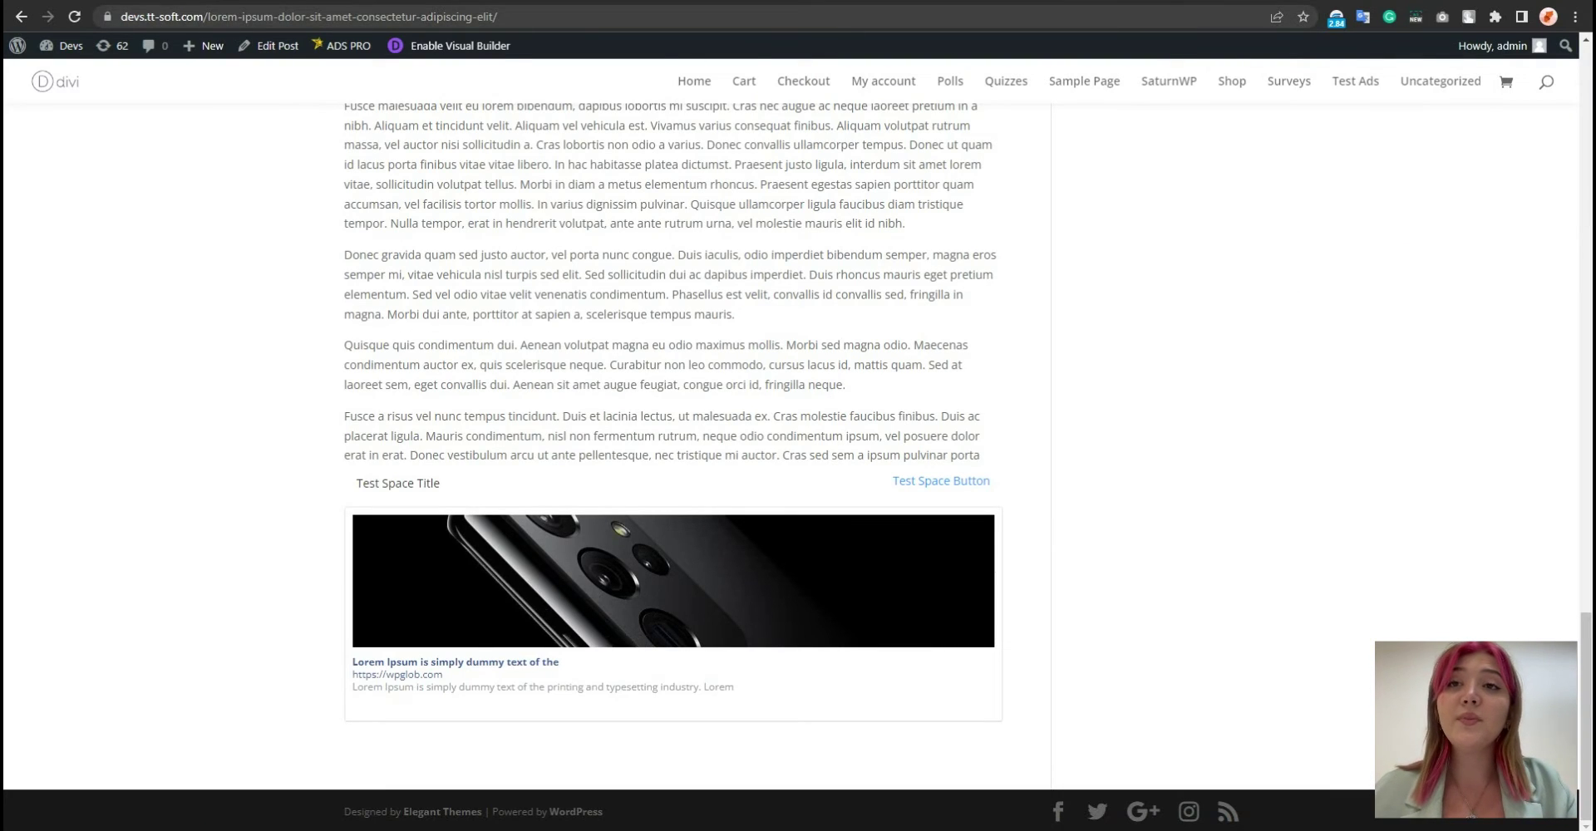
Go back to the ad management area and view the Standard Ad Creator and Schedule Tasks pages
click(374, 5)
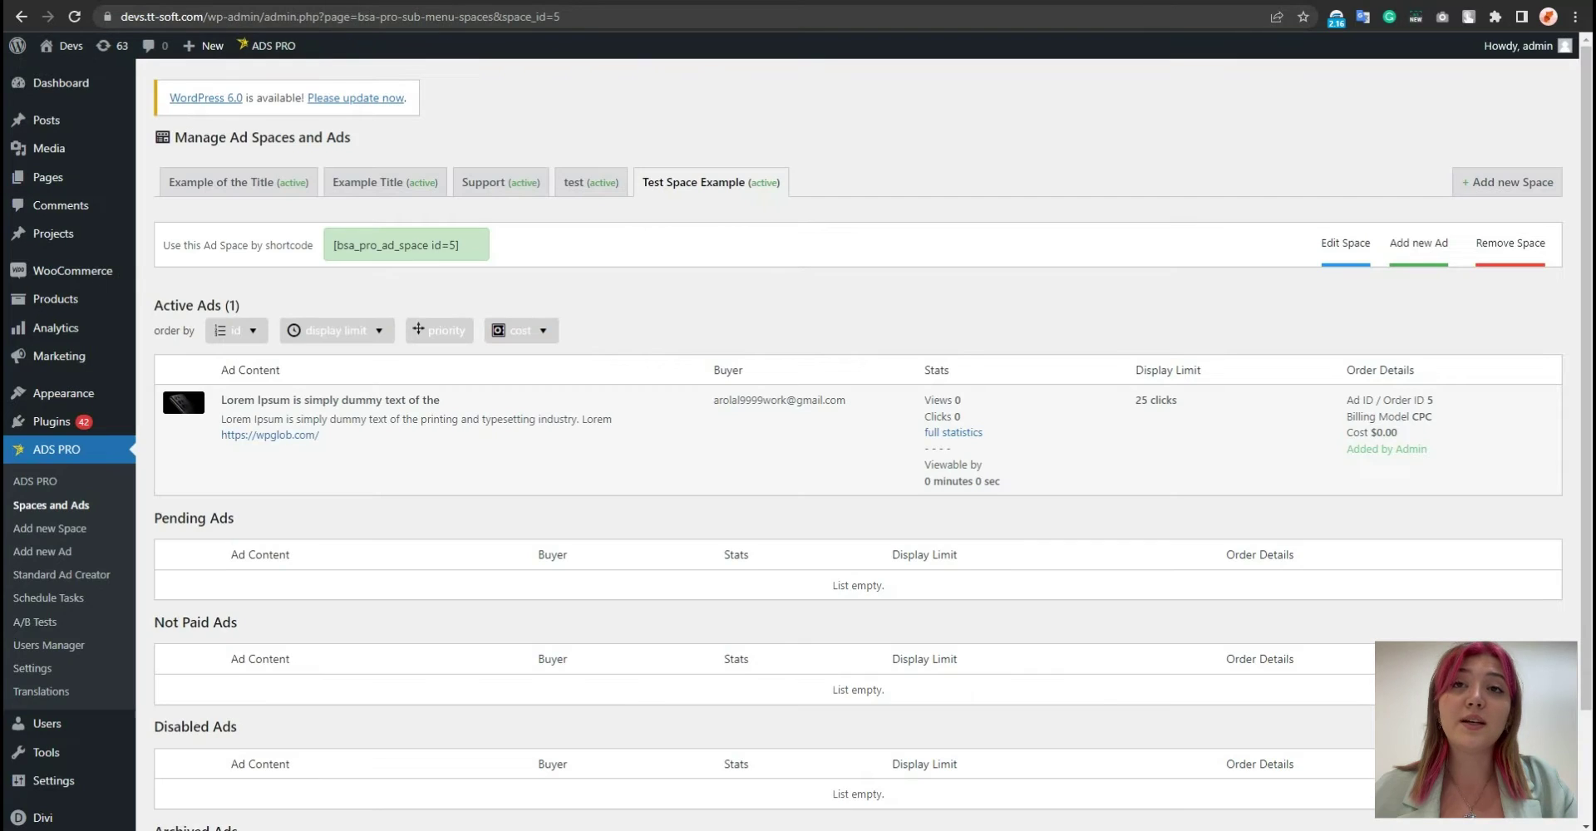
click(35, 576)
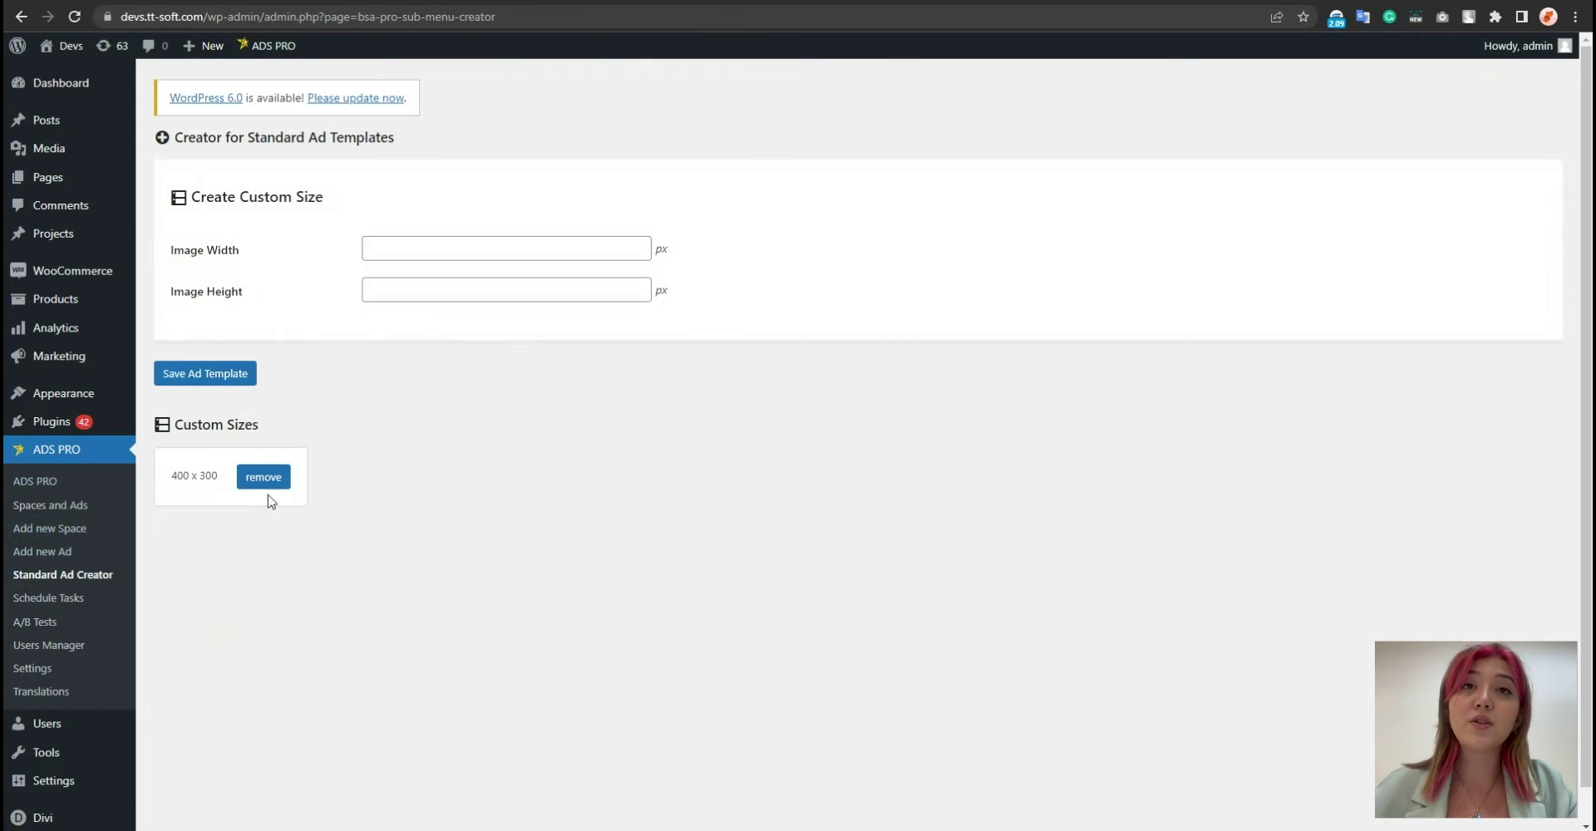
click(47, 601)
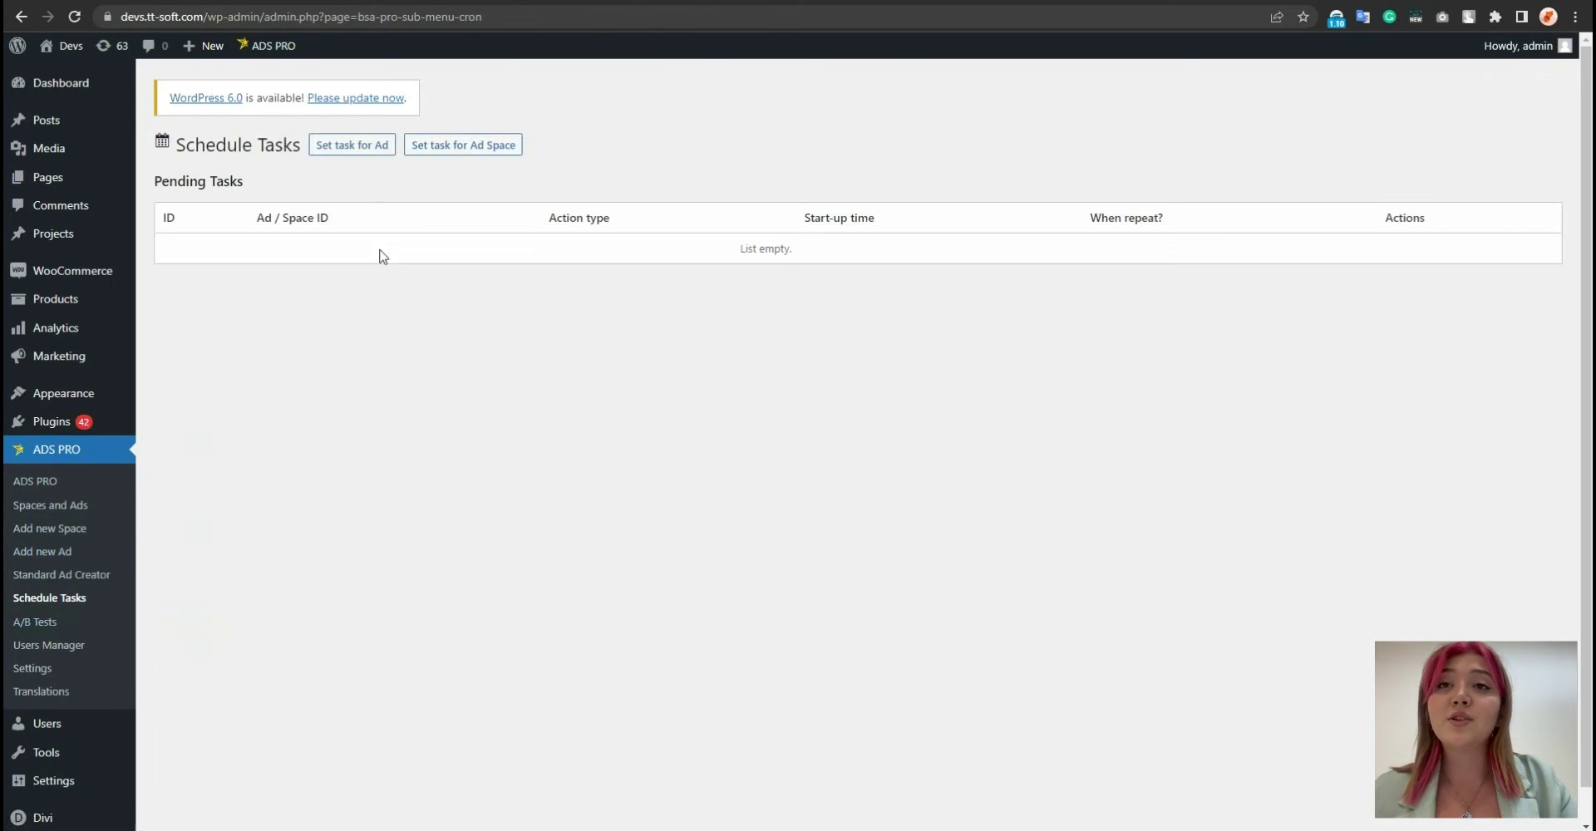
Open a new scheduled task for an ad and examine its ad, action, repeat and start-up time options
click(352, 144)
click(449, 290)
click(428, 324)
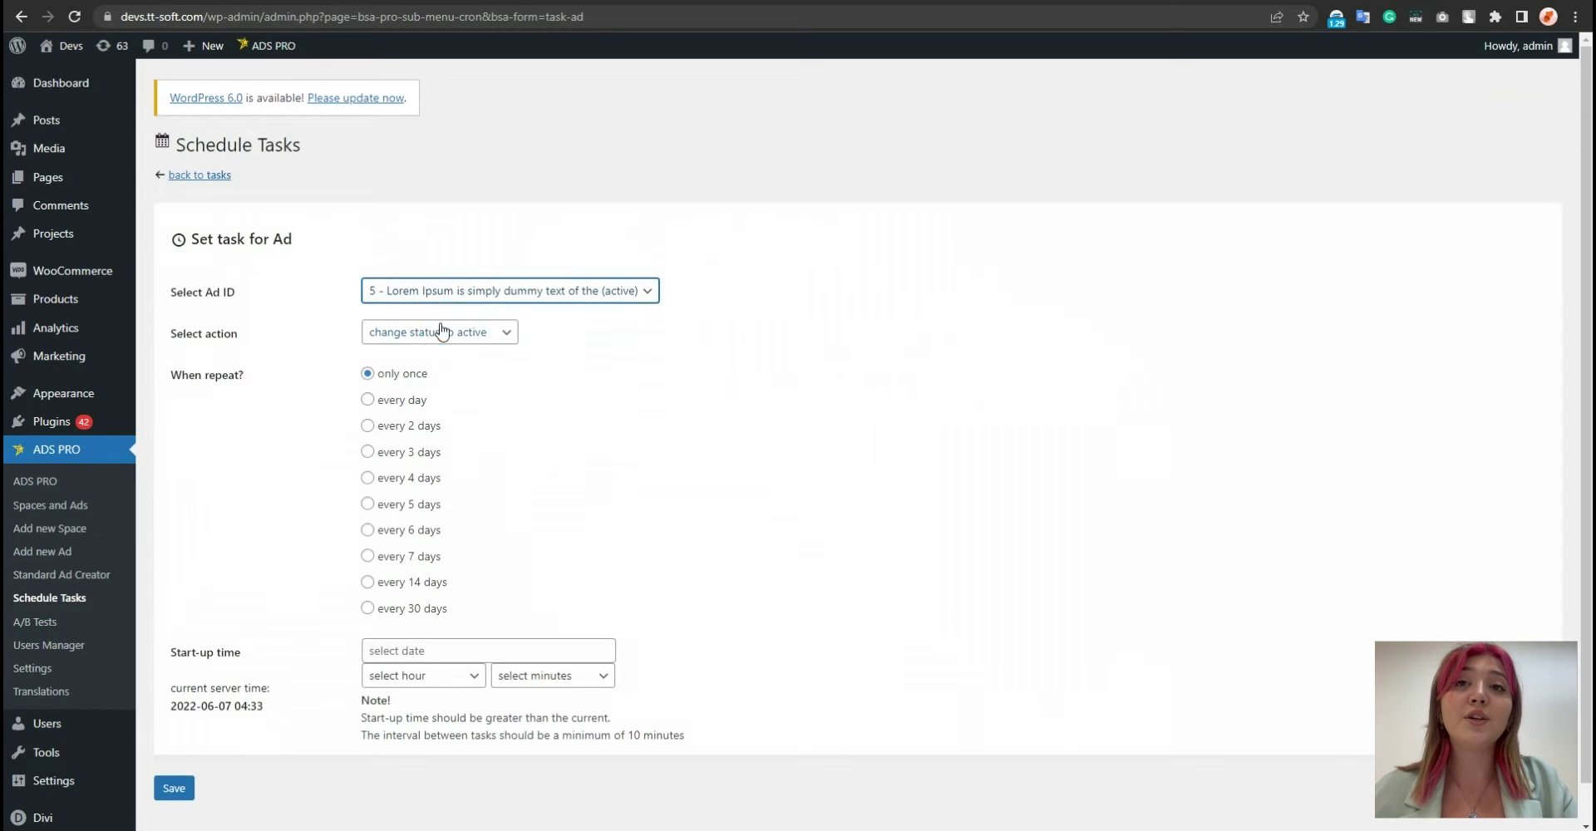
click(442, 332)
click(428, 350)
scroll(669, 376, down, 1)
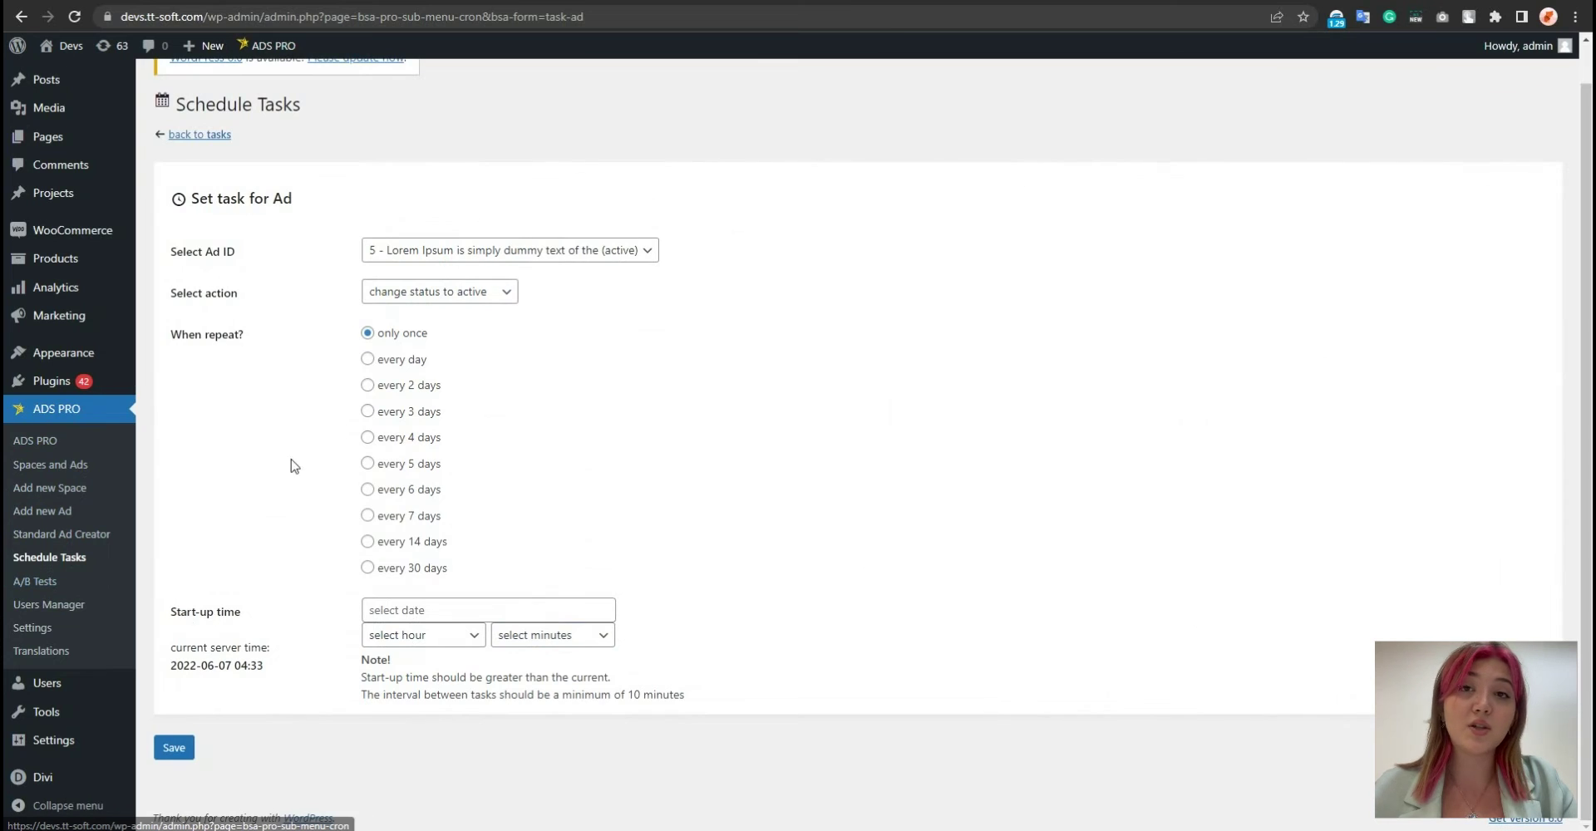
Run A/B test comparisons, first with the preselected ads and then with ad 4 against ad 5
click(35, 582)
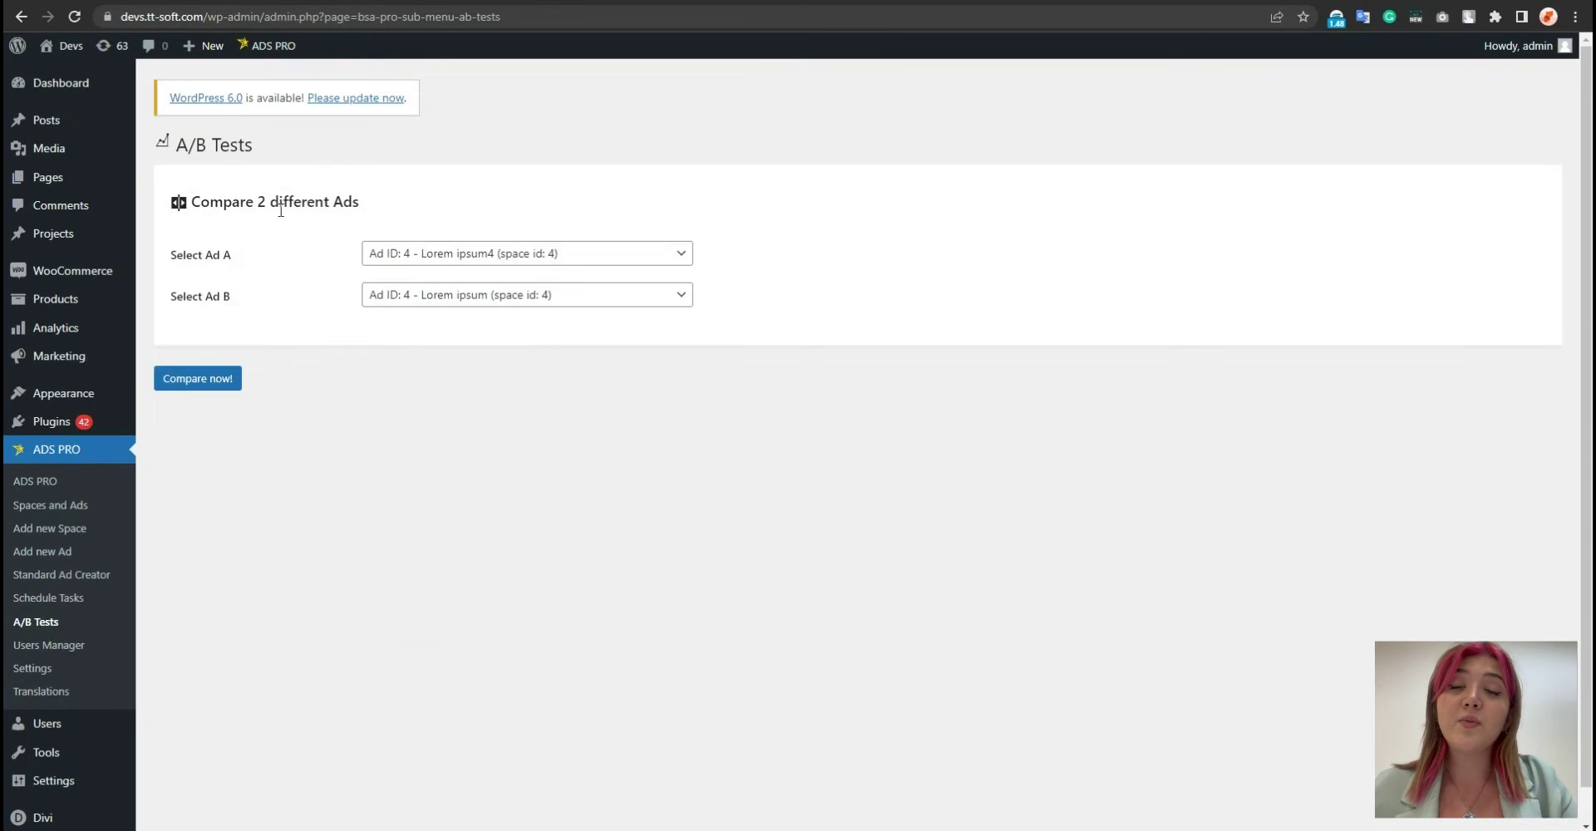
click(220, 379)
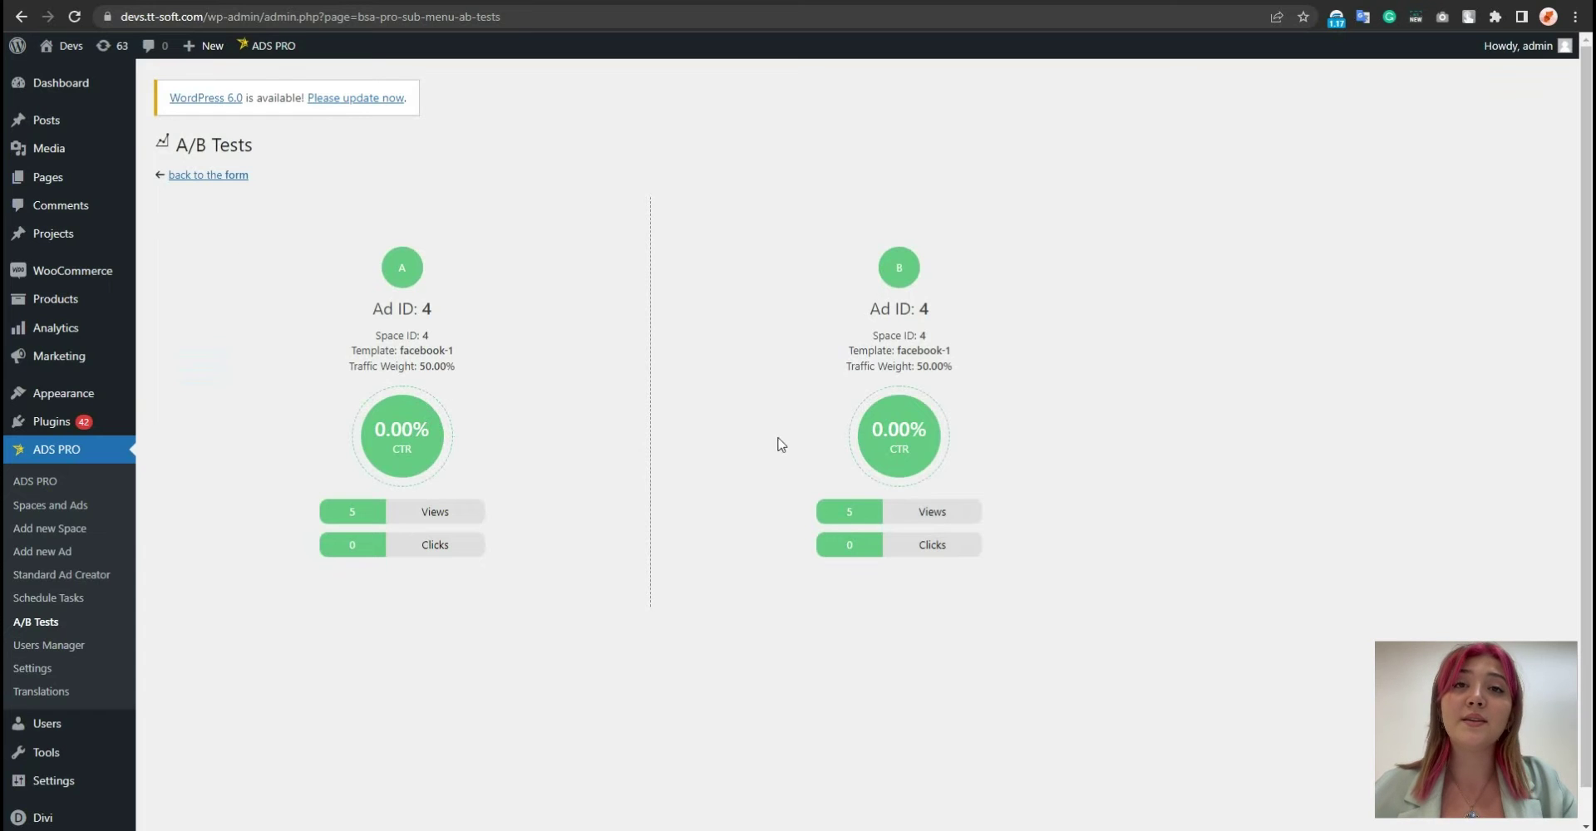
click(220, 175)
click(439, 254)
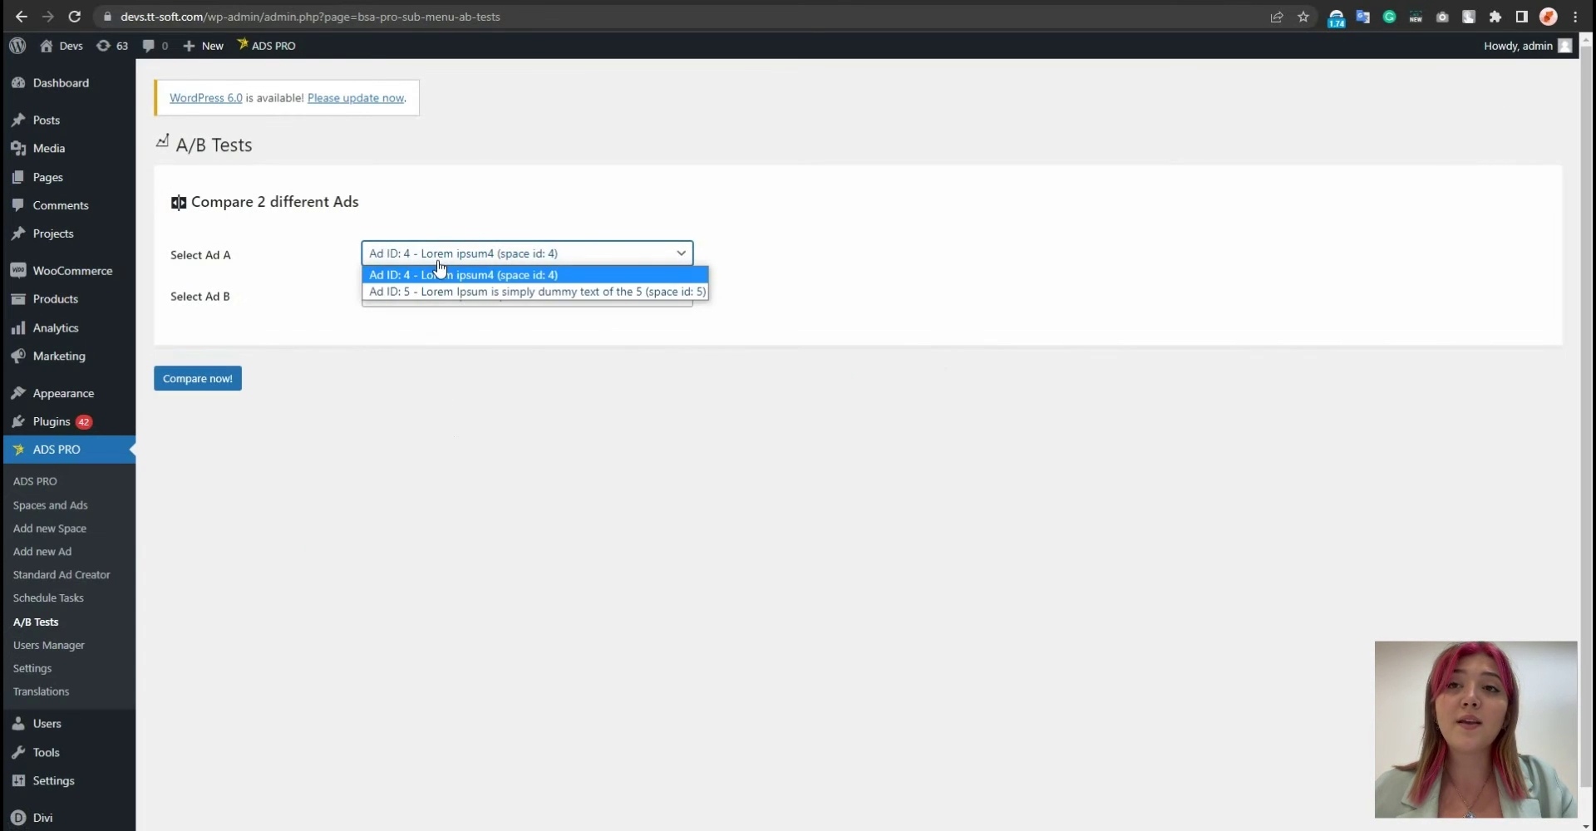
click(438, 297)
click(440, 330)
click(198, 380)
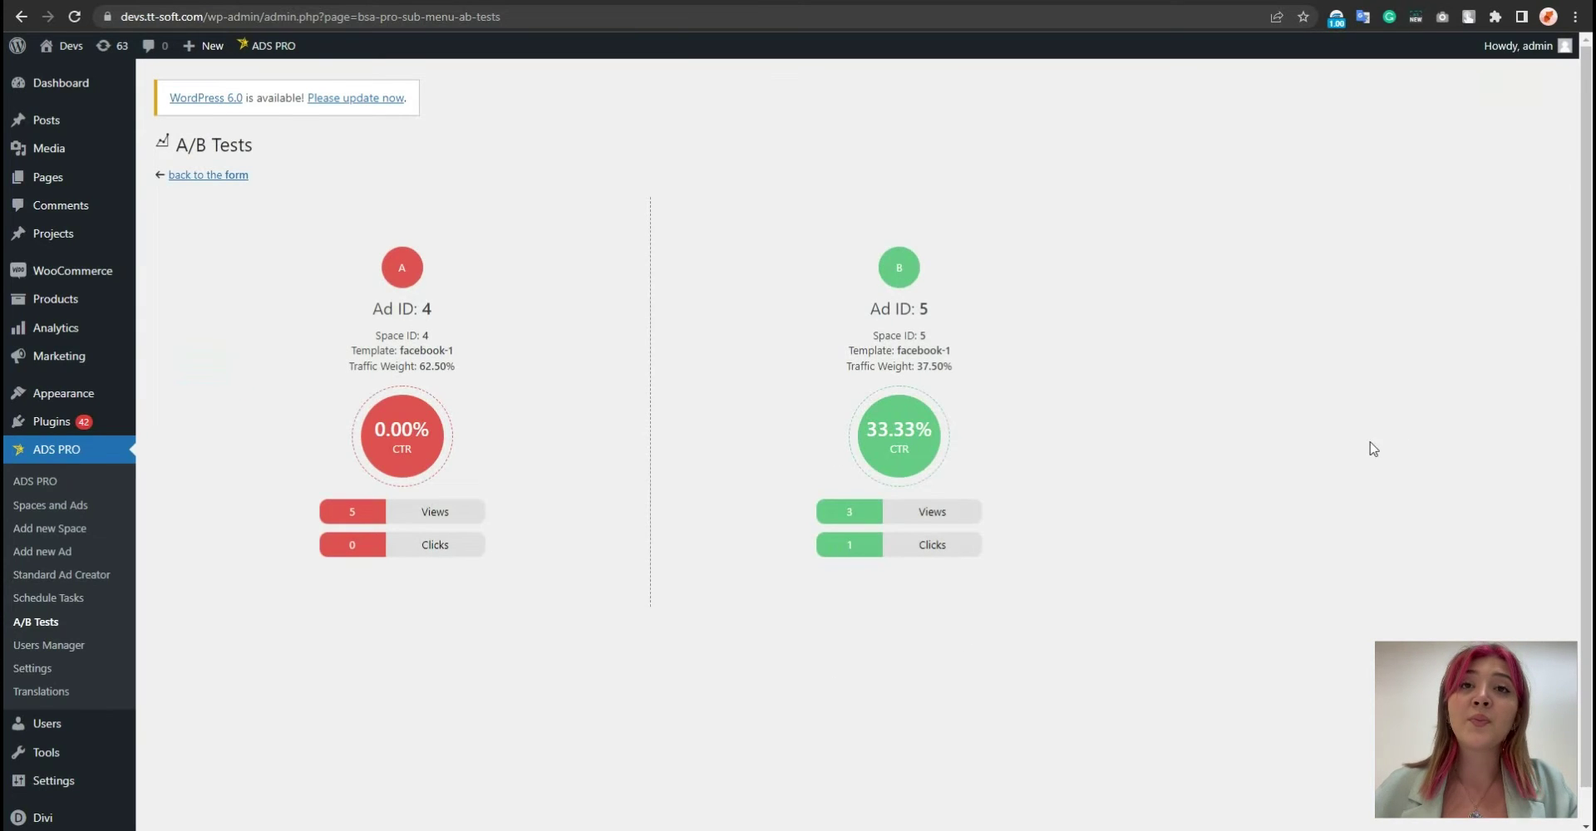
Increase the free ads of the ADSPRO user by 1 in the Users Manager, save, and return to the users list
click(45, 646)
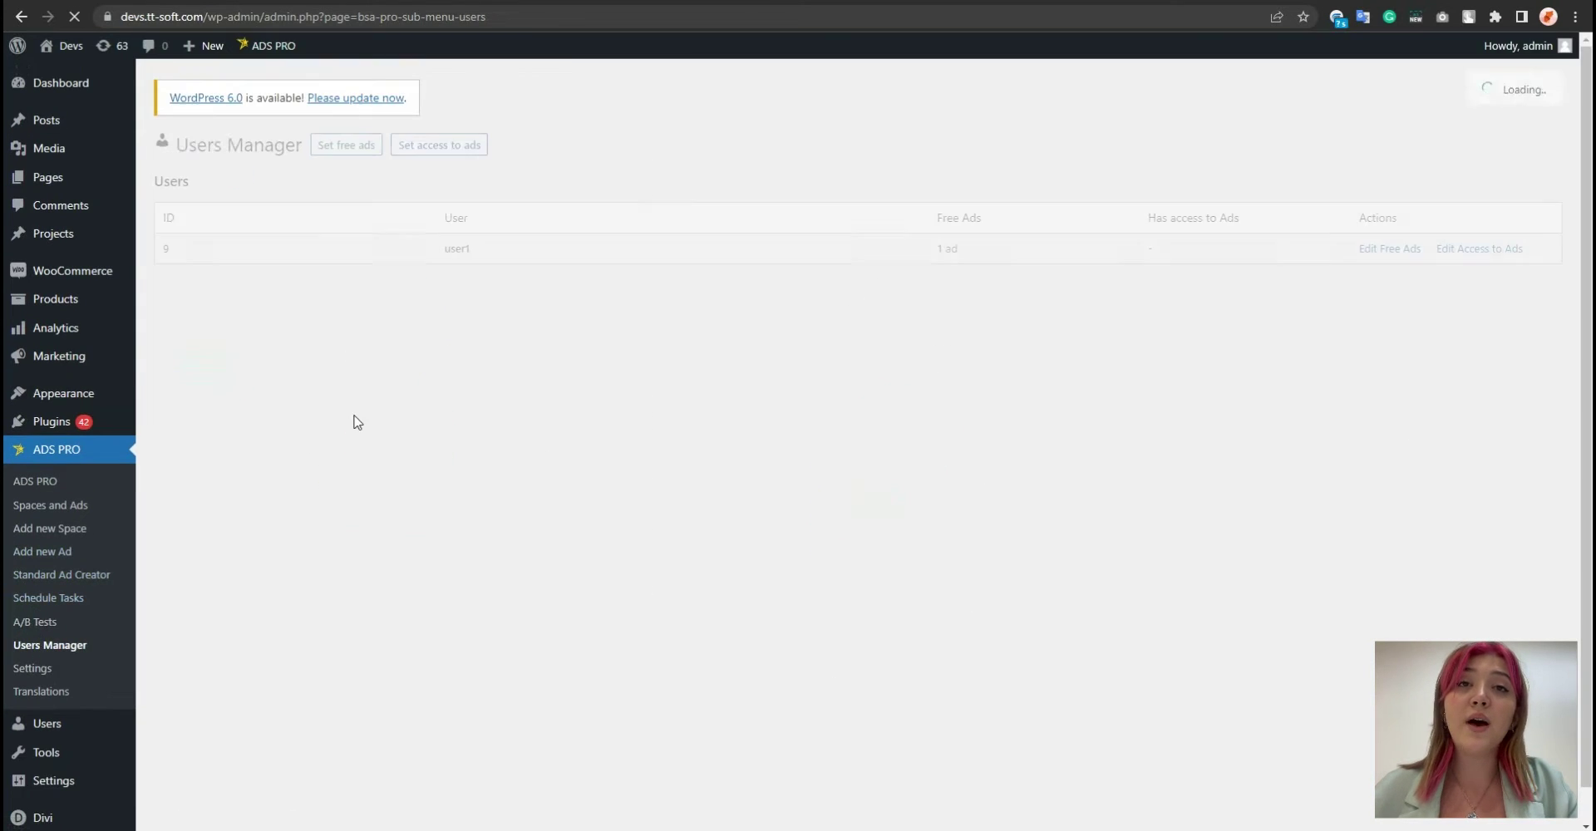
click(345, 145)
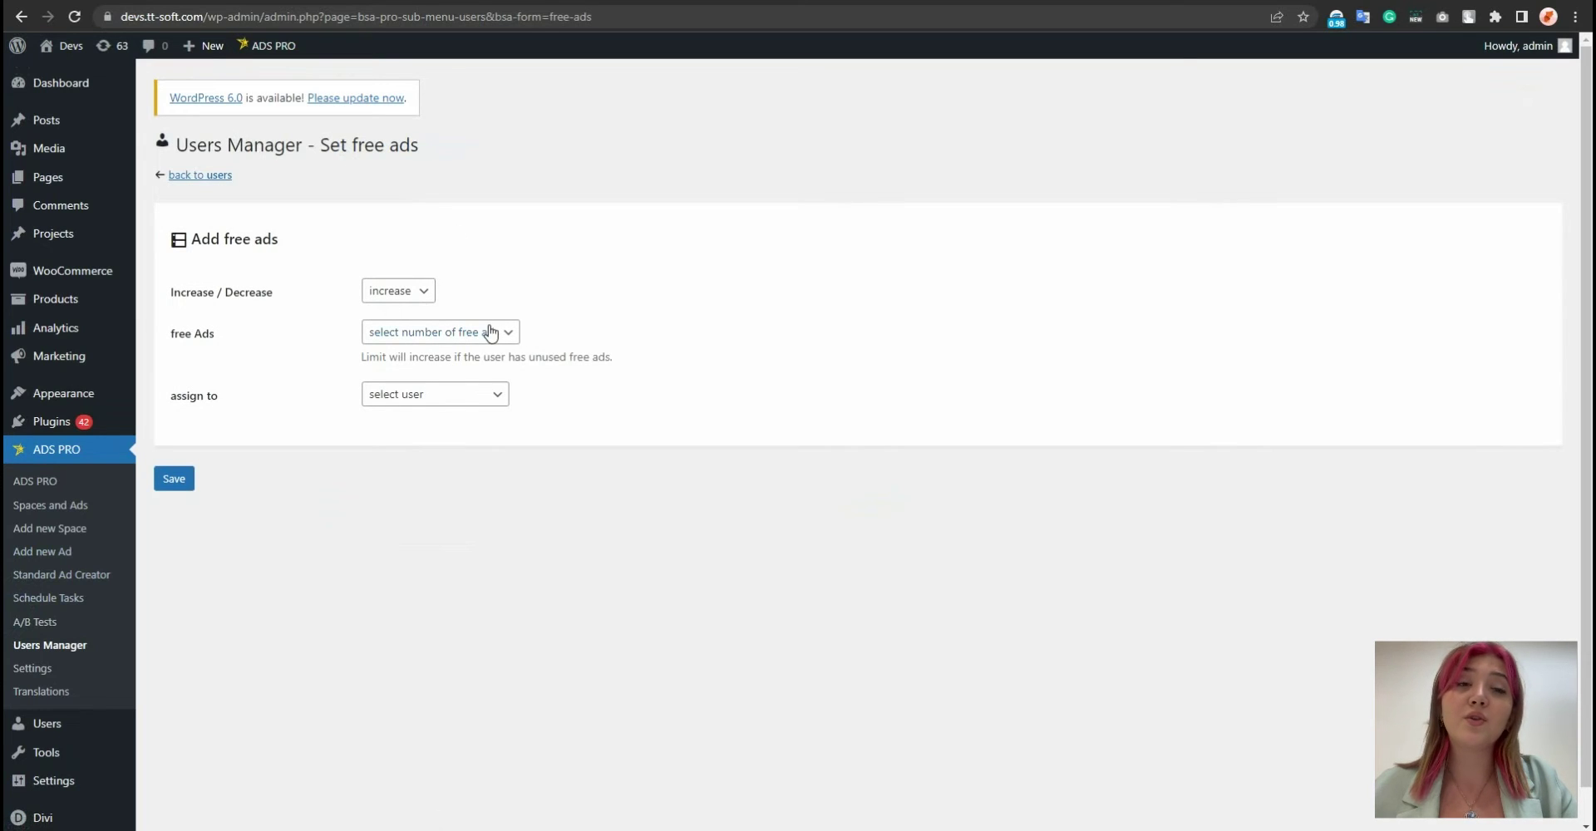
click(491, 332)
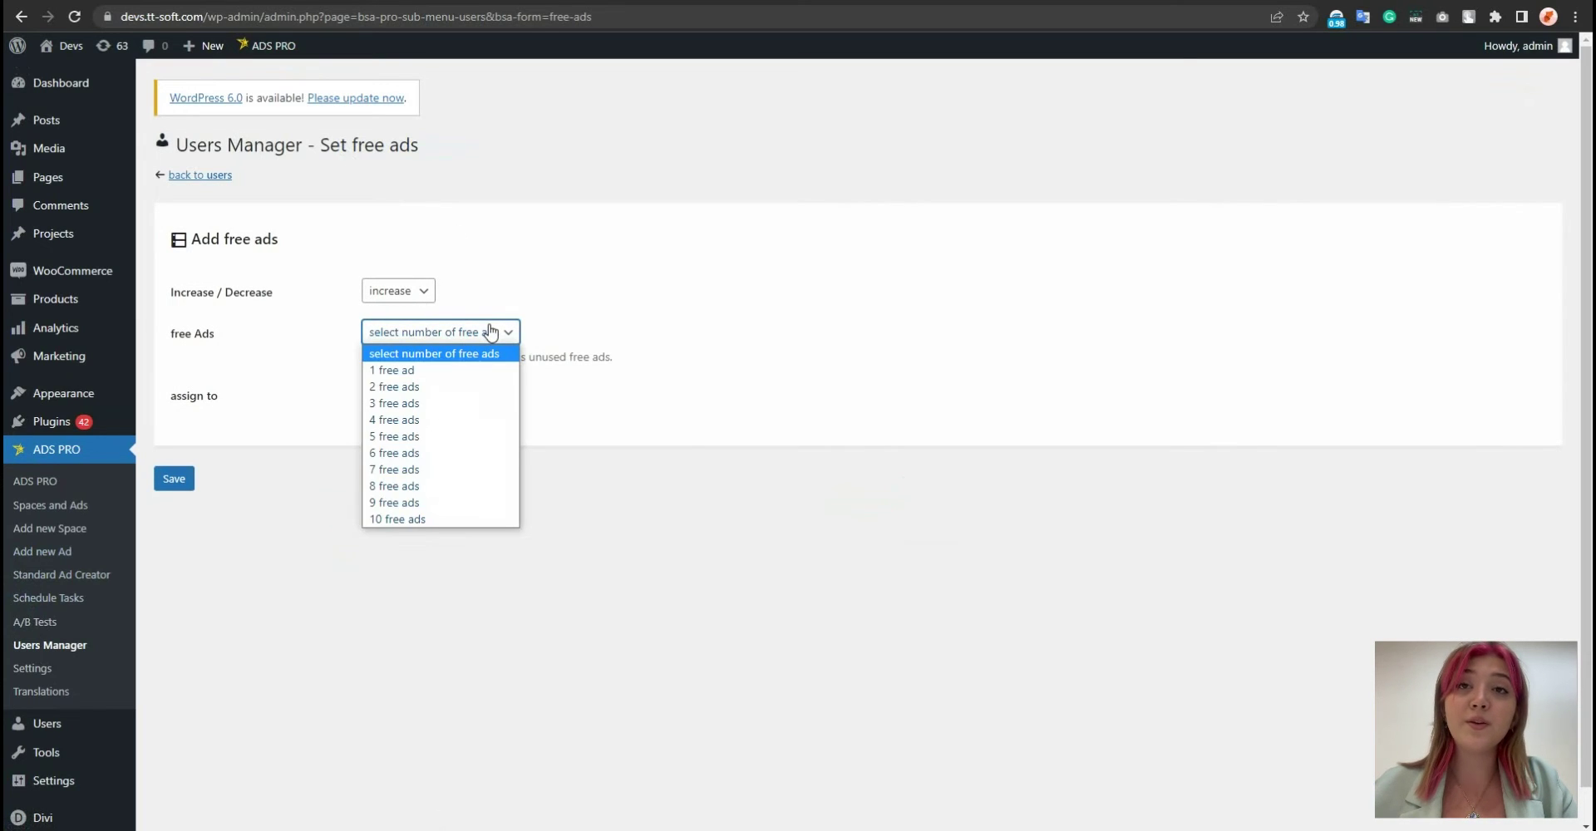
click(414, 371)
click(416, 394)
click(416, 396)
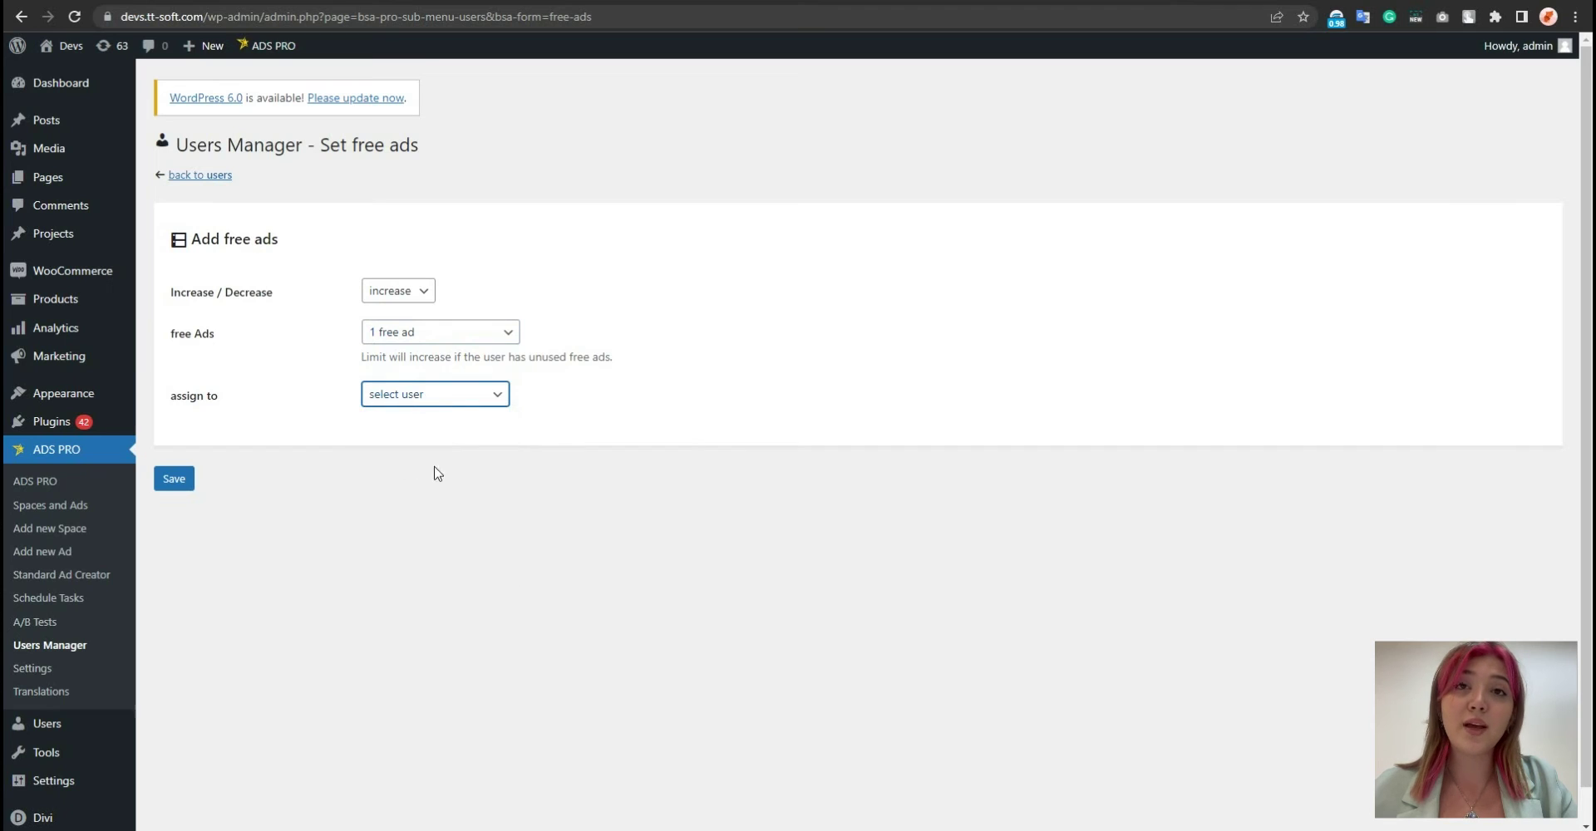
click(426, 394)
click(494, 430)
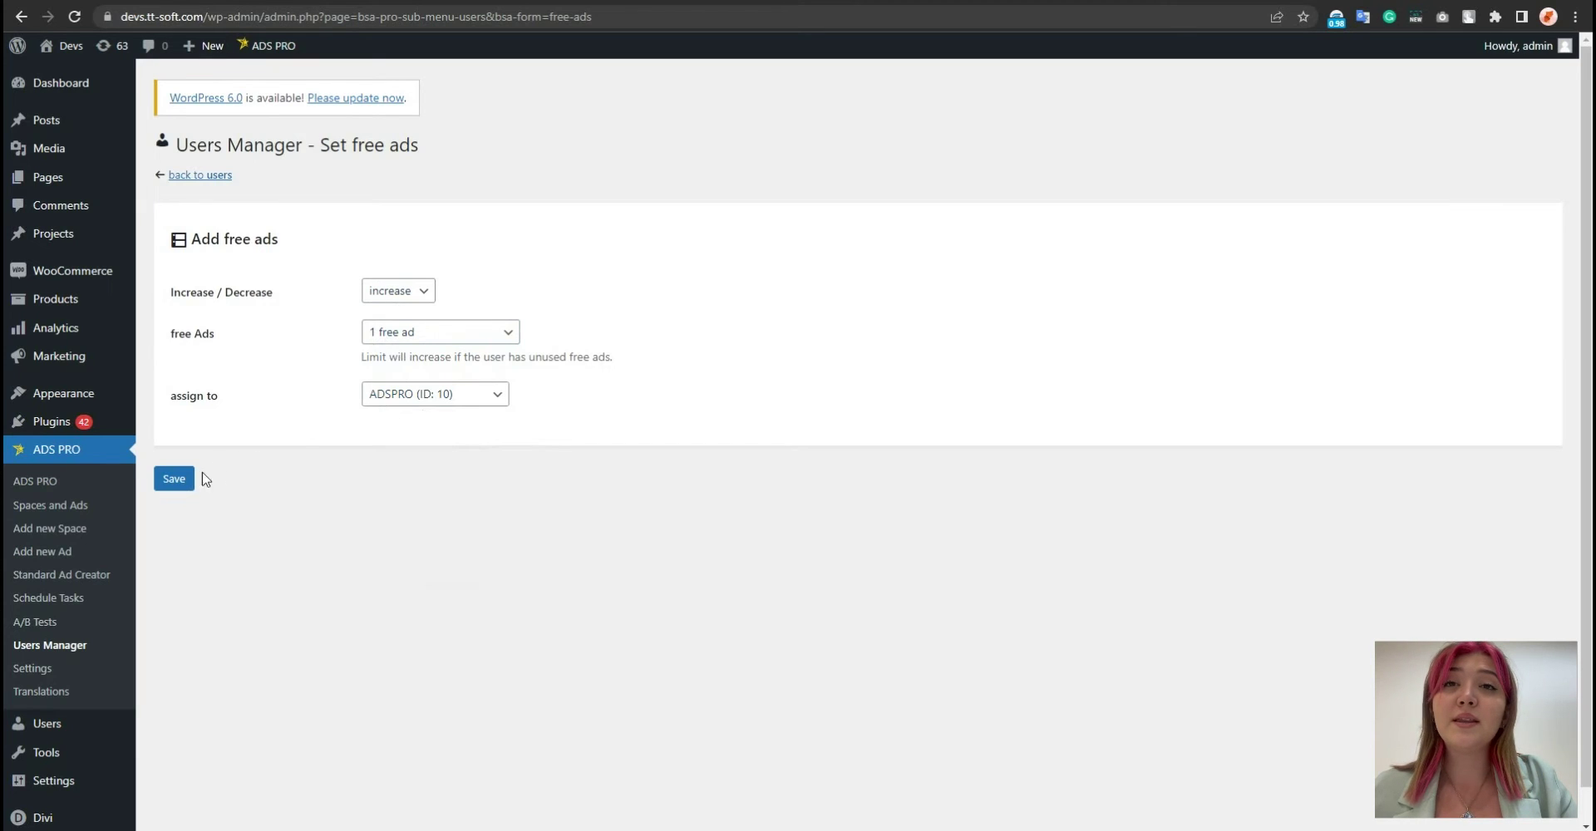
click(171, 477)
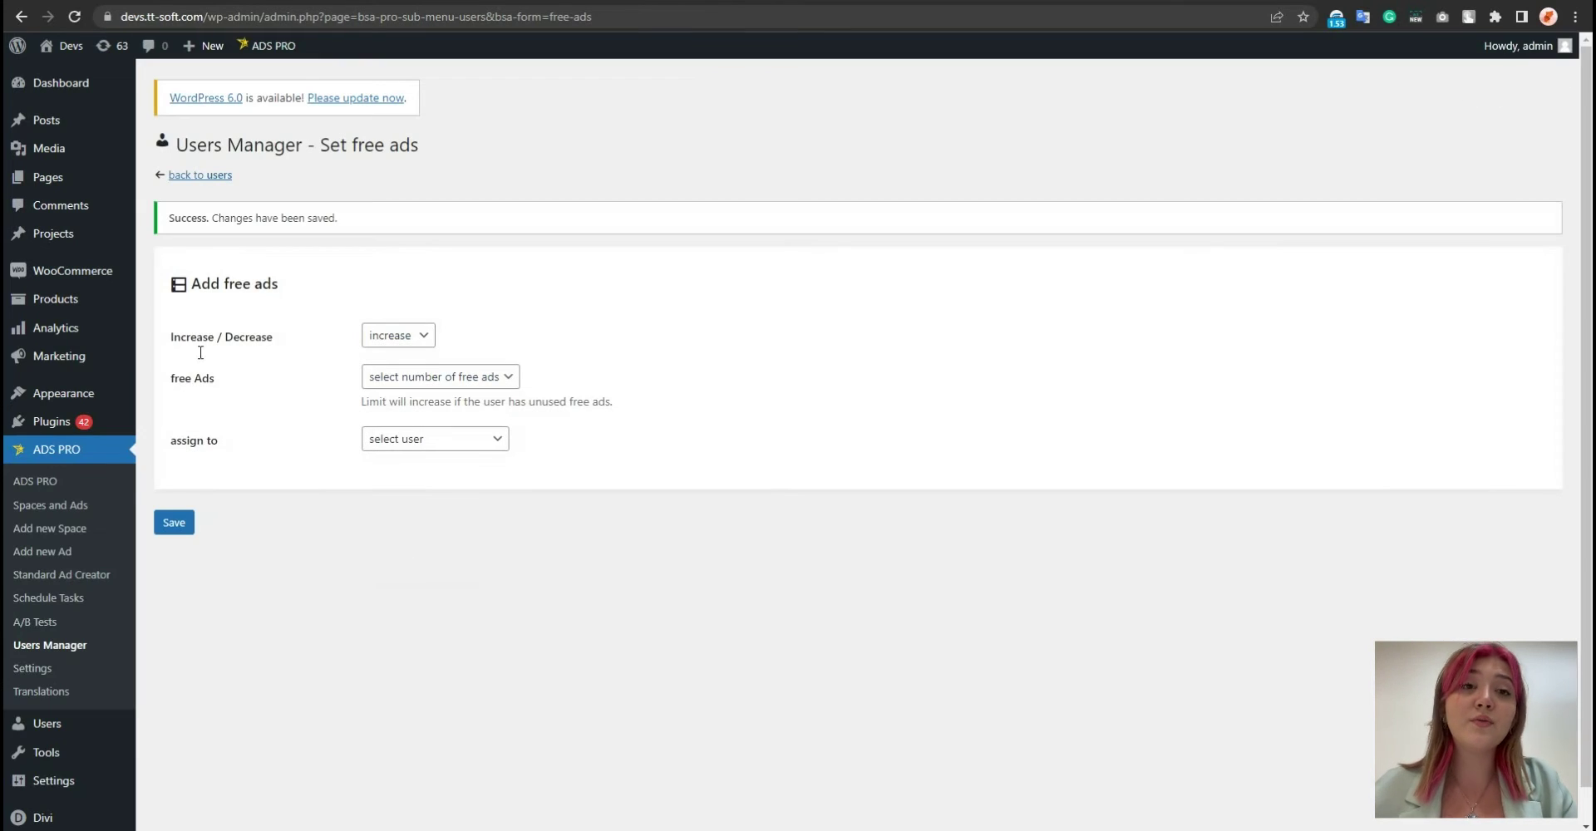
click(200, 176)
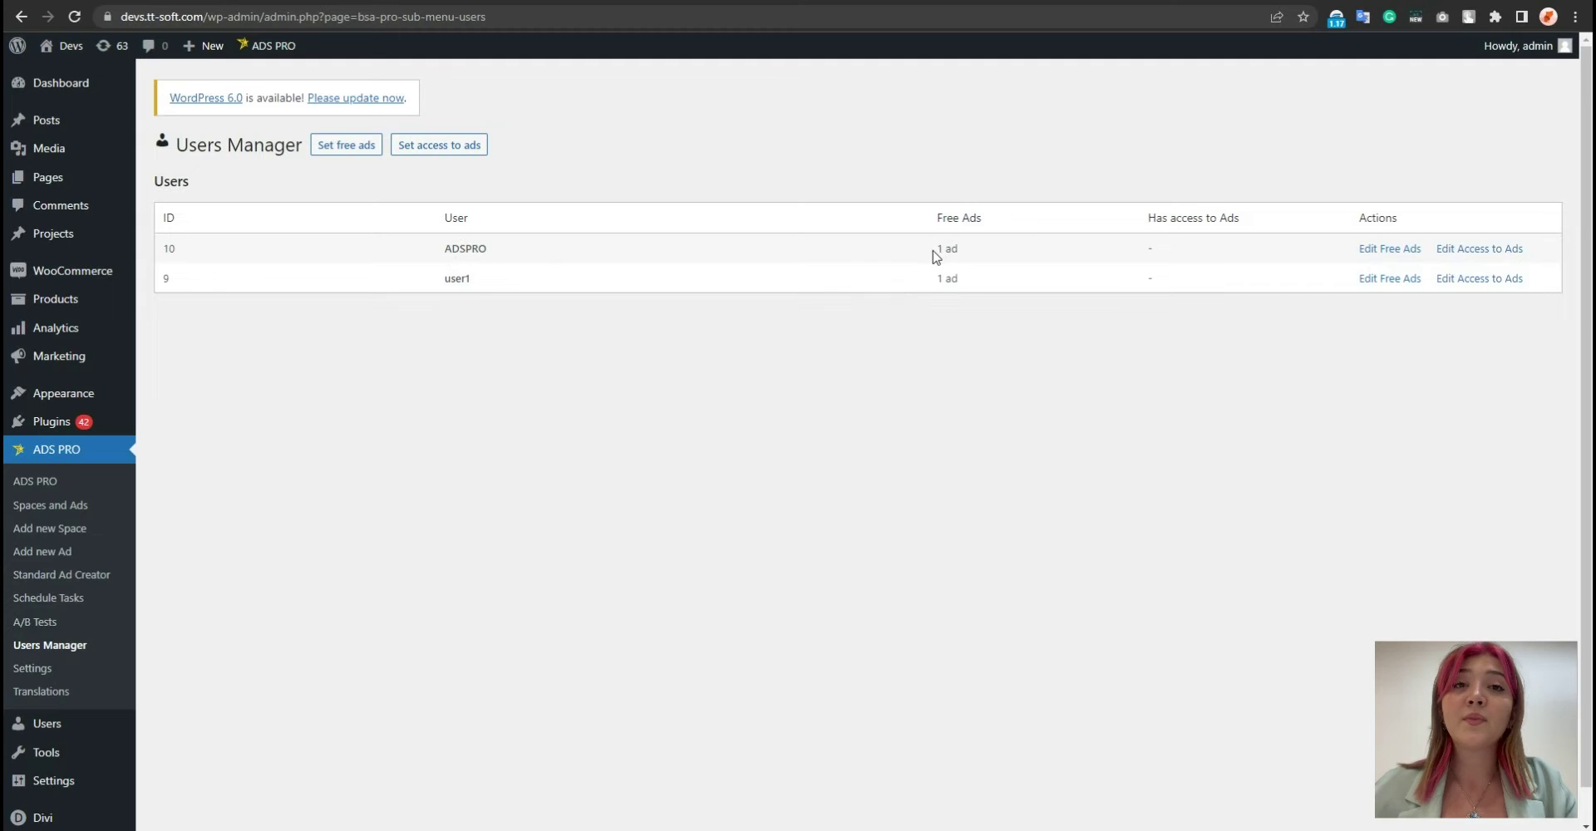
Examine the plugin's Translations page, covering the Order Form, Payments, Alerts and Statistics texts
scroll(935, 256, down, 1)
click(57, 660)
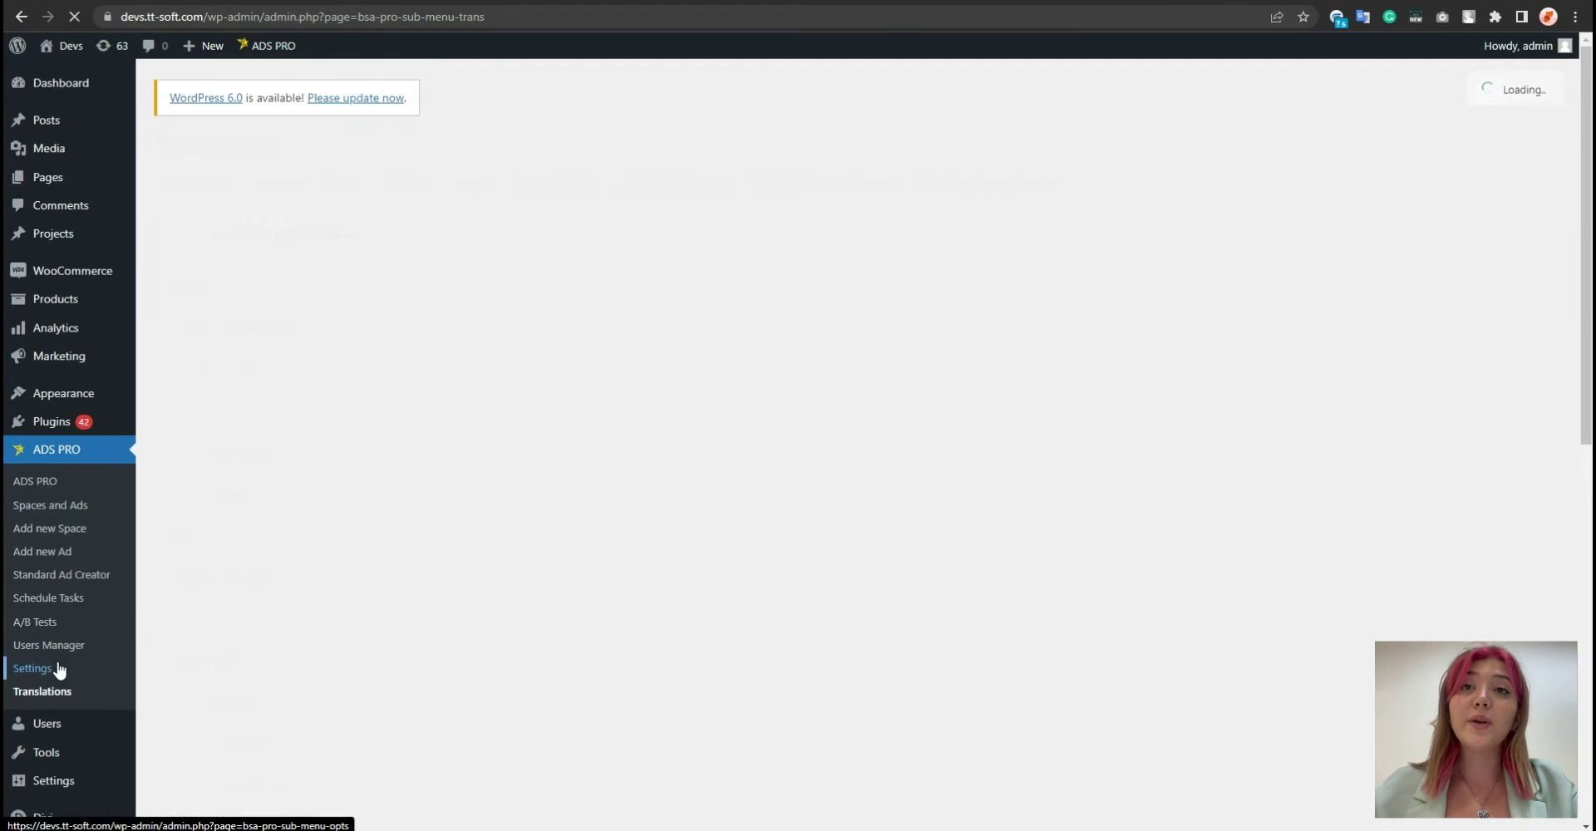
scroll(367, 323, down, 2)
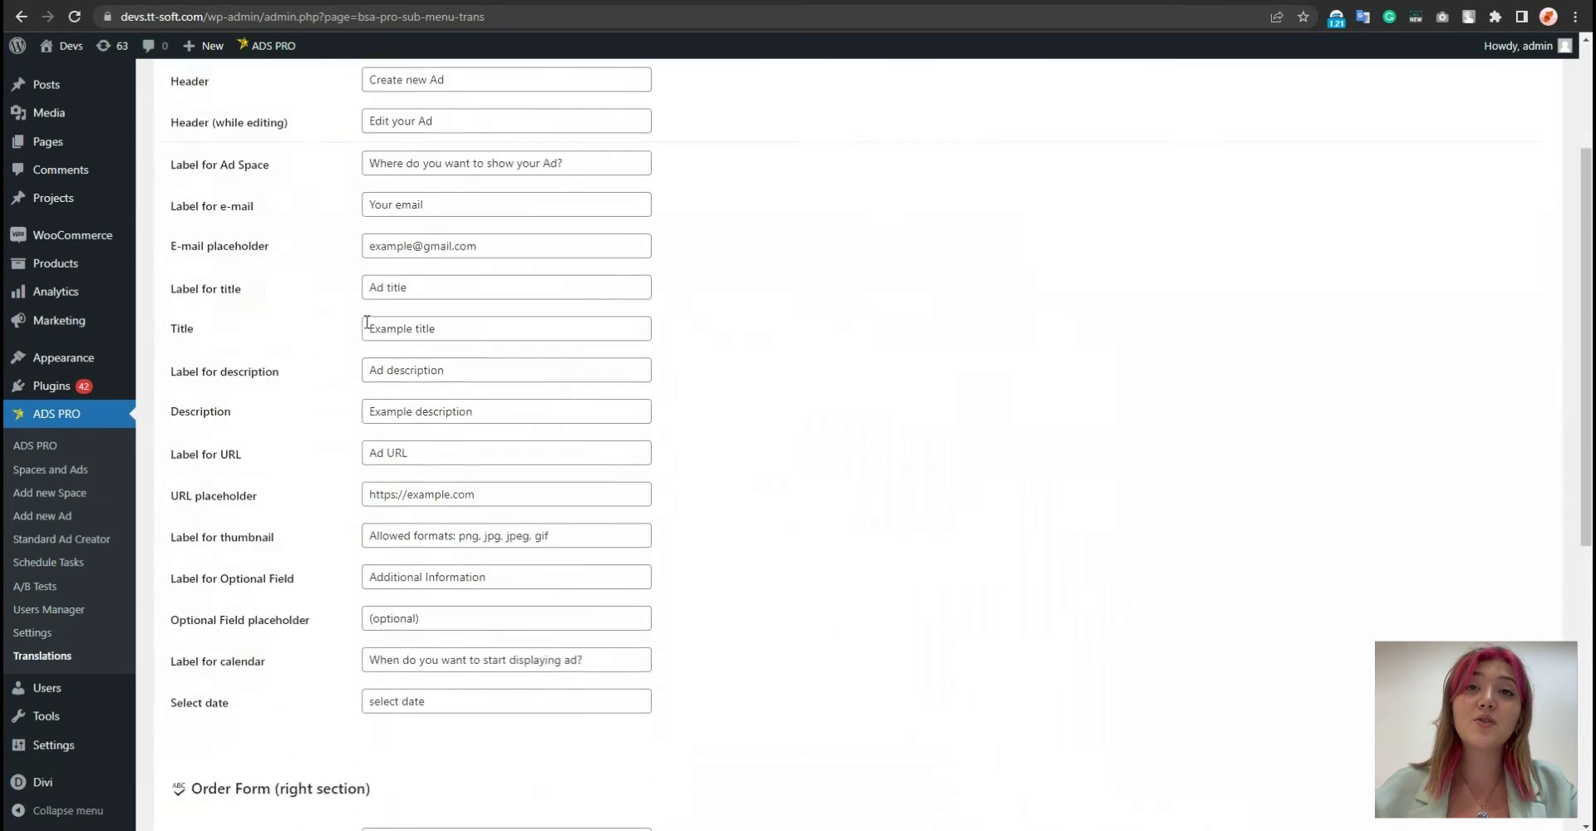
scroll(367, 322, down, 5)
scroll(409, 405, up, 7)
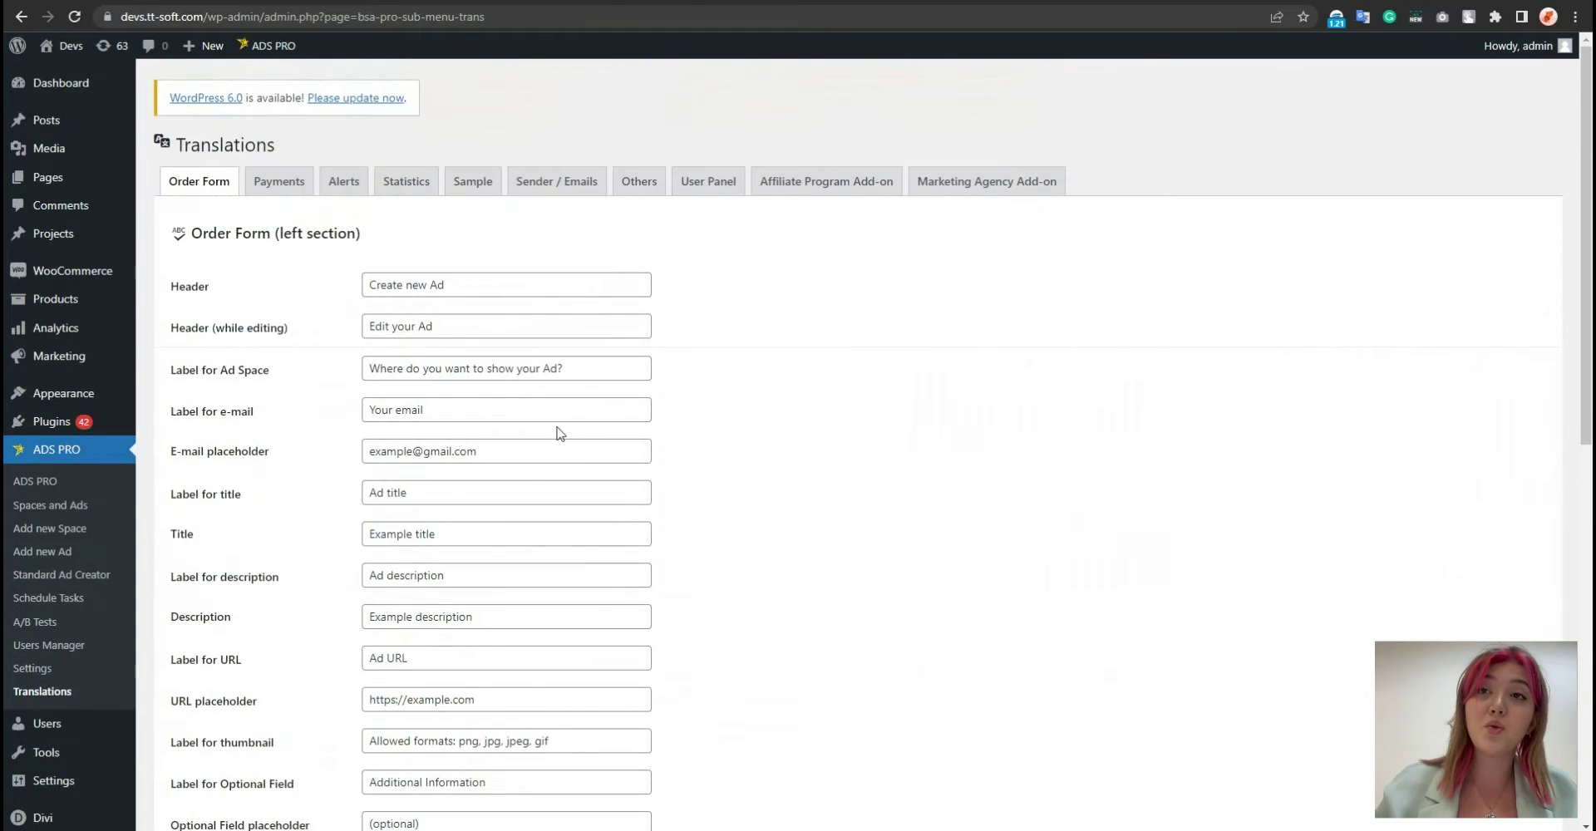
click(301, 191)
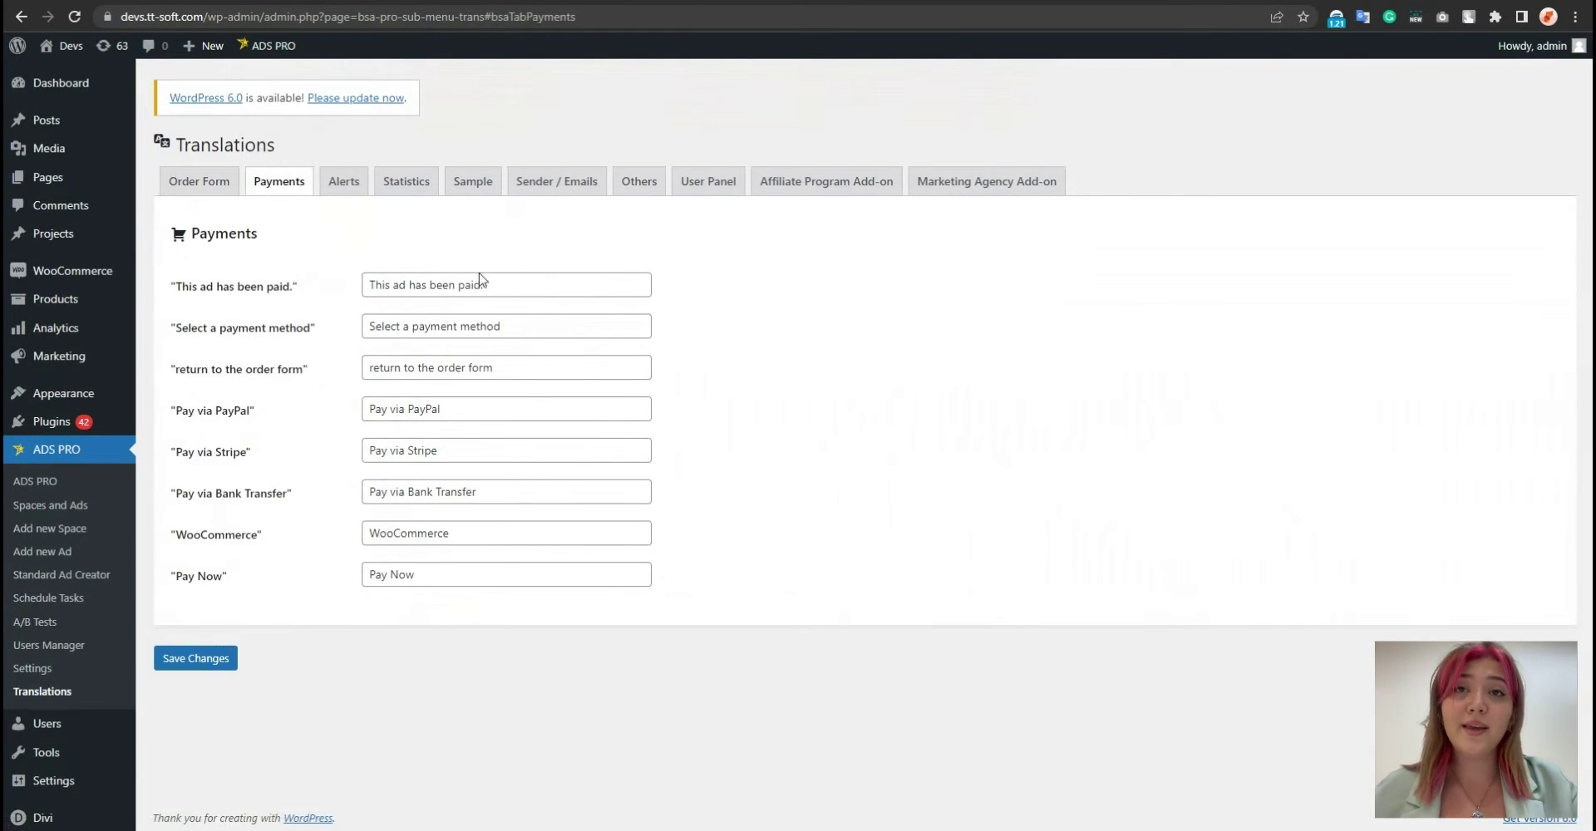
click(343, 183)
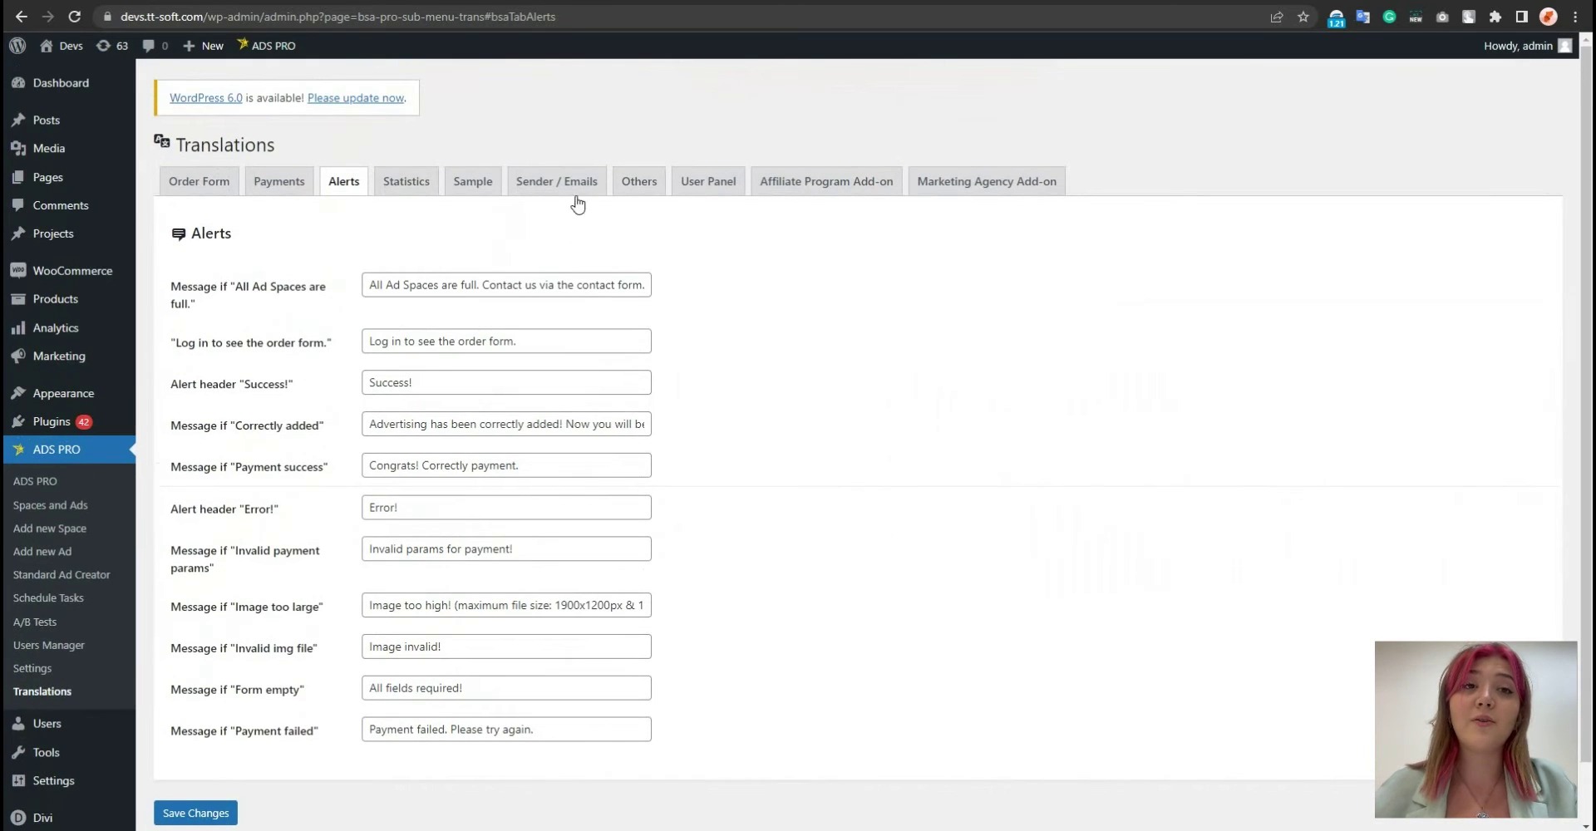
click(408, 178)
scroll(310, 279, up, 2)
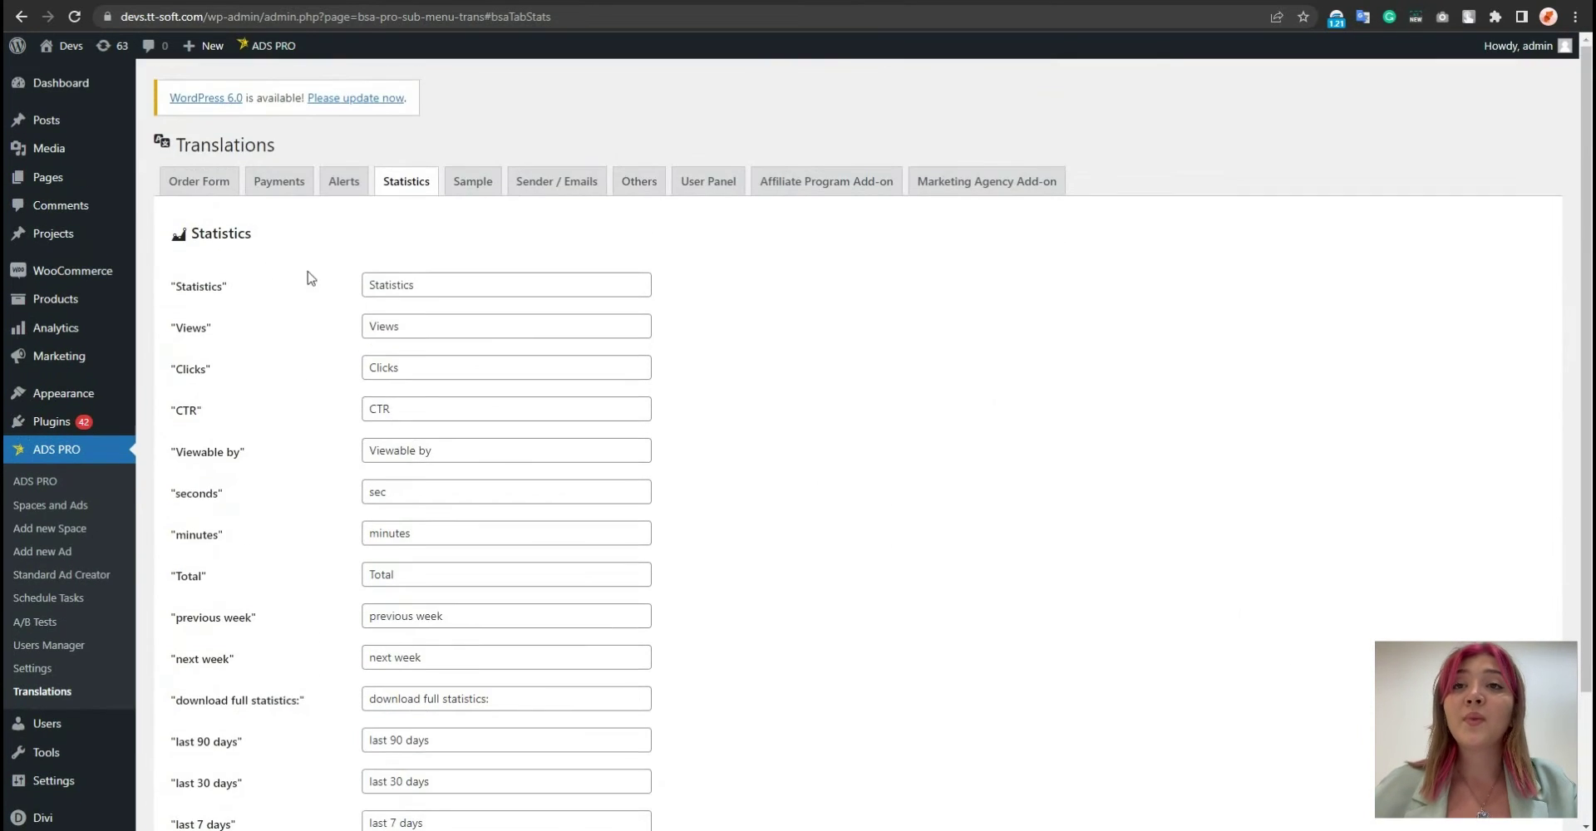
scroll(310, 279, down, 2)
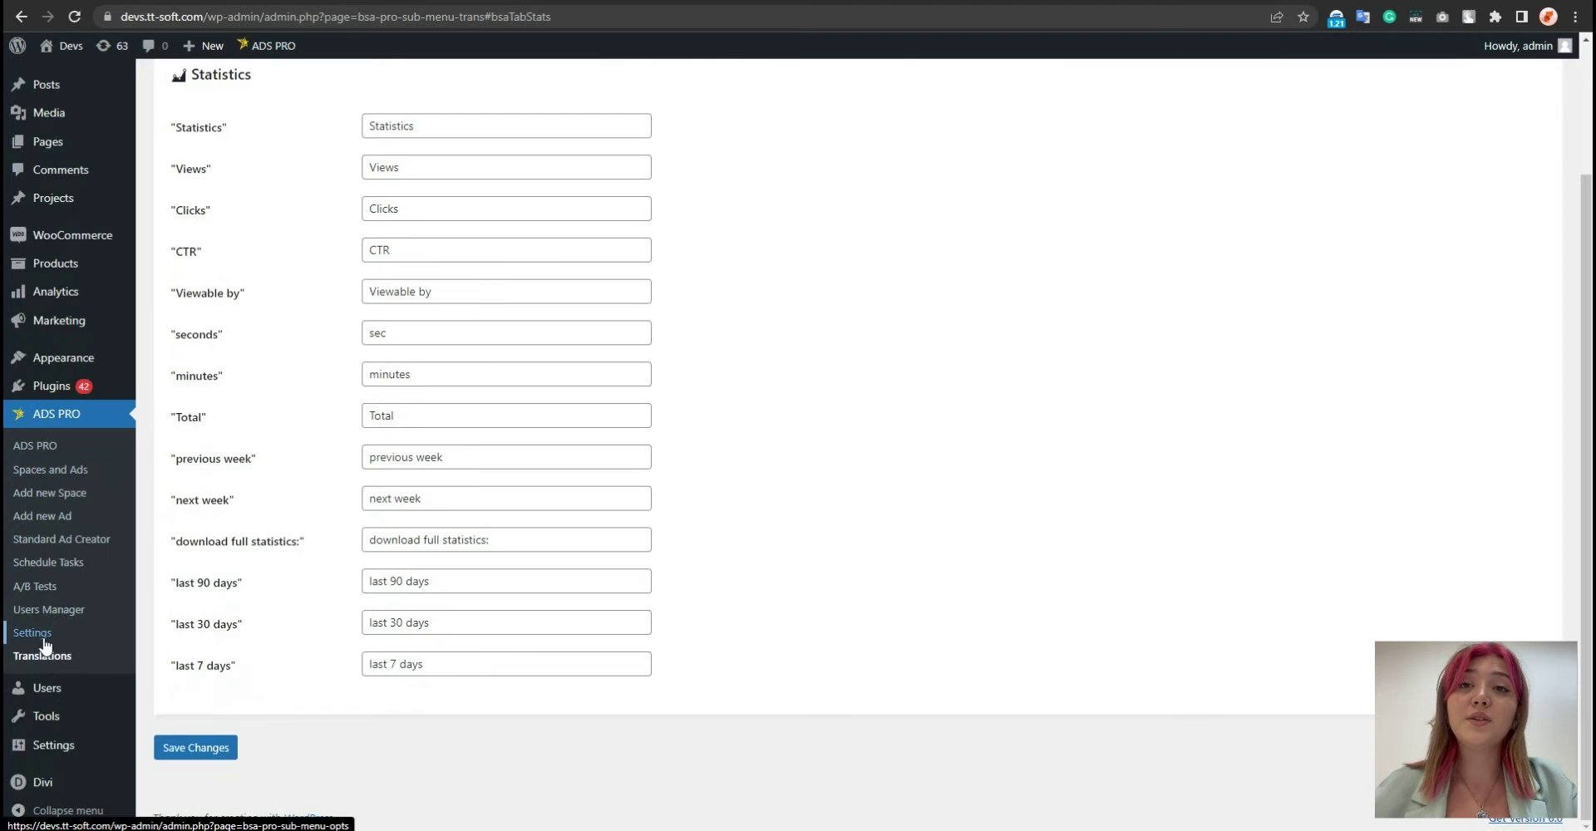
Review the plugin's general payment settings and copy the order form shortcode [bsa_pro_form_and_stats]
click(41, 633)
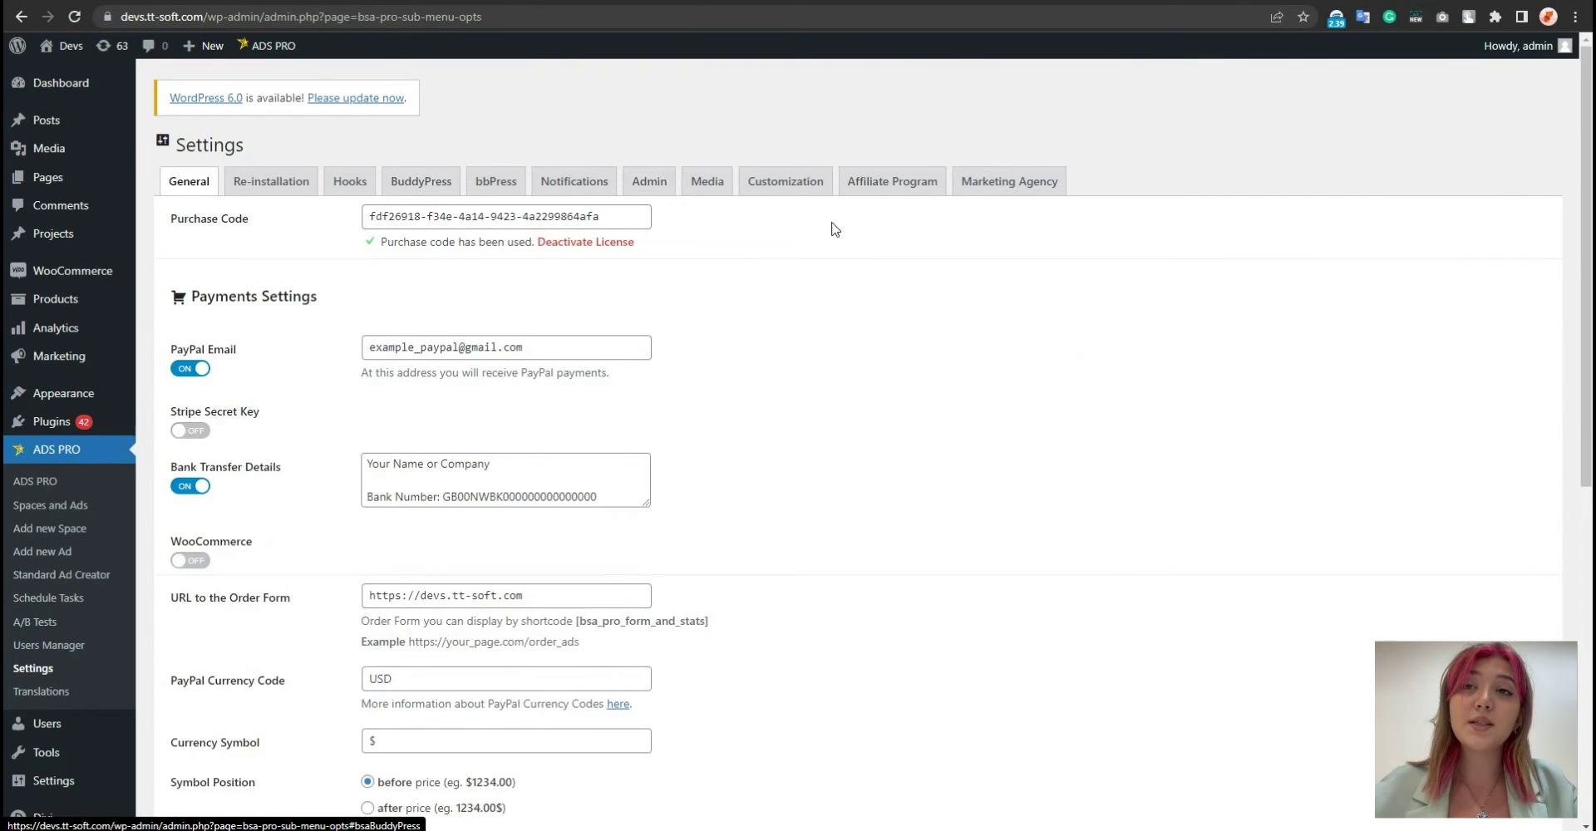
scroll(880, 348, down, 3)
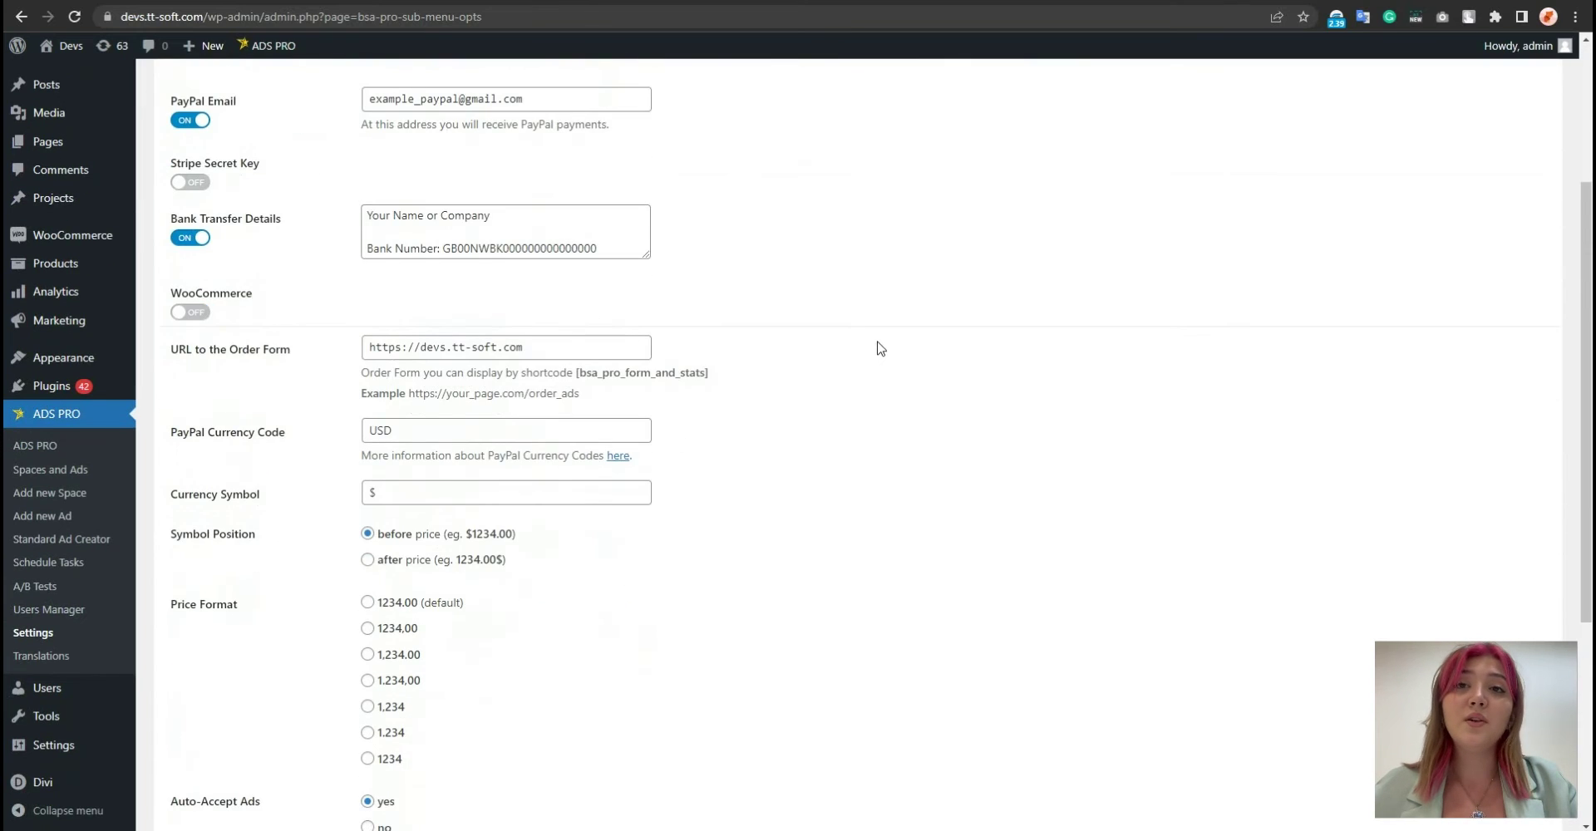
scroll(880, 347, up, 2)
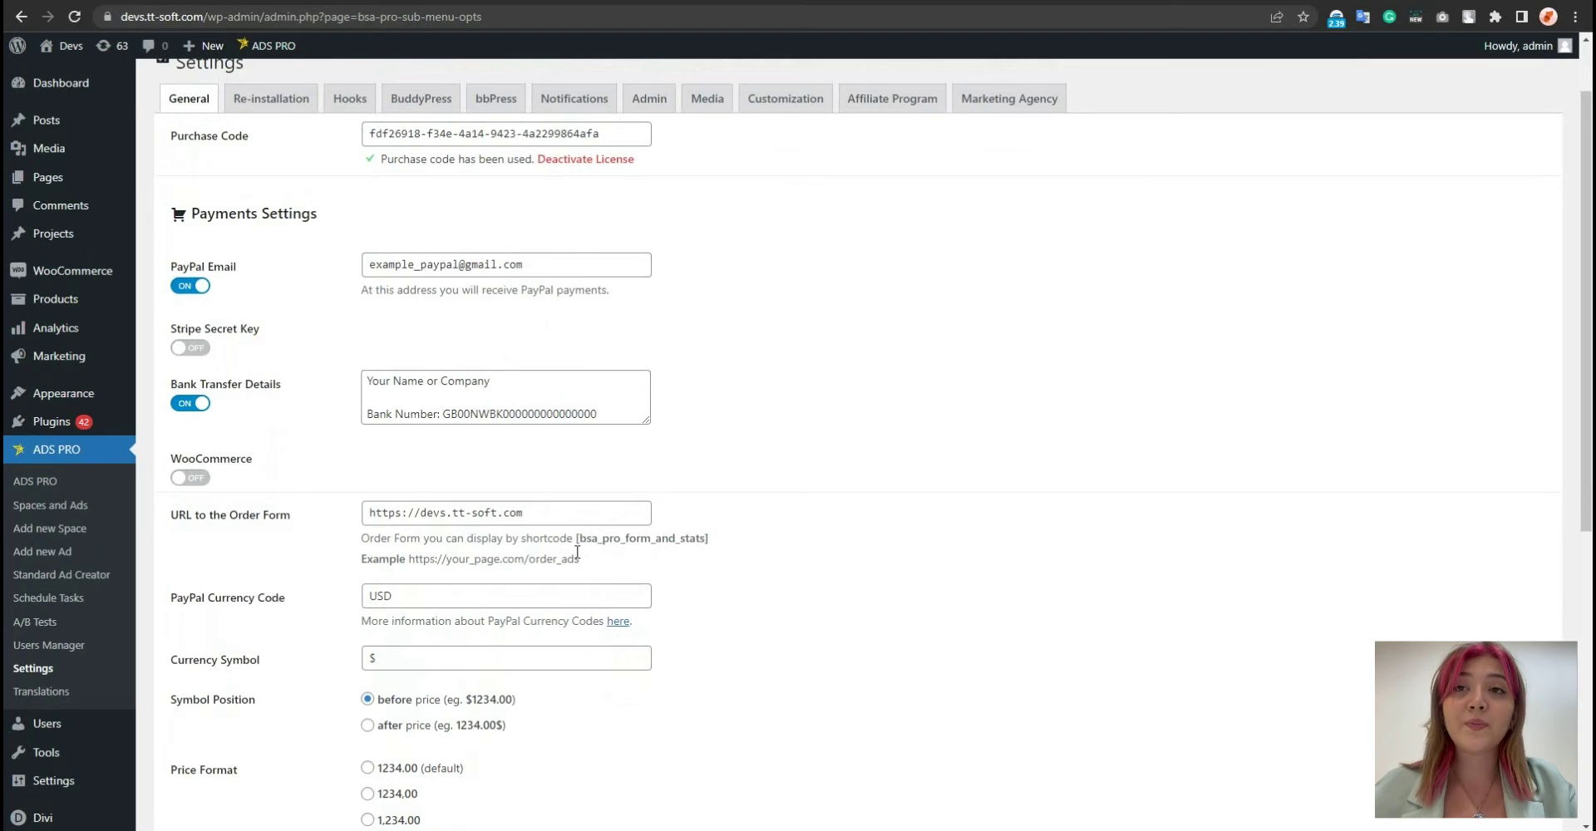
drag(577, 540, 735, 541)
key(ctrl+c)
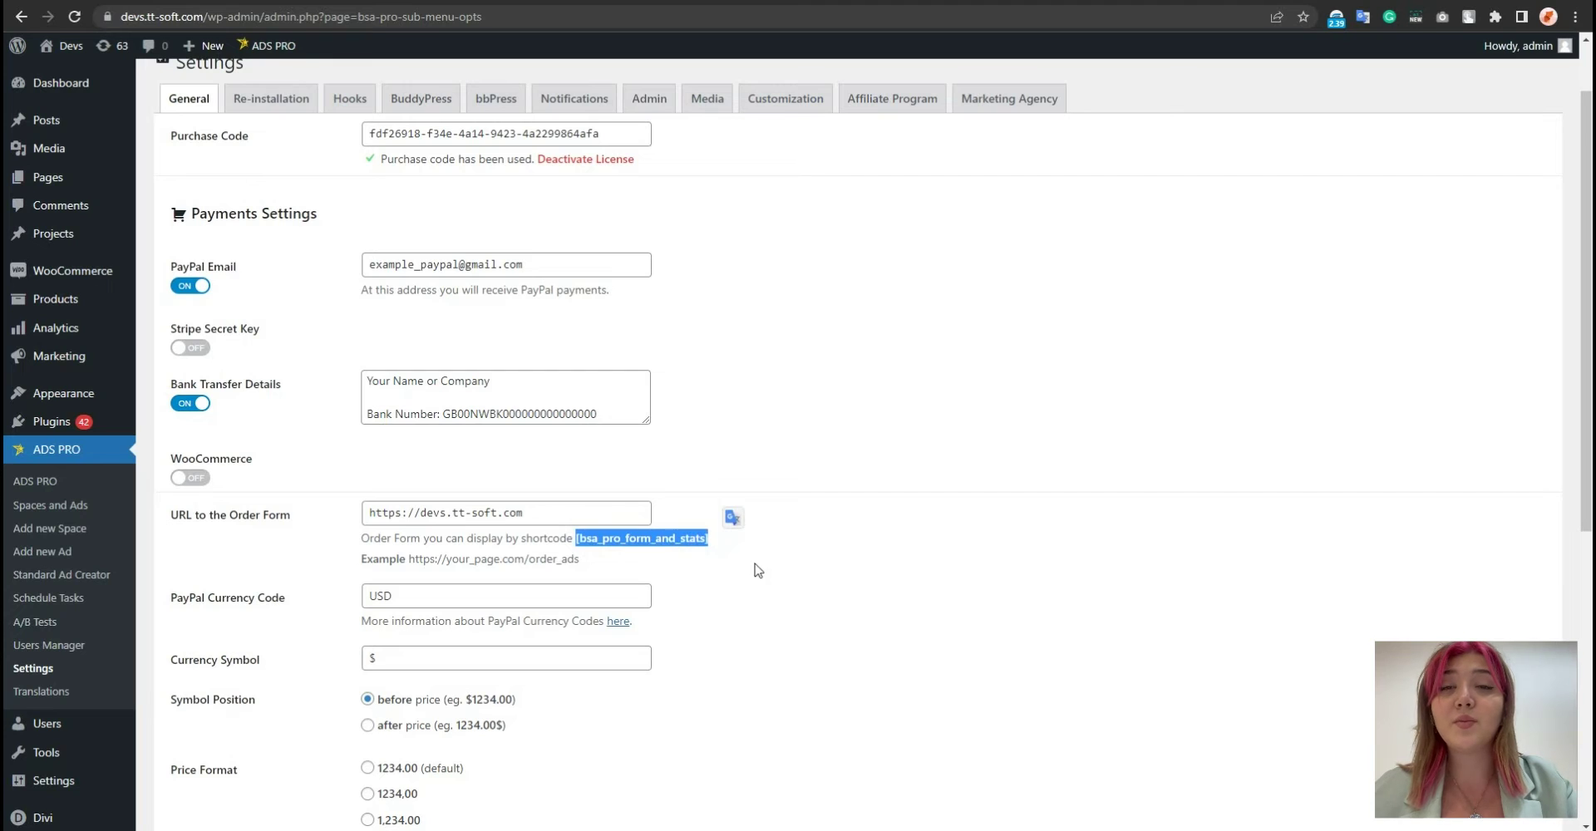
Create a new post containing the shortcode [bsa_pro_form_and_stats]
mouse_move(47, 121)
click(176, 141)
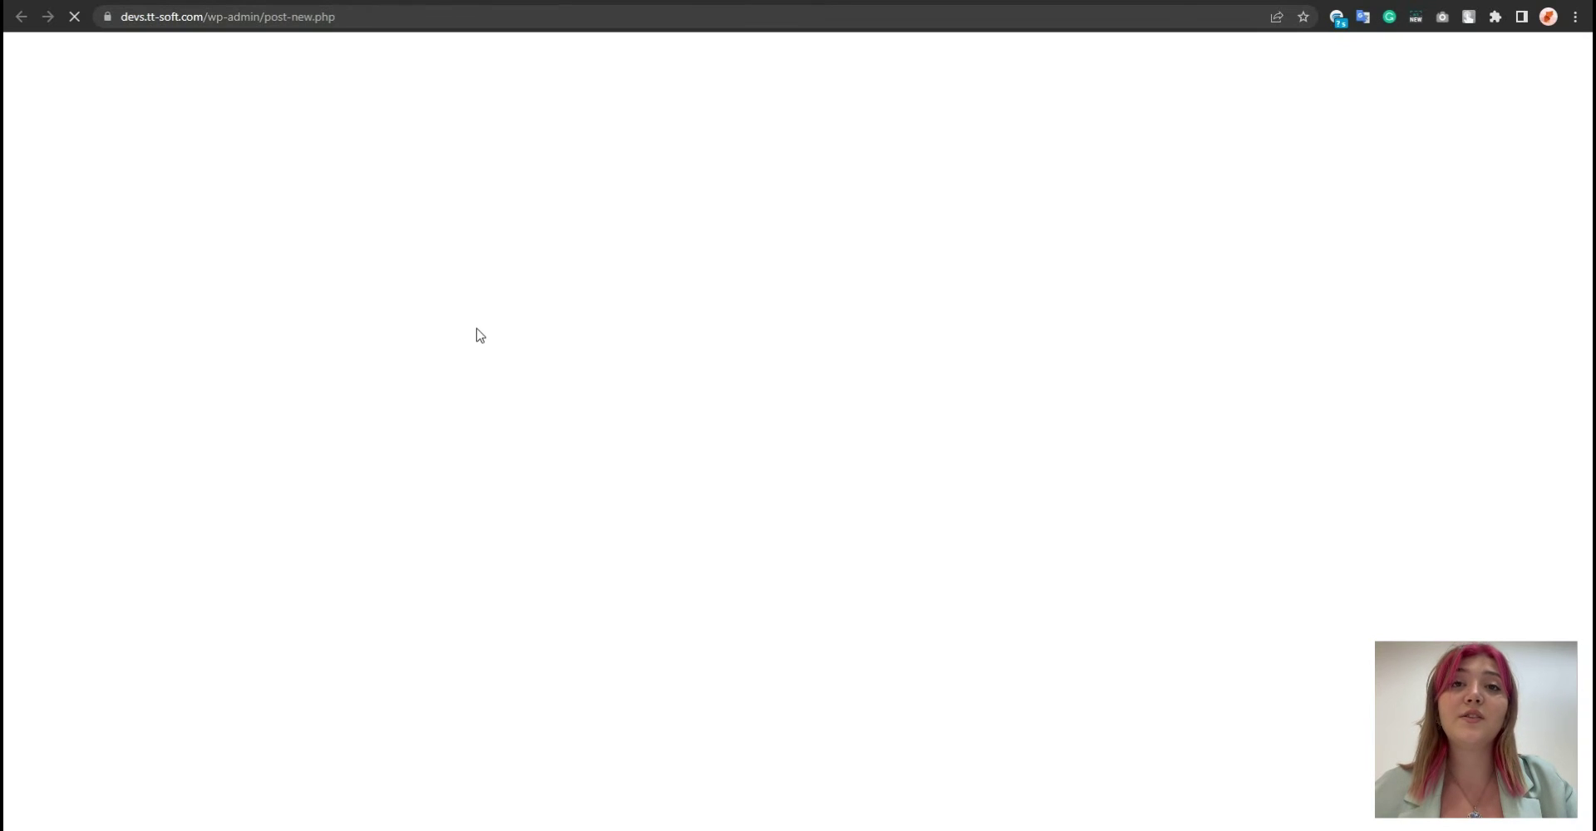
click(740, 382)
key(ctrl+v)
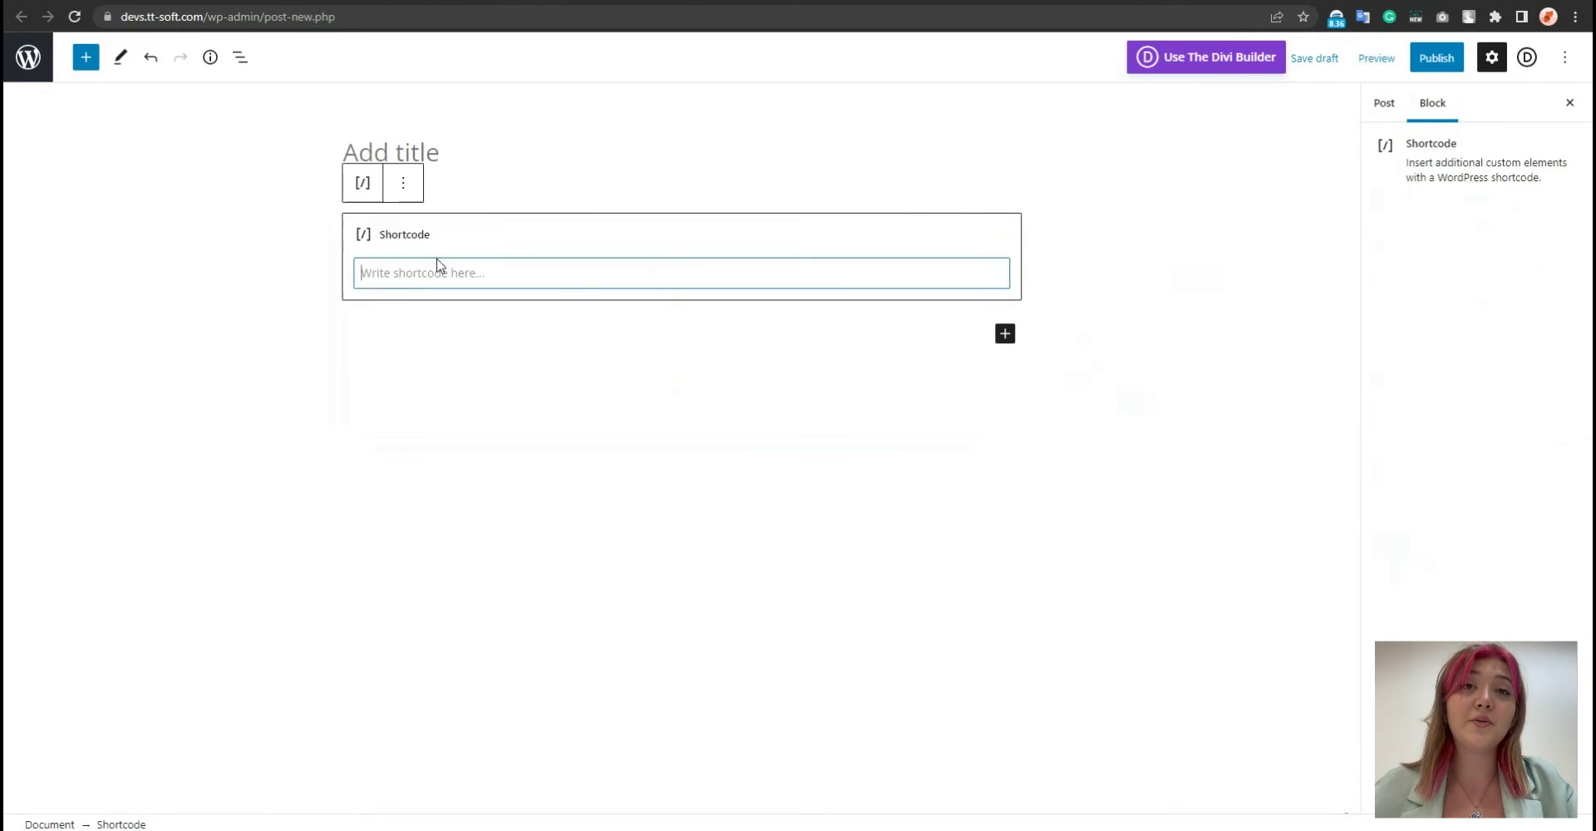
Title the post "Ad Form", publish it and view the published page
click(450, 149)
text(Ad)
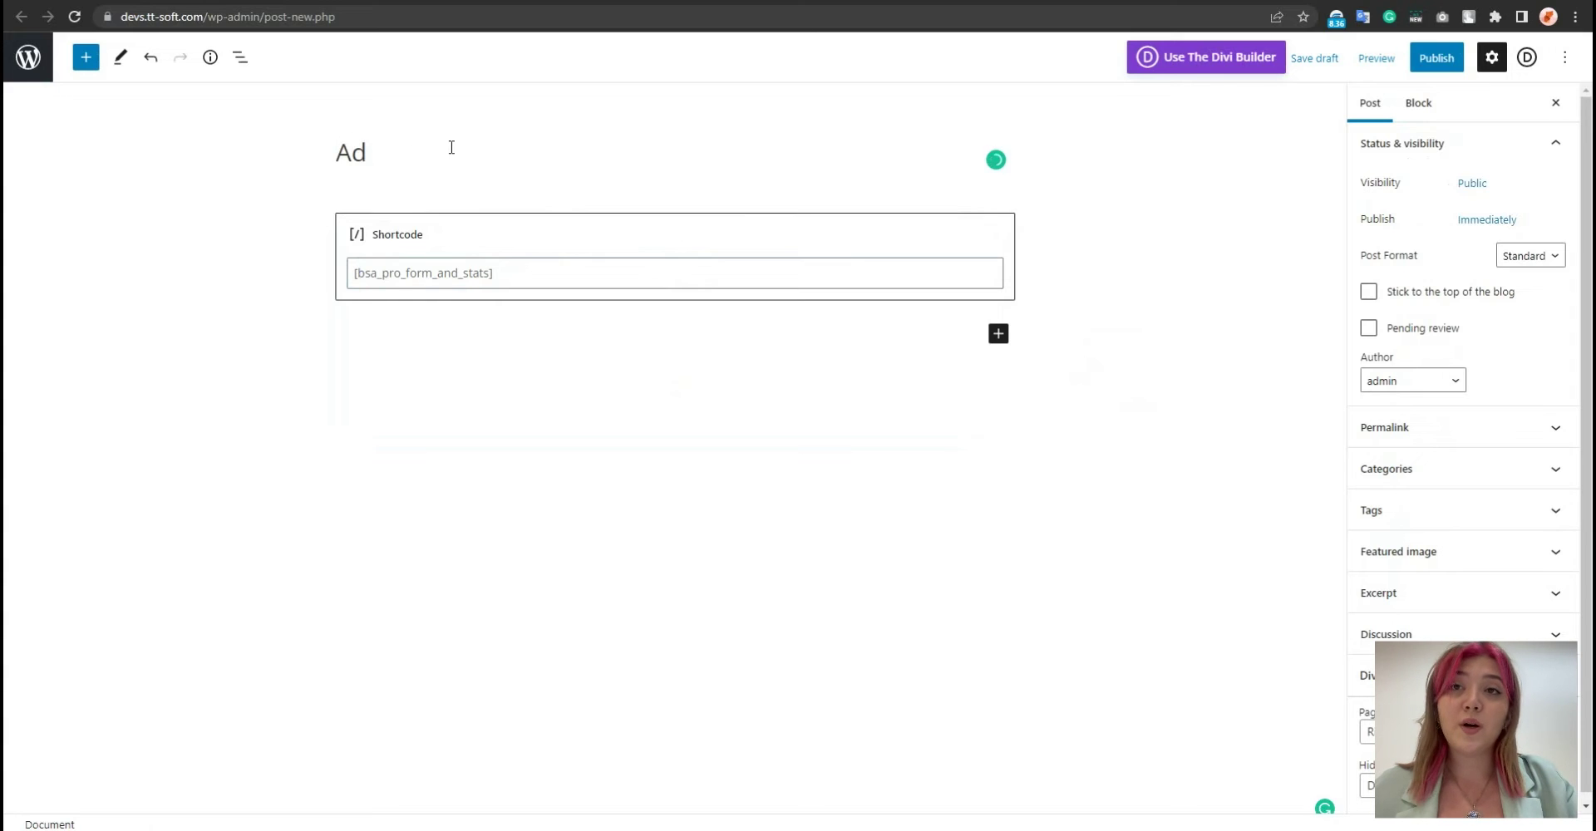
text( PForm)
click(1437, 57)
click(1383, 57)
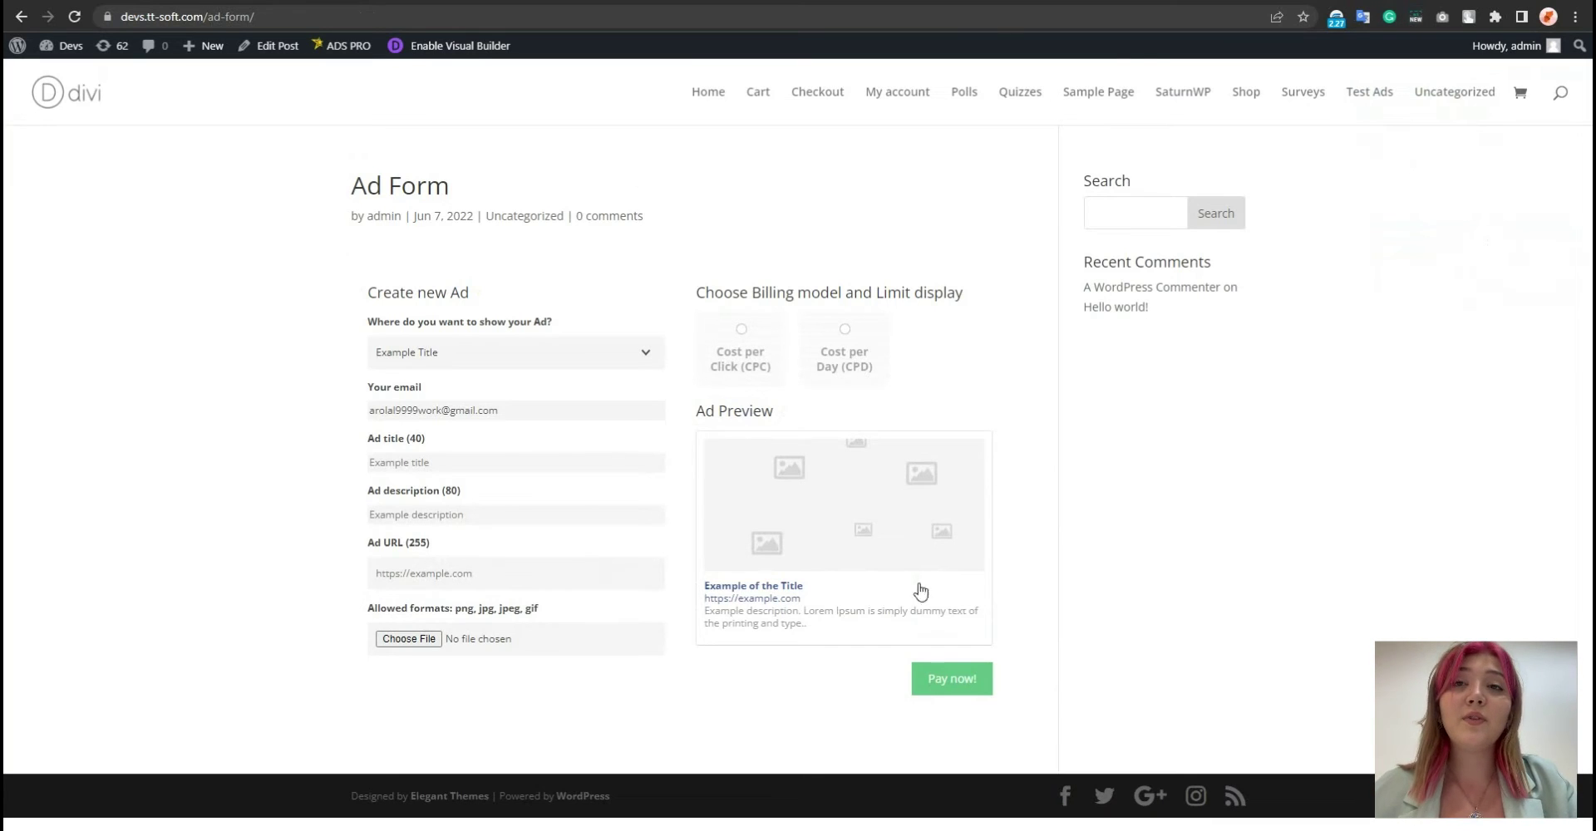
Try the Example Title and Support ad spaces on the order form and compare the Cost per Click and Cost per Day billing models
click(504, 349)
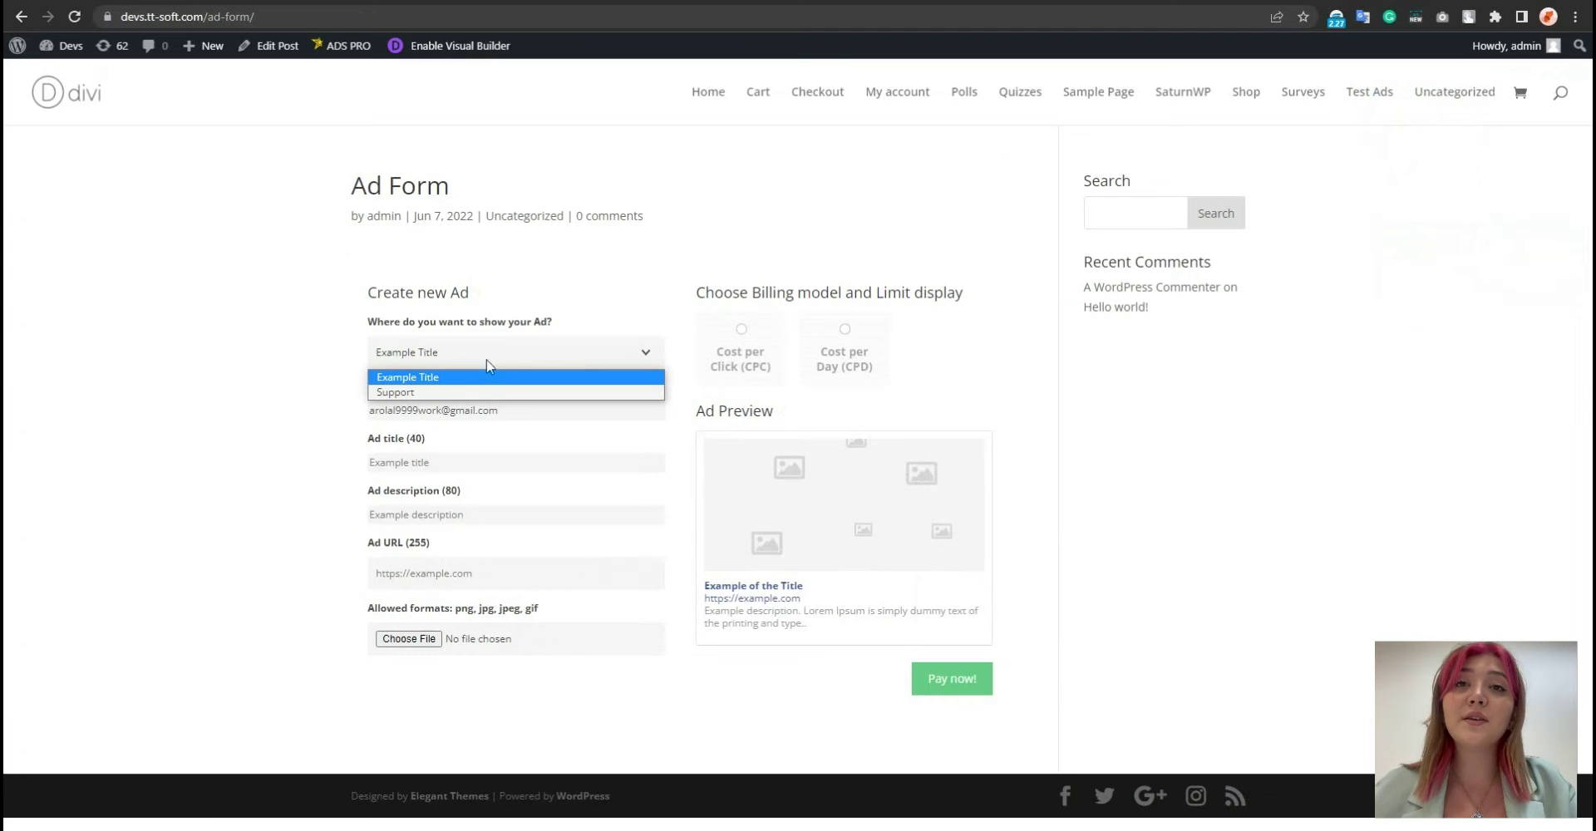
click(449, 392)
click(445, 356)
click(446, 376)
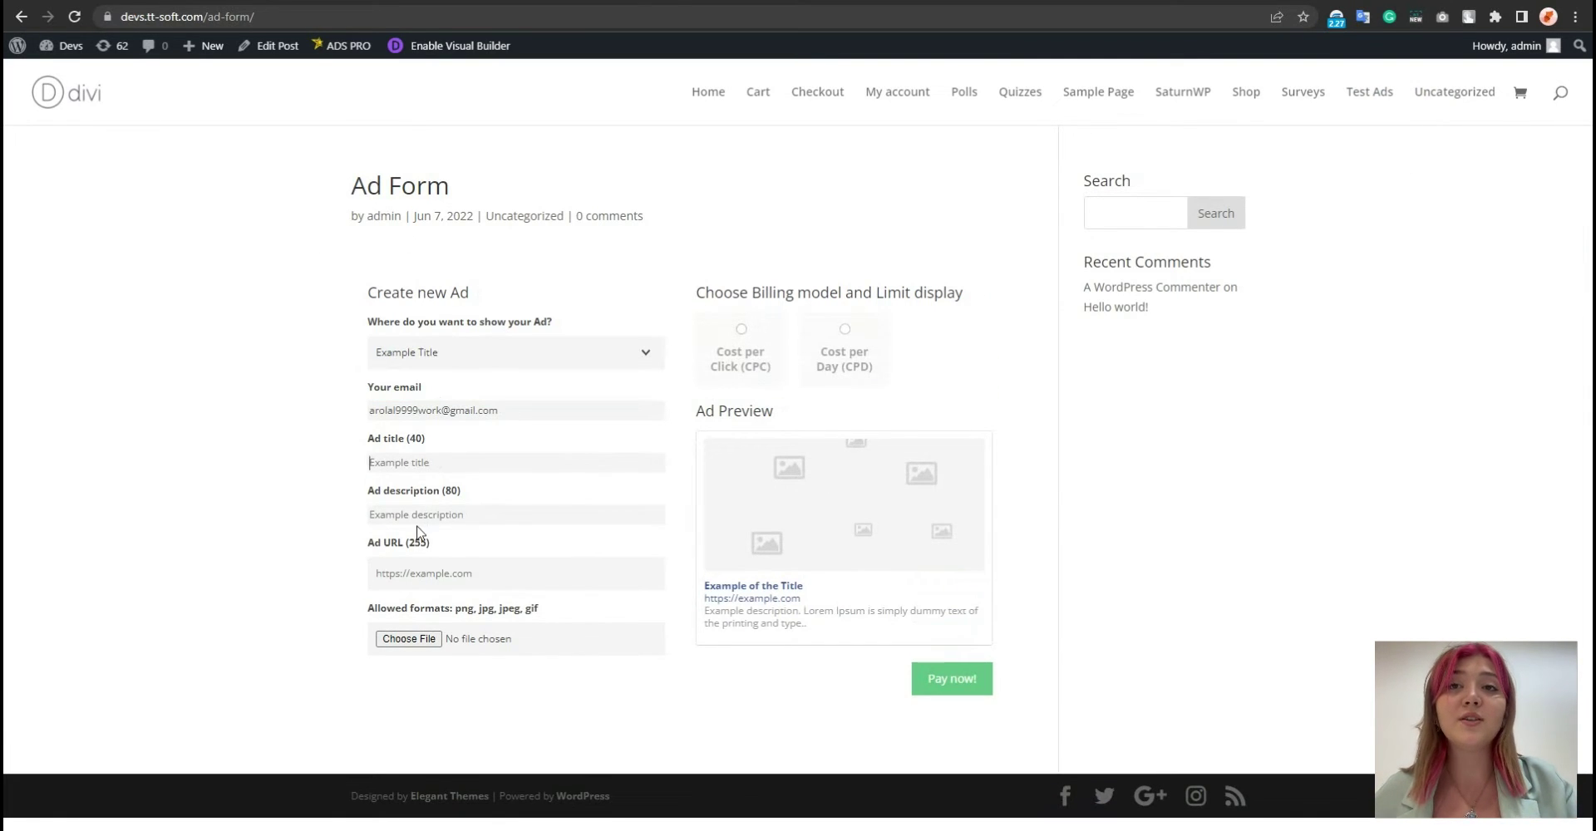
click(739, 341)
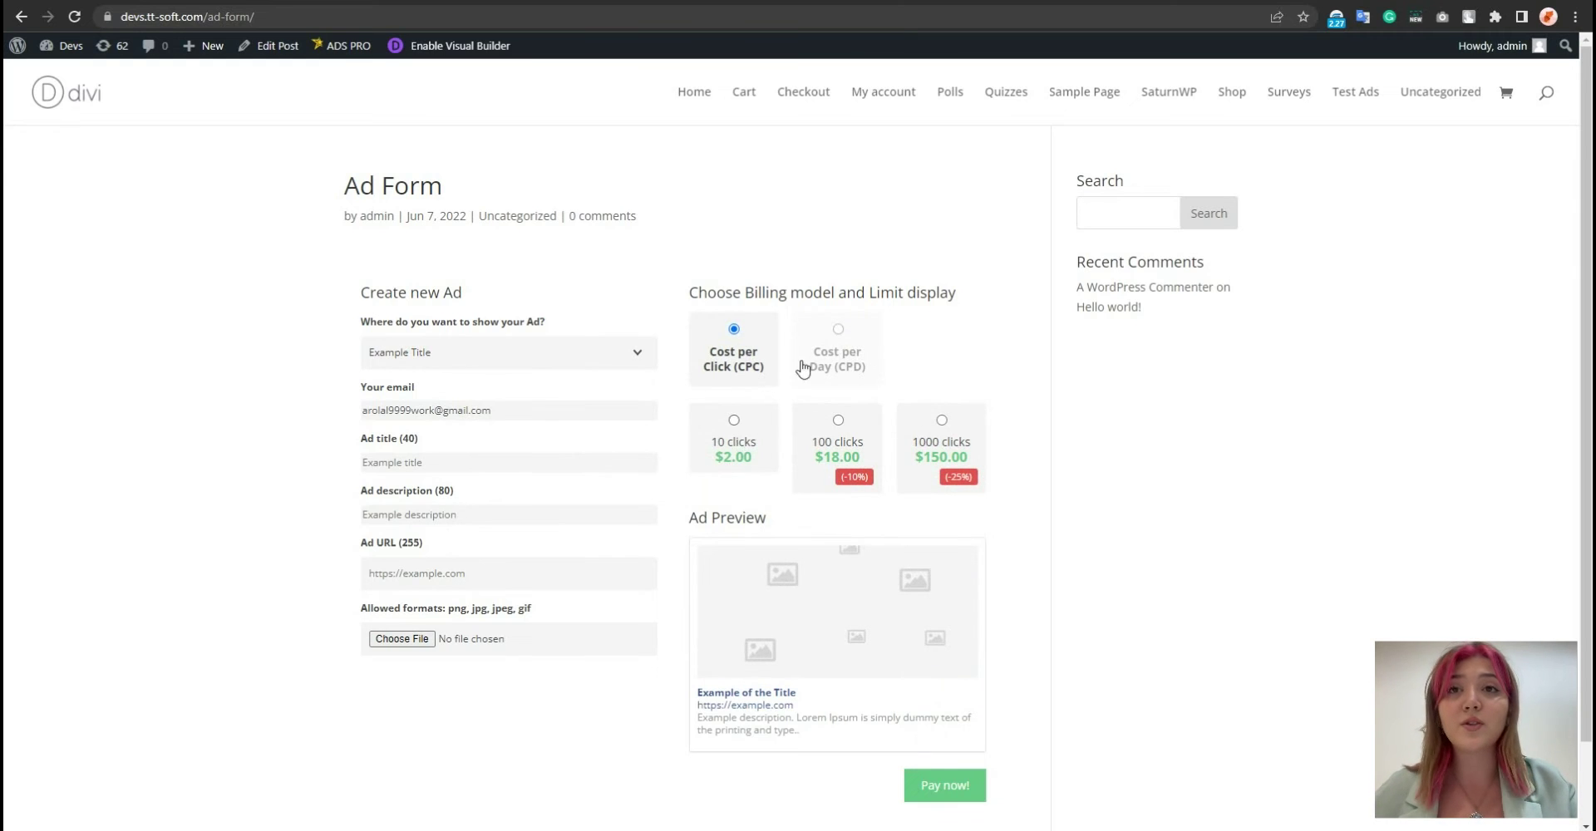
click(838, 341)
click(735, 333)
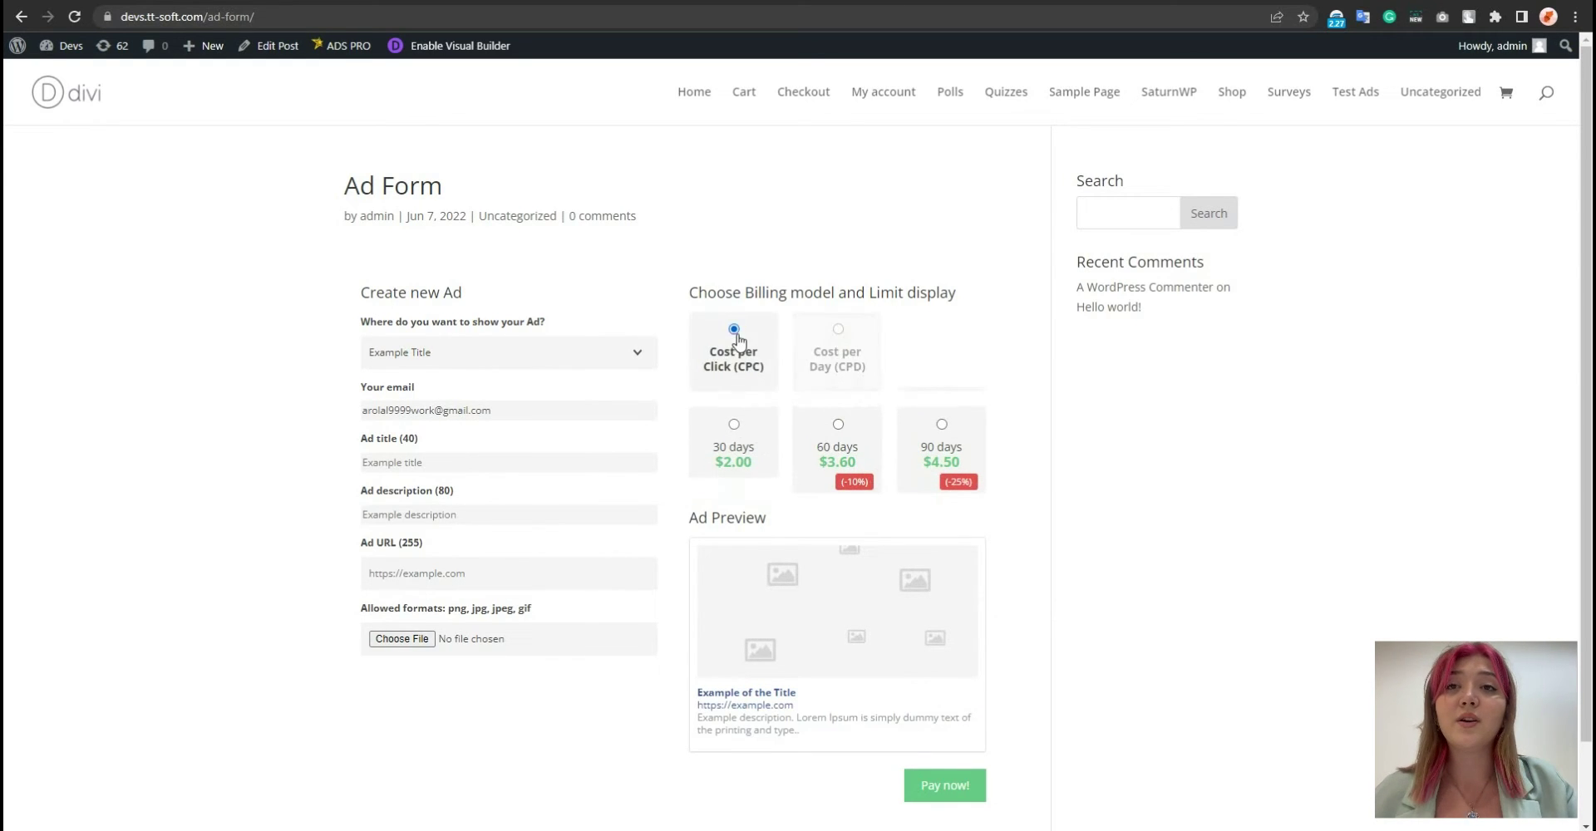
scroll(930, 685, down, 2)
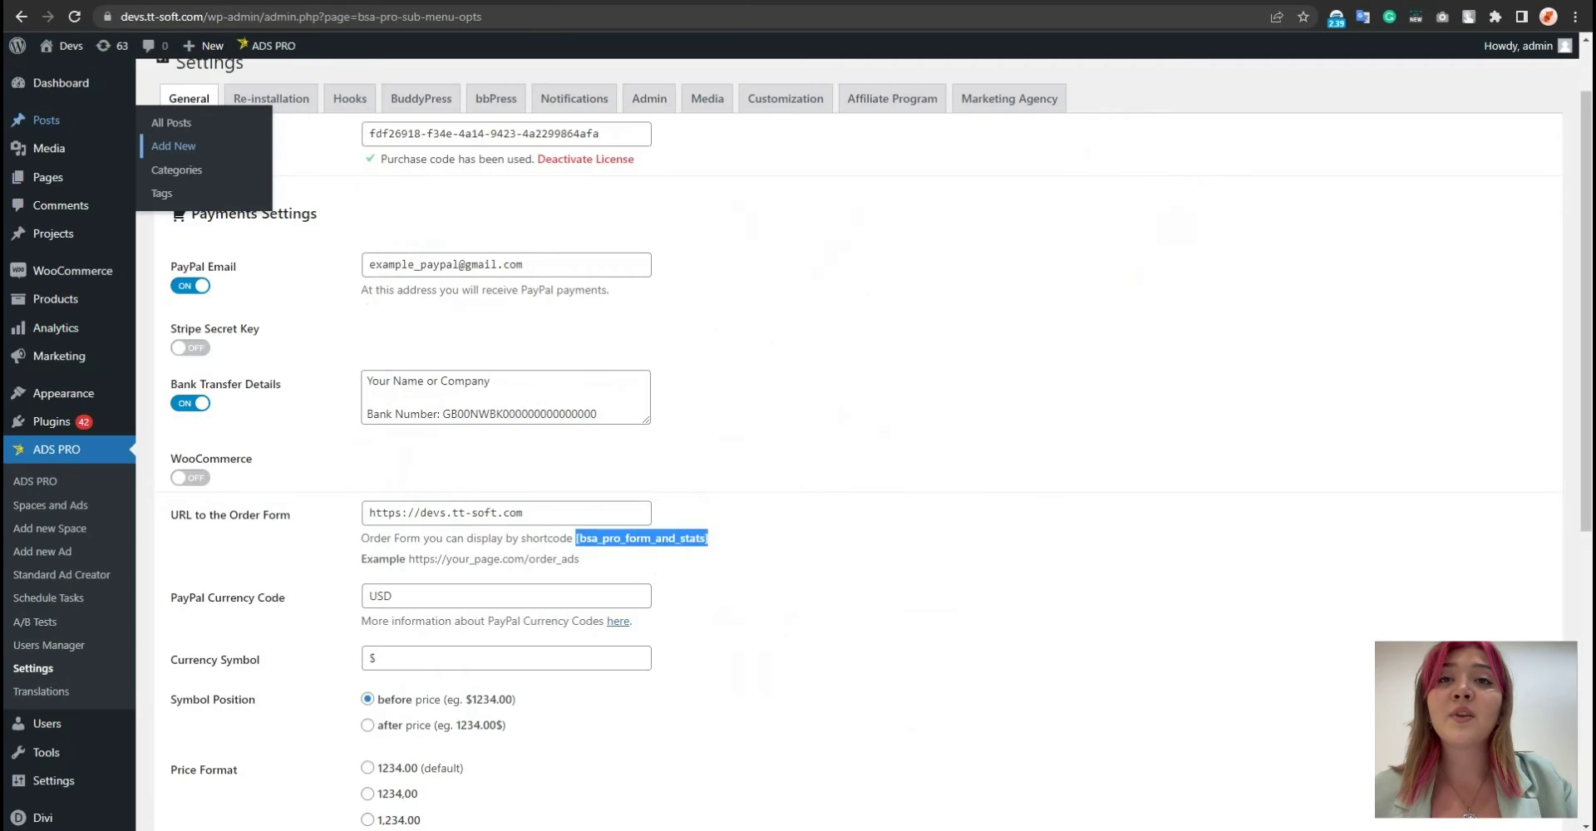
Try enabling Stripe and WooCommerce payments in the general settings to inspect their fields, switching each back off
click(441, 172)
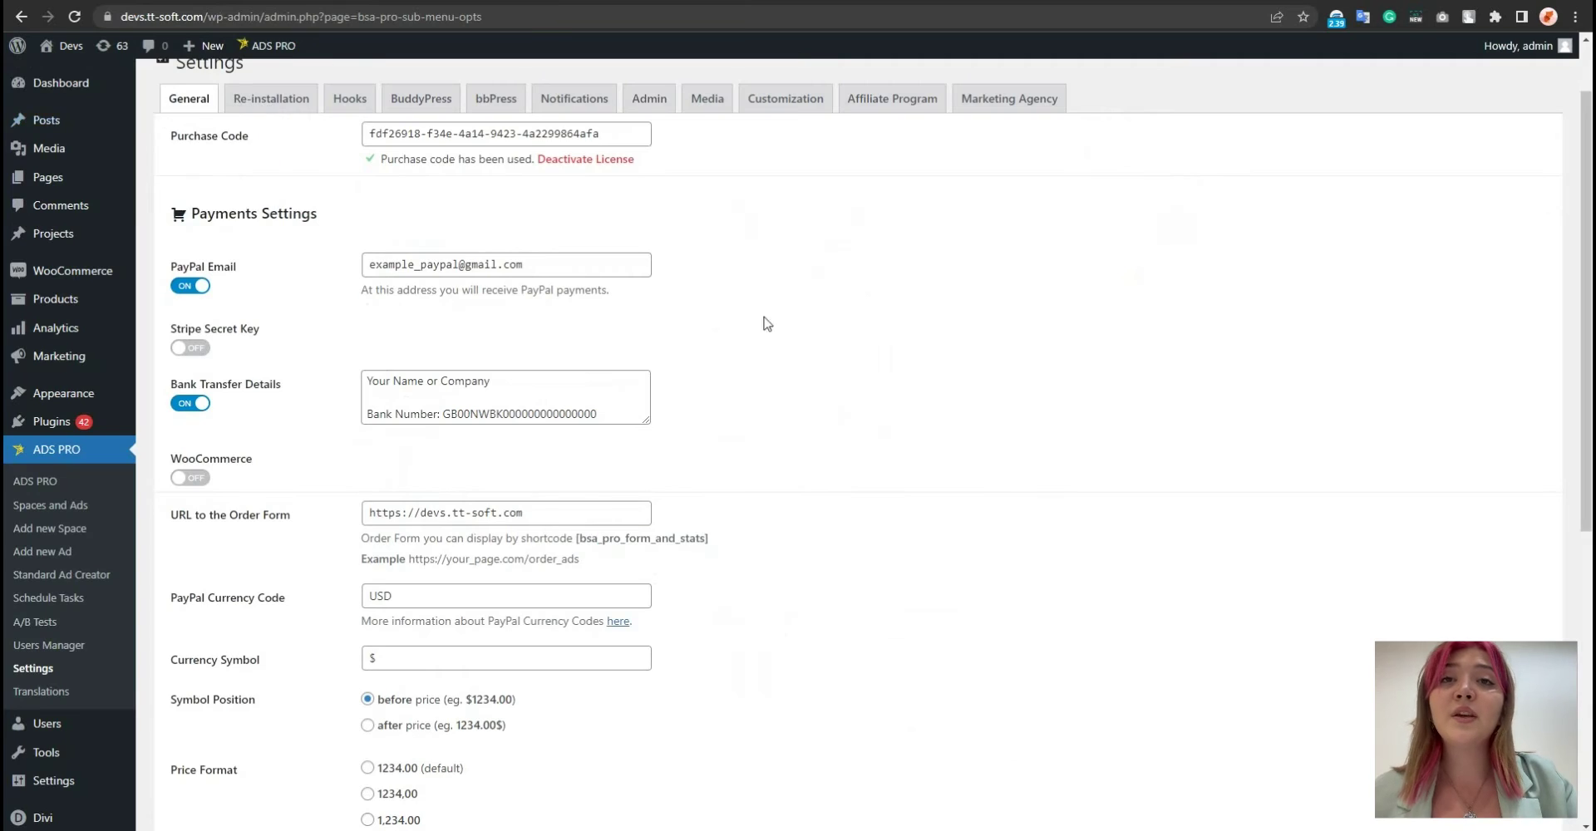
scroll(203, 318, up, 1)
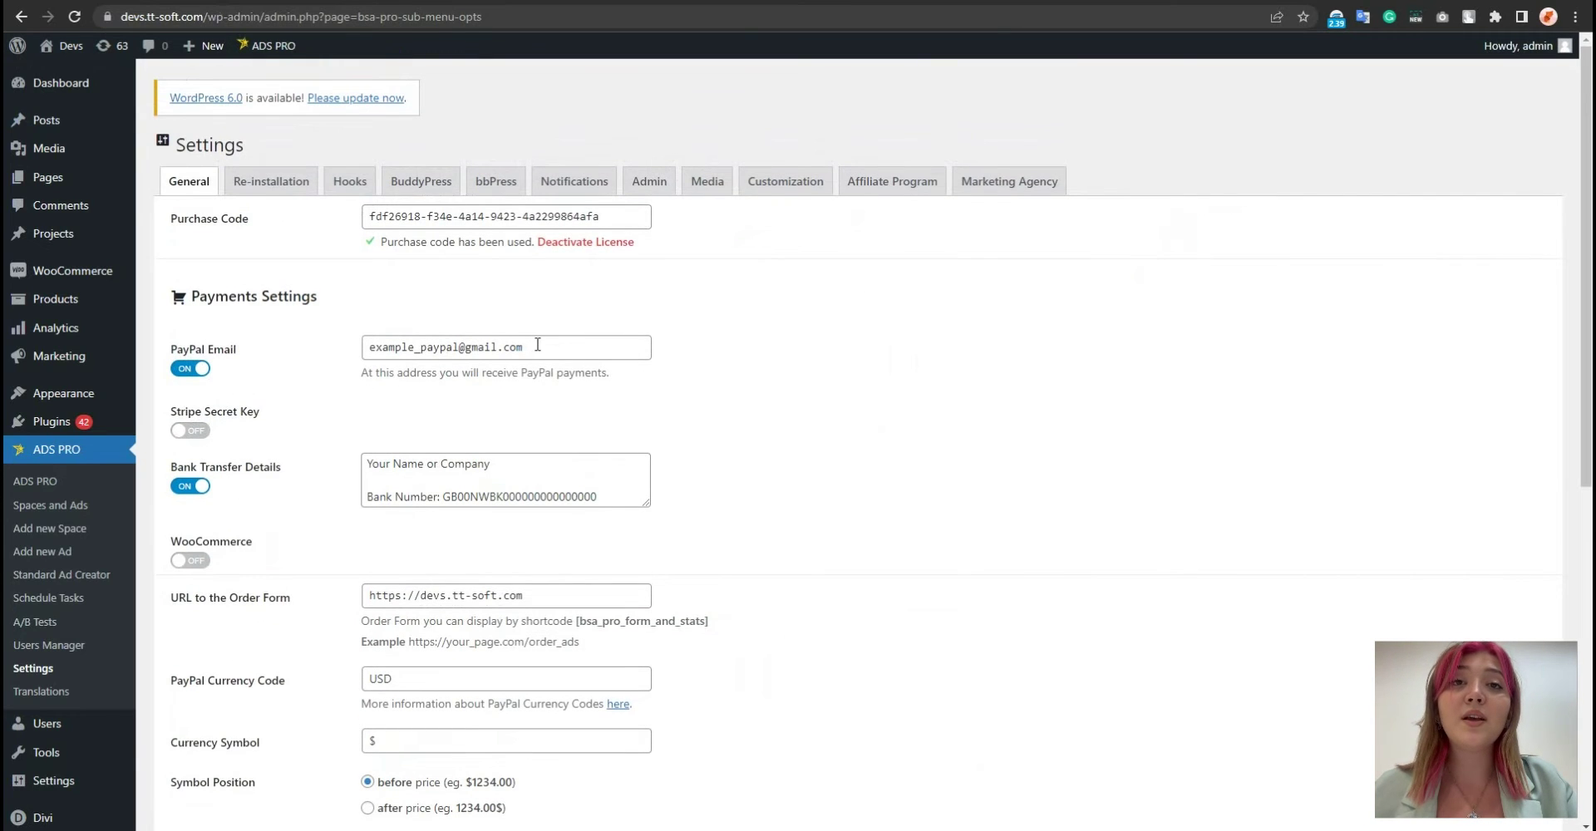
click(181, 436)
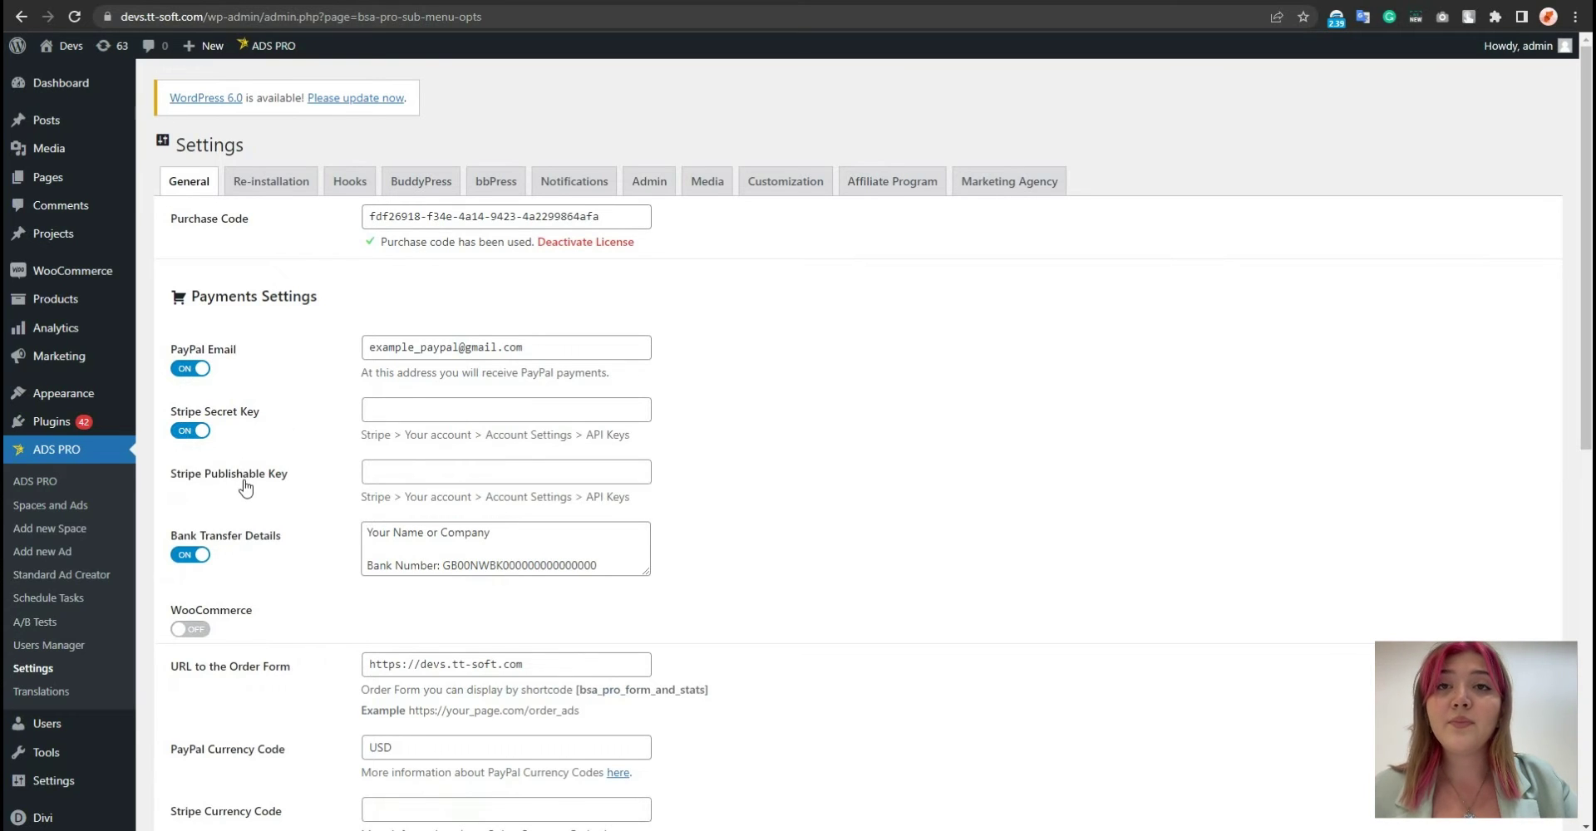
click(197, 432)
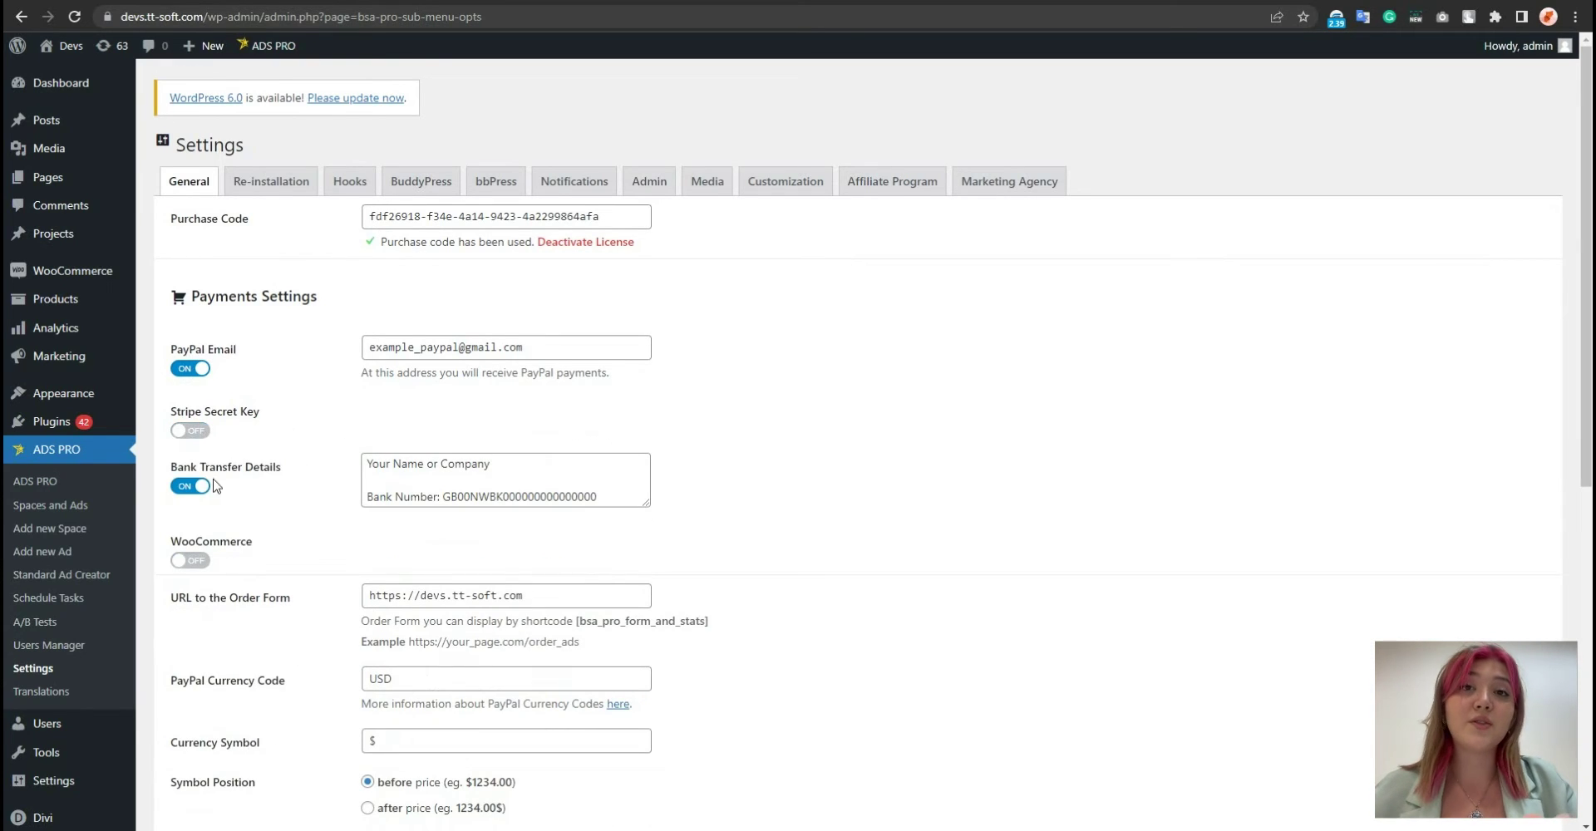
scroll(340, 493, down, 2)
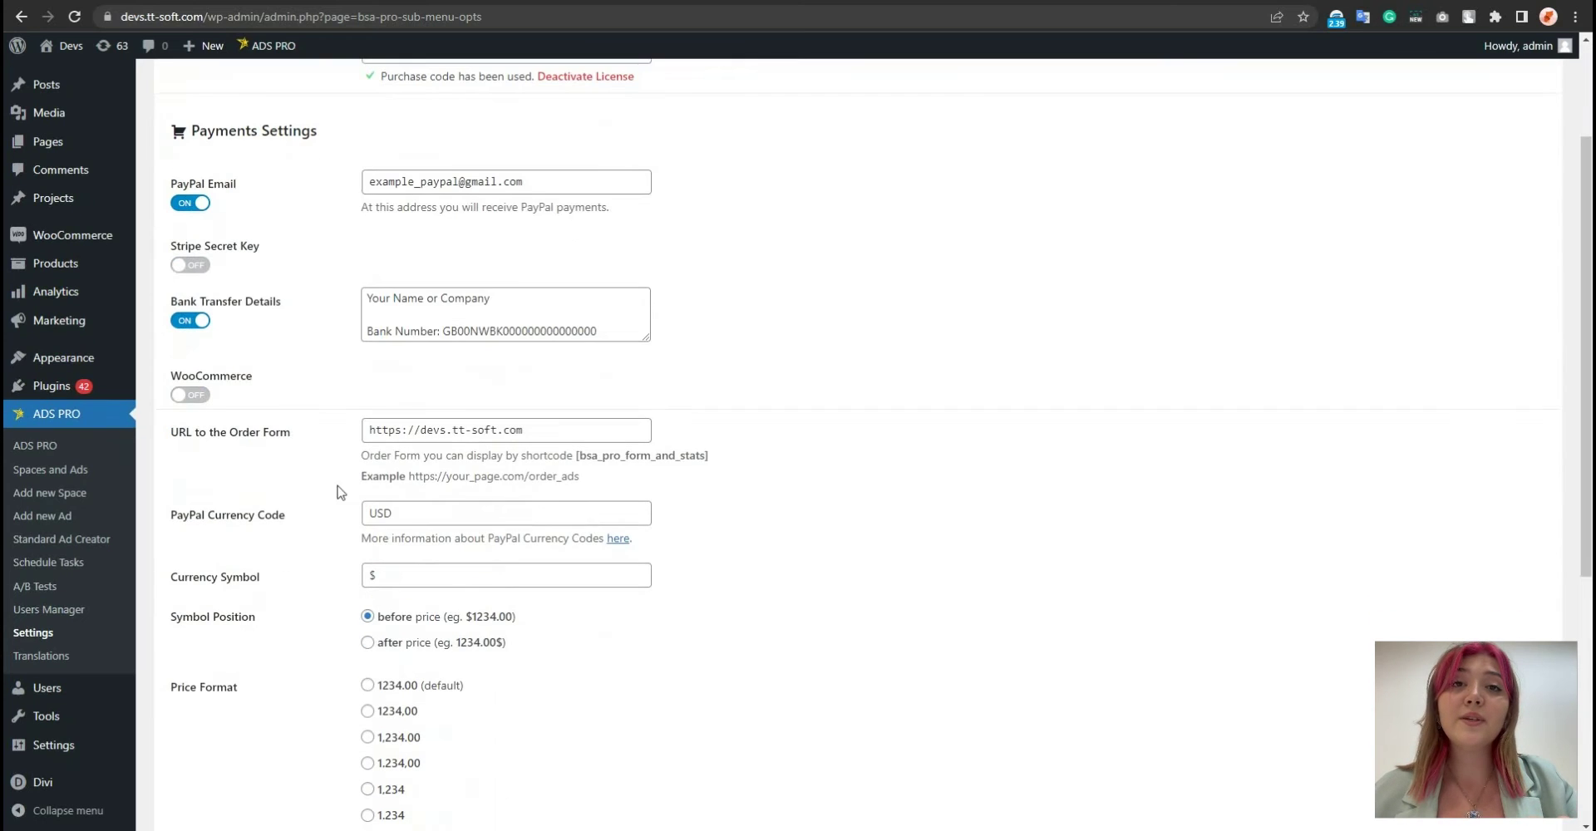
click(191, 394)
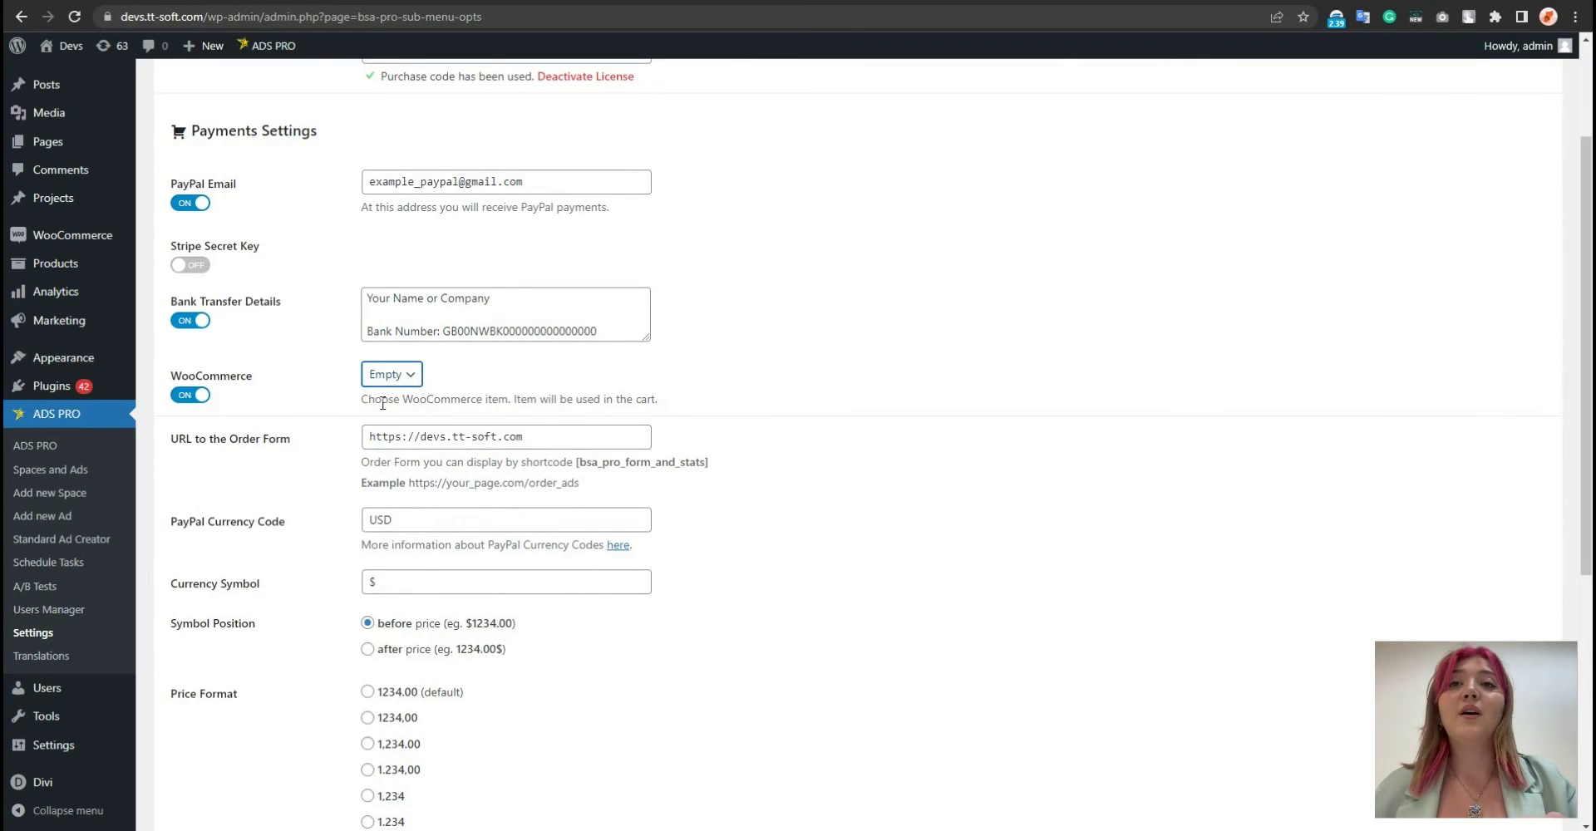
click(619, 439)
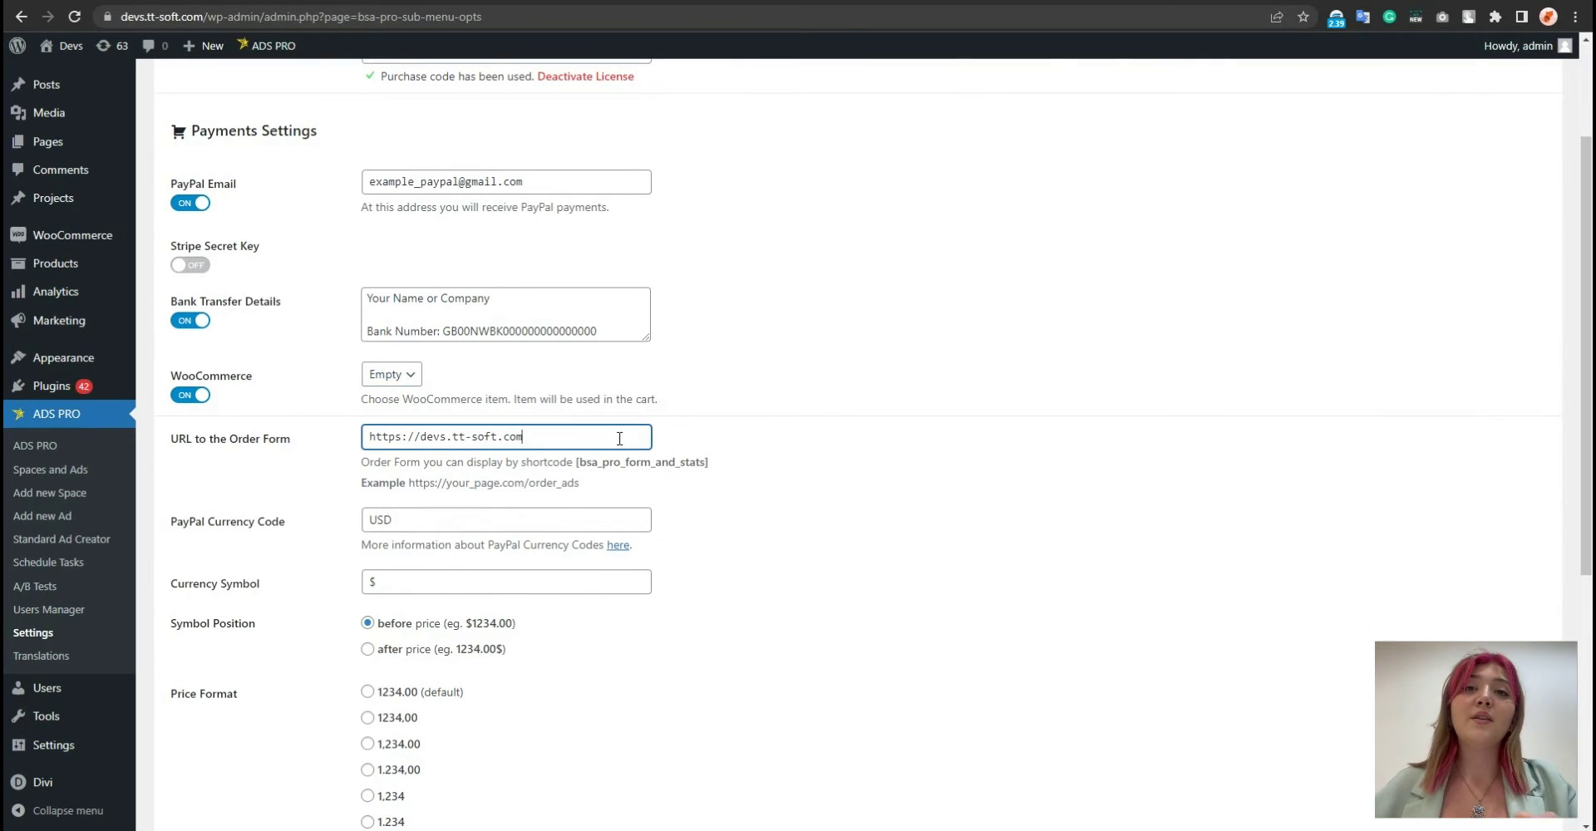
click(195, 395)
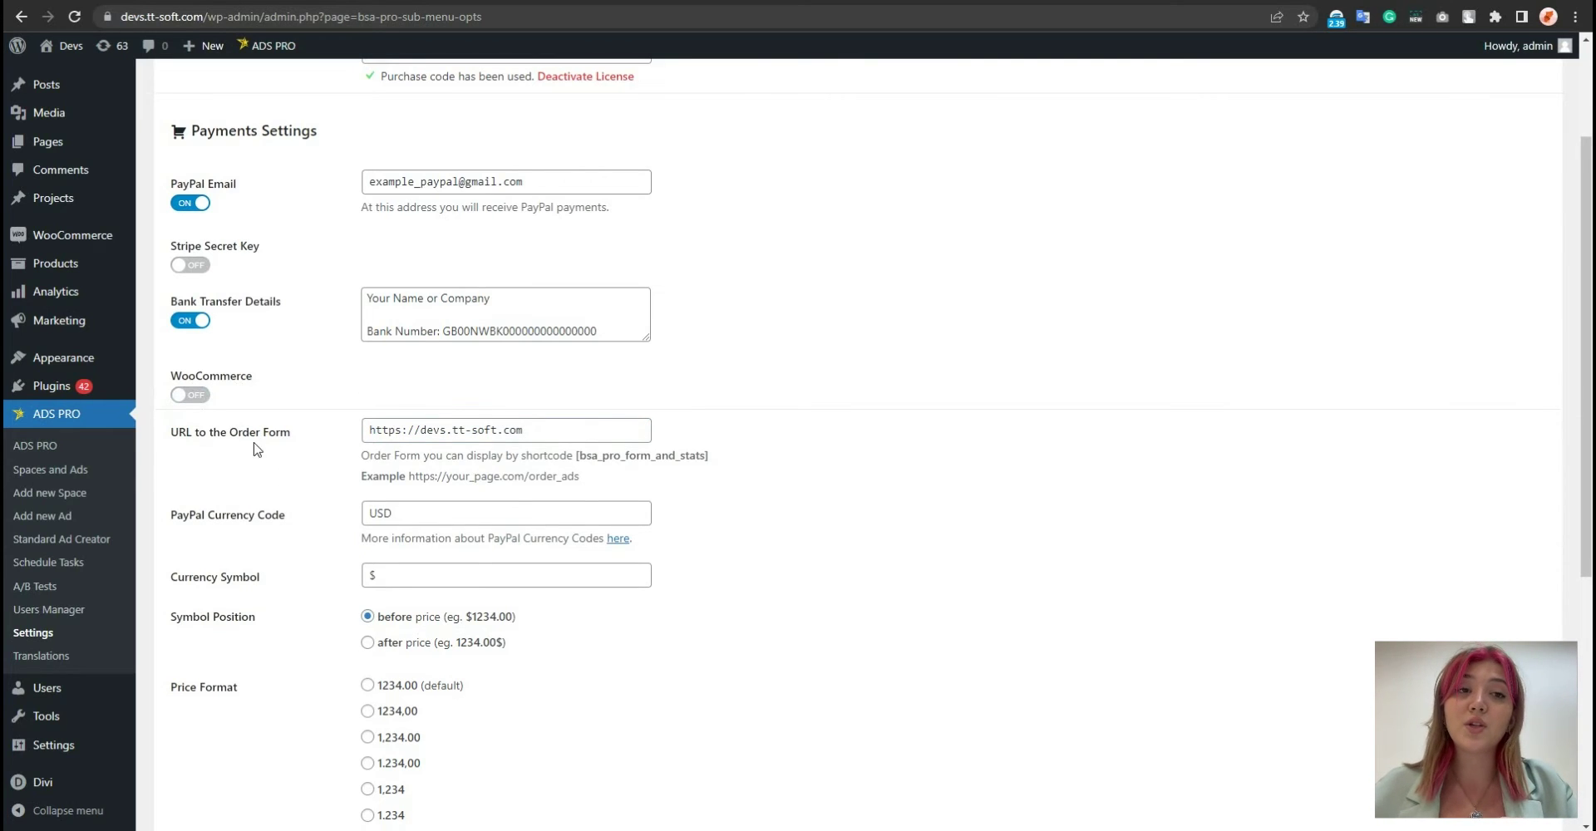
click(546, 434)
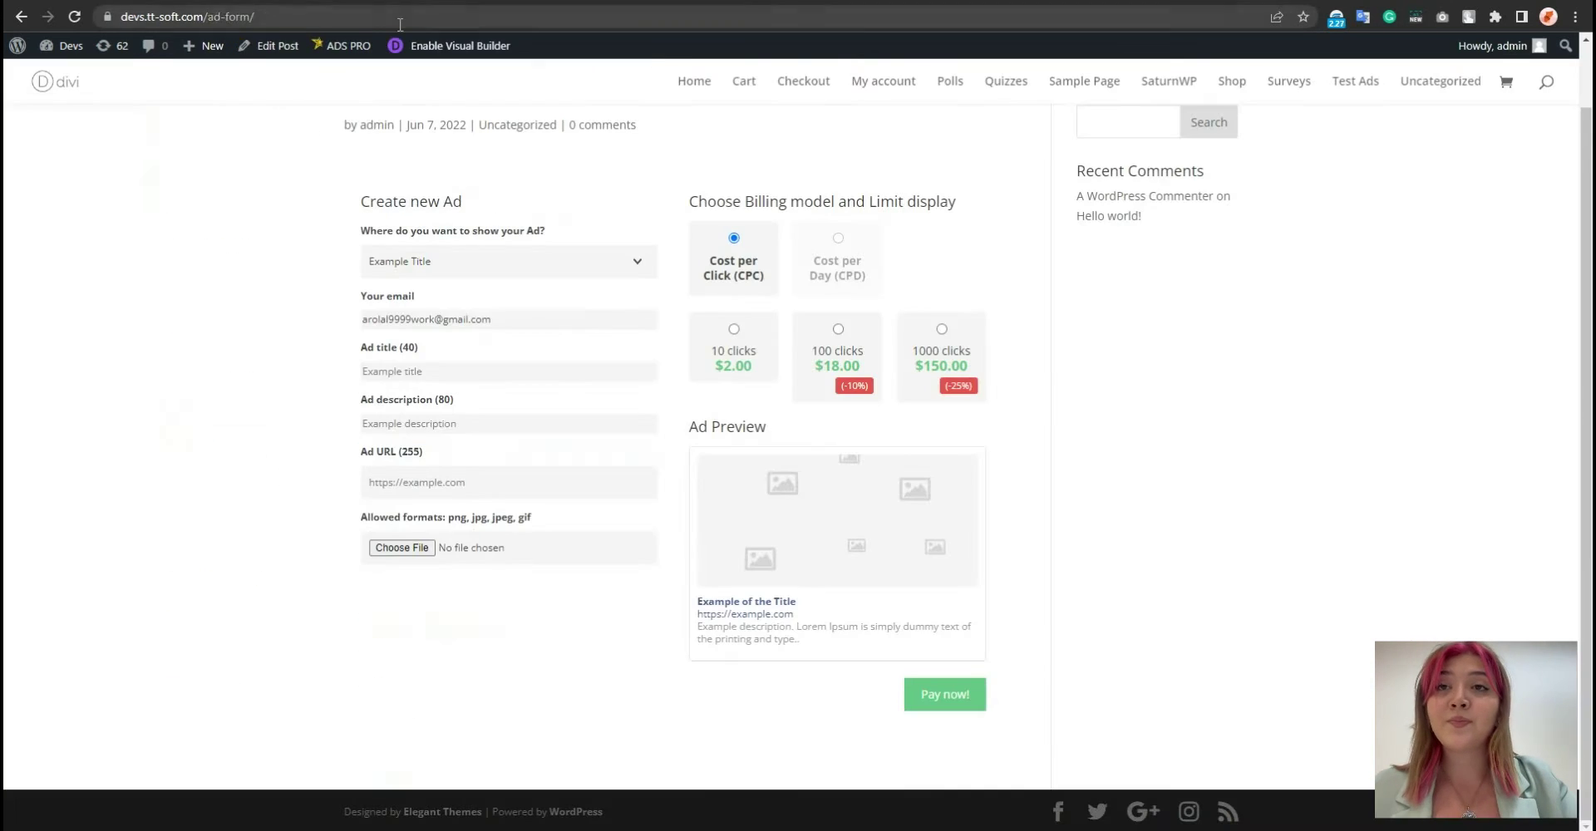
click(394, 18)
key(ctrl+c)
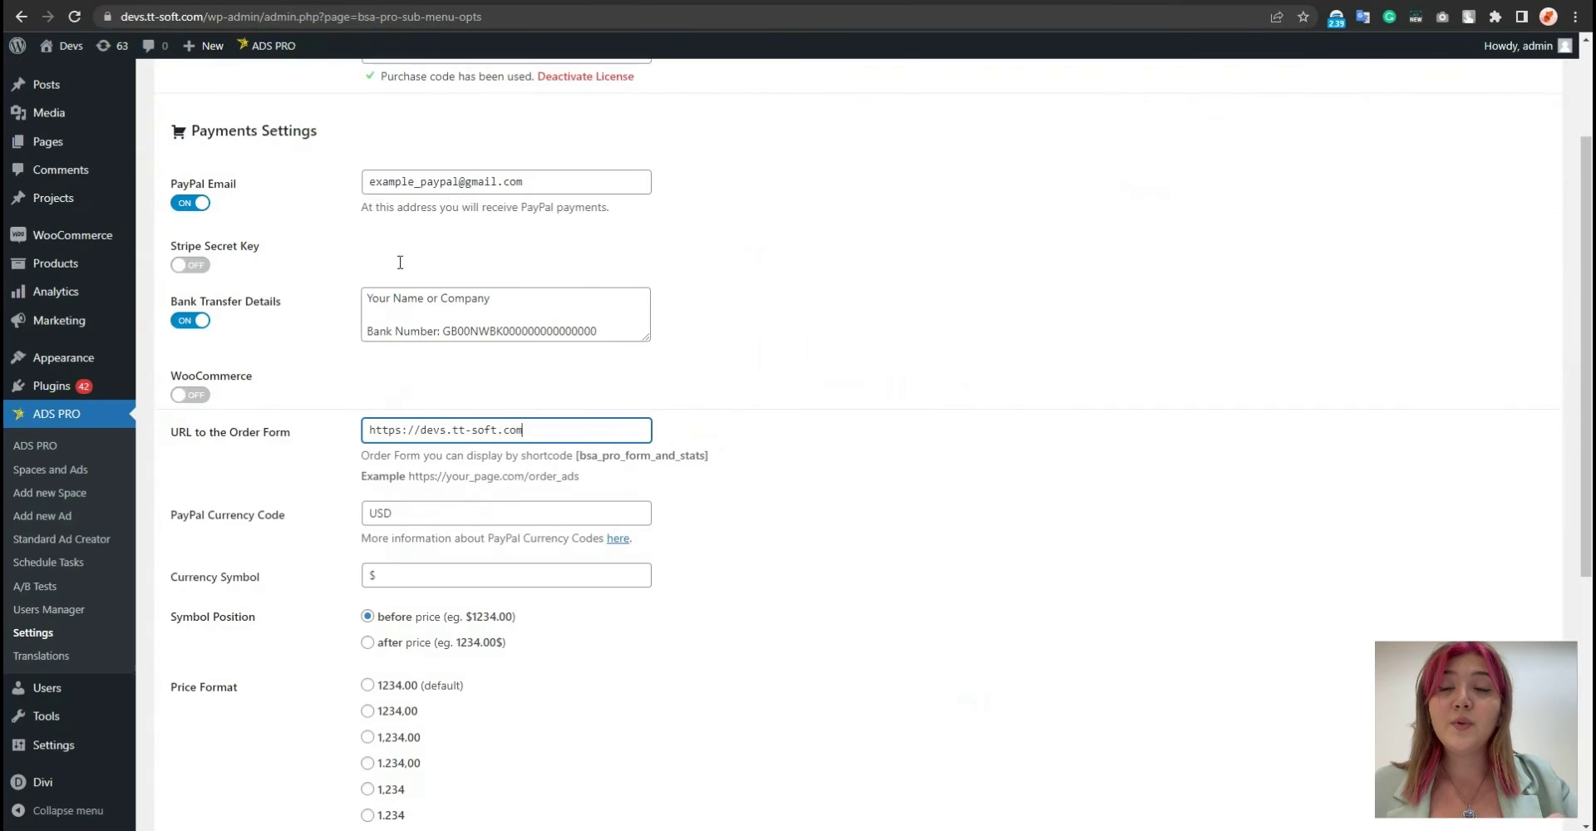
key(ctrl+a)
key(ctrl+v)
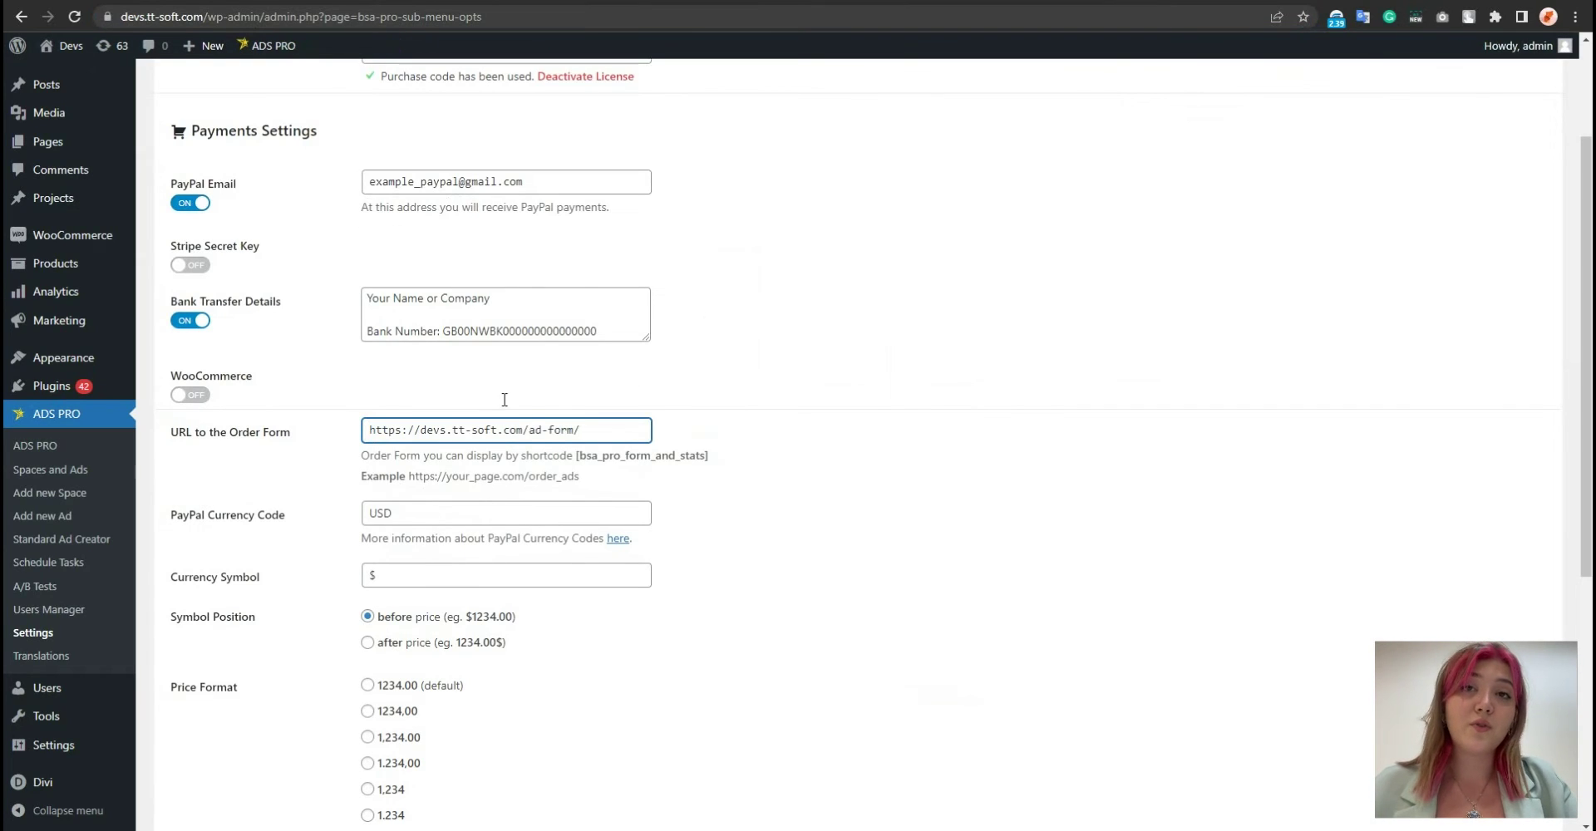
click(828, 458)
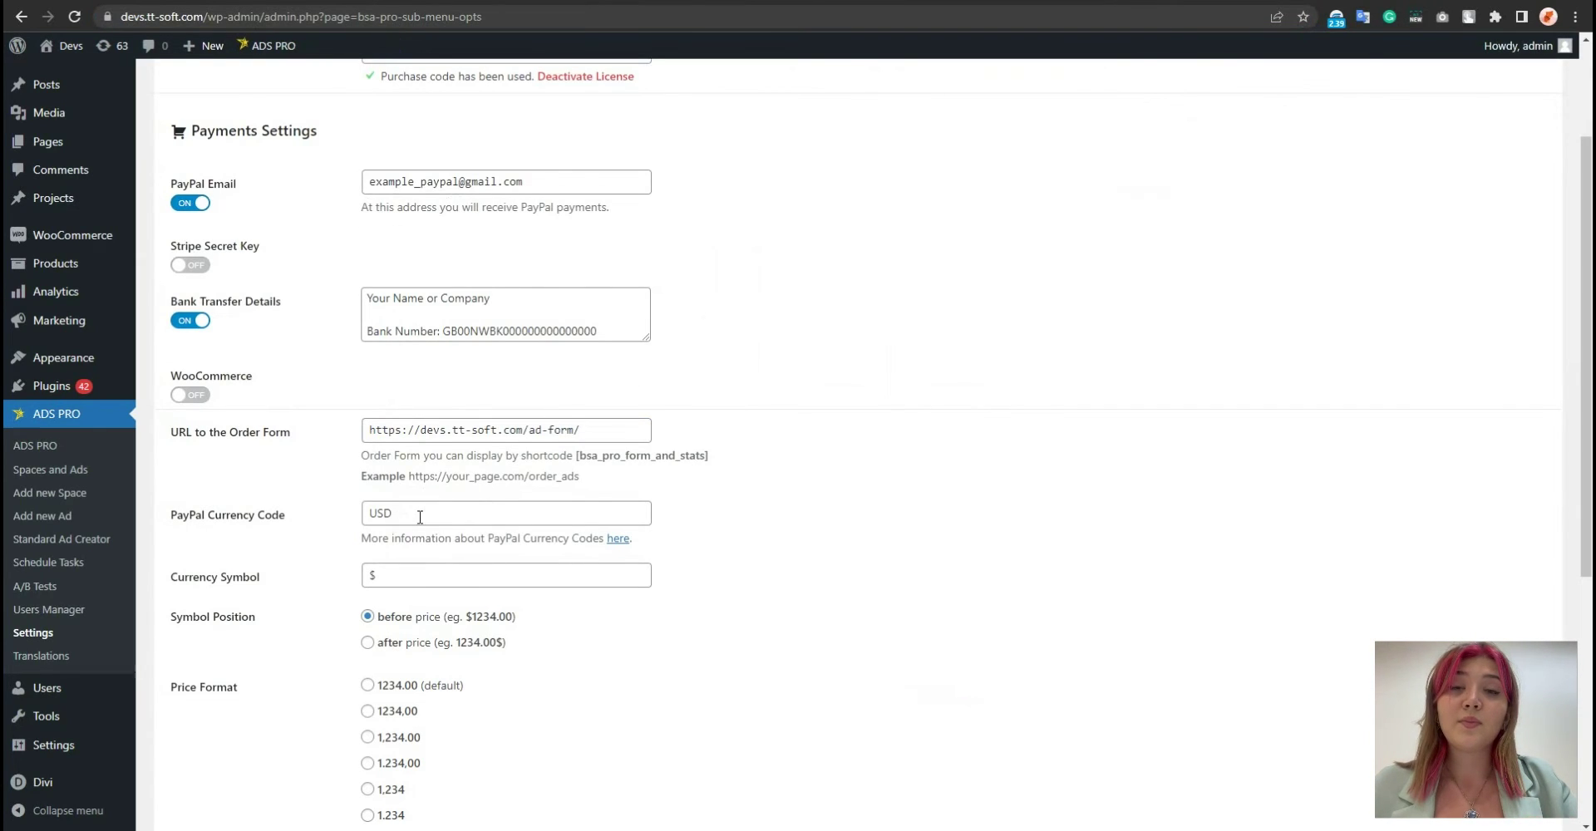
Review the currency, symbol position, price format, auto-accept and order form display options in the general settings
scroll(419, 517, down, 3)
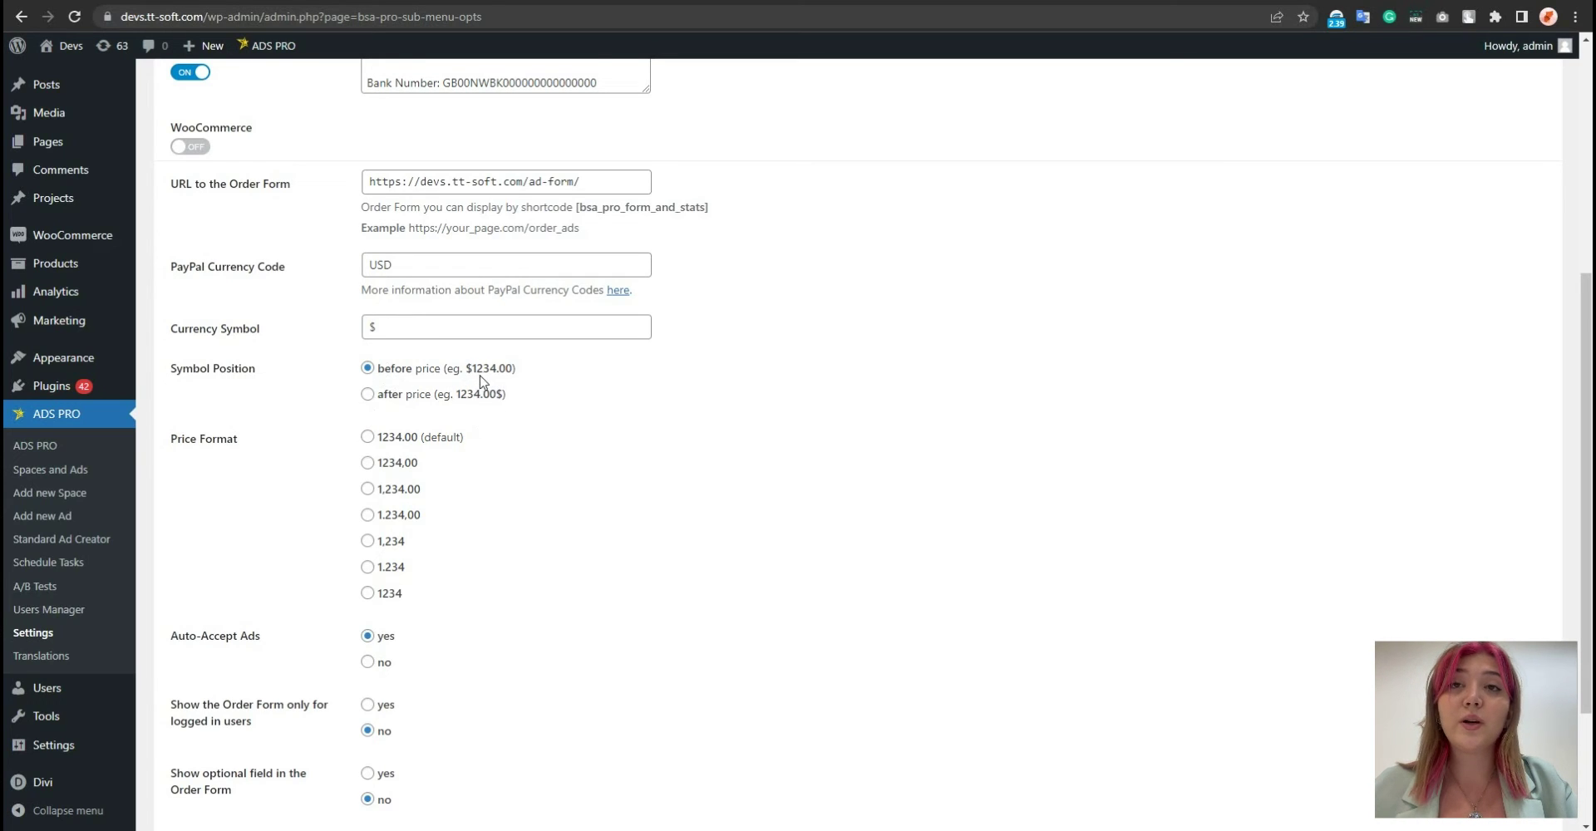
scroll(420, 574, down, 2)
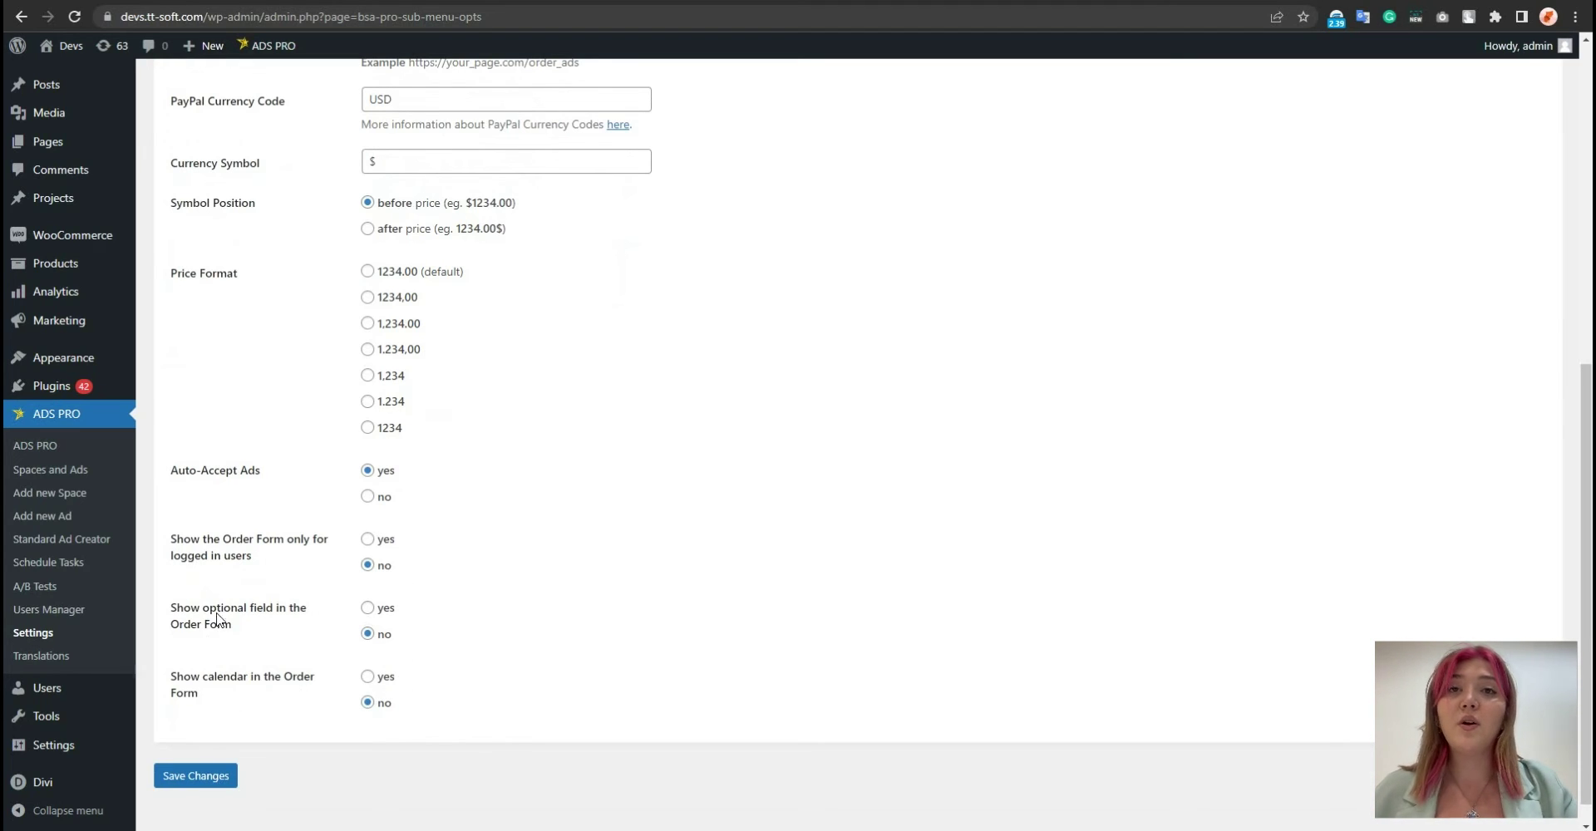
scroll(412, 582, up, 7)
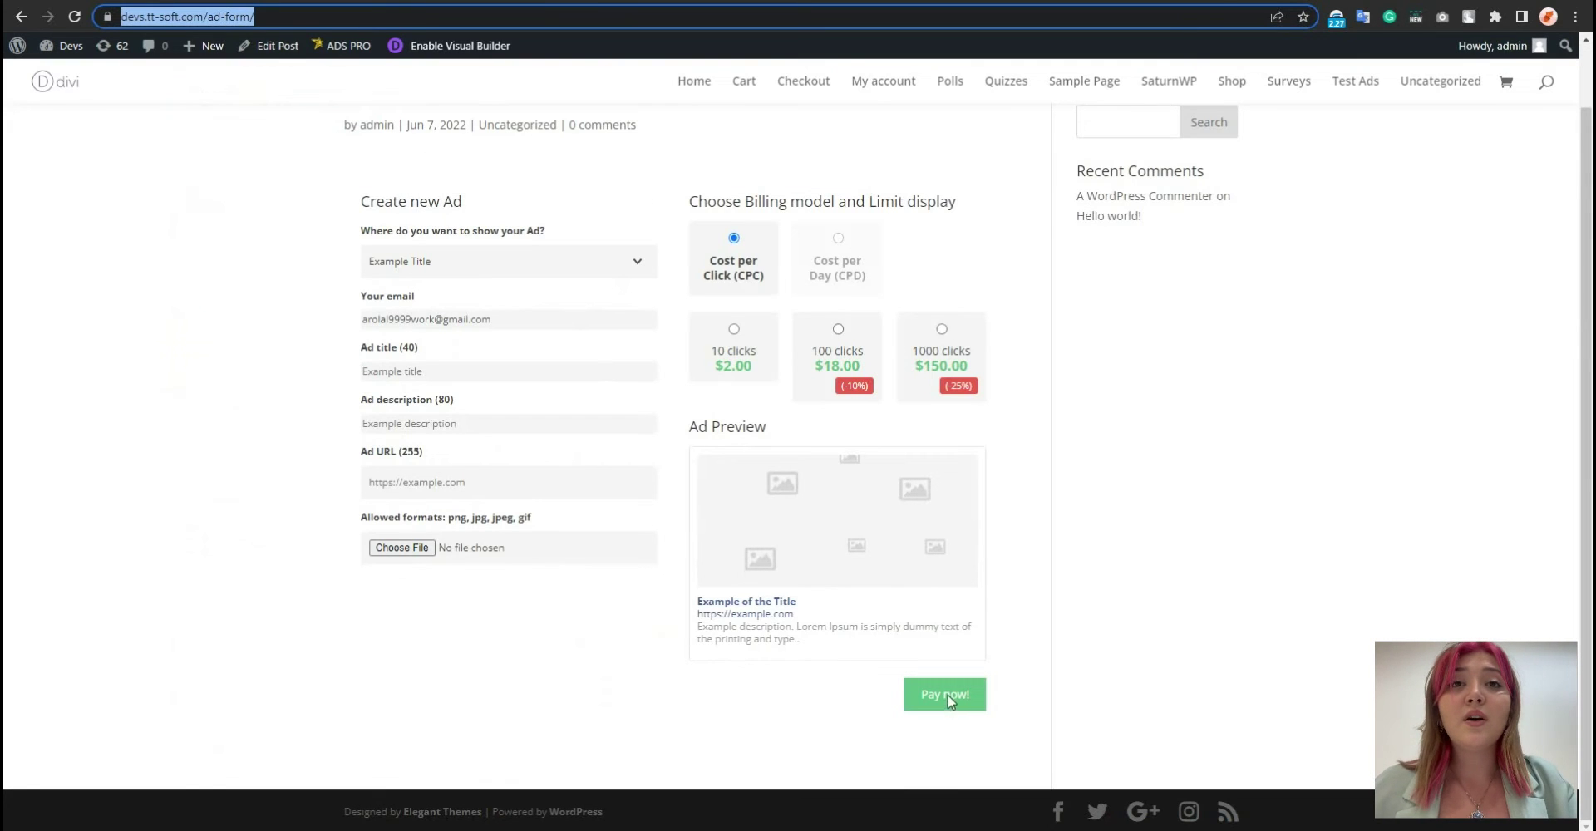
Try submitting the order form on the Ad Form page with the ad fields left empty, and return to the plugin settings
click(940, 694)
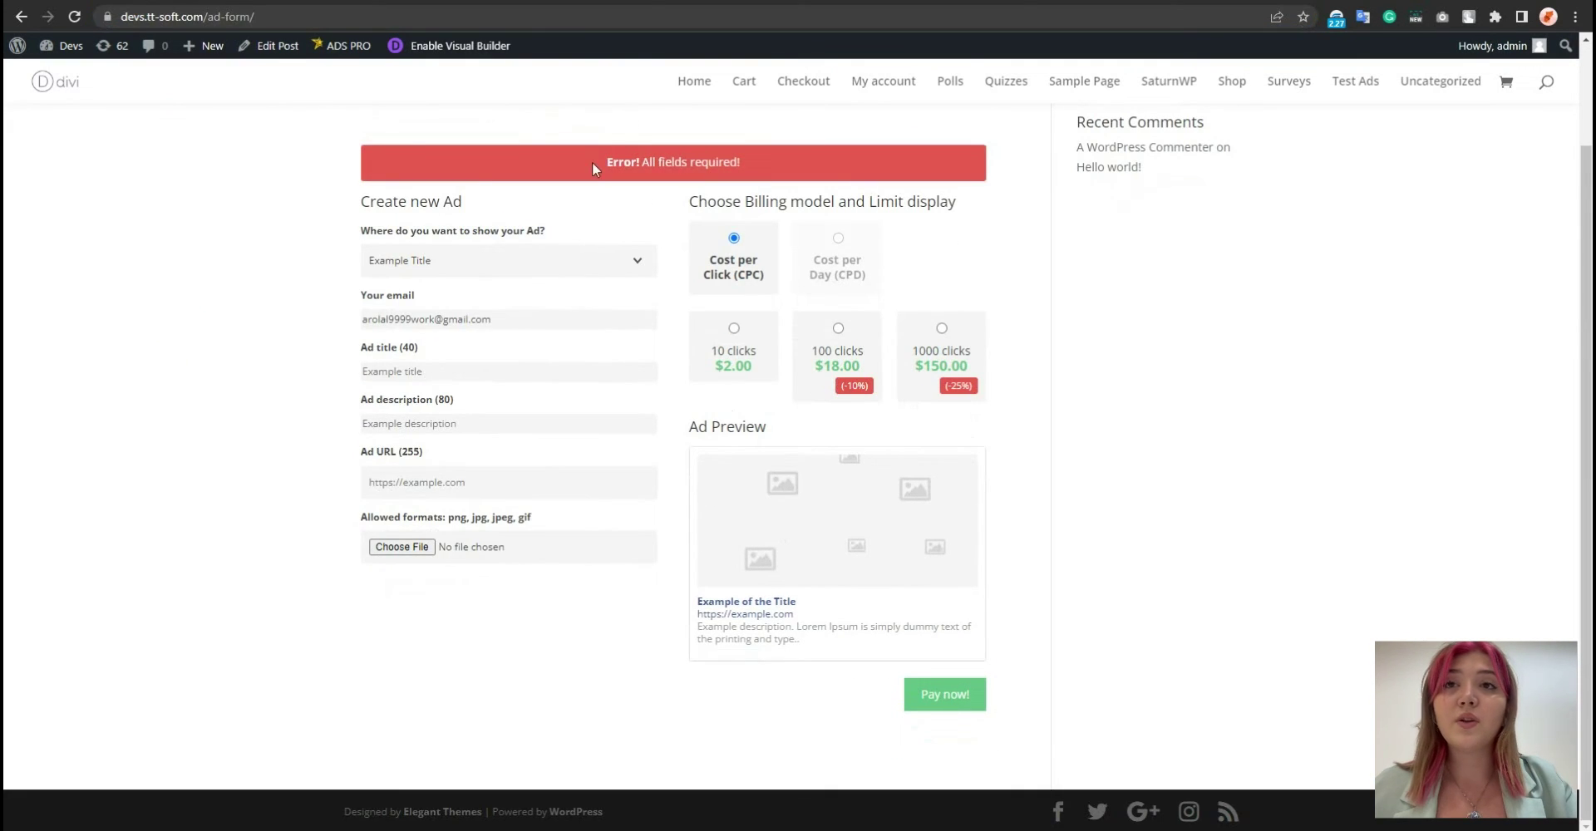
scroll(524, 416, up, 2)
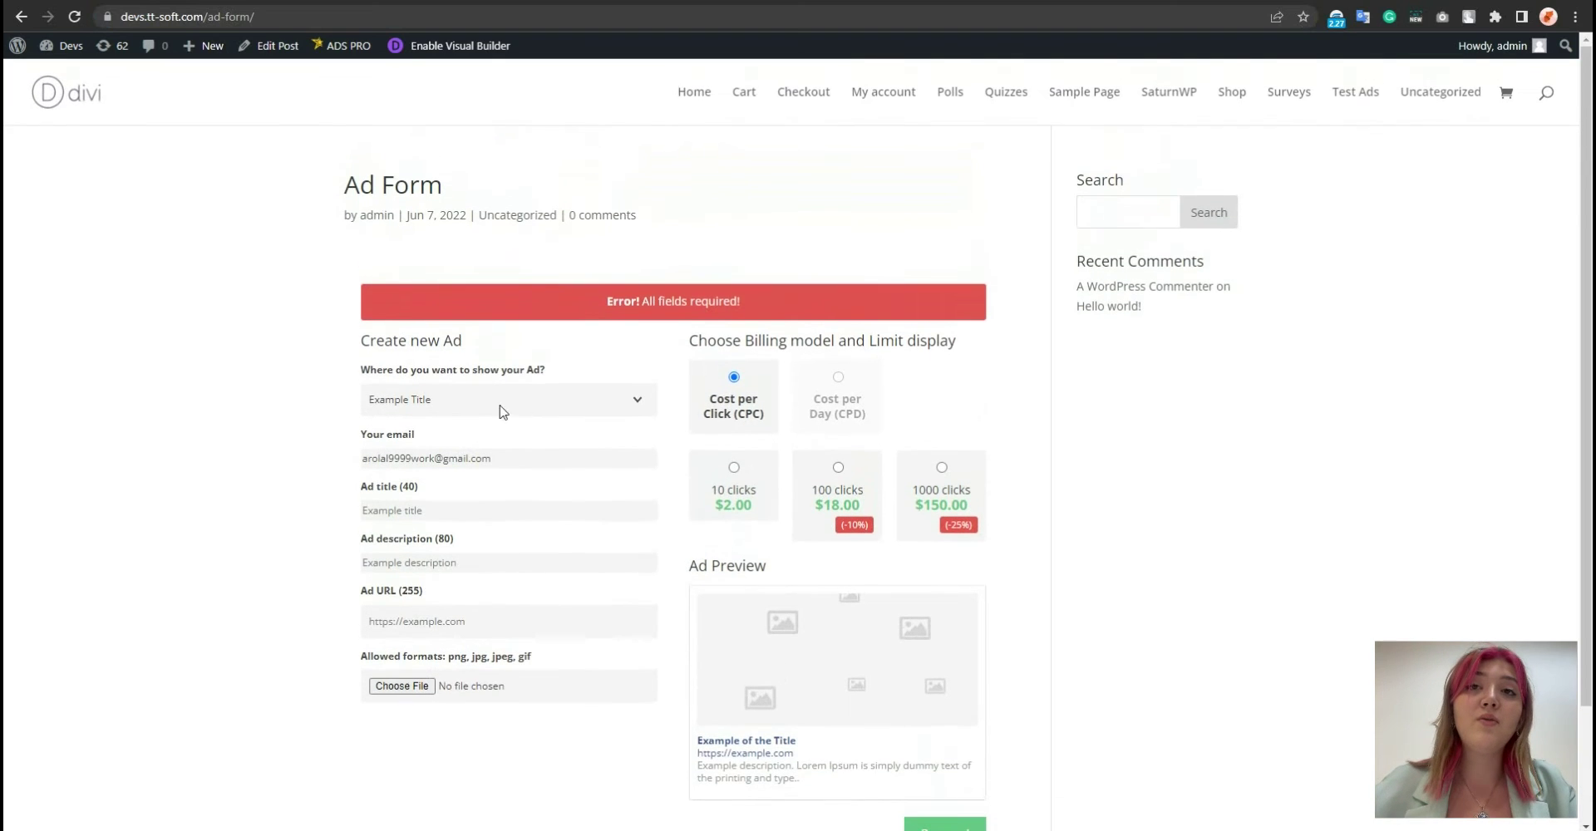
click(249, 2)
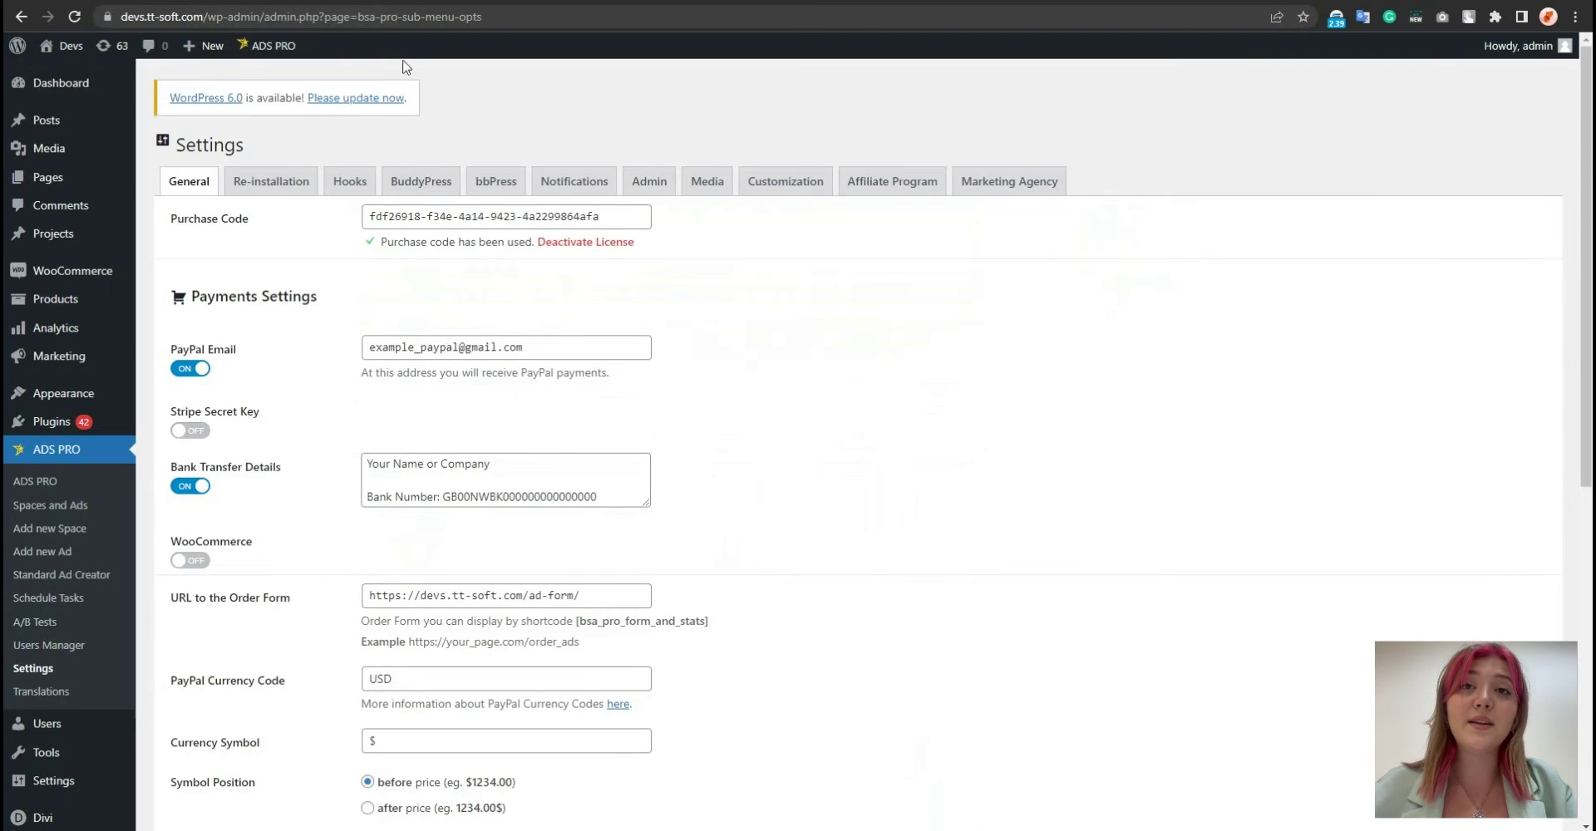
Review the Re-installation options, look over the Lorem ipsum post and open the Hooks settings
click(281, 188)
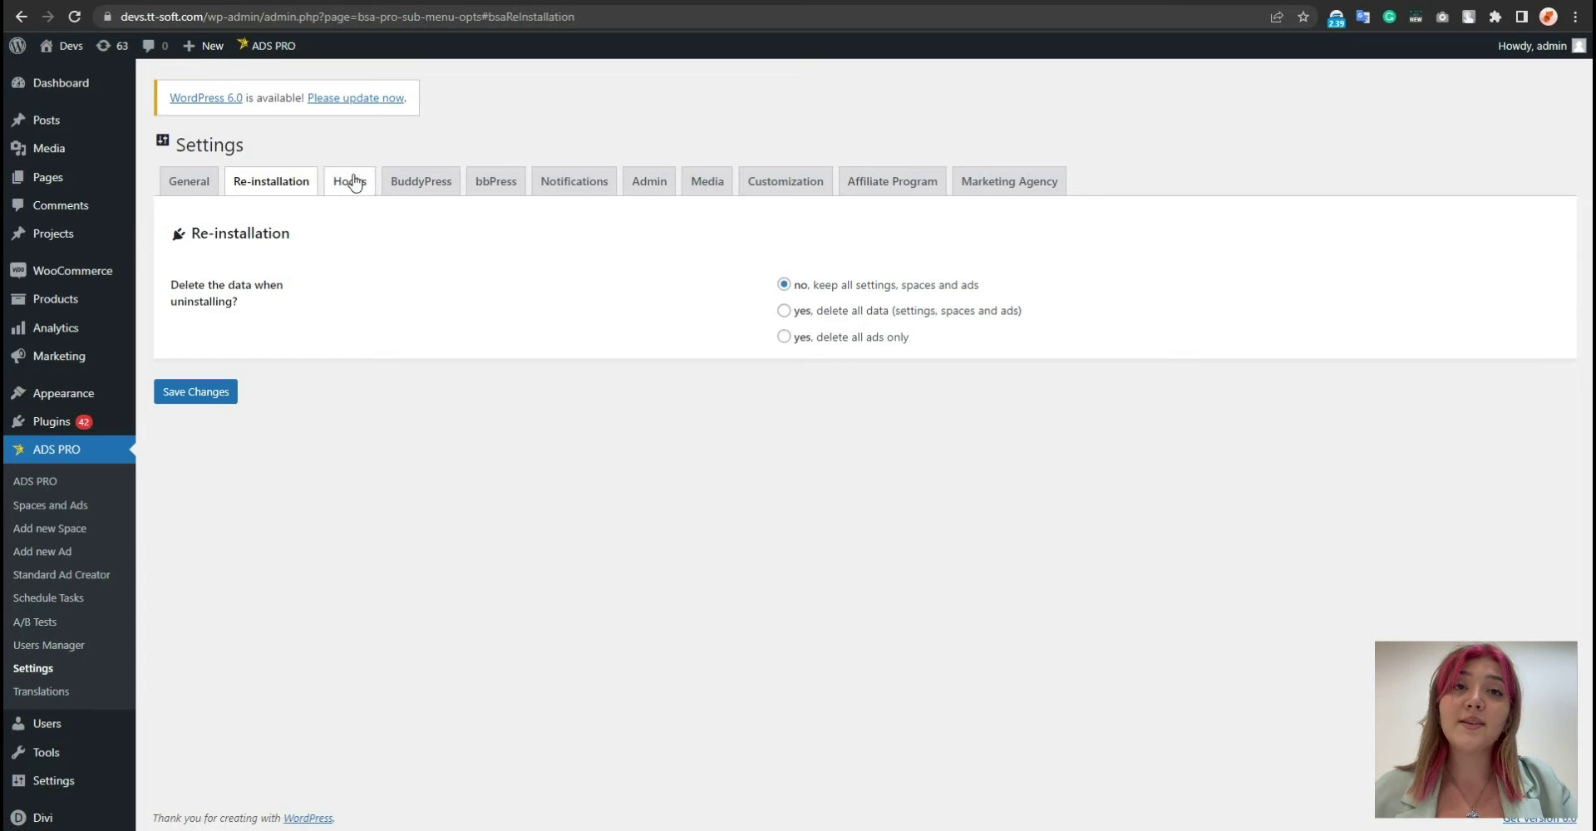
scroll(388, 322, up, 2)
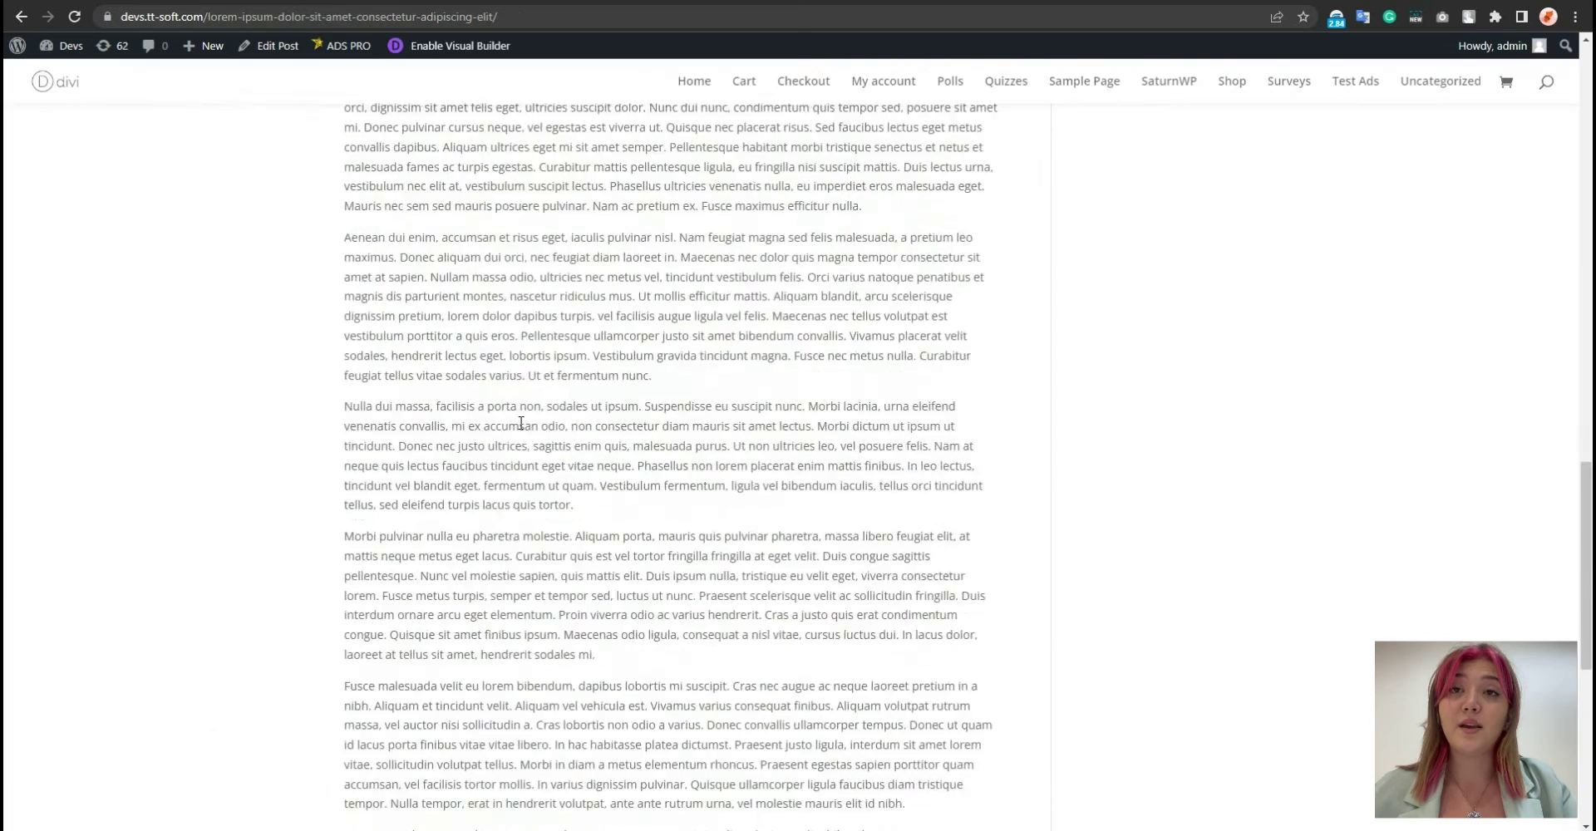
scroll(569, 292, up, 3)
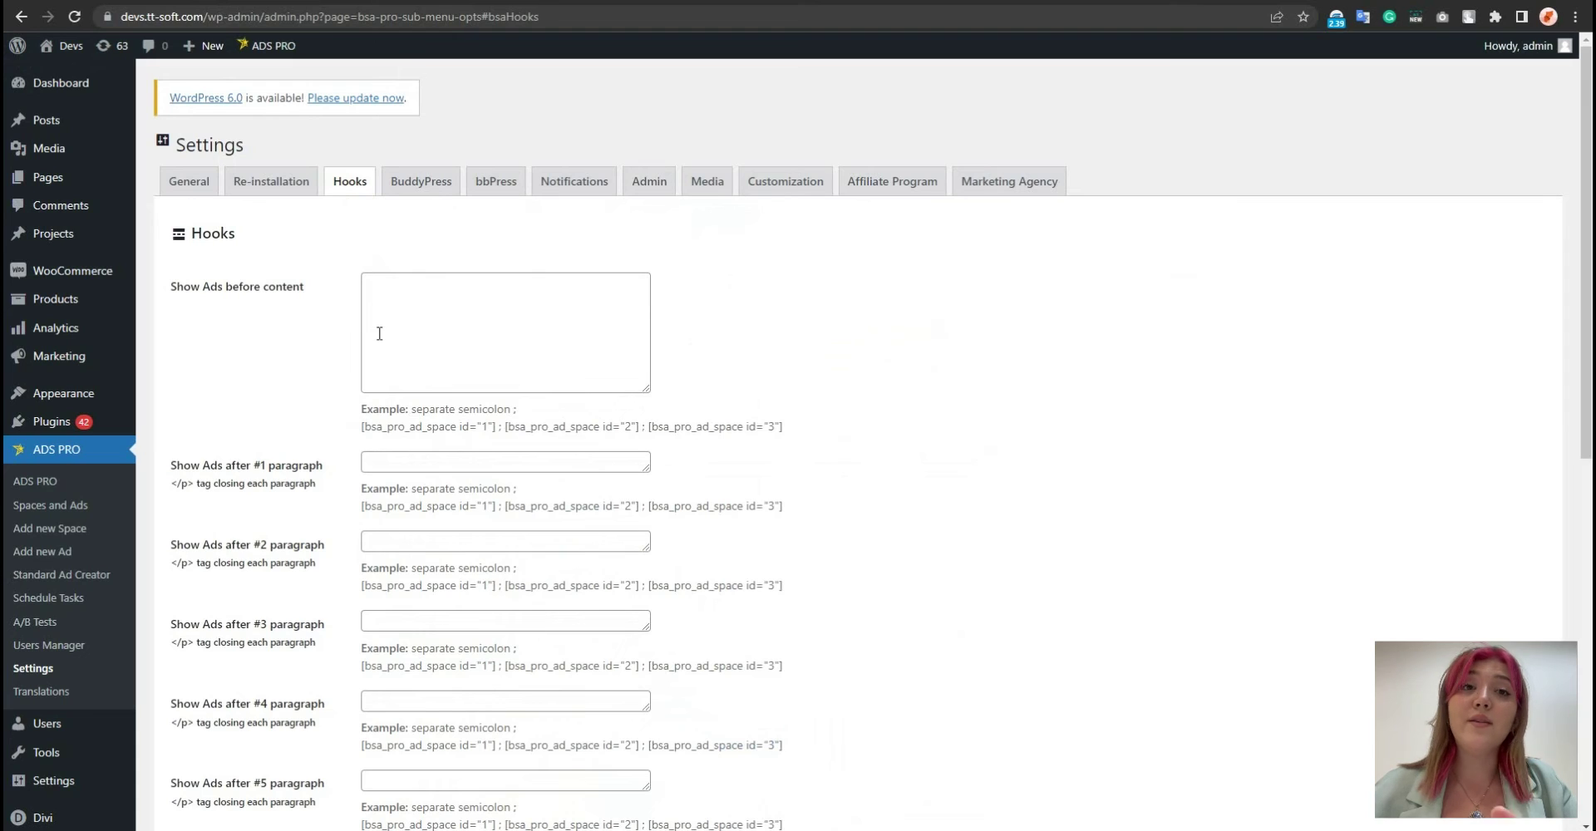
Copy the example shortcode [bsa_pro_ad_space id="1"] into the Show Ads before content hook
drag(361, 426, 502, 427)
key(ctrl+c)
click(413, 287)
key(ctrl+v)
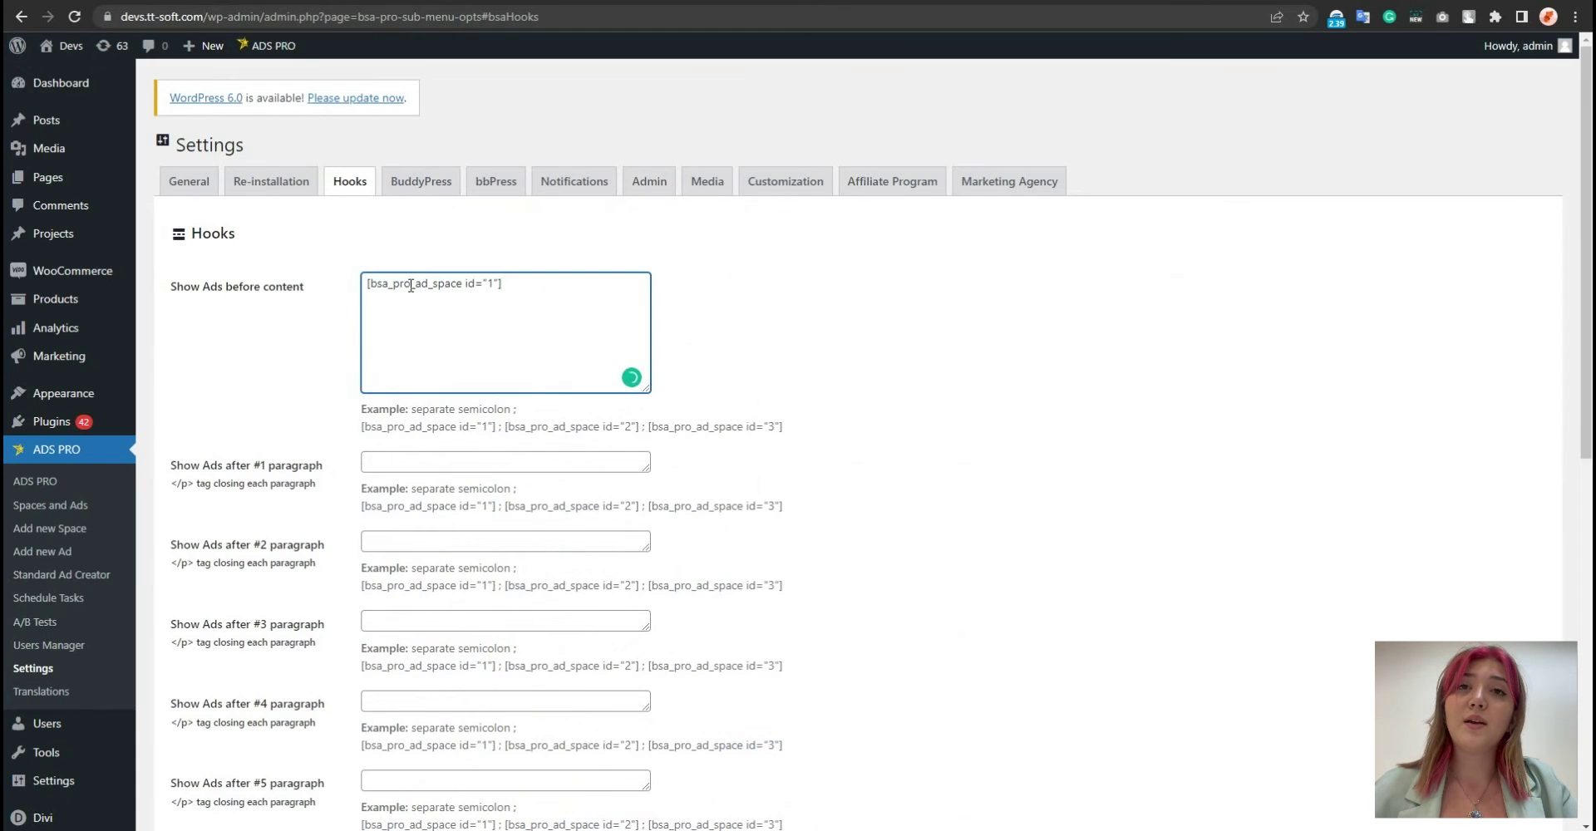
Check the ad embedded in the Lorem ipsum post and copy the shortcode of the Test Space Example ad space
click(449, 0)
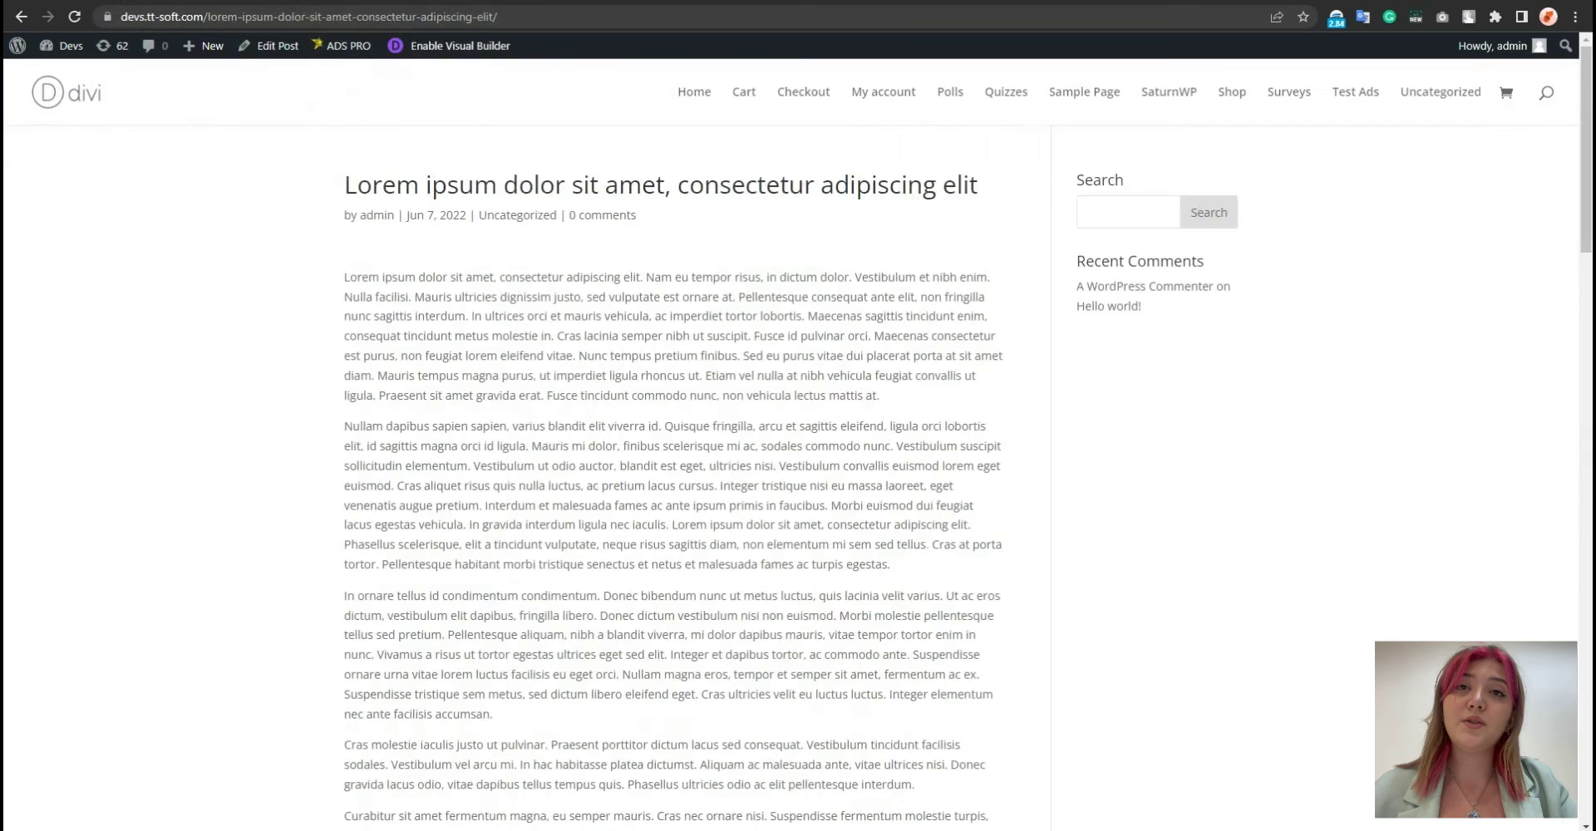
scroll(524, 497, down, 5)
scroll(524, 496, down, 10)
click(208, 0)
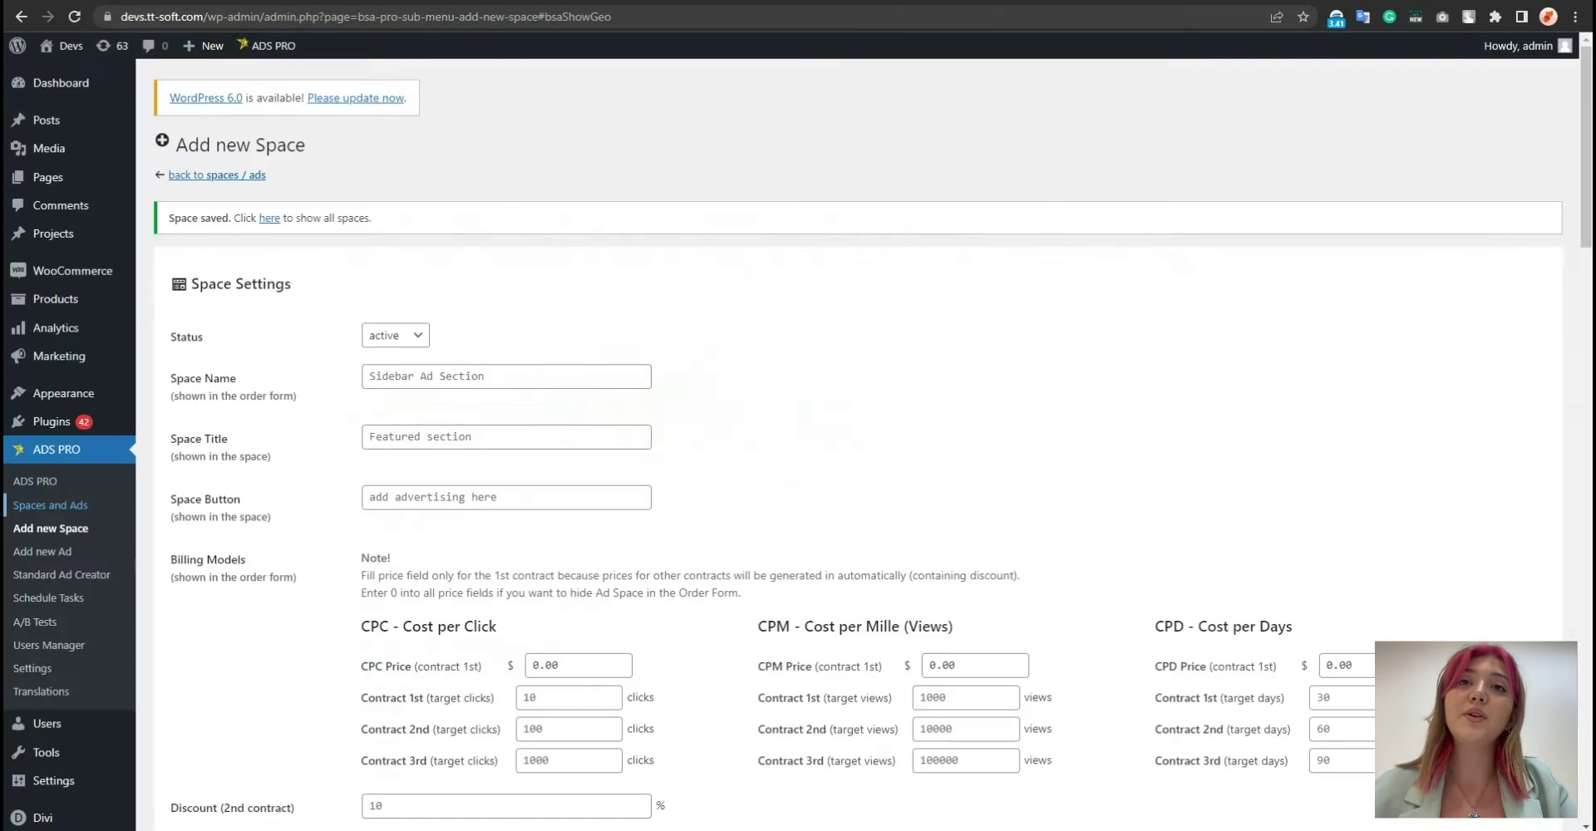
click(51, 505)
click(711, 185)
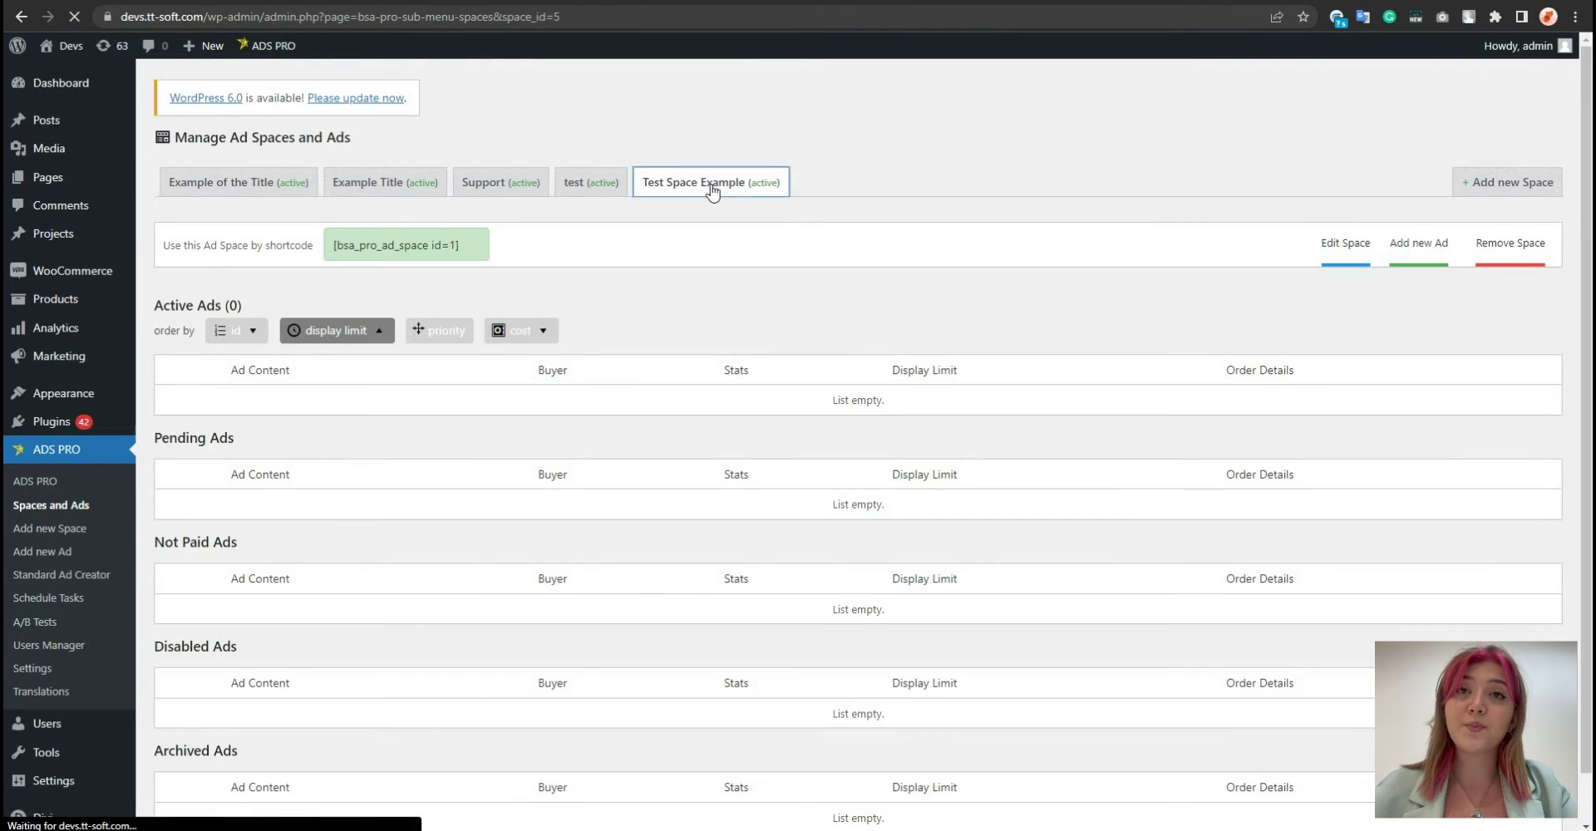
click(391, 244)
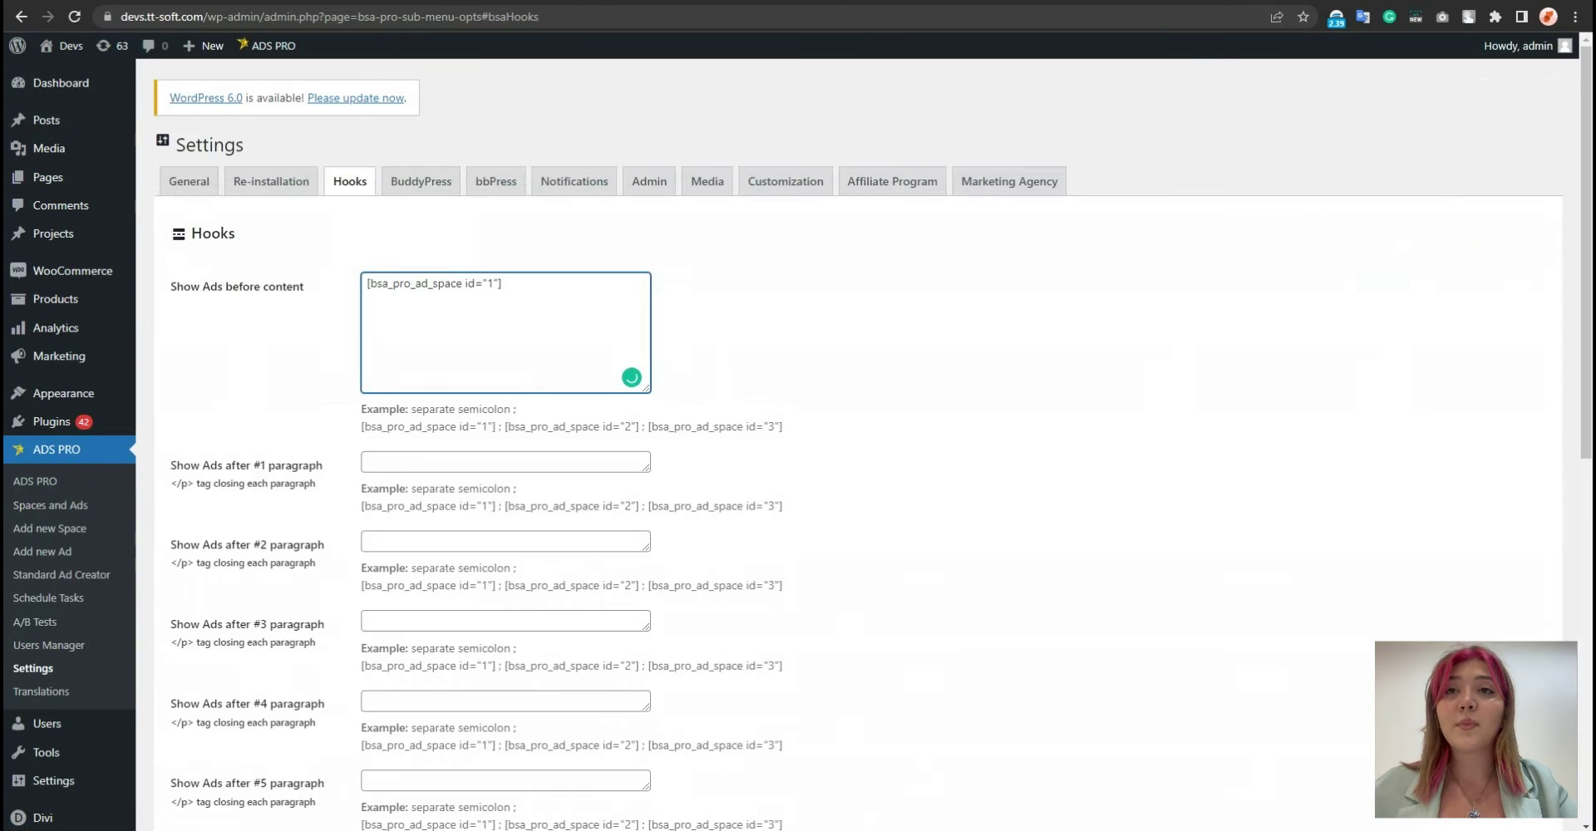
Set the Show Ads before content hook to [bsa_pro_ad_space id=5], save the settings and reload the Lorem ipsum post
key(ctrl+a)
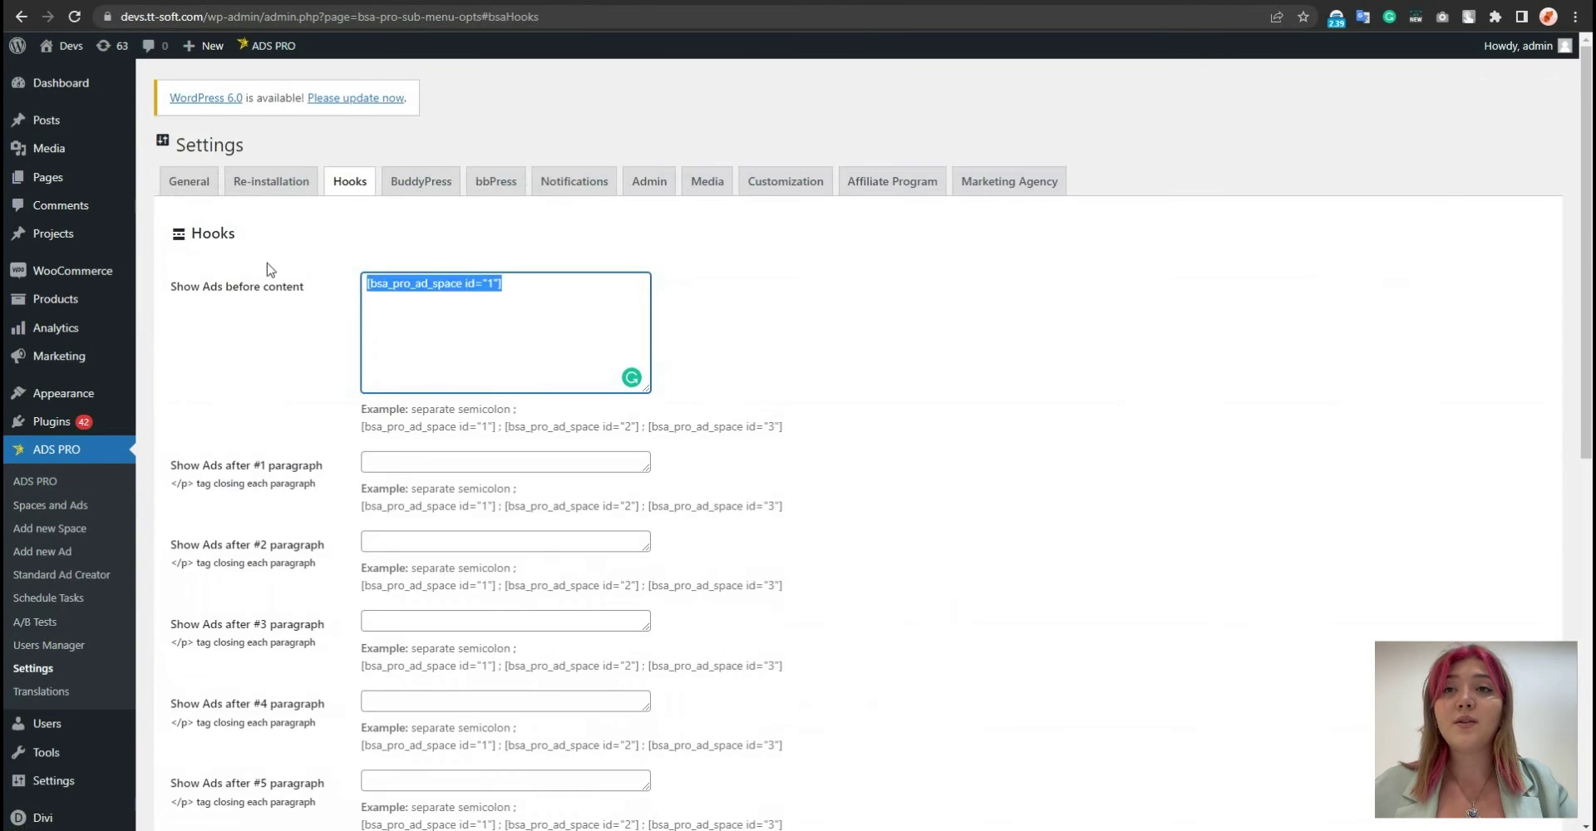
click(354, 359)
scroll(354, 359, down, 9)
click(206, 755)
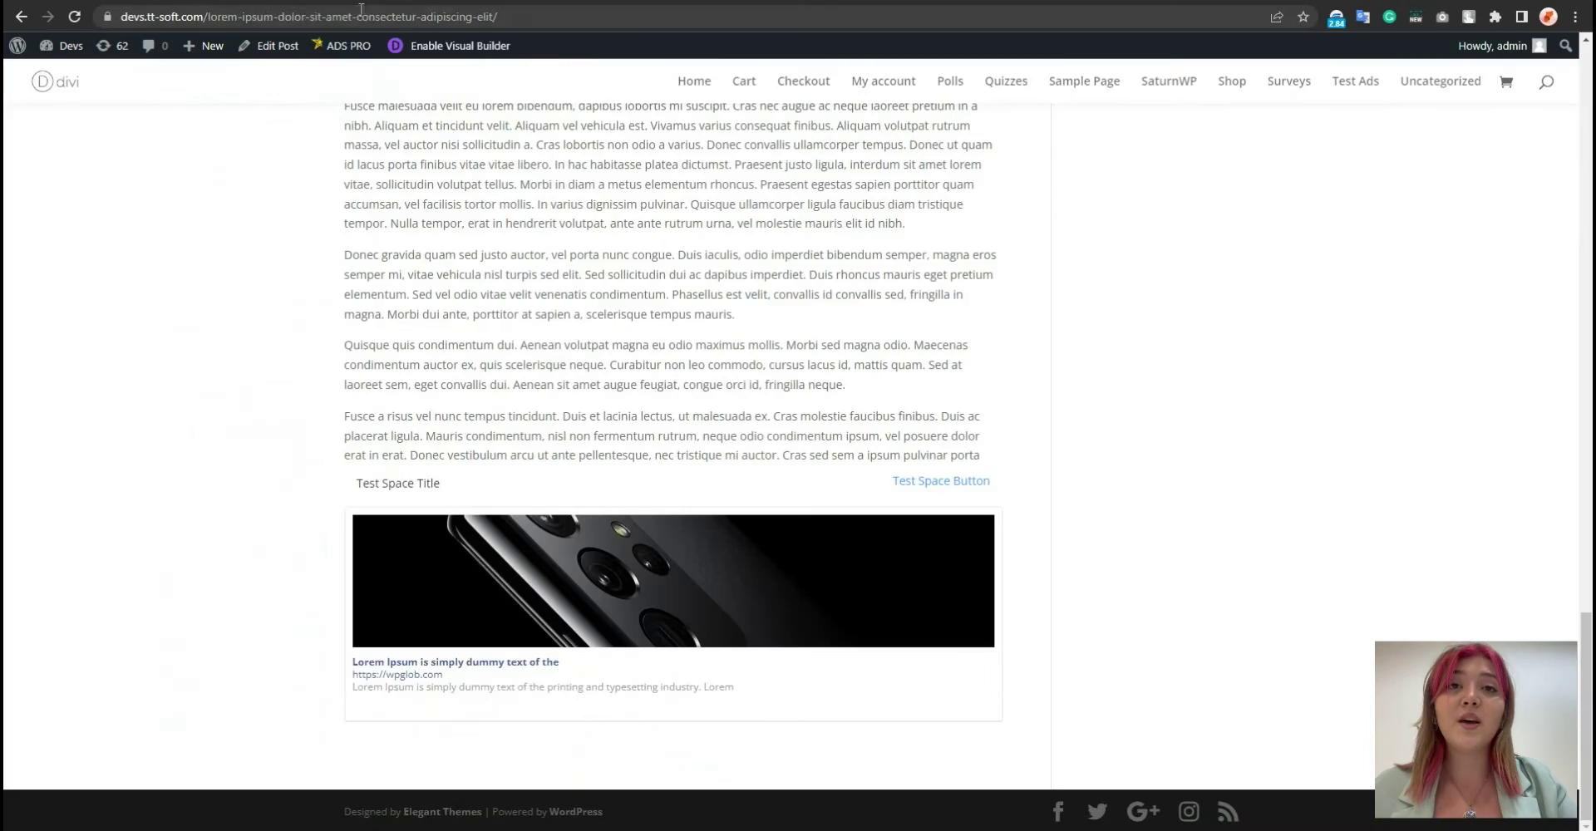
key(F5)
scroll(990, 385, up, 15)
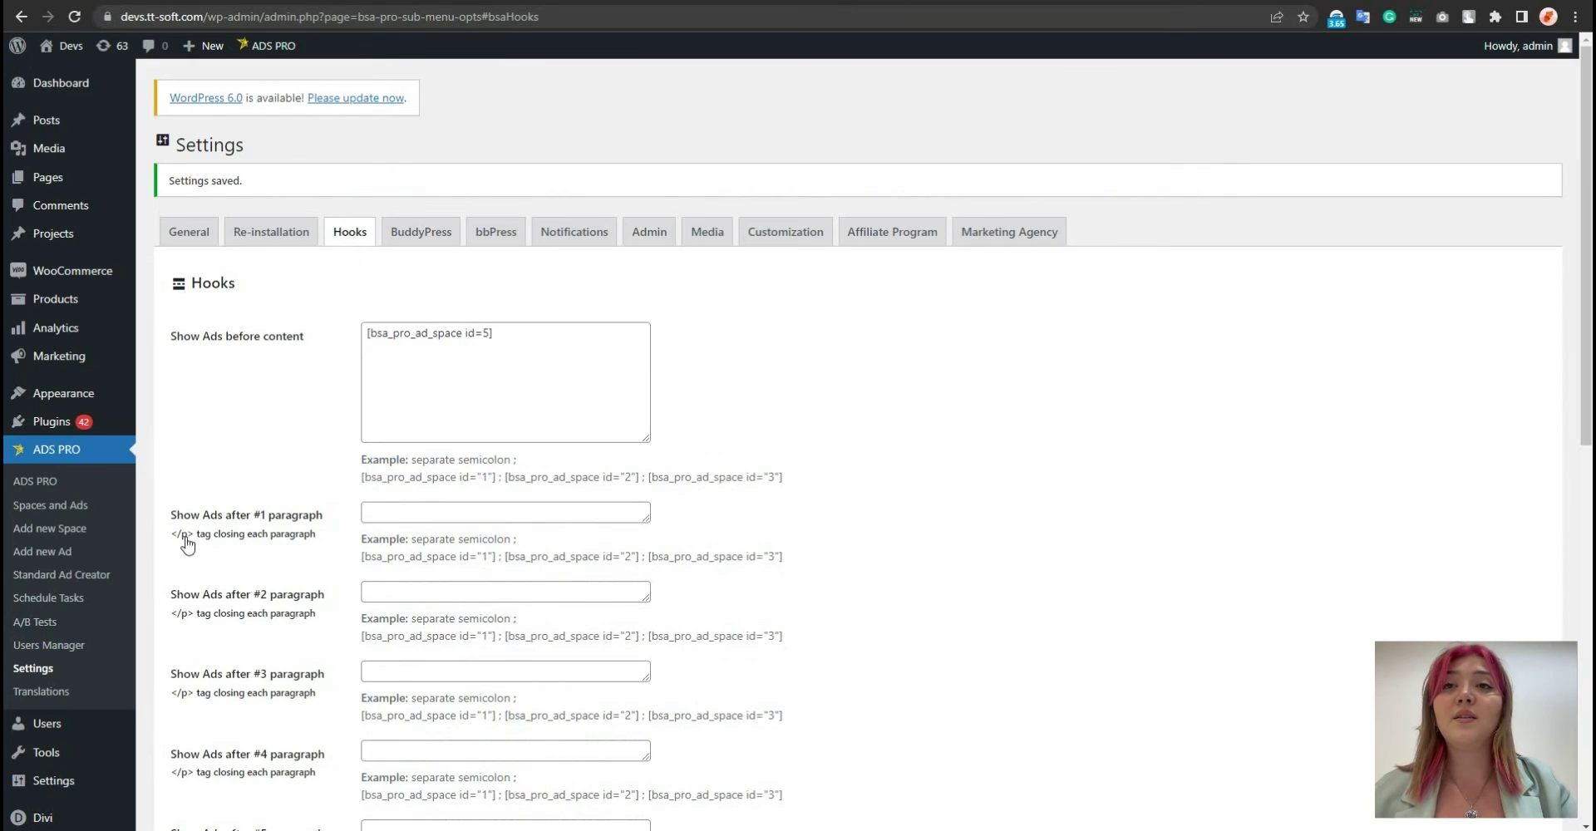
Enter [bsa_pro_ad_space id=5] in the hooks that show ads after paragraph #2 and after paragraph #5
click(380, 593)
key(ctrl+v)
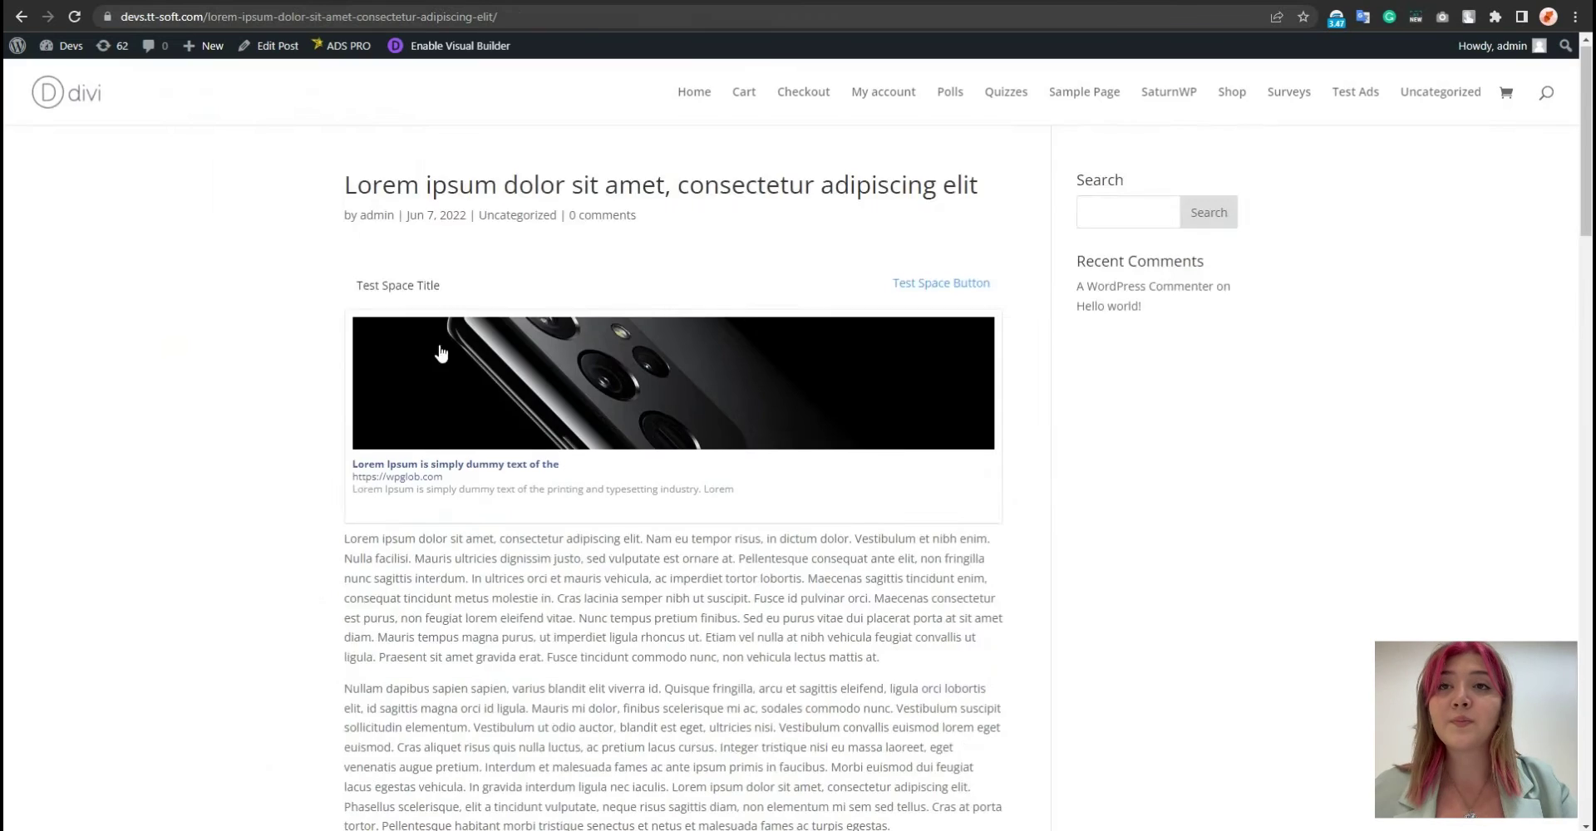
scroll(452, 574, down, 10)
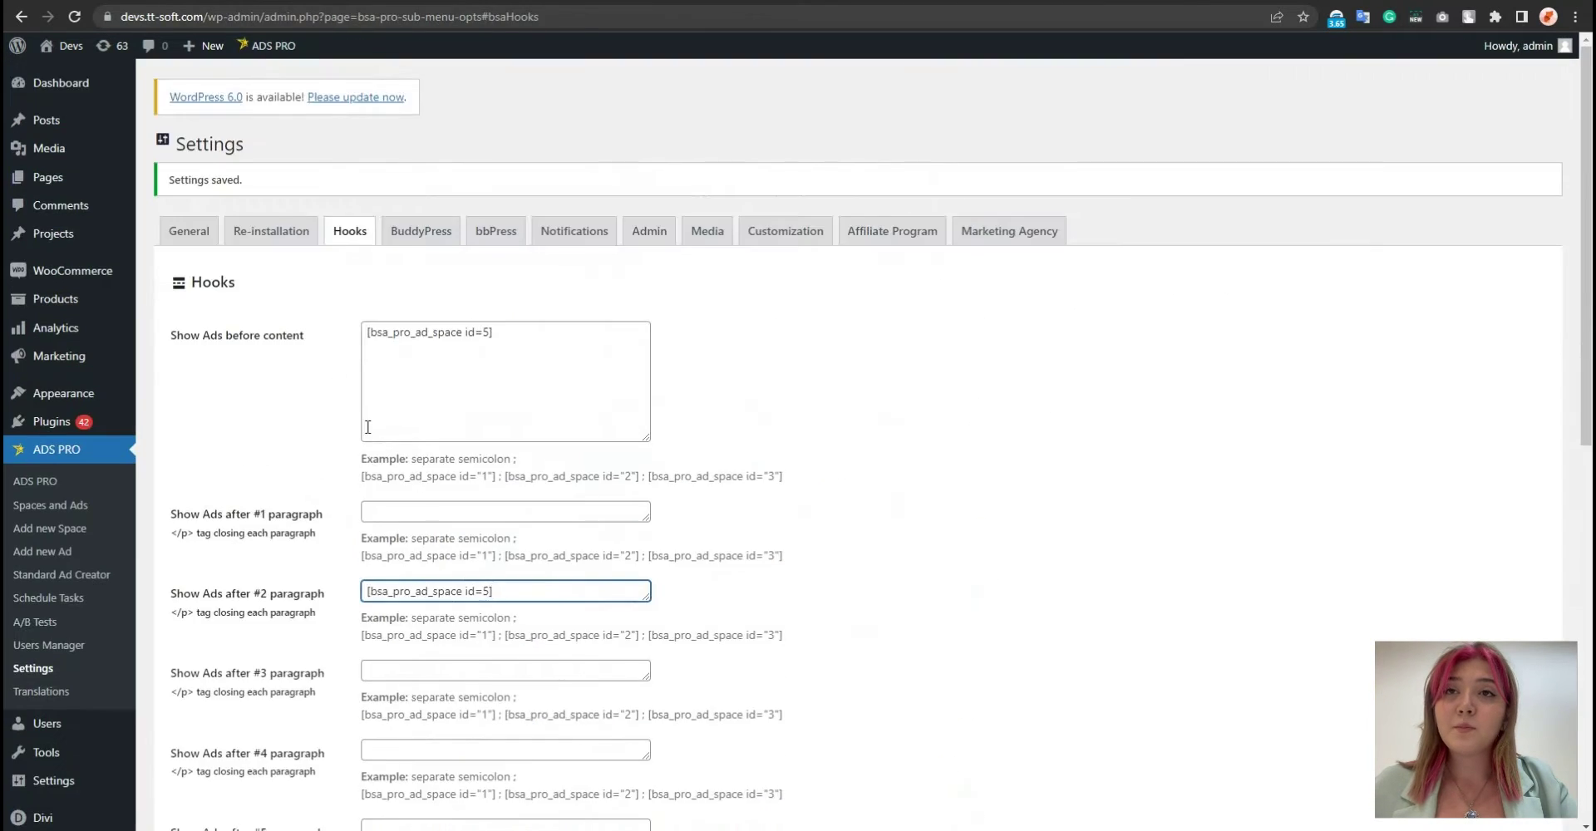
scroll(425, 584, down, 4)
click(426, 582)
text([bsa_pro_ad_space id=5])
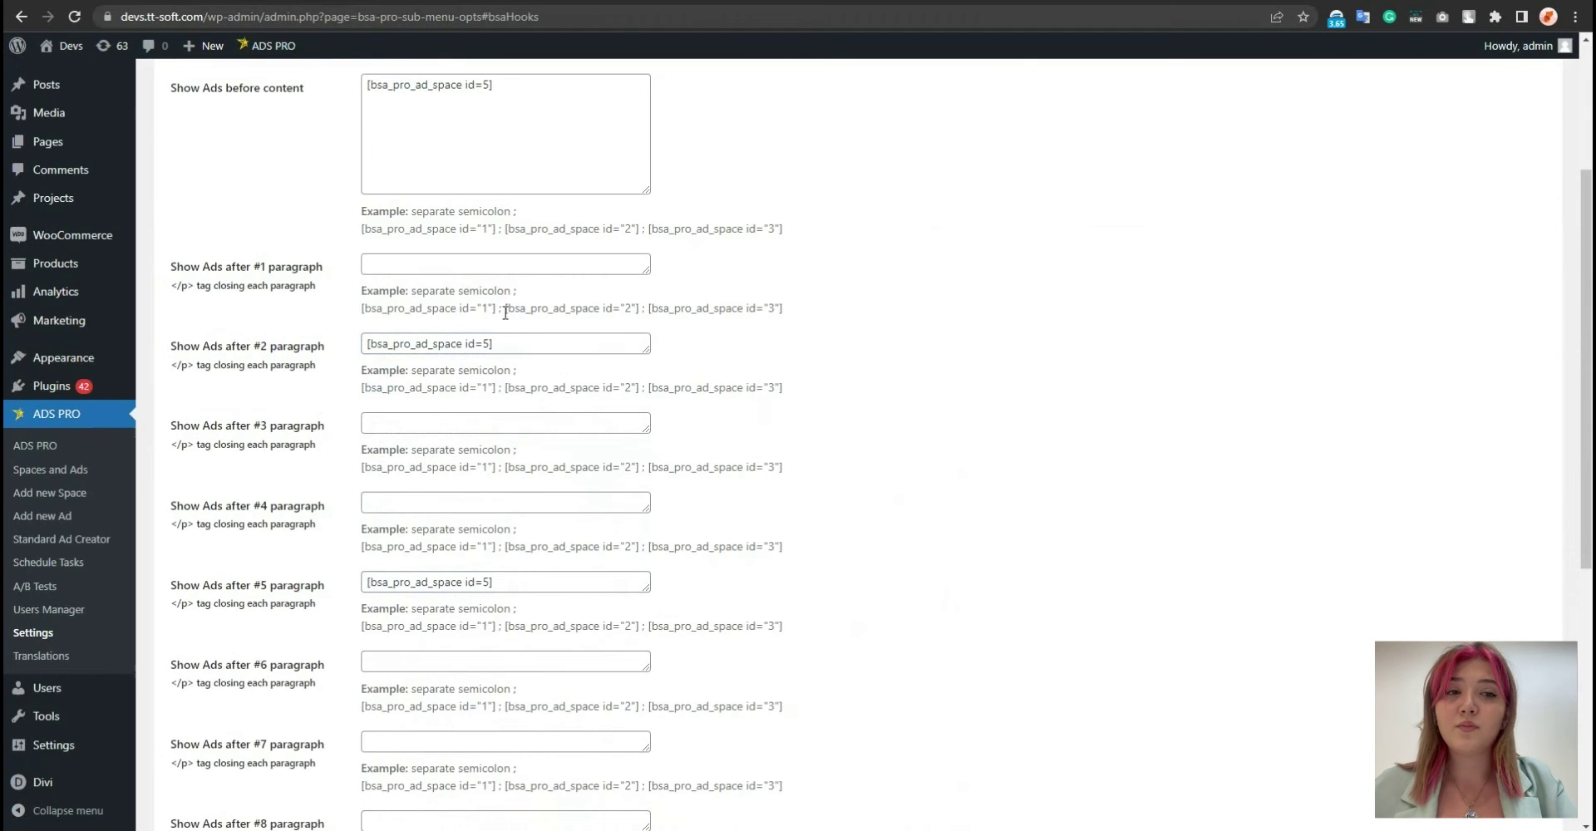
Try adding a second shortcode, [bsa_pro_ad_space id=4], separated by a semicolon in the Show Ads after #2 paragraph hook
click(519, 339)
text(;)
text([bsa_pro_ad_space id=5])
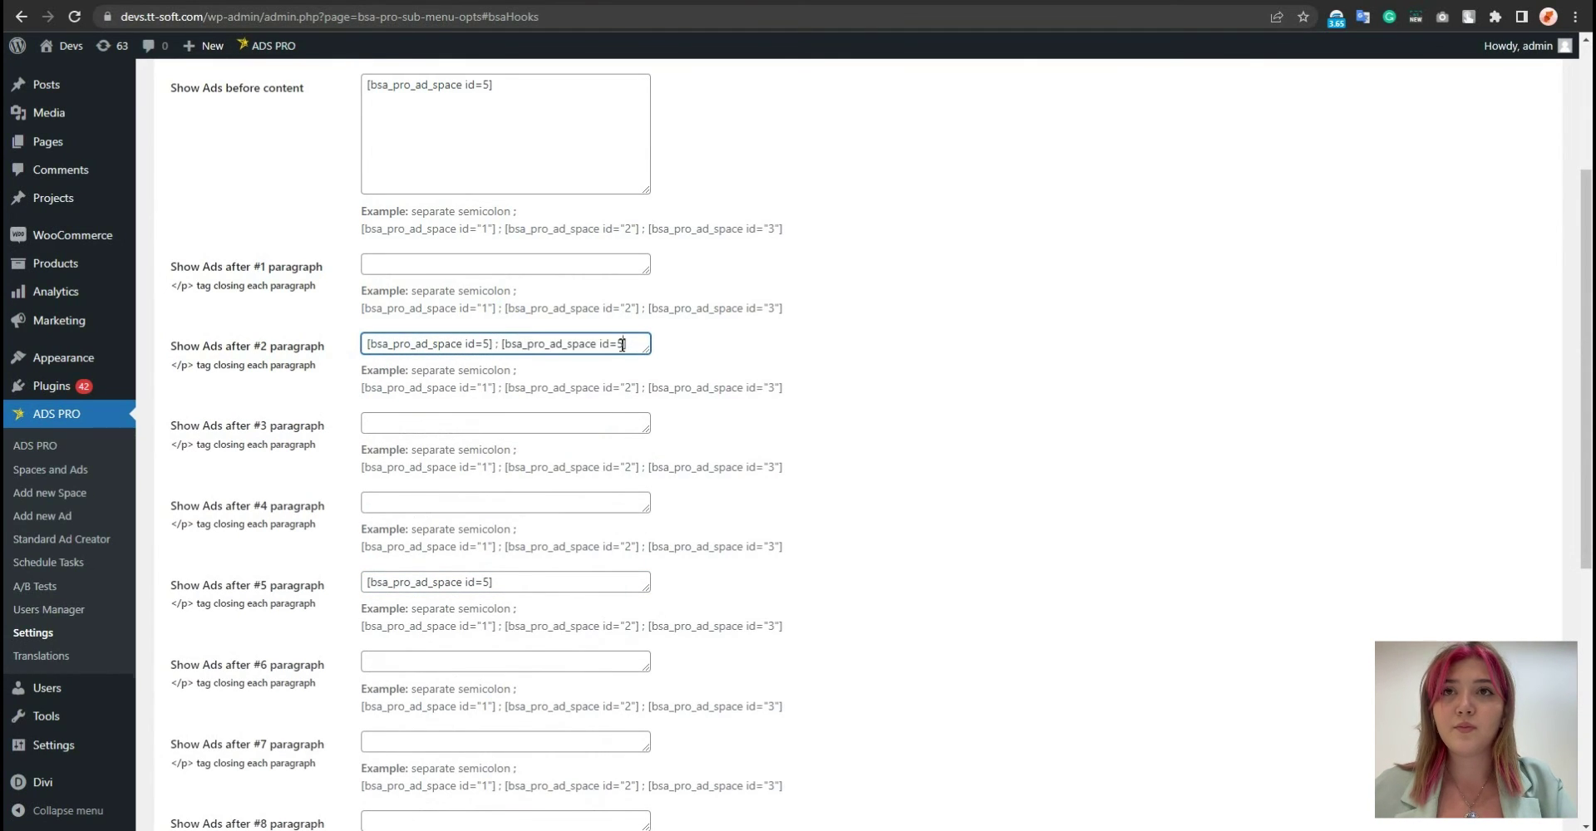
click(563, 302)
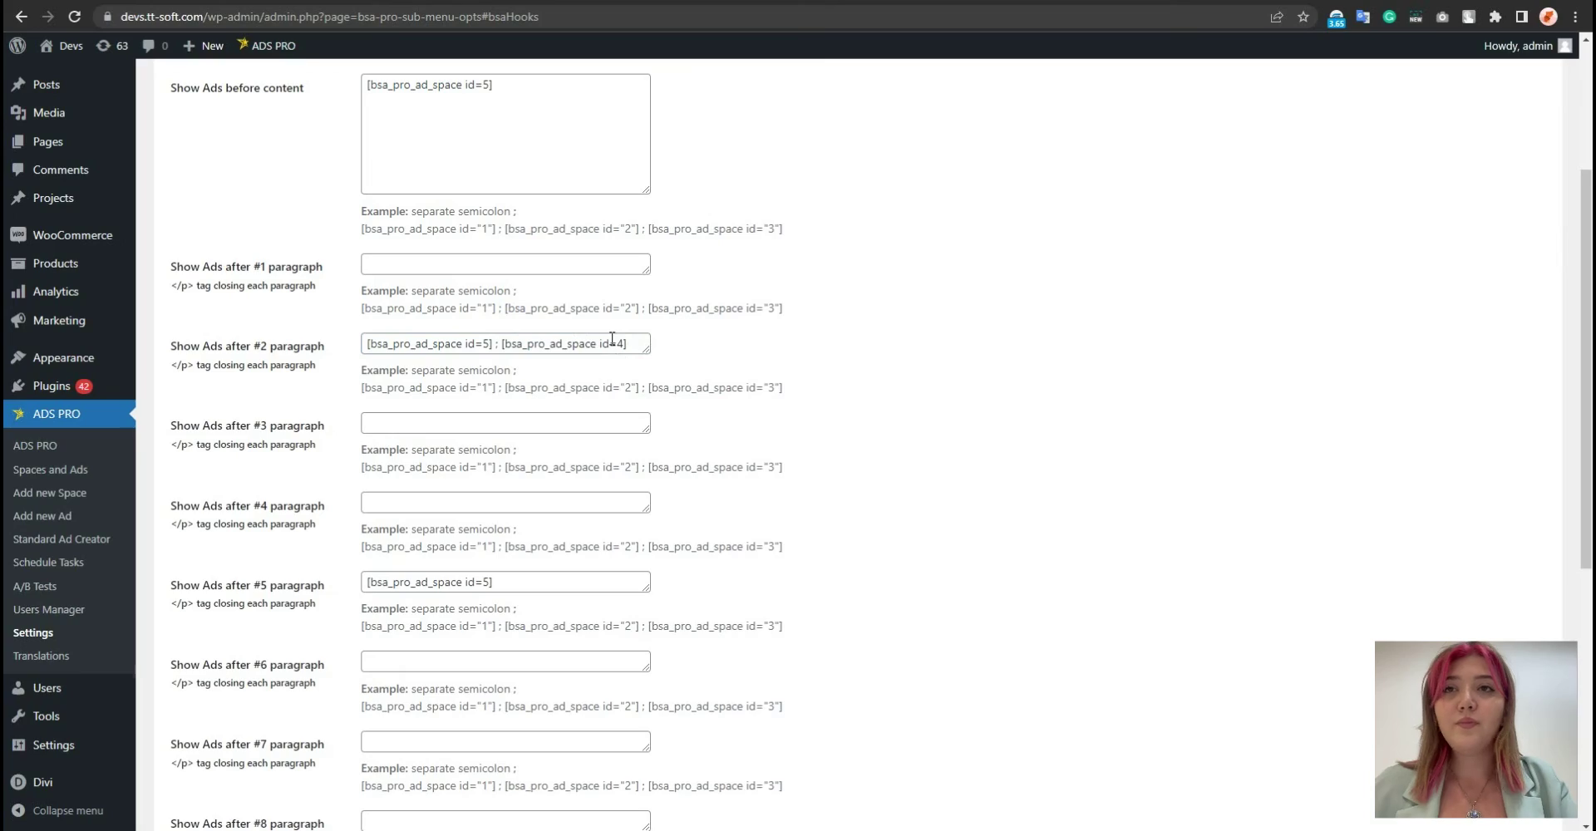
Save the hook settings and reload the Lorem ipsum post to check the ads placed between its paragraphs
scroll(694, 354, down, 6)
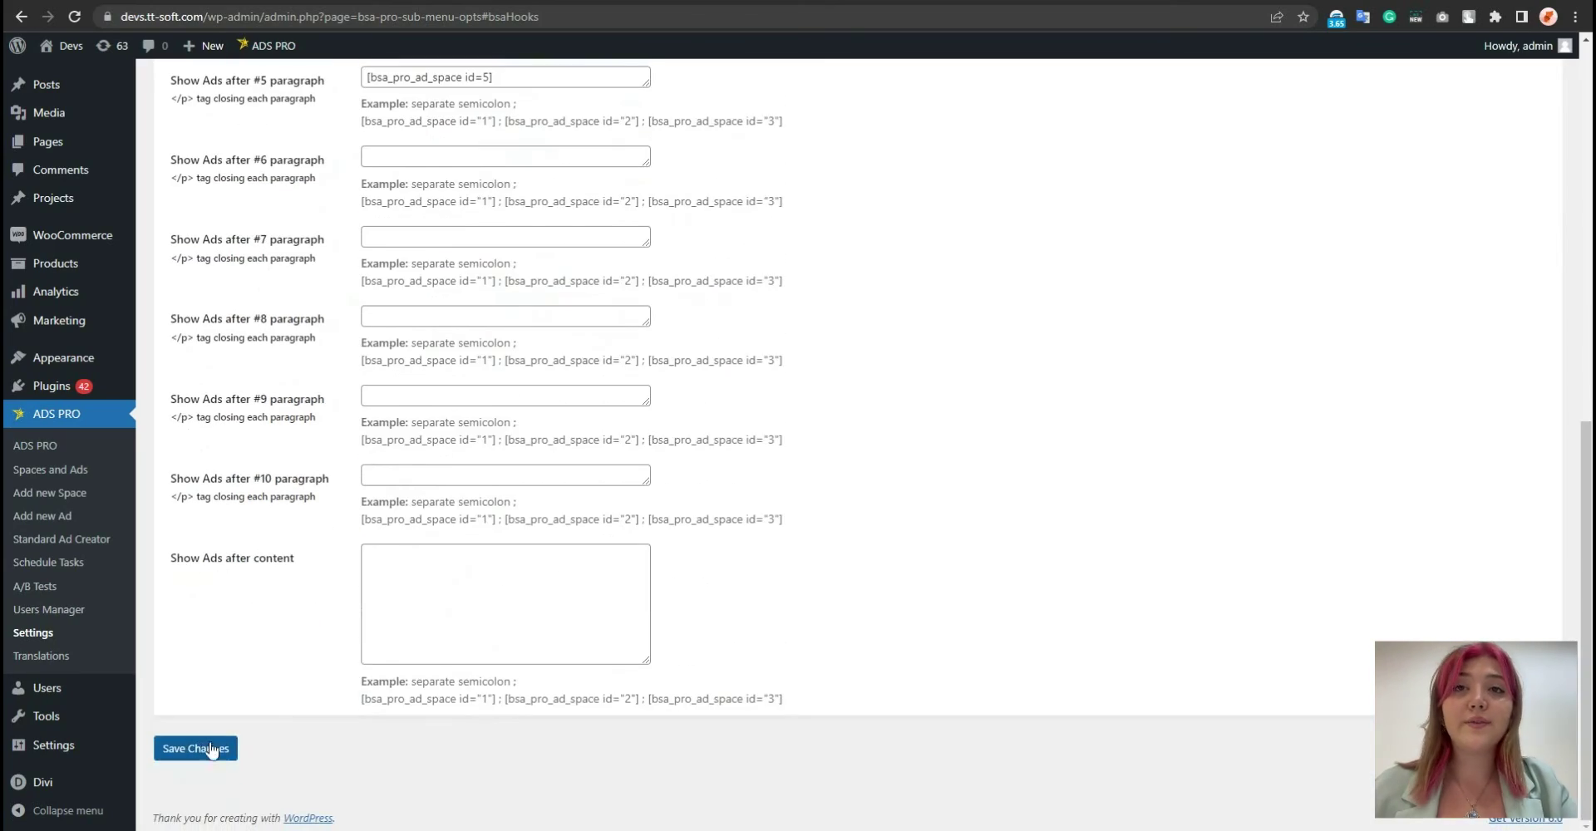
click(224, 748)
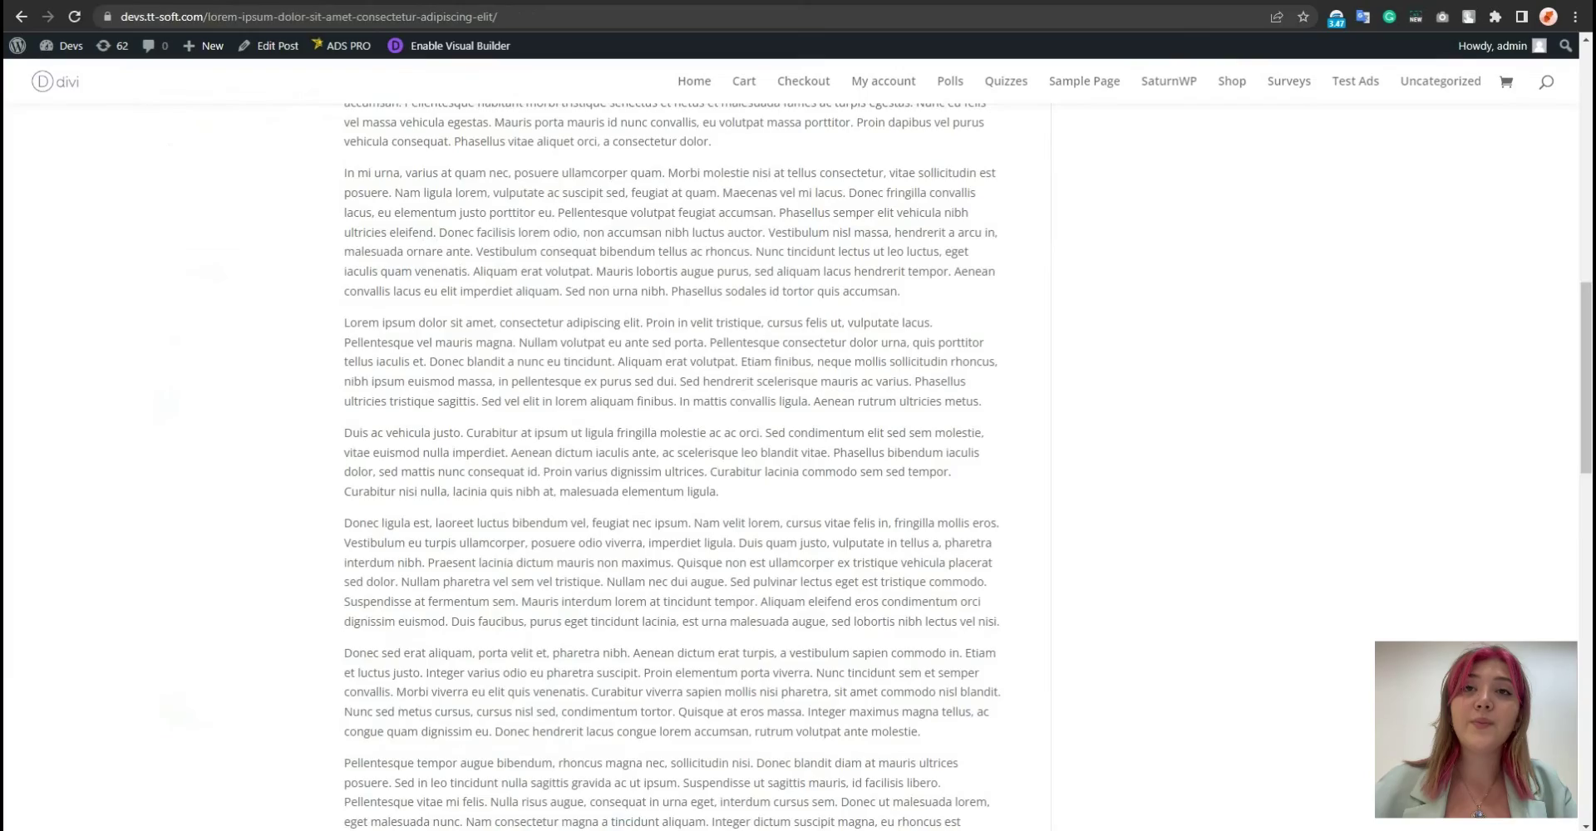
scroll(593, 456, down, 5)
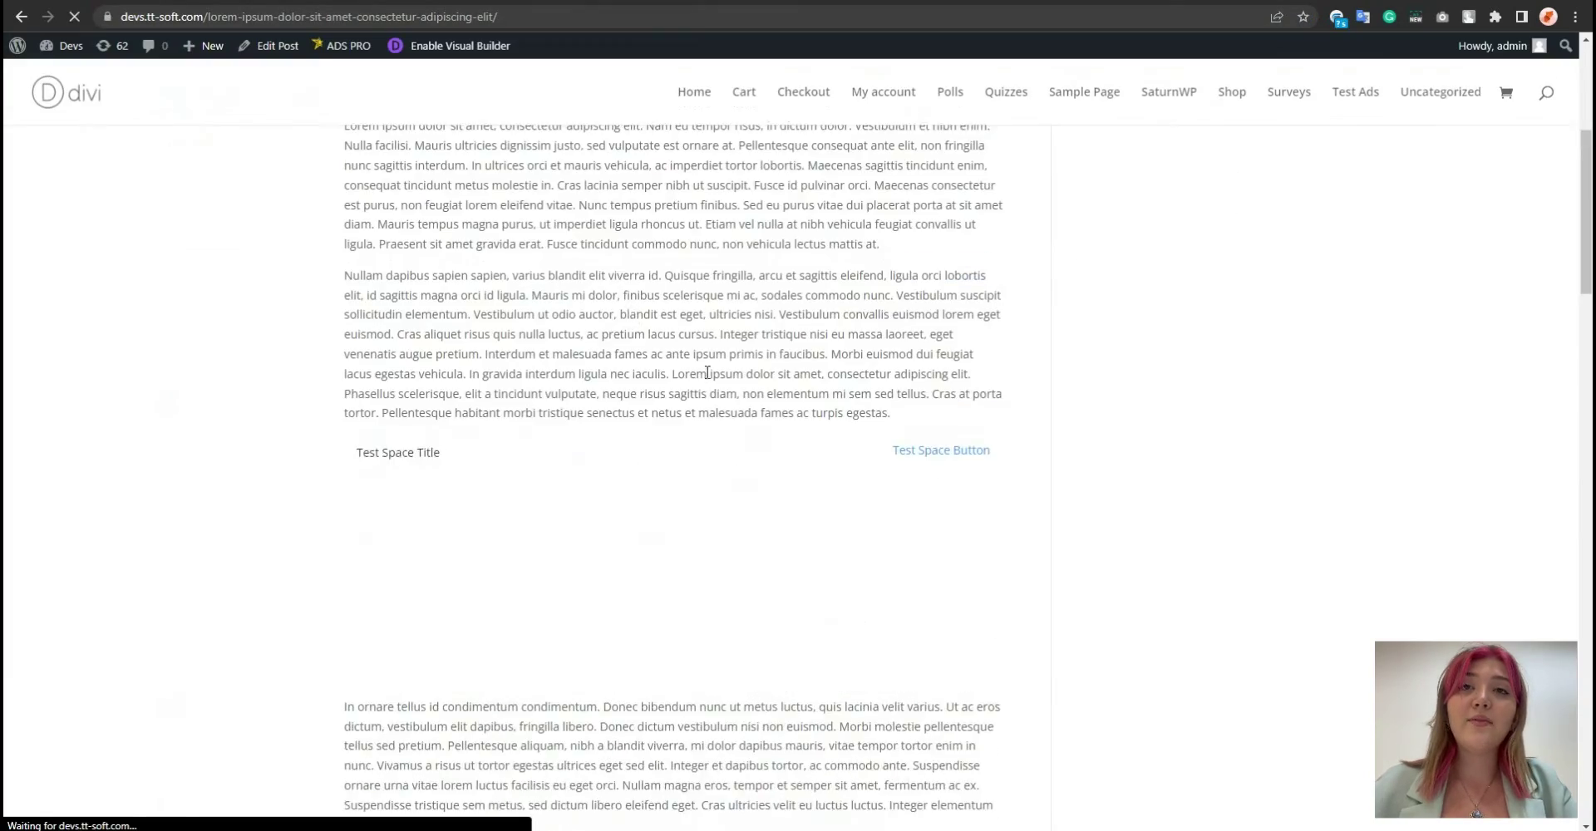
scroll(593, 456, down, 10)
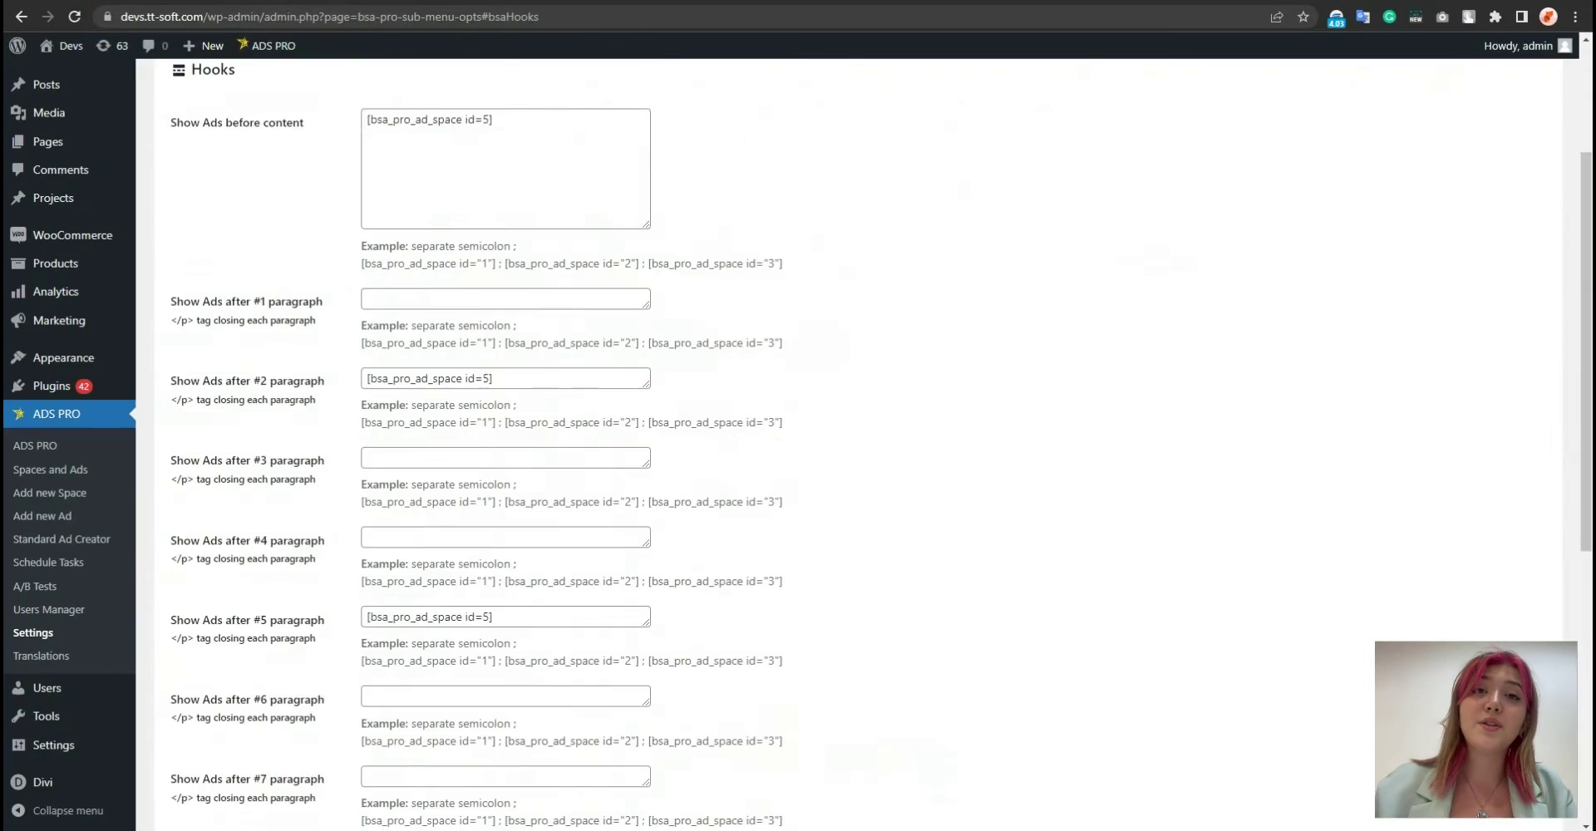
Review the remaining content hooks and the BuddyPress hooks that place ads after activities
scroll(331, 419, down, 6)
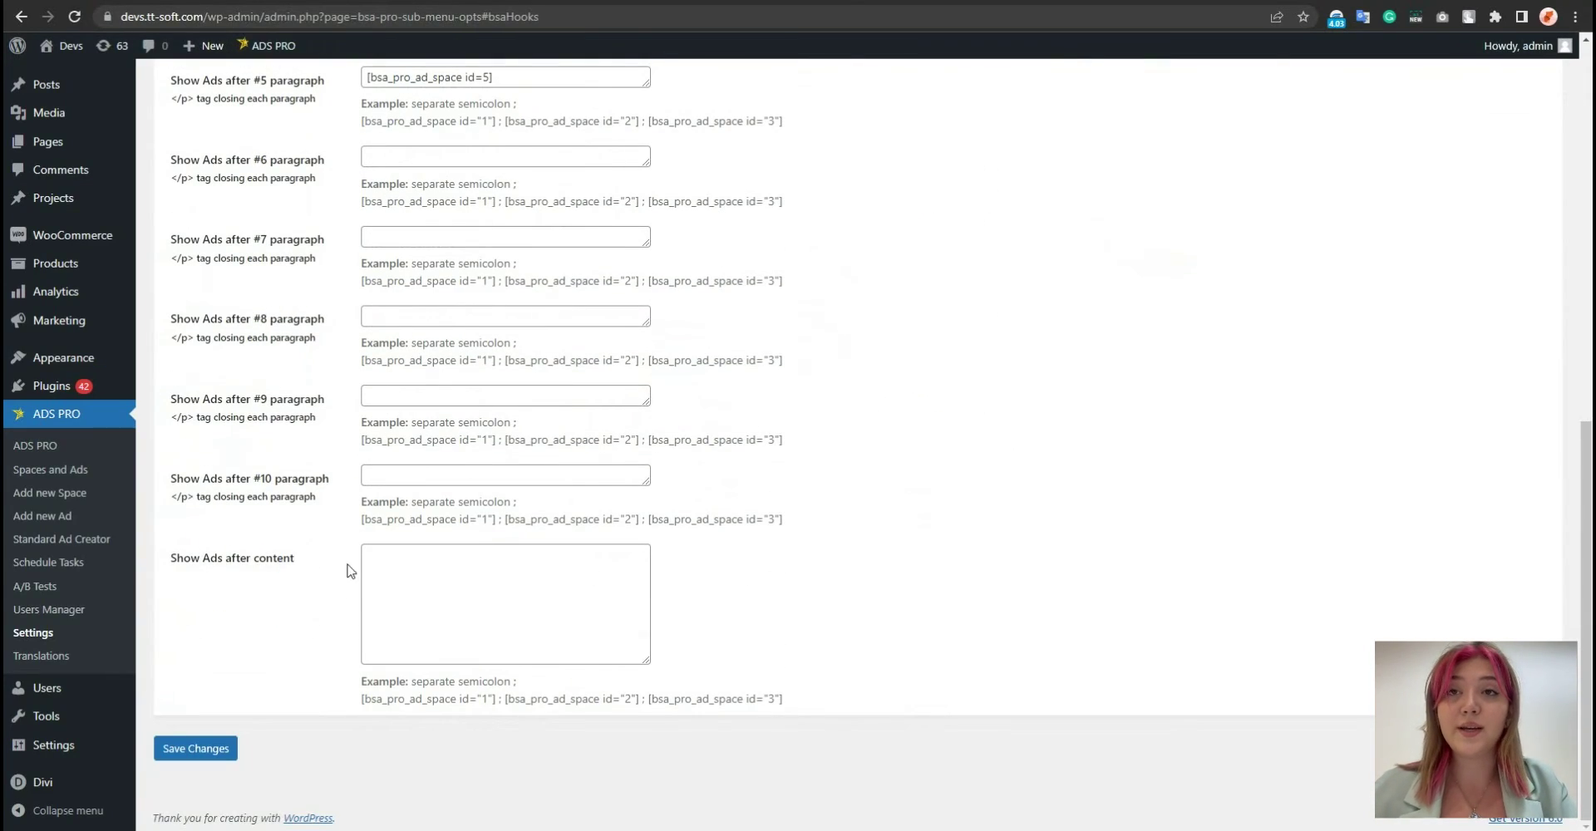
scroll(511, 624, up, 10)
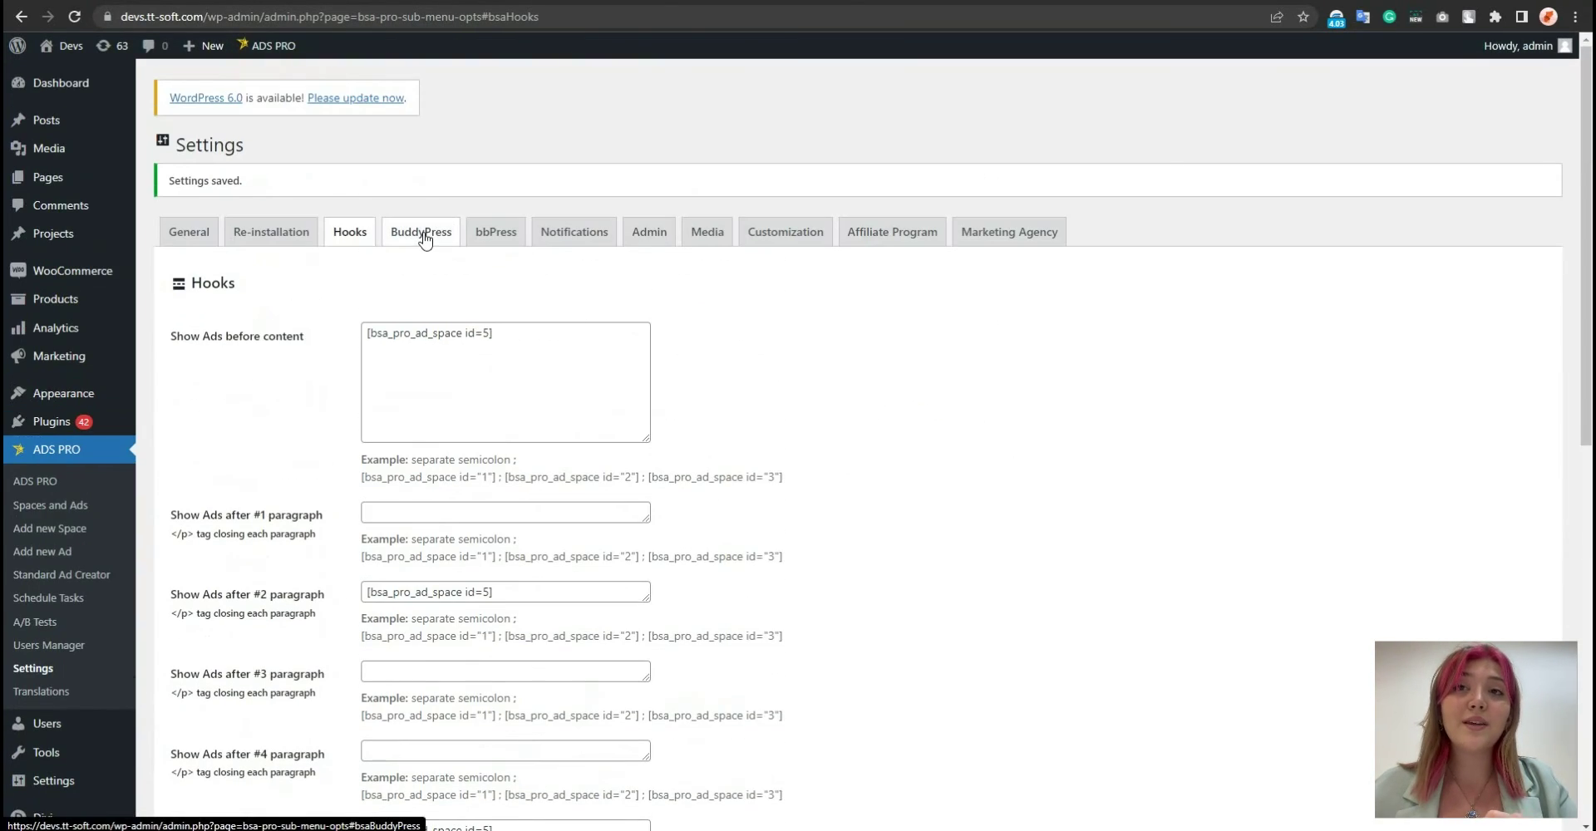
click(421, 232)
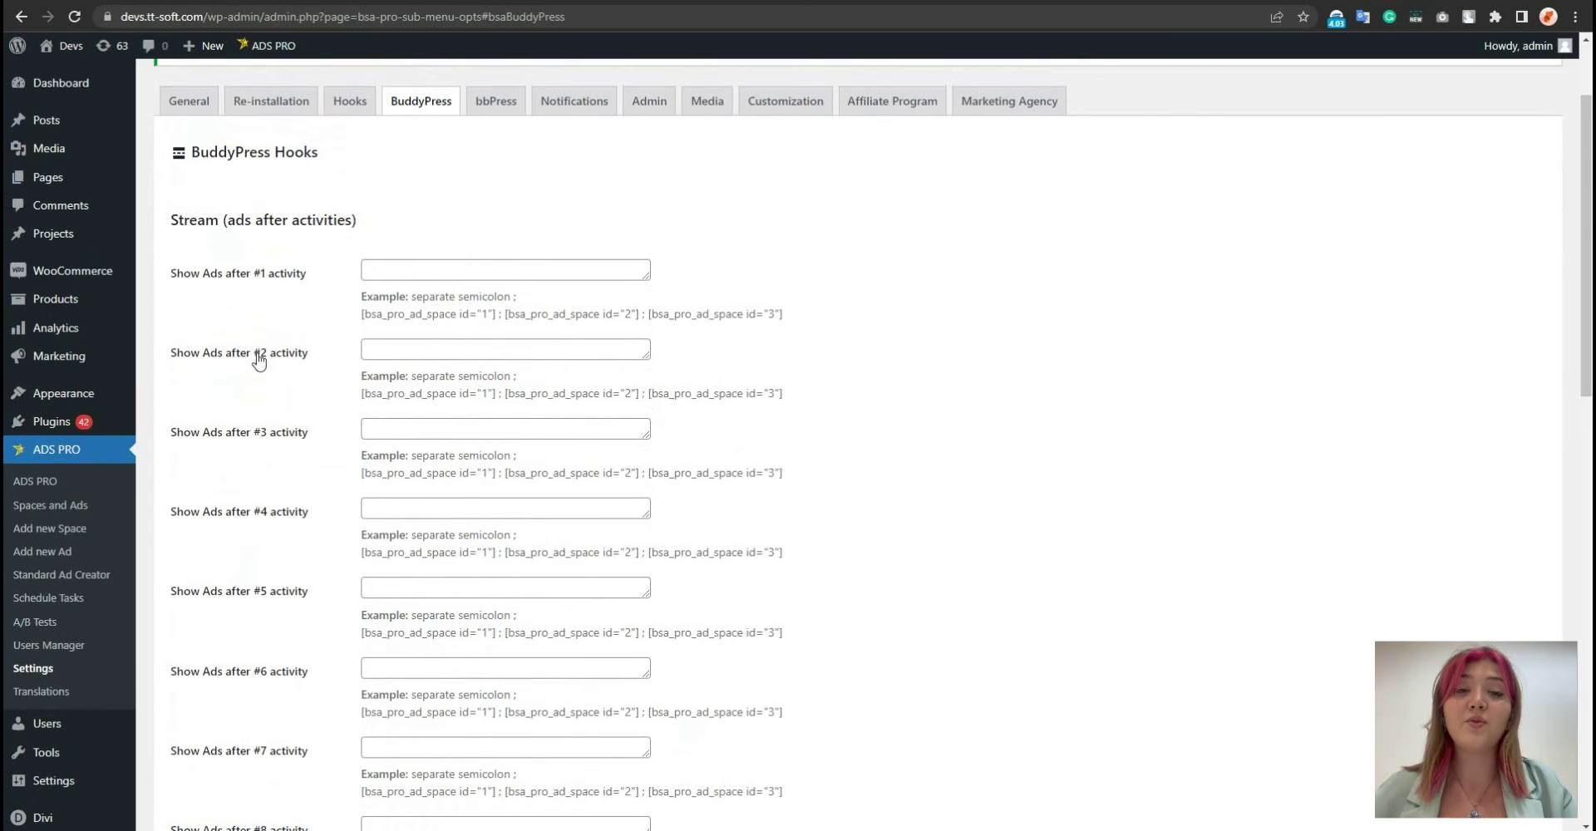
click(353, 103)
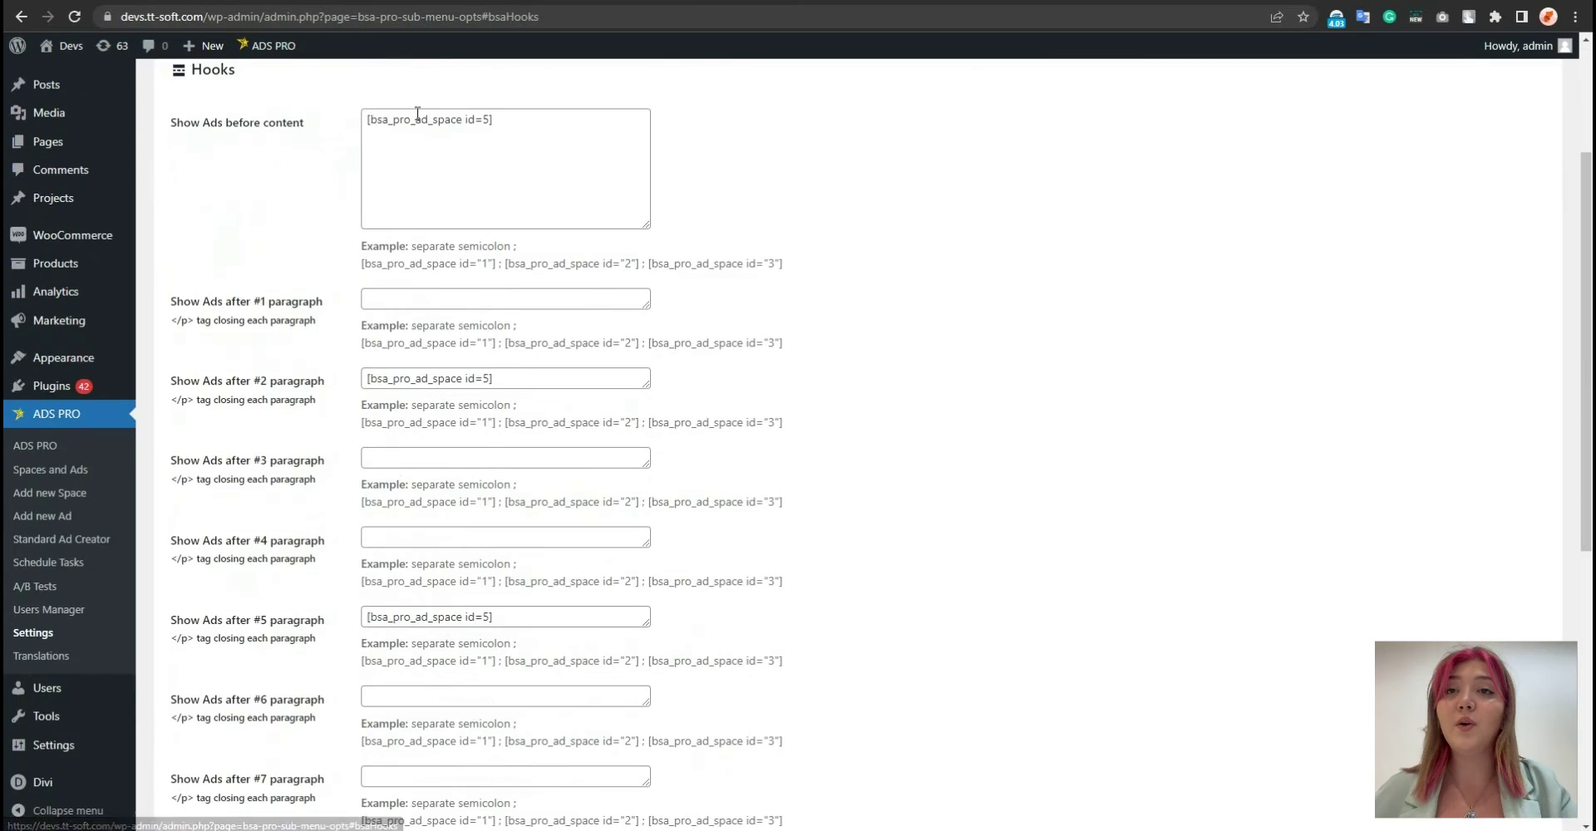
click(416, 177)
scroll(311, 464, down, 12)
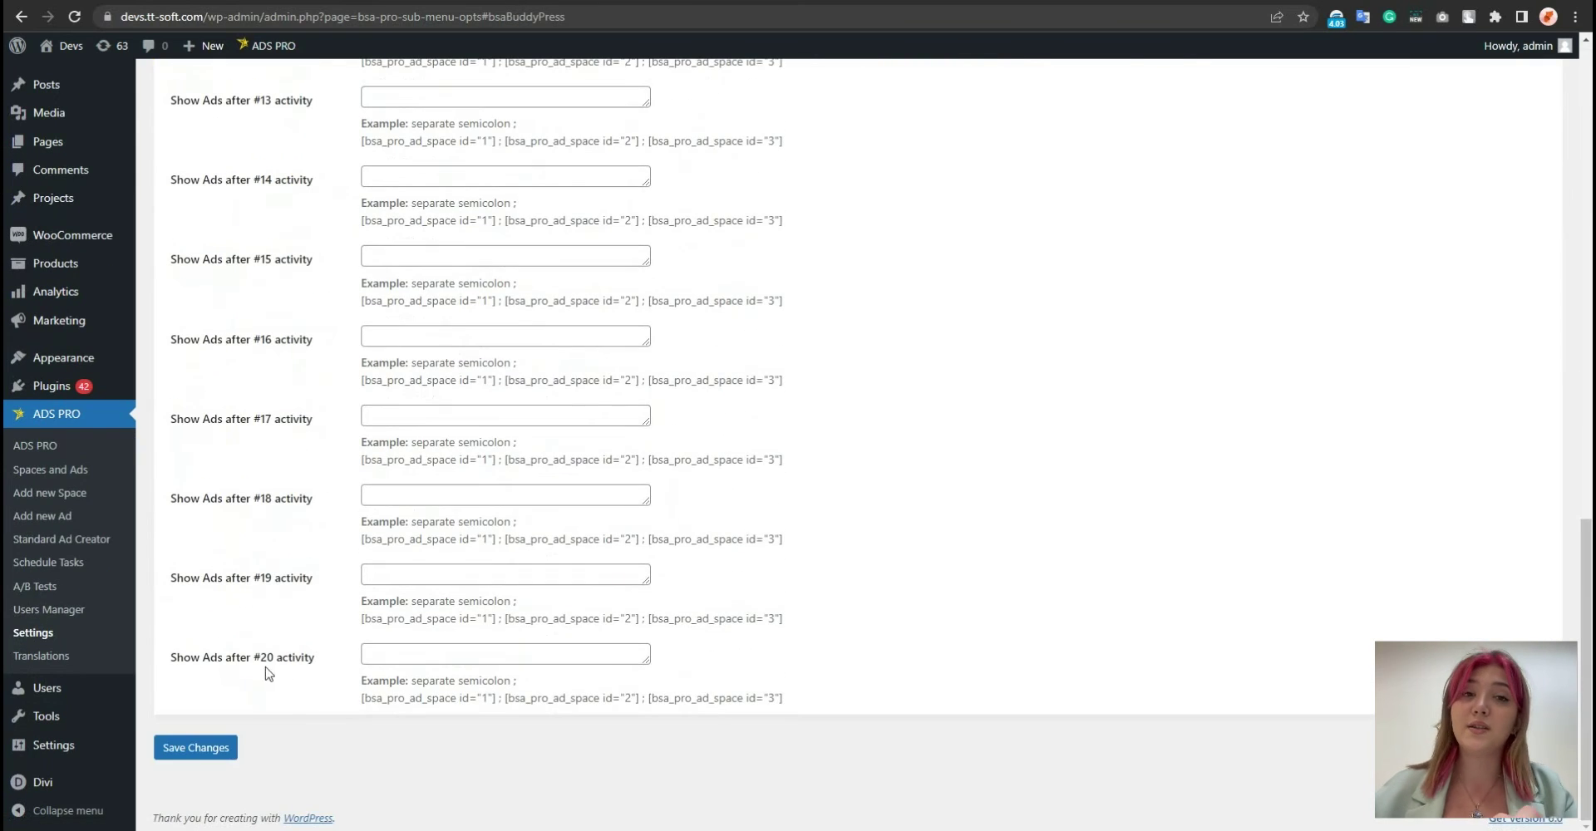
scroll(338, 652, up, 15)
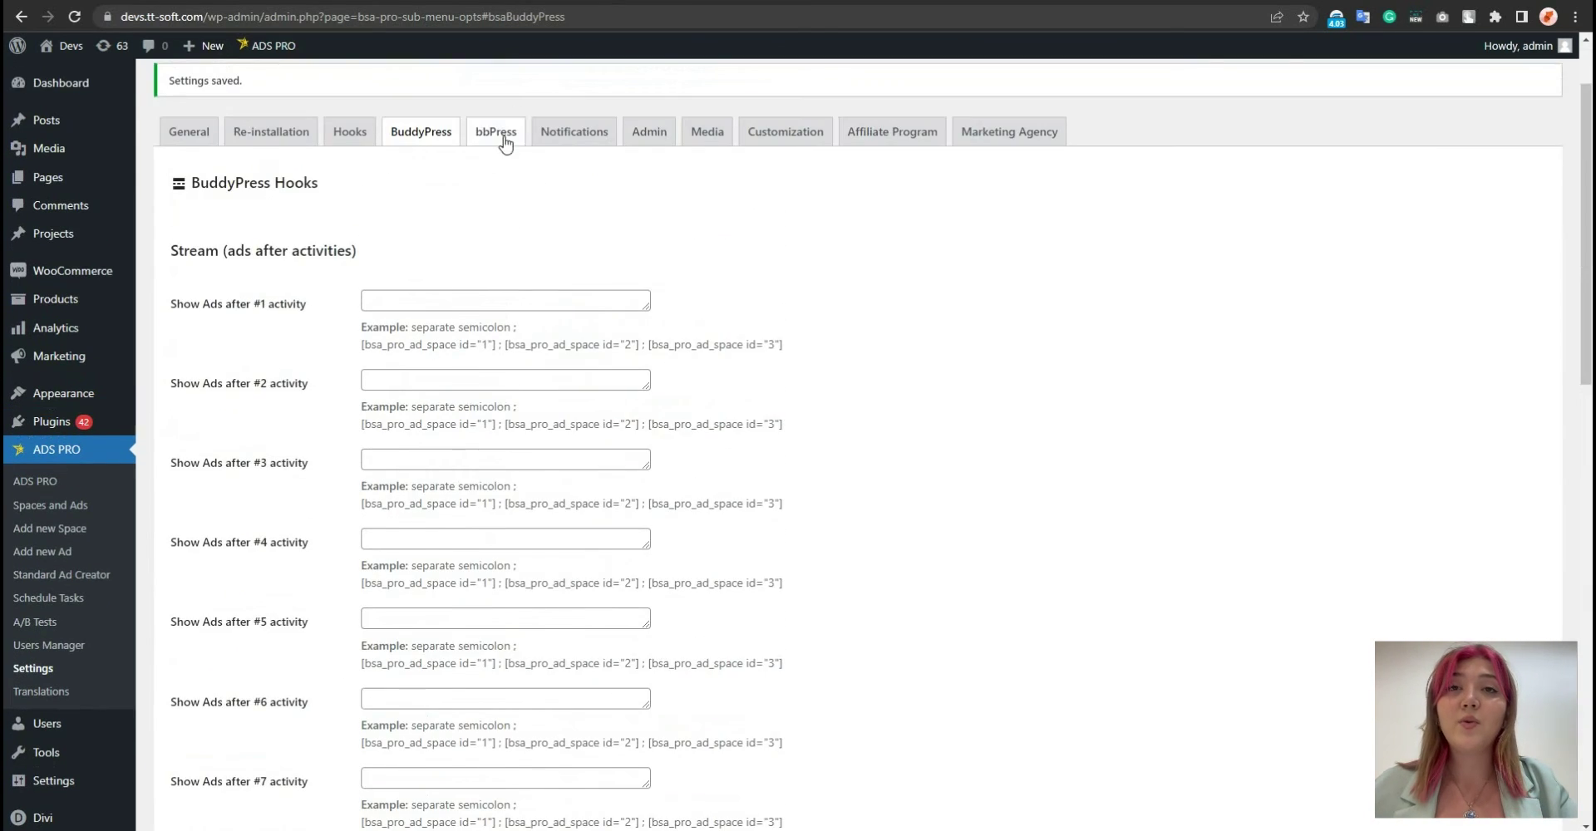
Review the bbPress hooks that place ads after forum topics and after topic replies
click(502, 143)
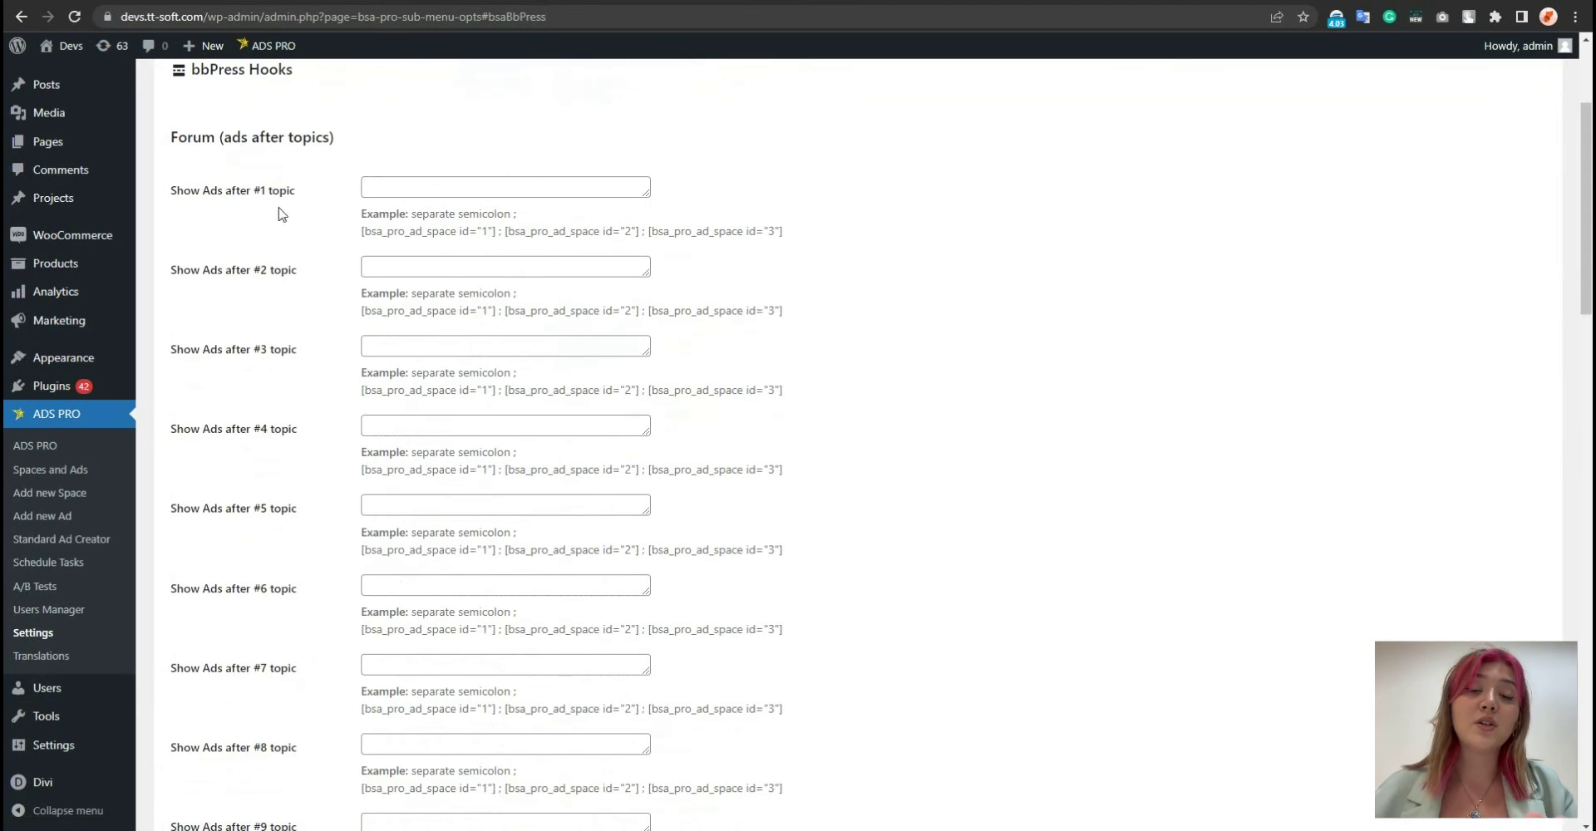
scroll(260, 381, down, 10)
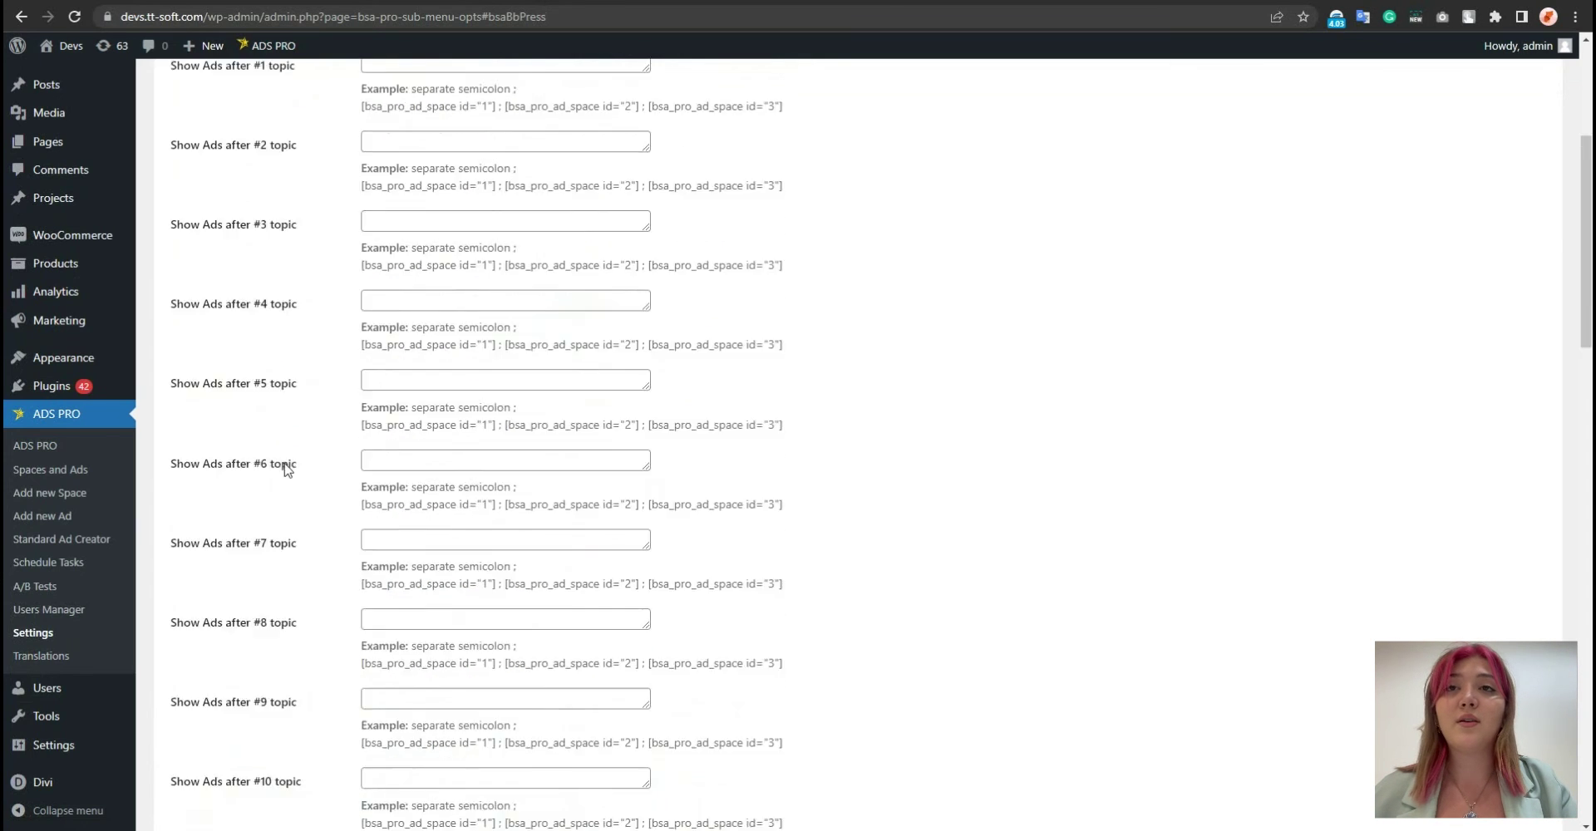
scroll(291, 505, down, 3)
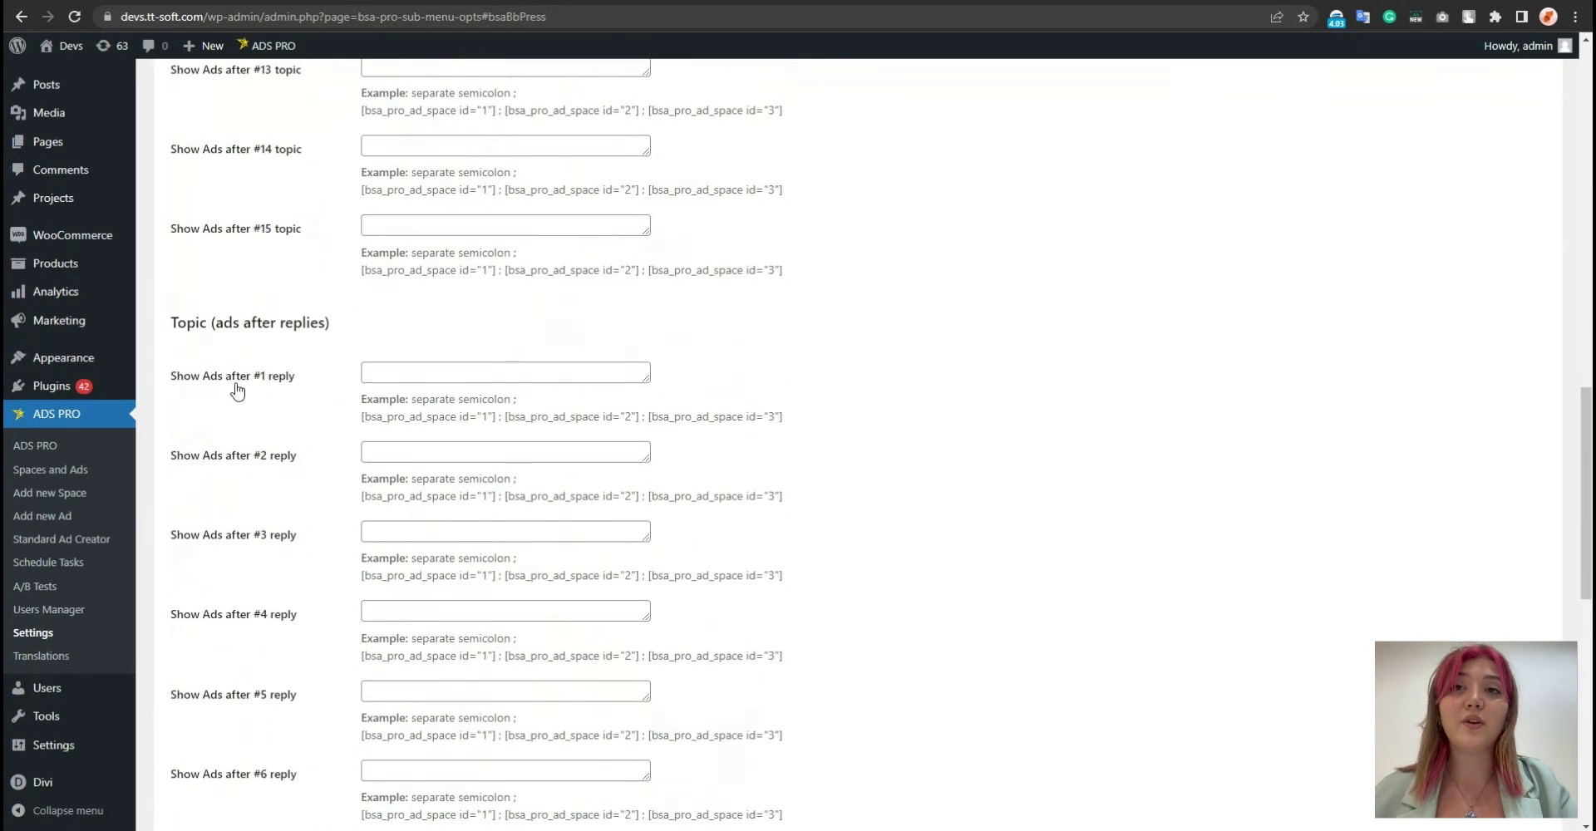
scroll(336, 399, down, 10)
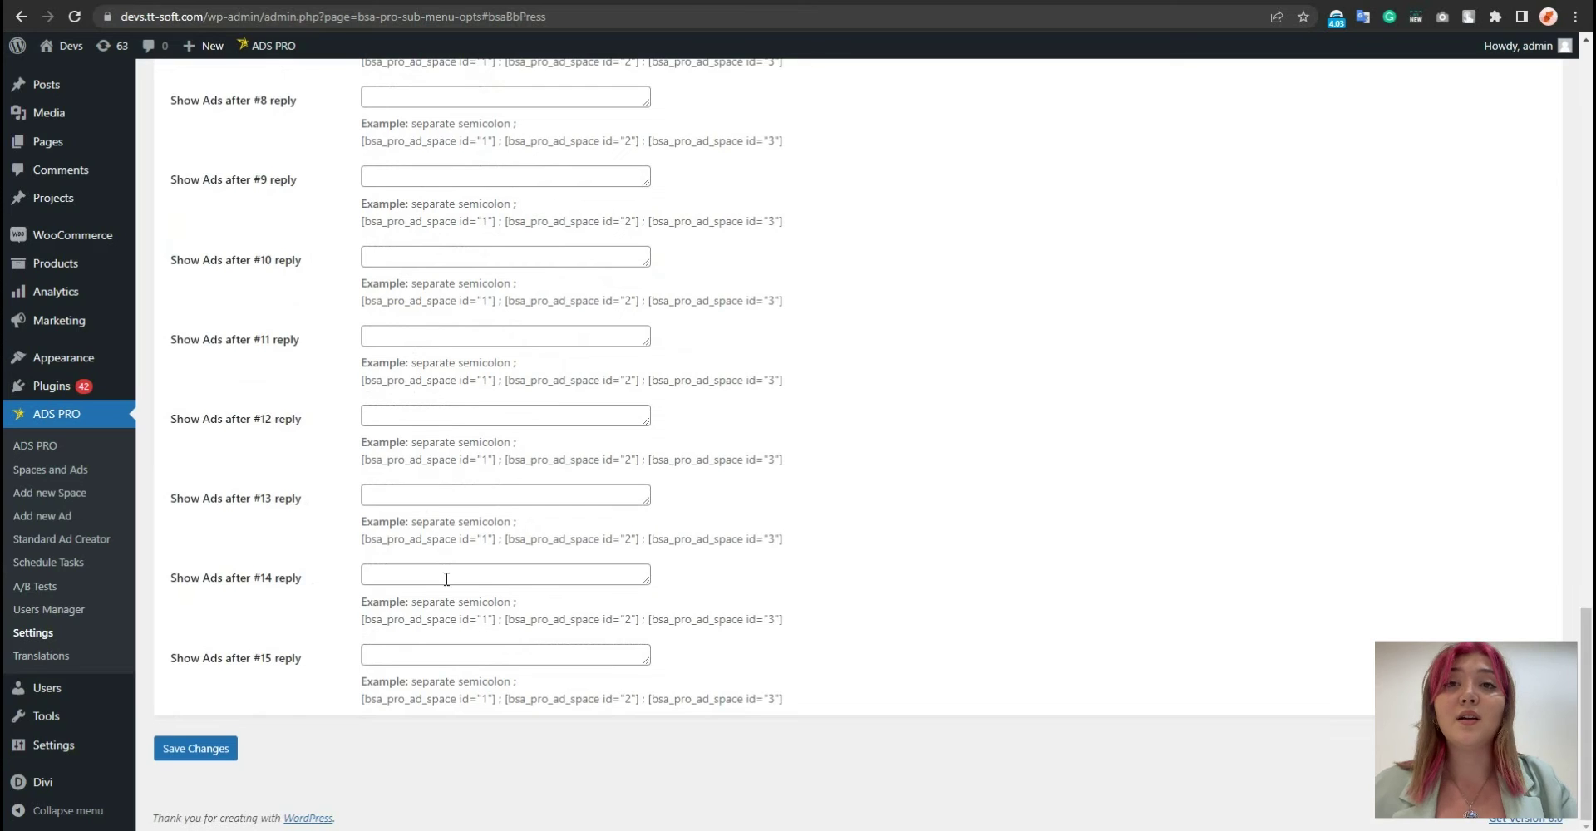
click(196, 646)
scroll(503, 330, up, 2)
Examine the notification settings, including the threshold choices for the CPC and CPD email reminders
click(544, 237)
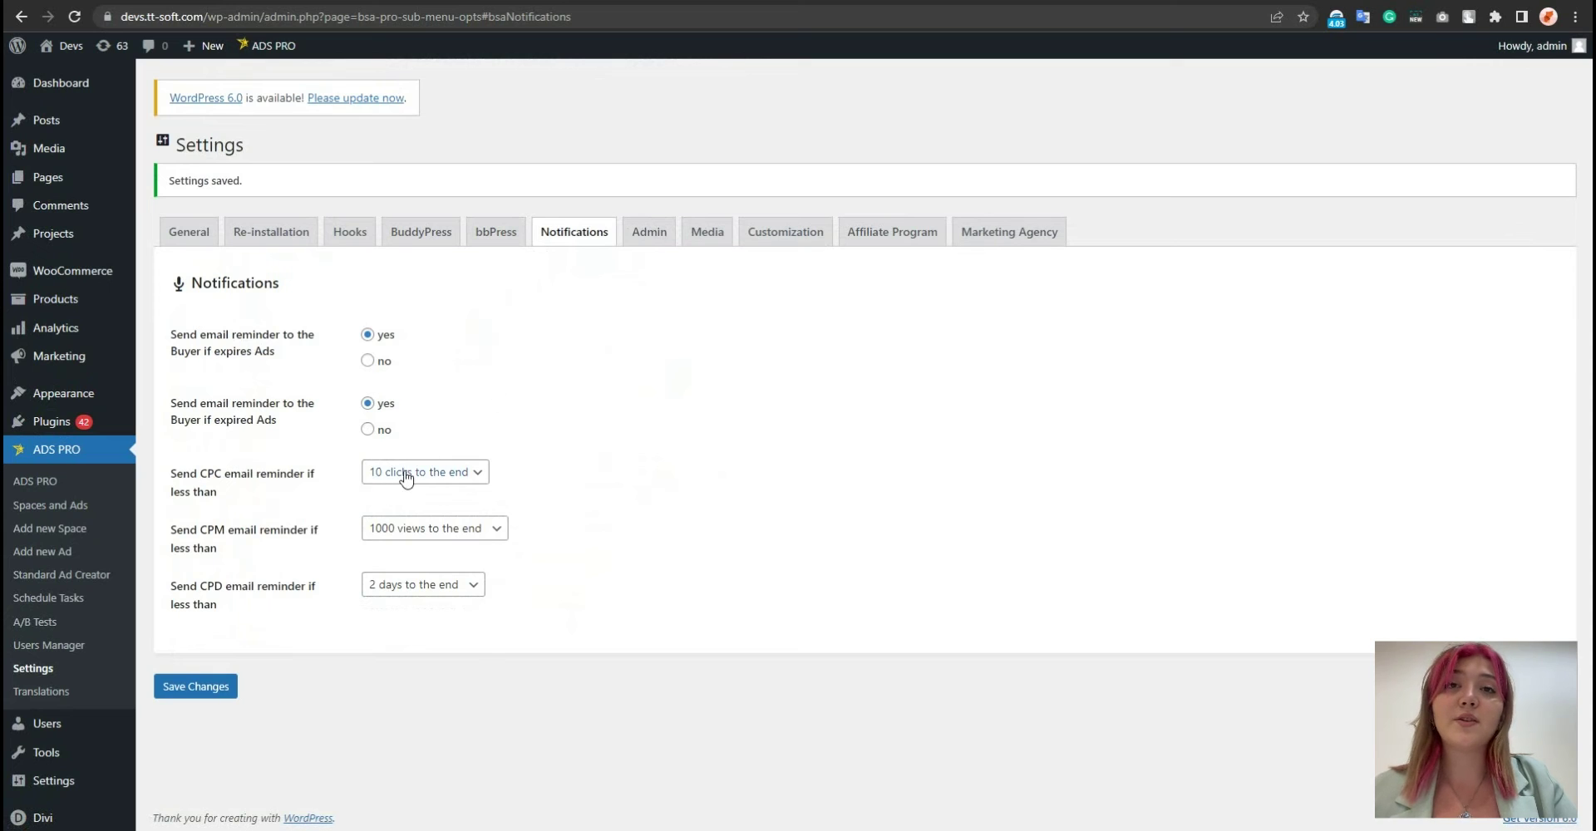
click(470, 474)
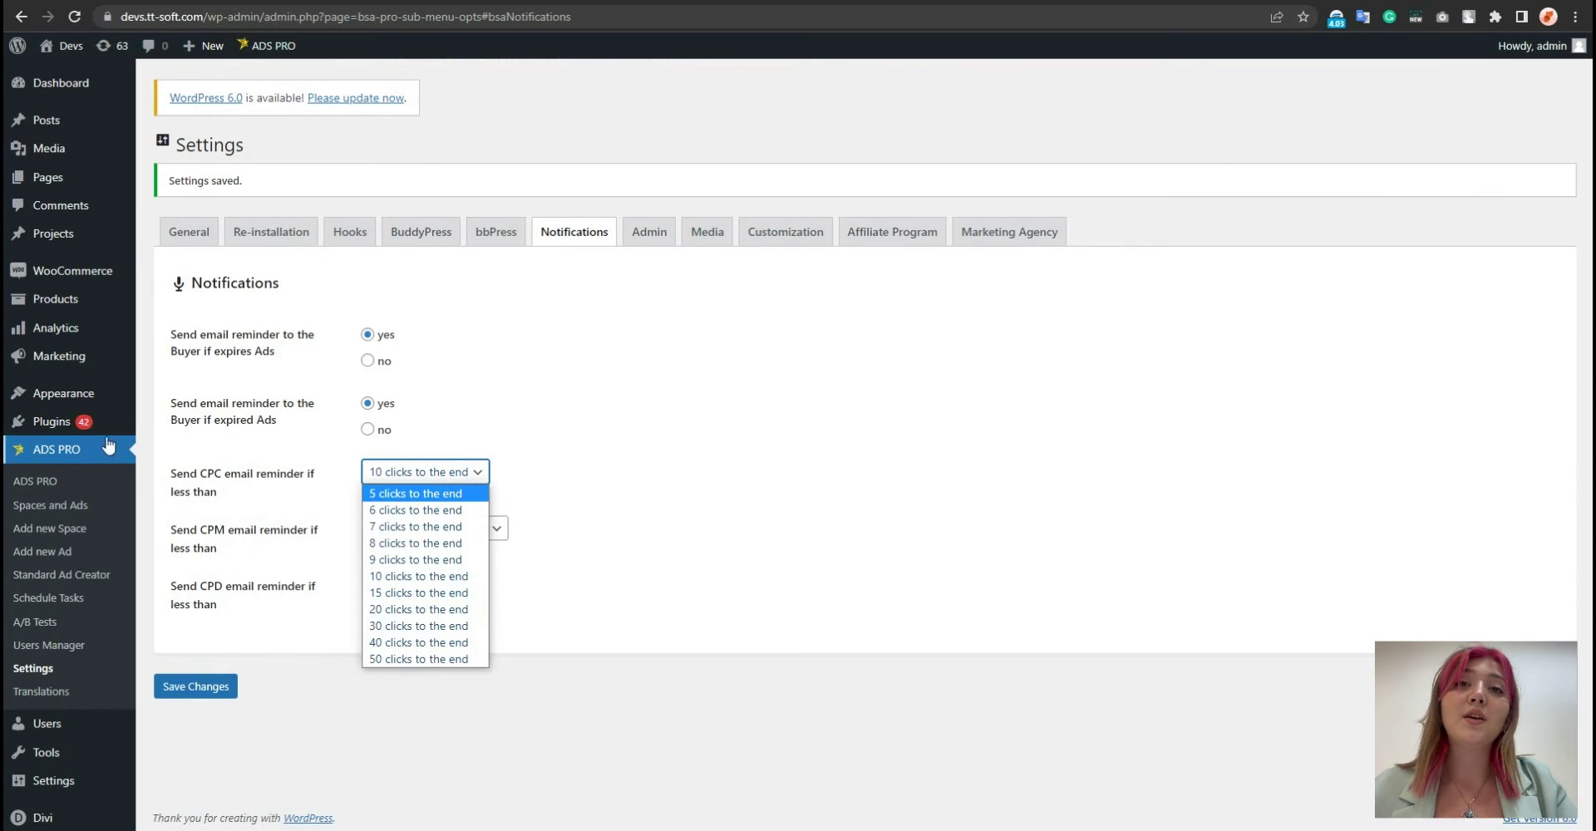
click(183, 495)
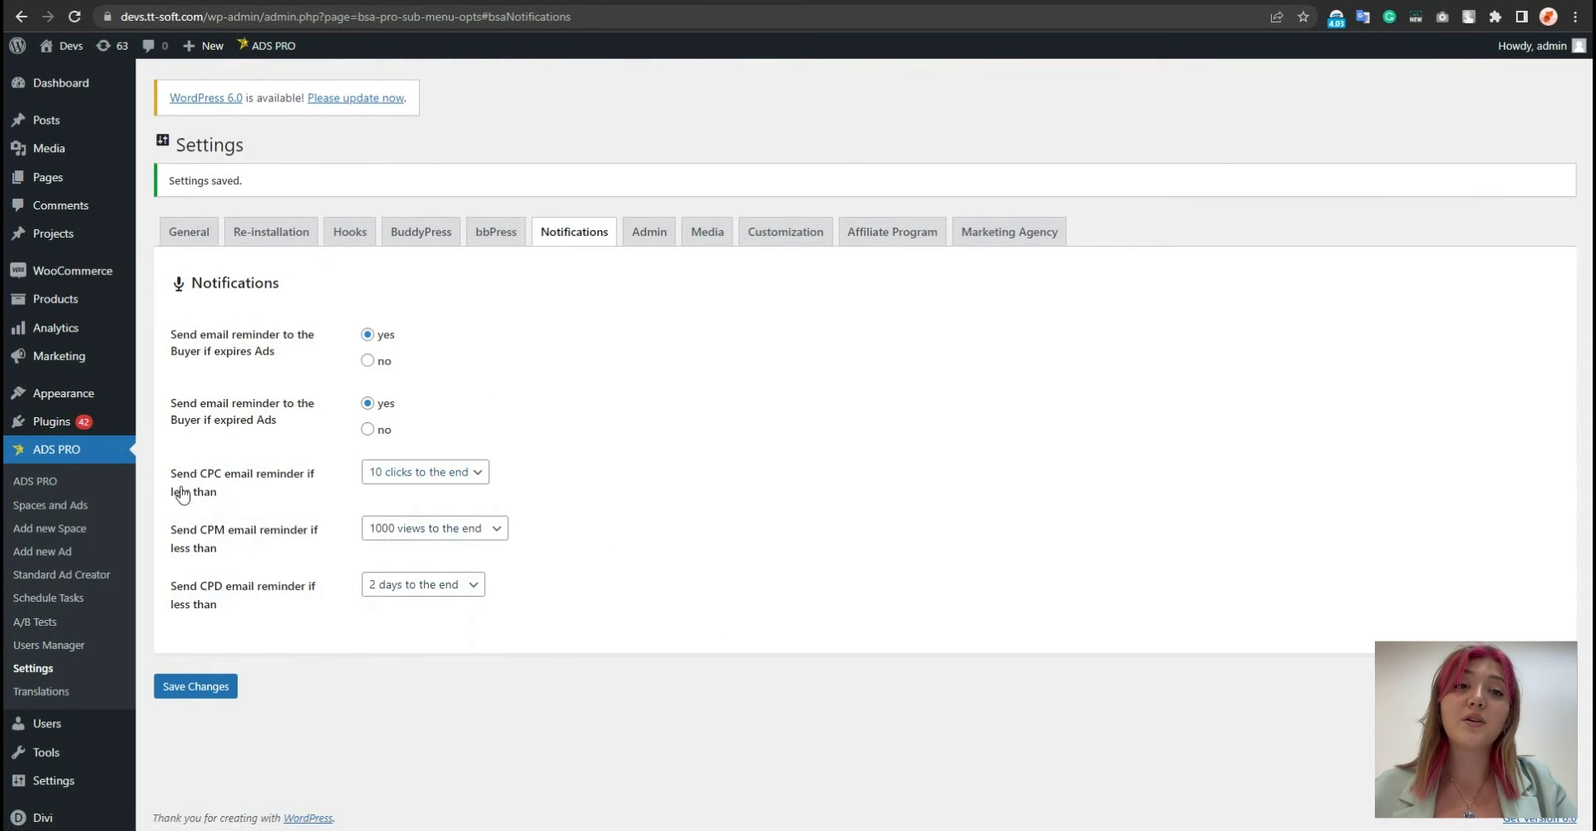
click(371, 478)
click(564, 463)
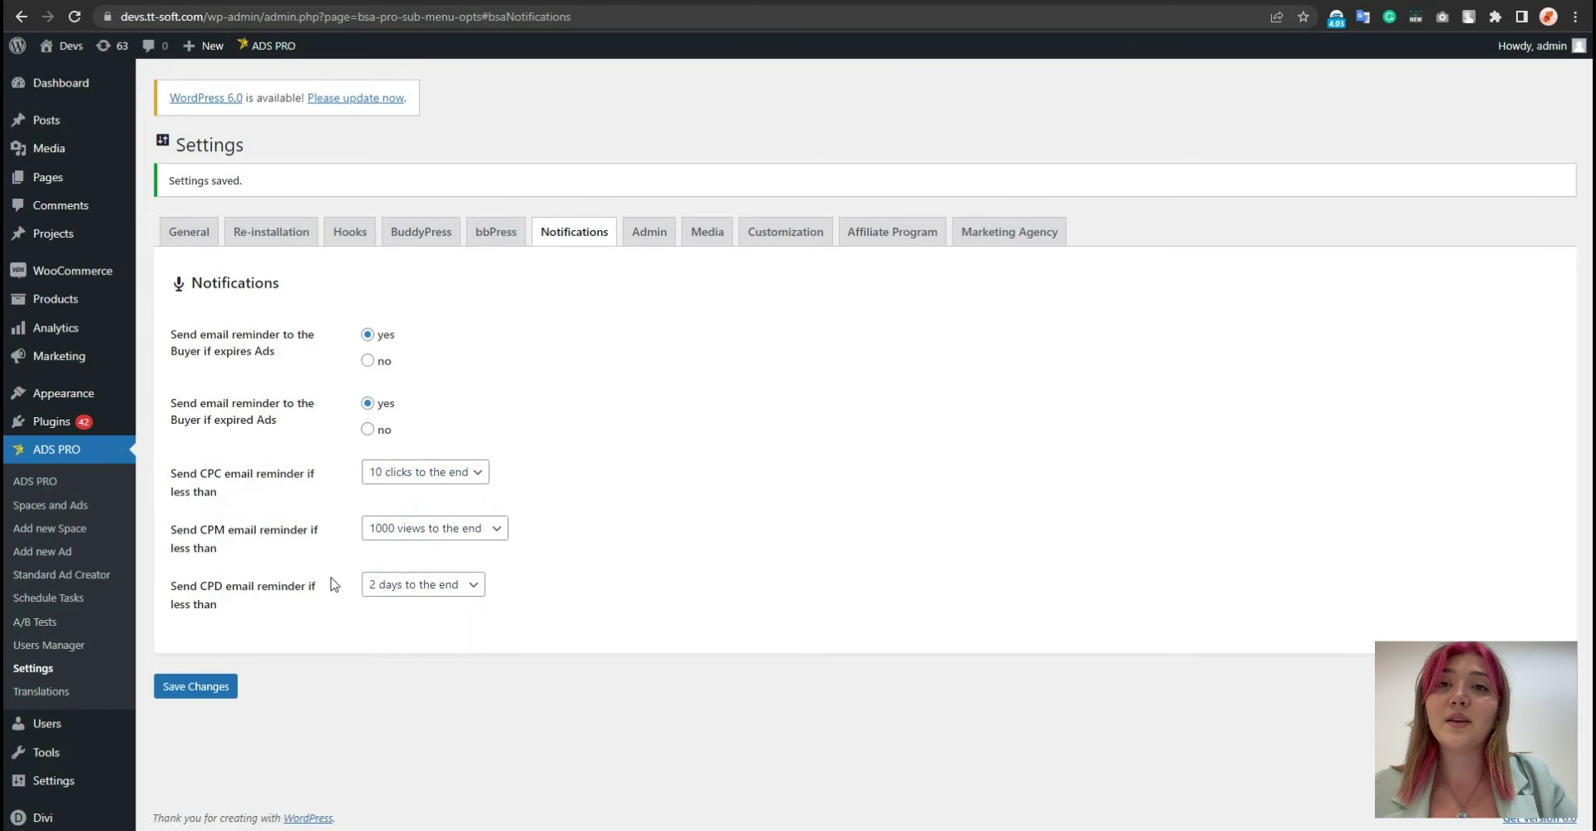
click(391, 585)
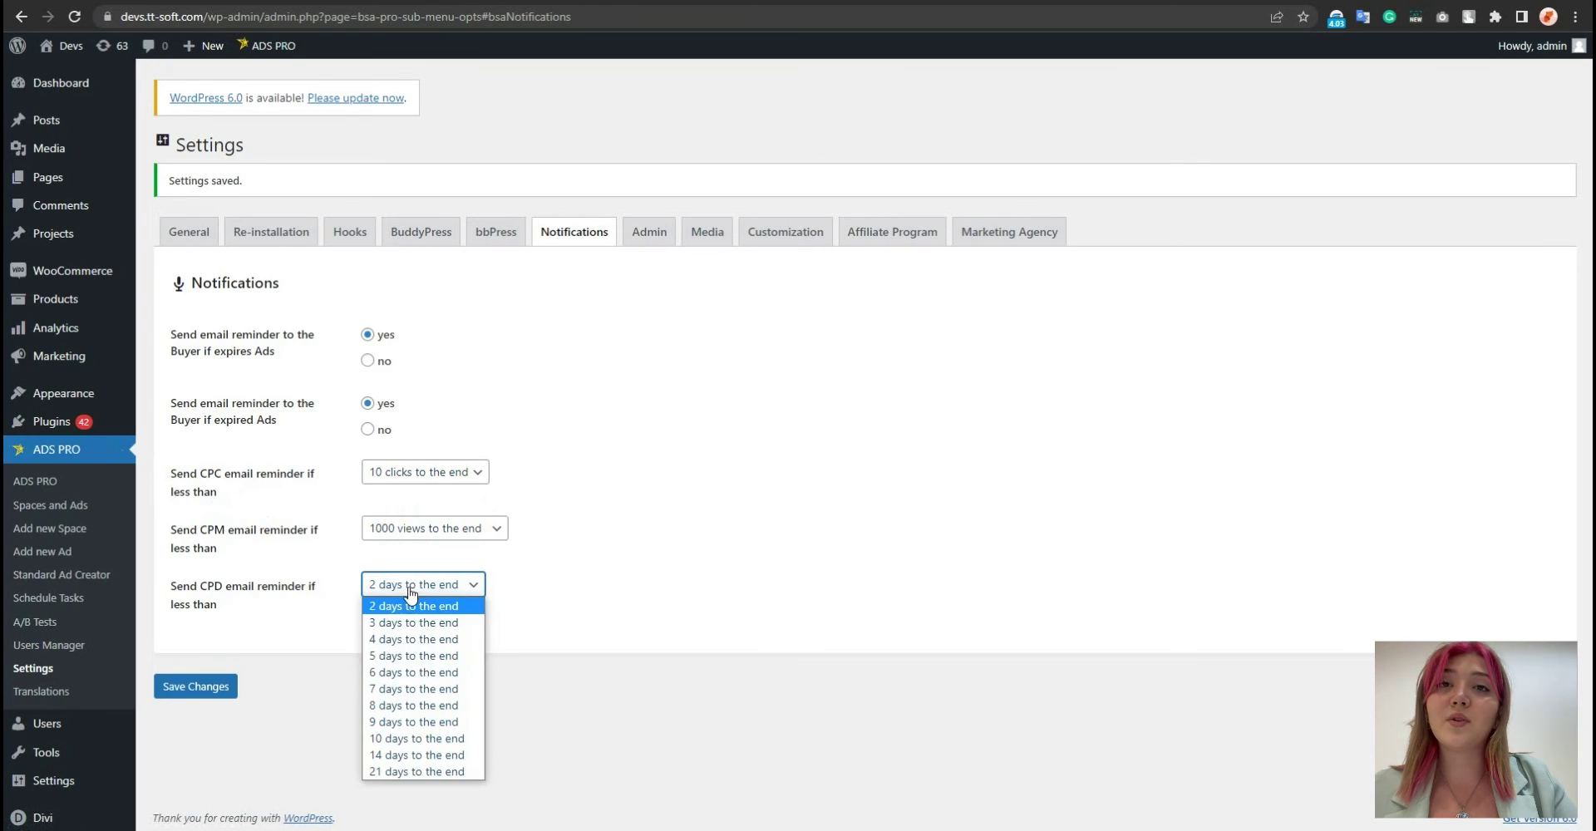
click(223, 544)
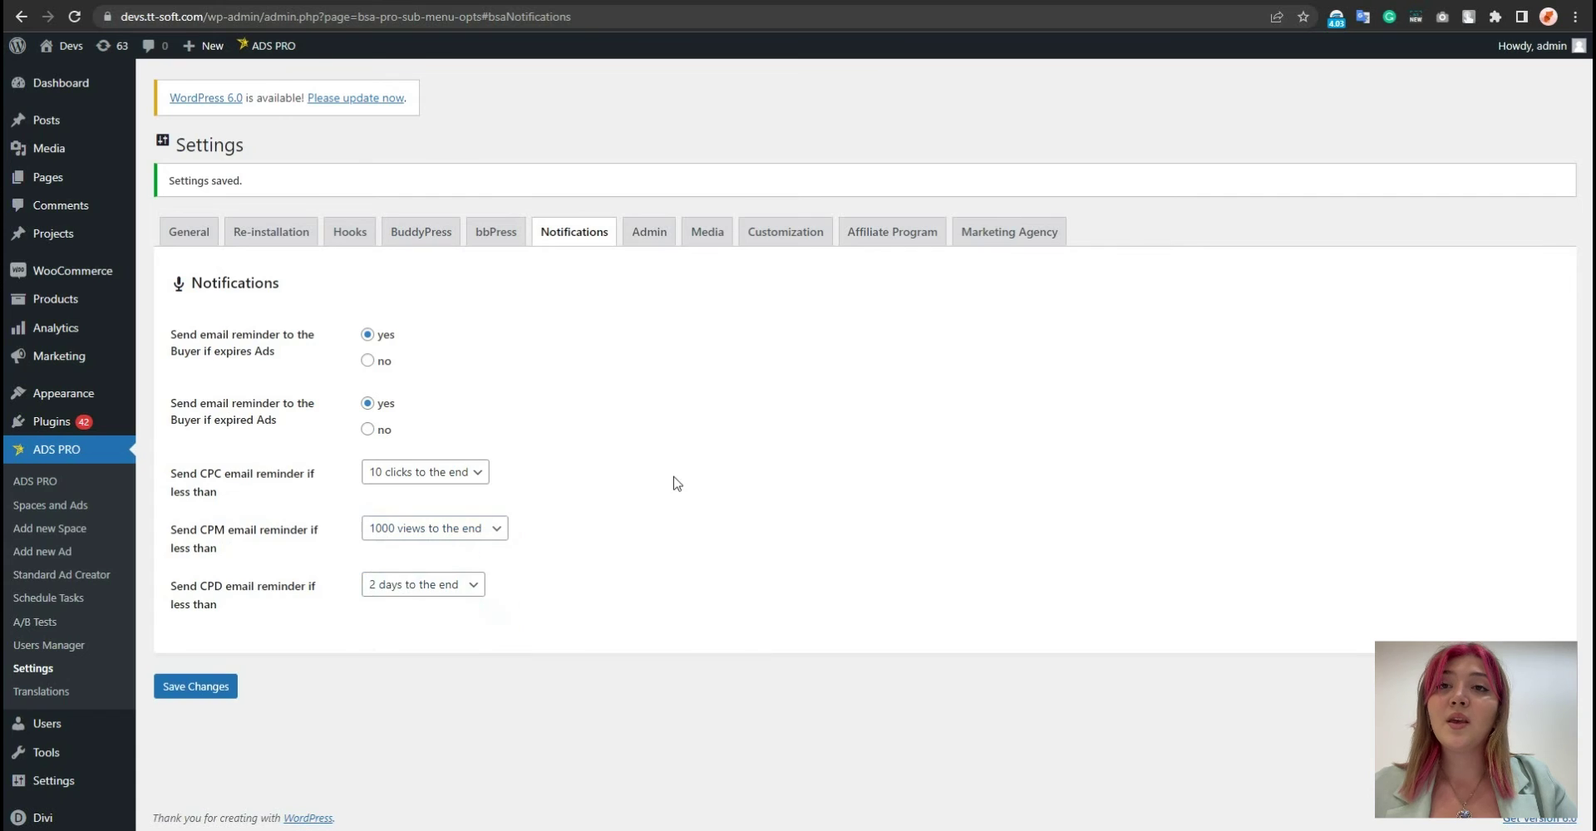
In the Admin settings, set Hide all ads for logged users to yes and save the changes
click(649, 232)
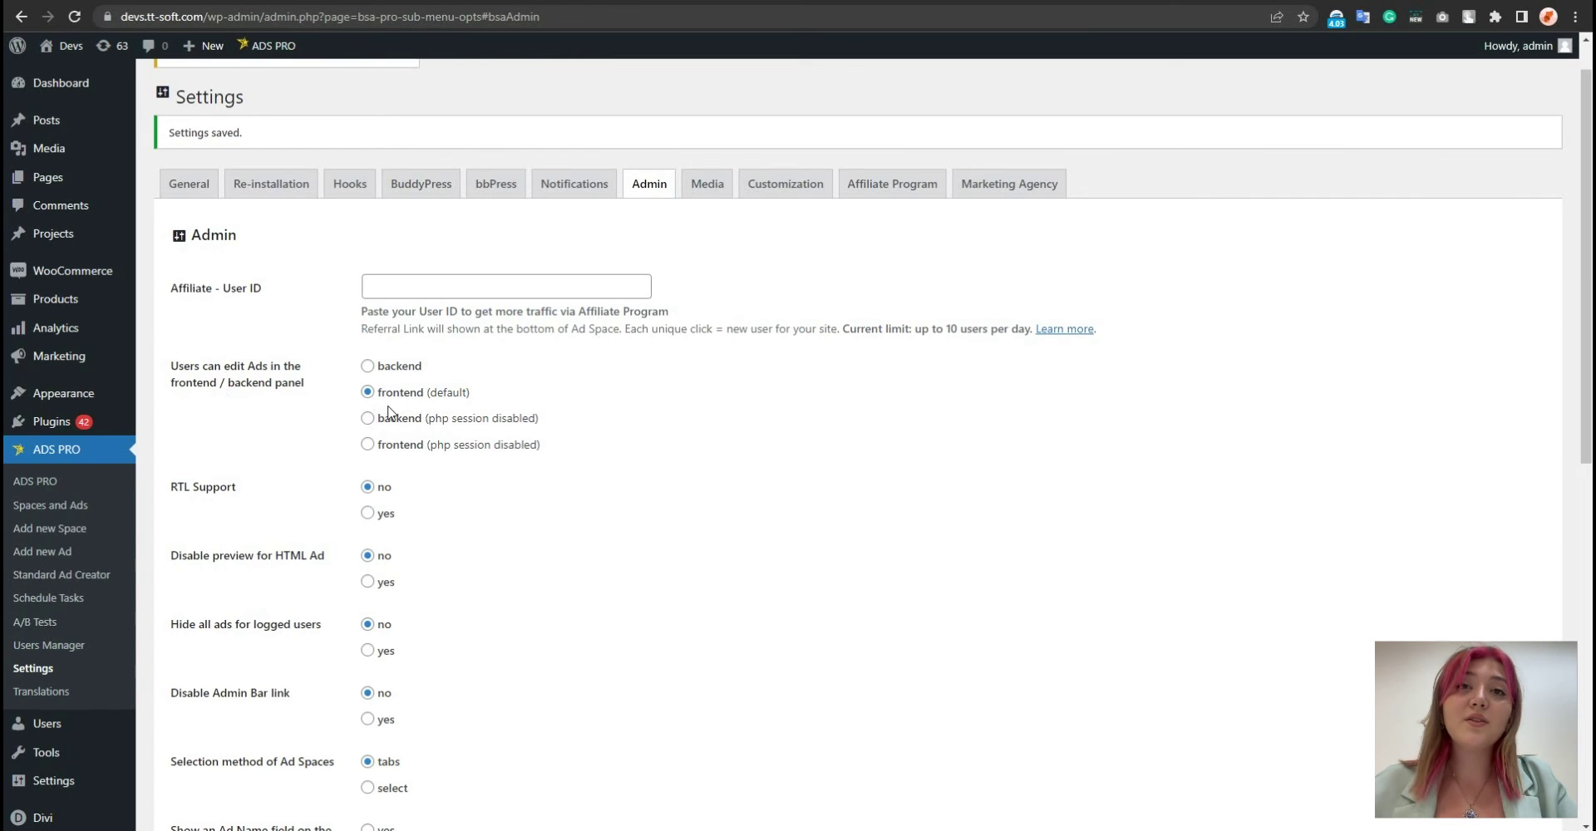
scroll(165, 405, down, 1)
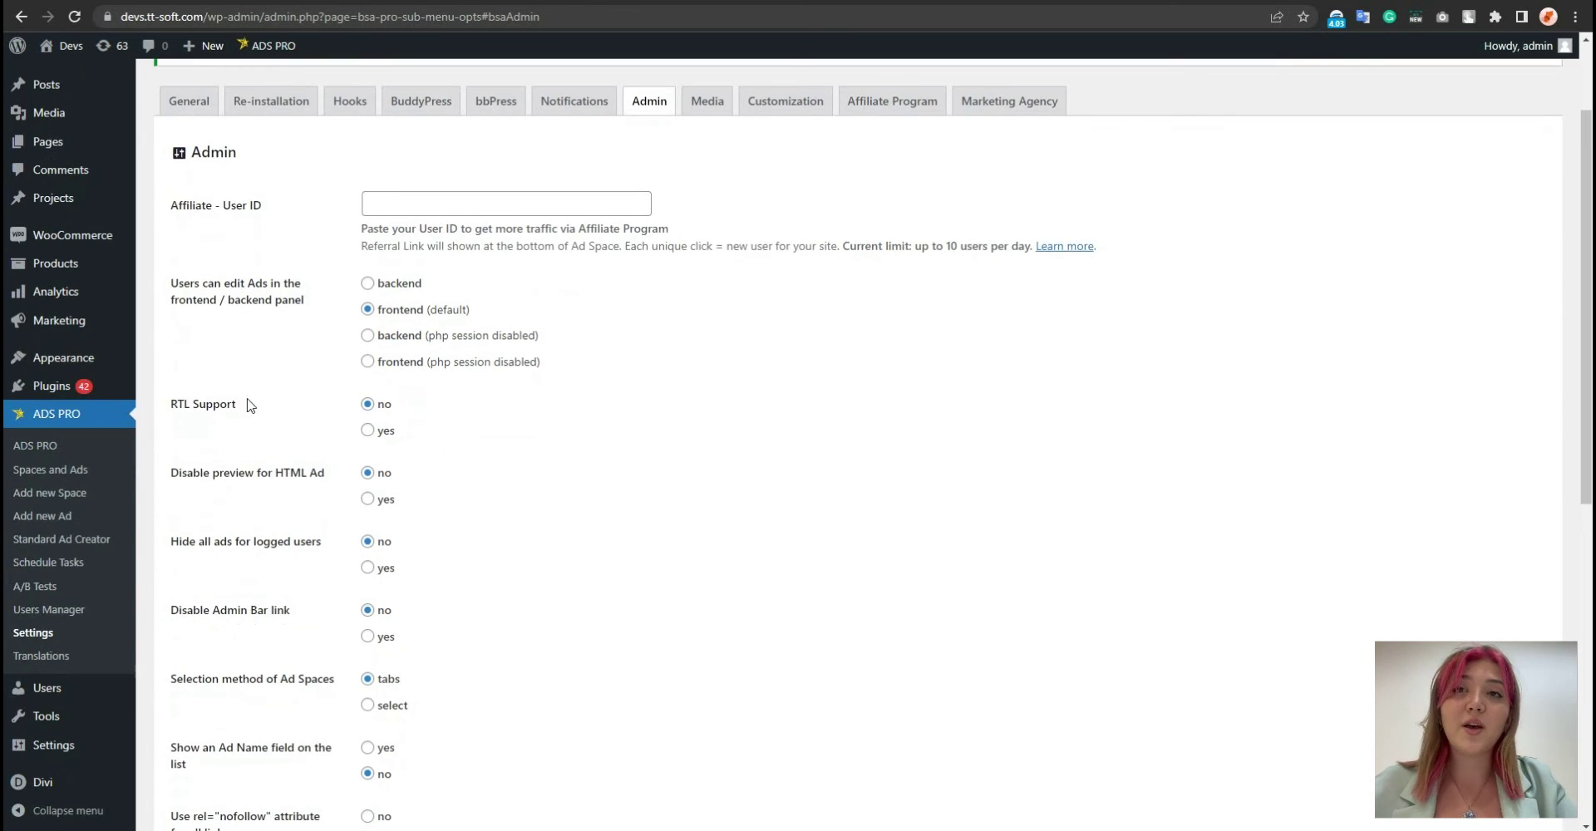
scroll(550, 450, down, 1)
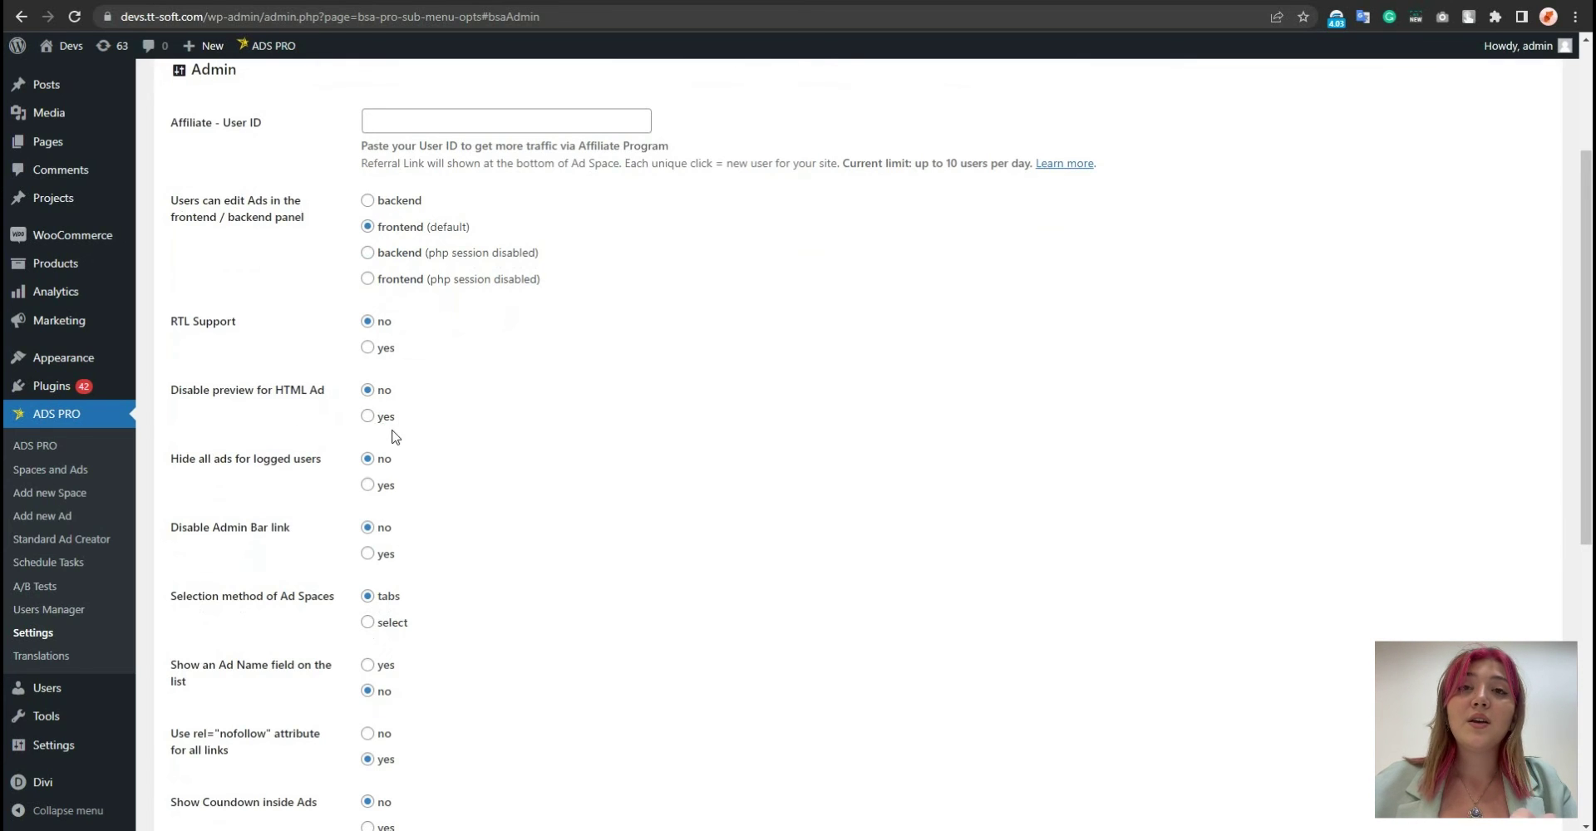
scroll(349, 424, down, 1)
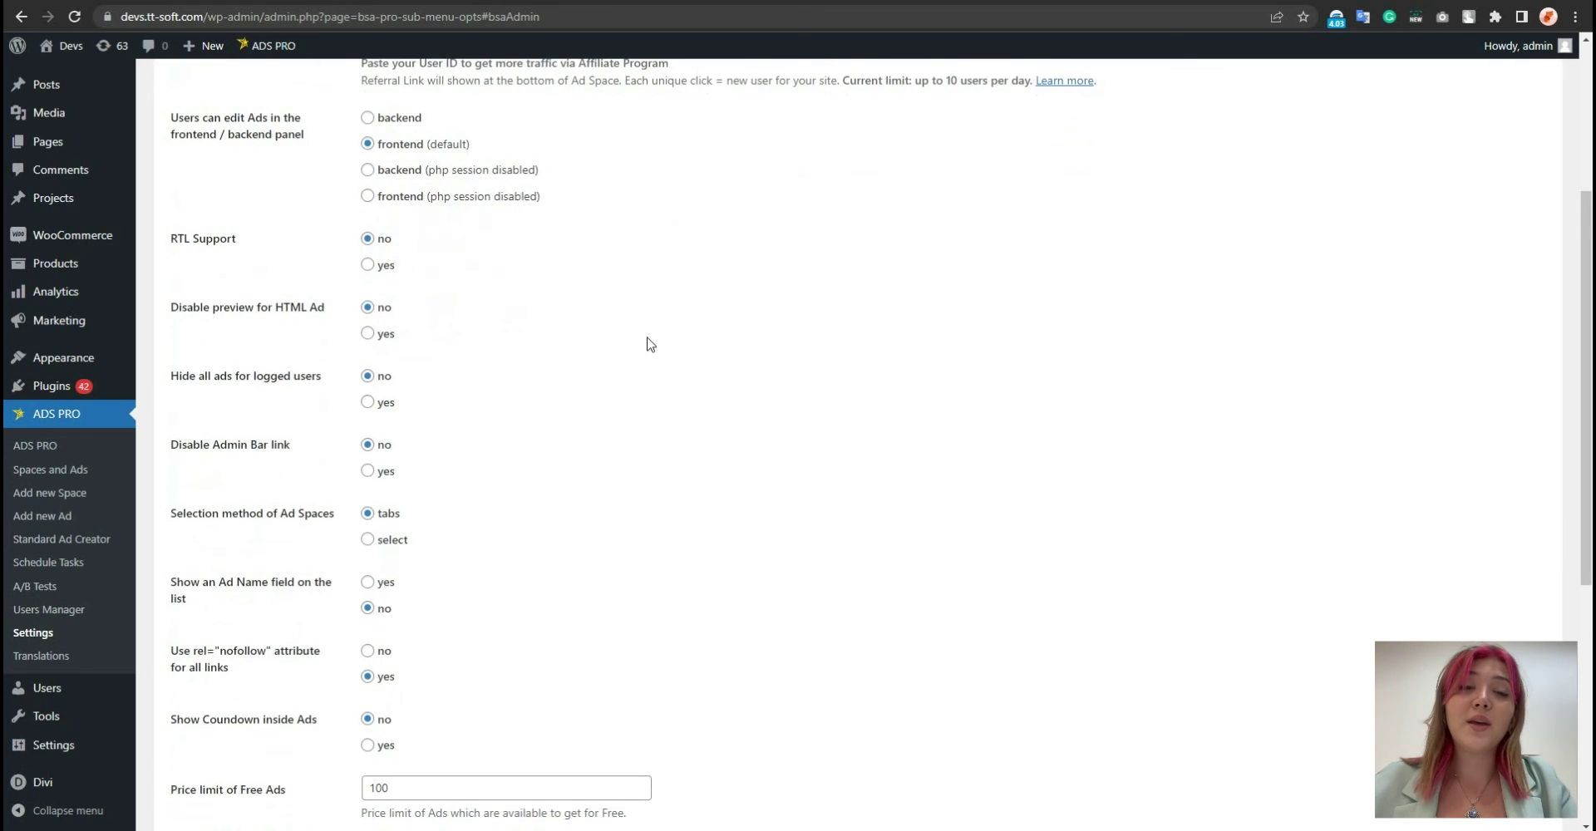
scroll(650, 344, down, 1)
click(367, 319)
scroll(556, 395, down, 5)
click(195, 748)
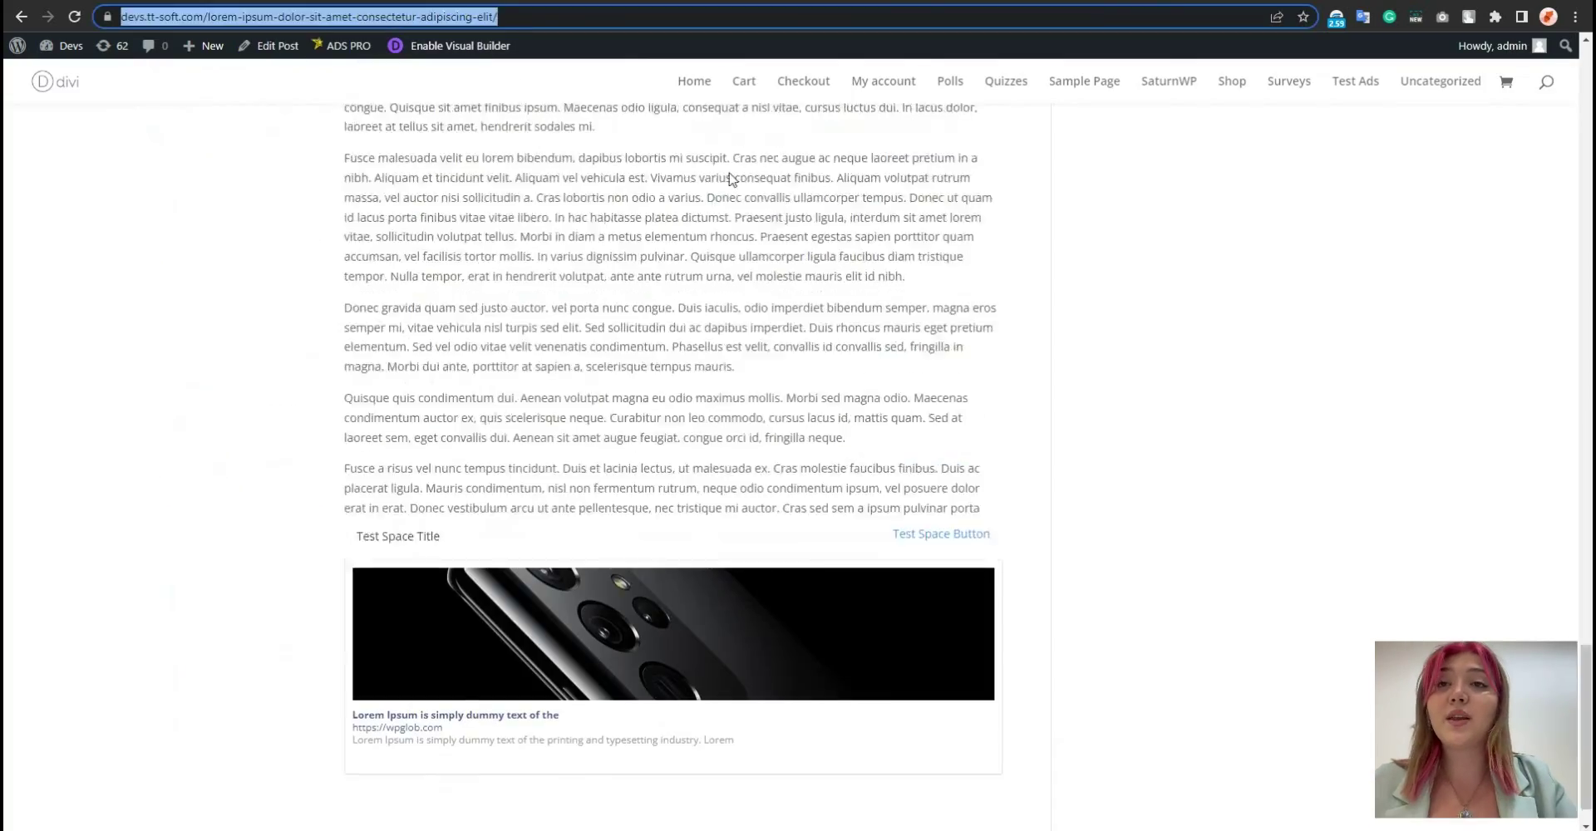
Check the Lorem ipsum post while logged in, and open its address in an incognito window to view the ads as a visitor
scroll(811, 237, down, 10)
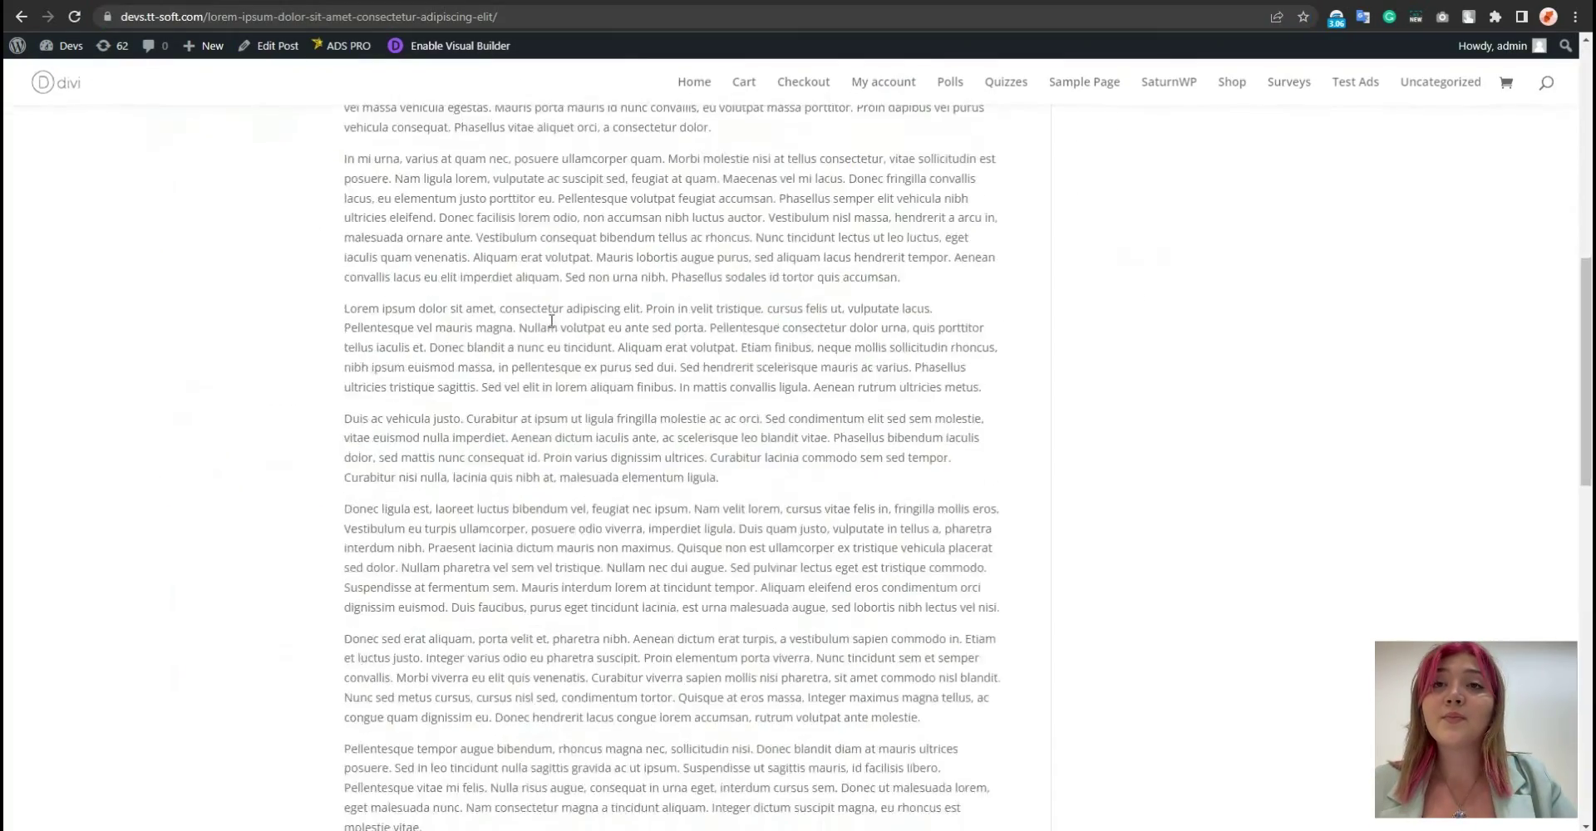
scroll(551, 321, down, 10)
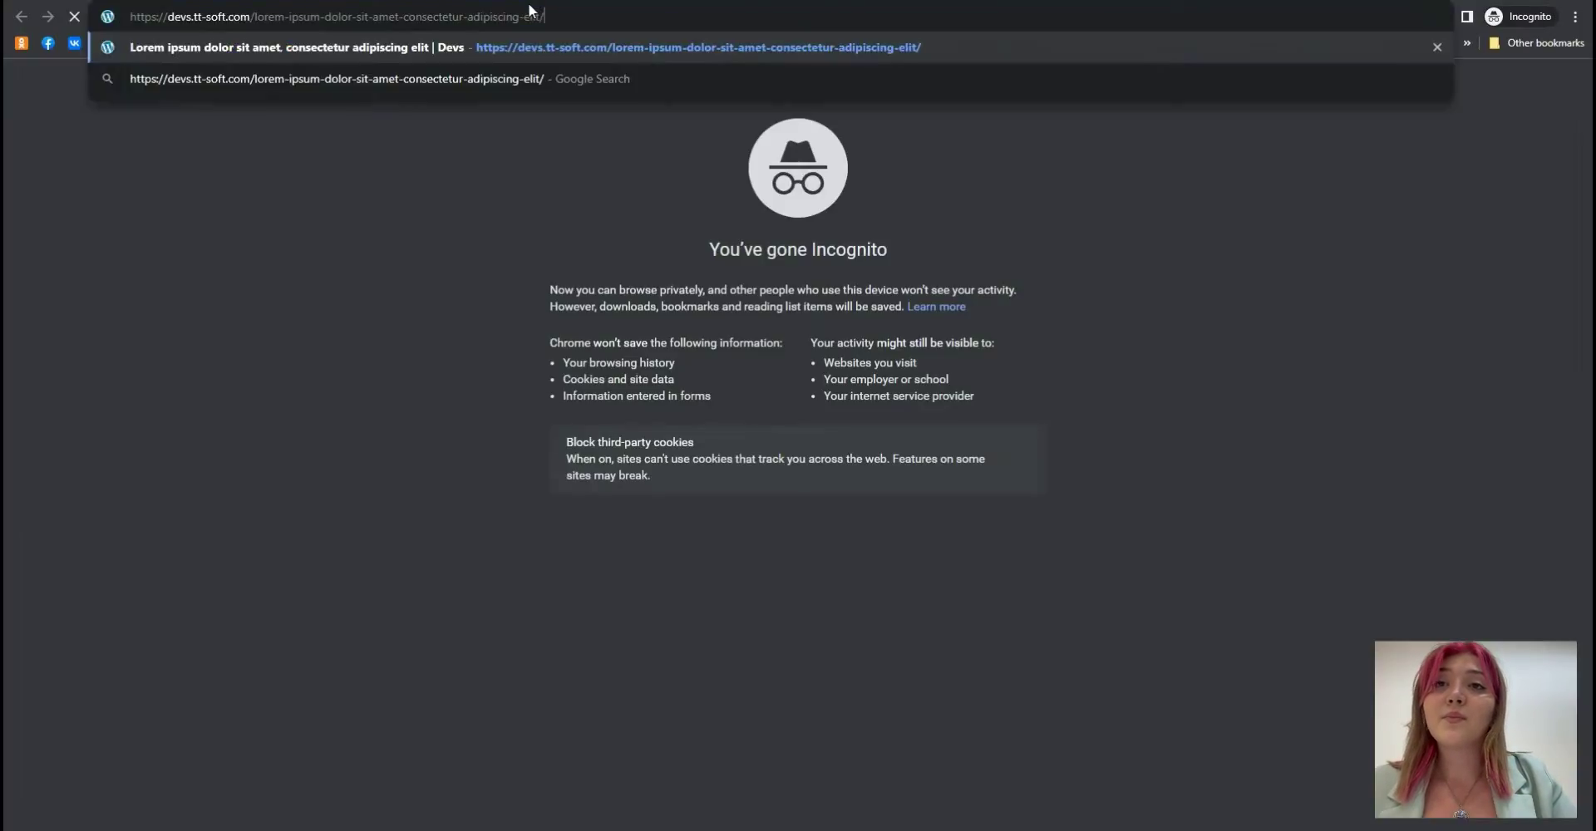
key(Return)
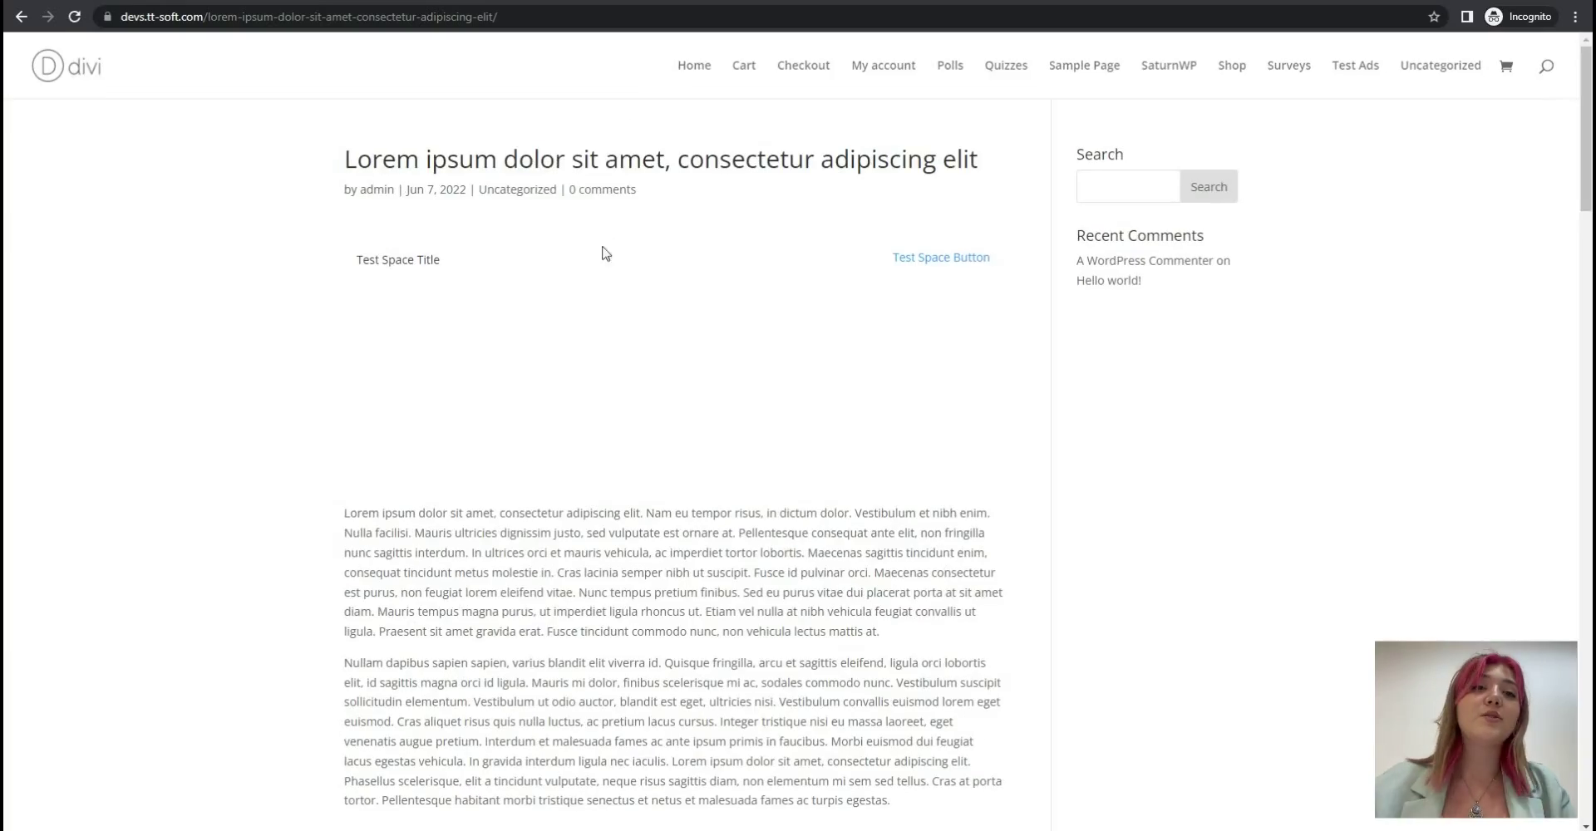
scroll(601, 275, down, 6)
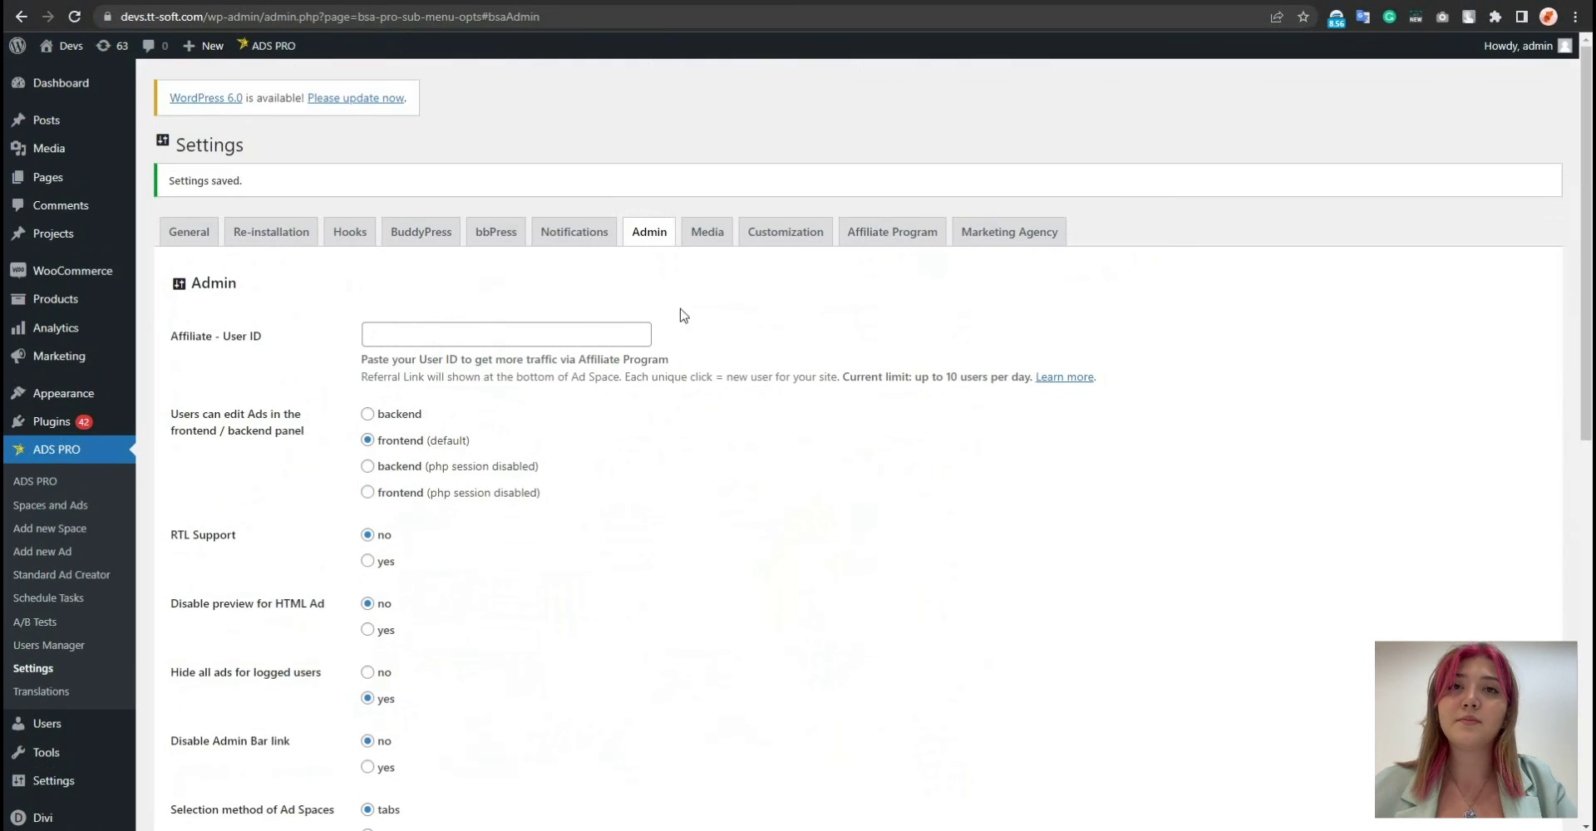
Look over the remaining Admin settings and the Media settings for files and ads
scroll(669, 358, down, 10)
scroll(665, 249, up, 10)
click(714, 241)
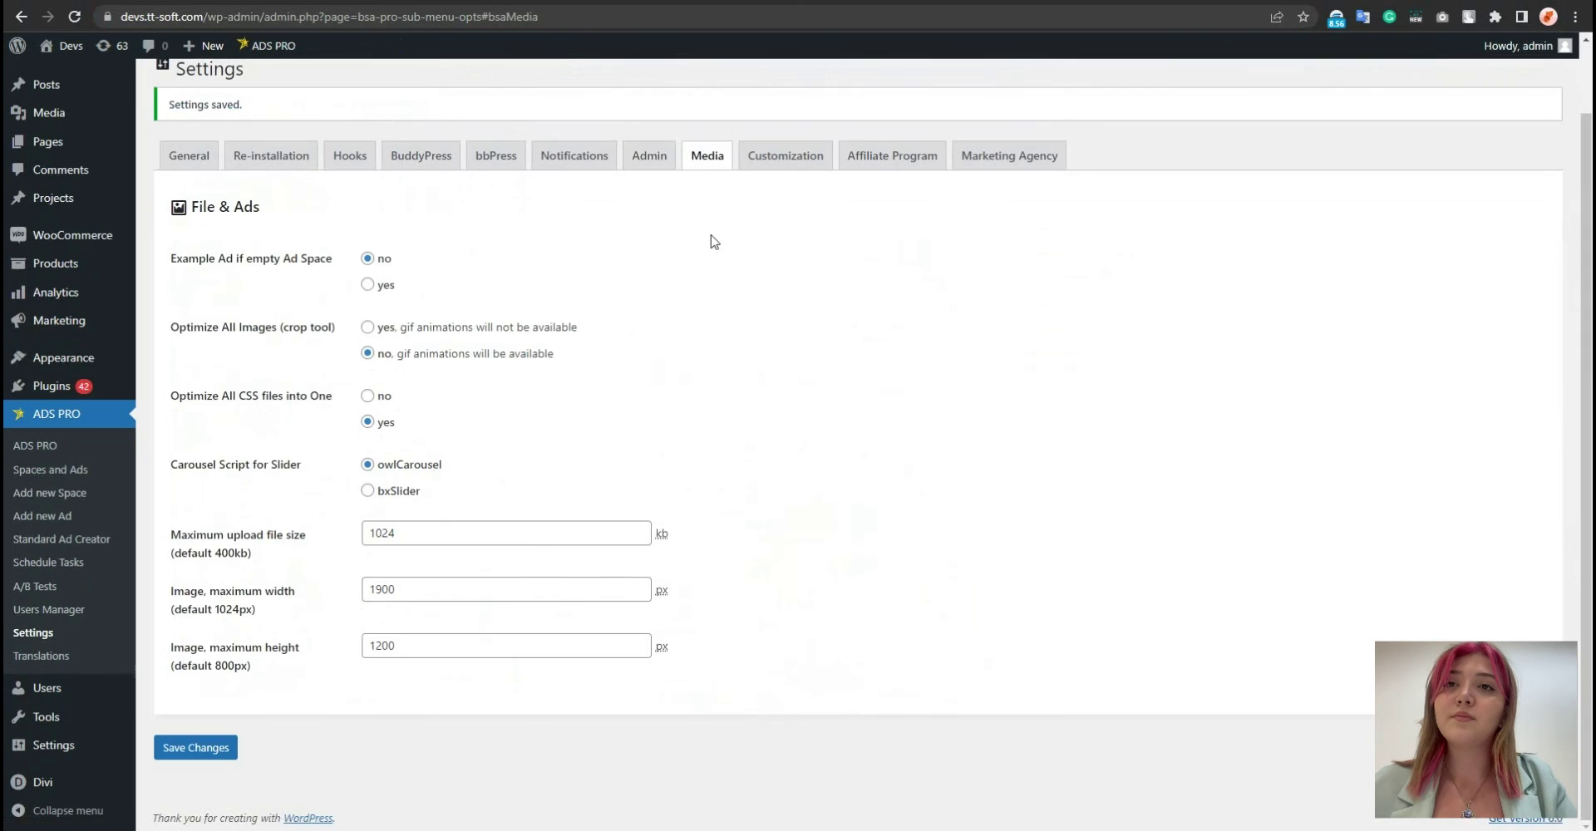
click(649, 155)
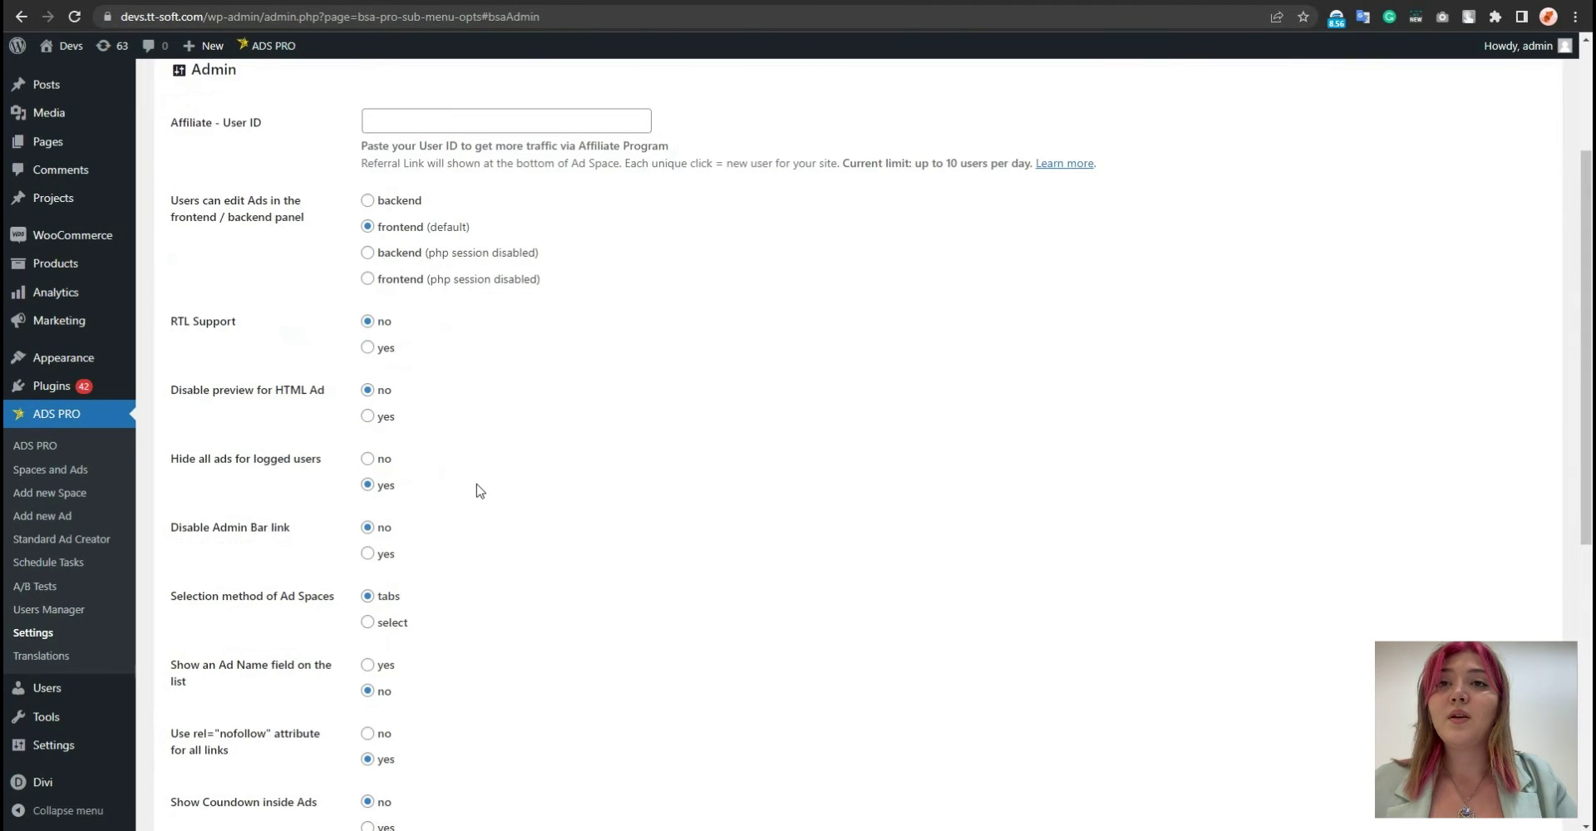
scroll(479, 491, down, 3)
scroll(330, 345, up, 1)
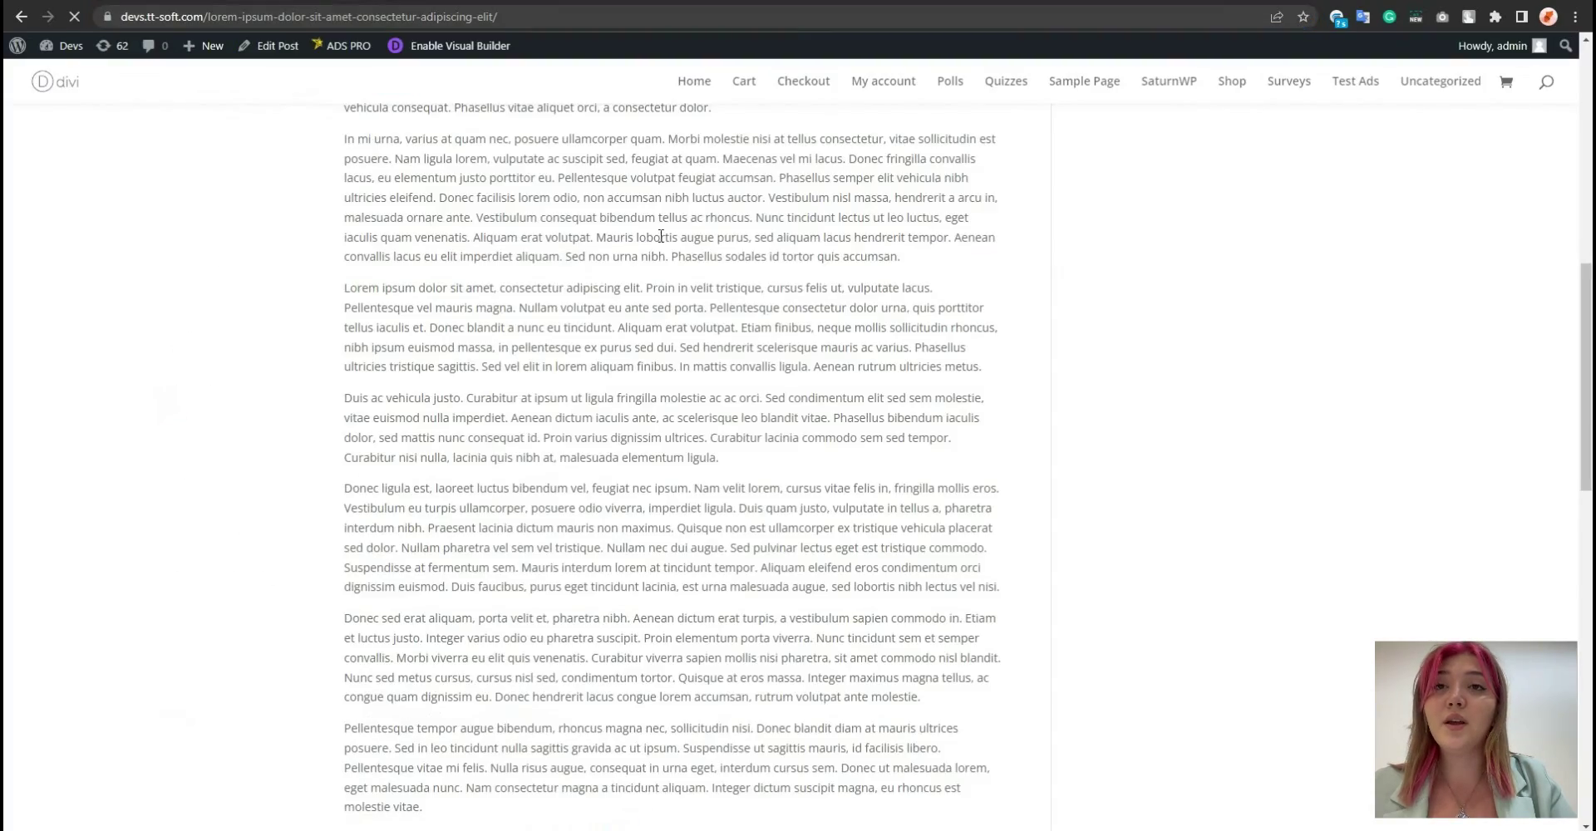
Inspect the ad's markup in the Lorem ipsum post to check the rel="nofollow" attribute on its link
right_click(665, 532)
click(715, 774)
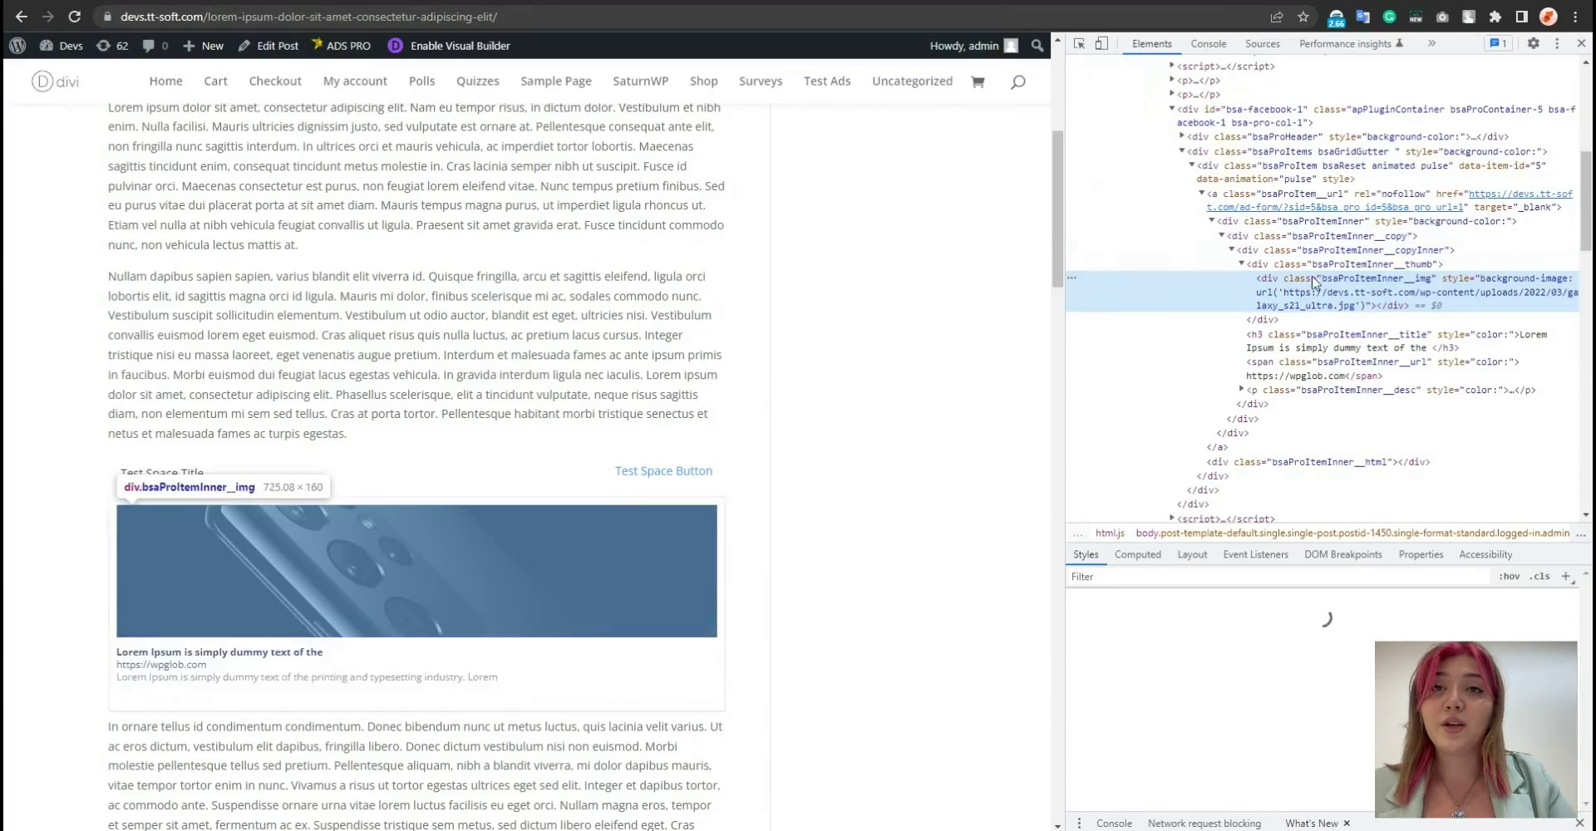
click(1297, 200)
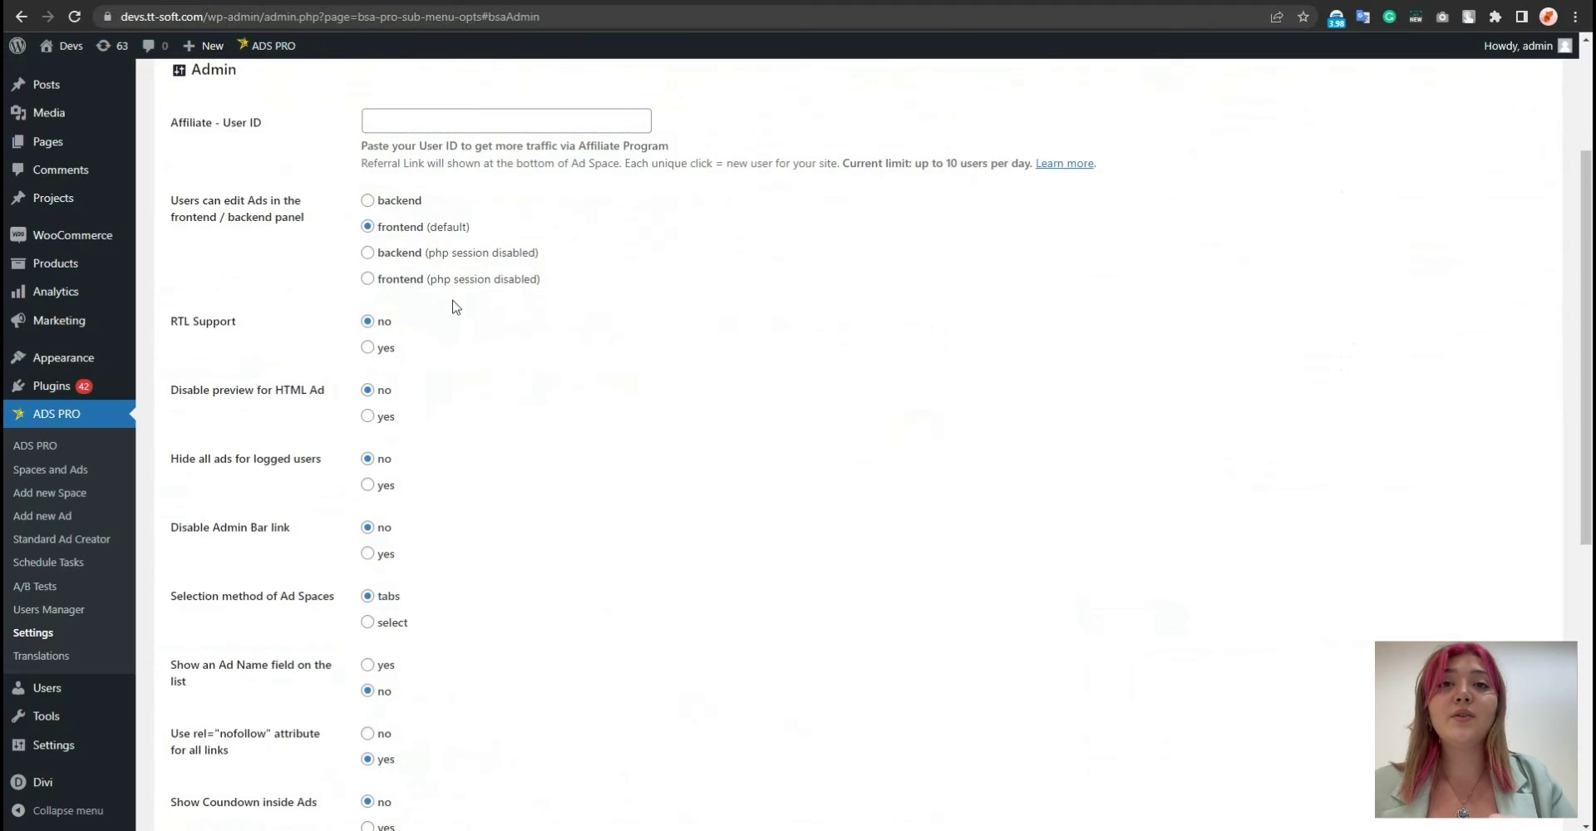
In the Media settings, set Optimize All CSS files into One to no and keep owlCarousel as the slider's carousel script
scroll(453, 494, down, 7)
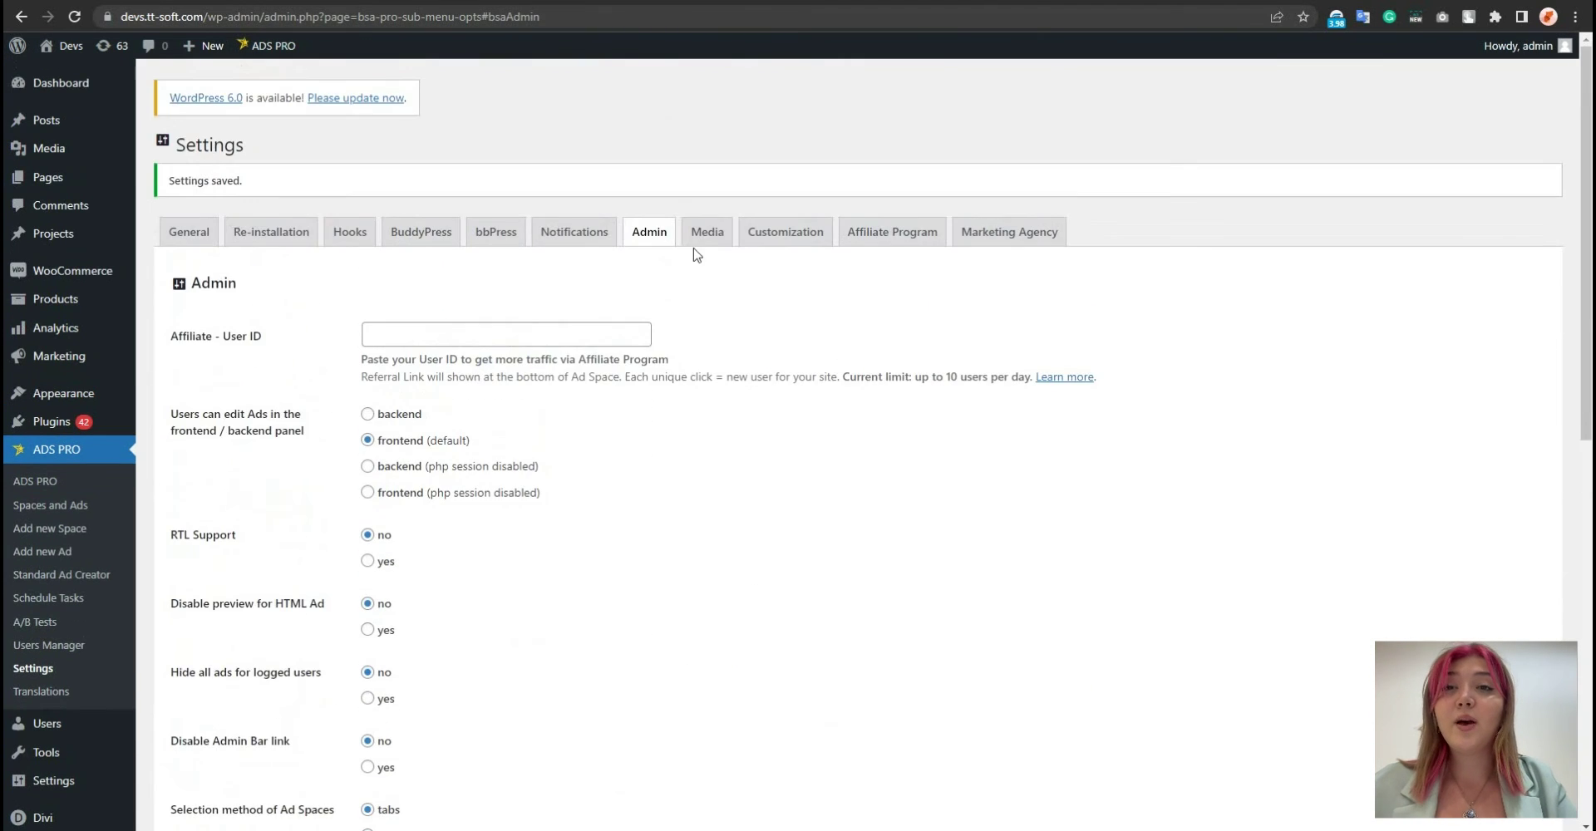
click(699, 234)
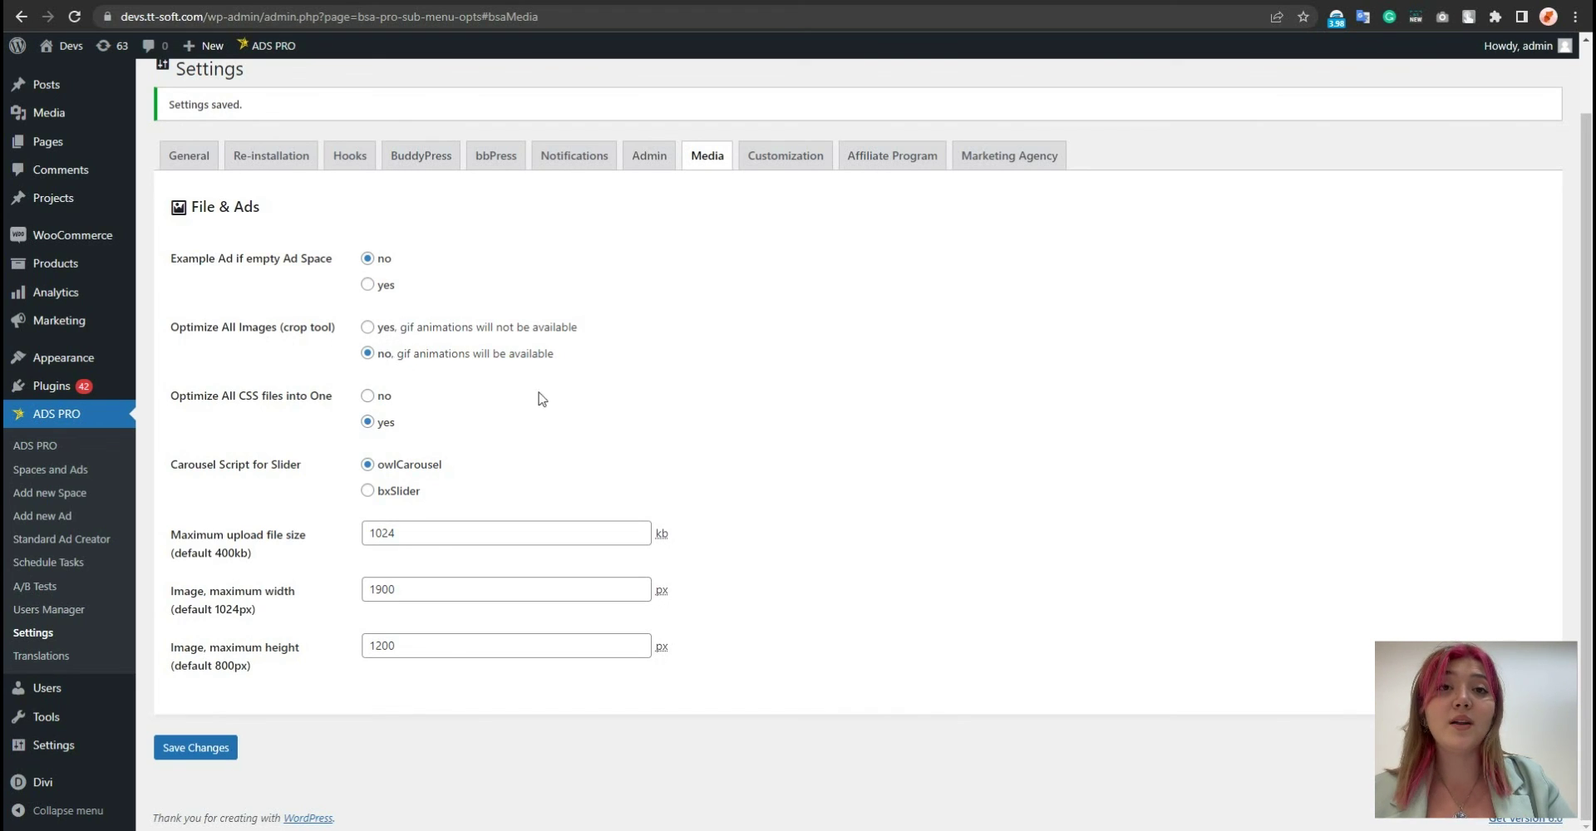
click(369, 397)
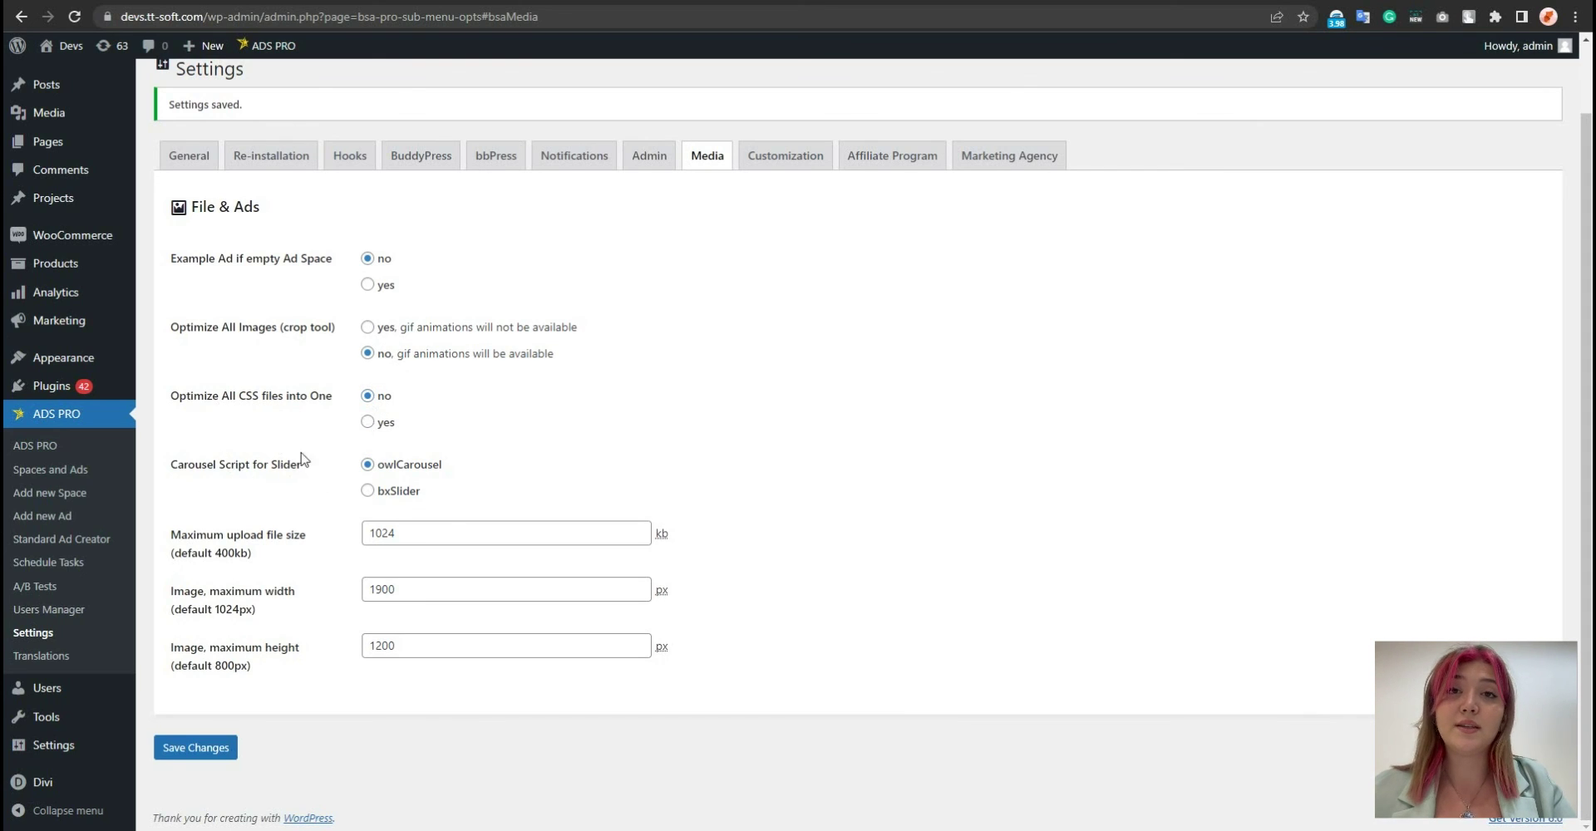
click(367, 464)
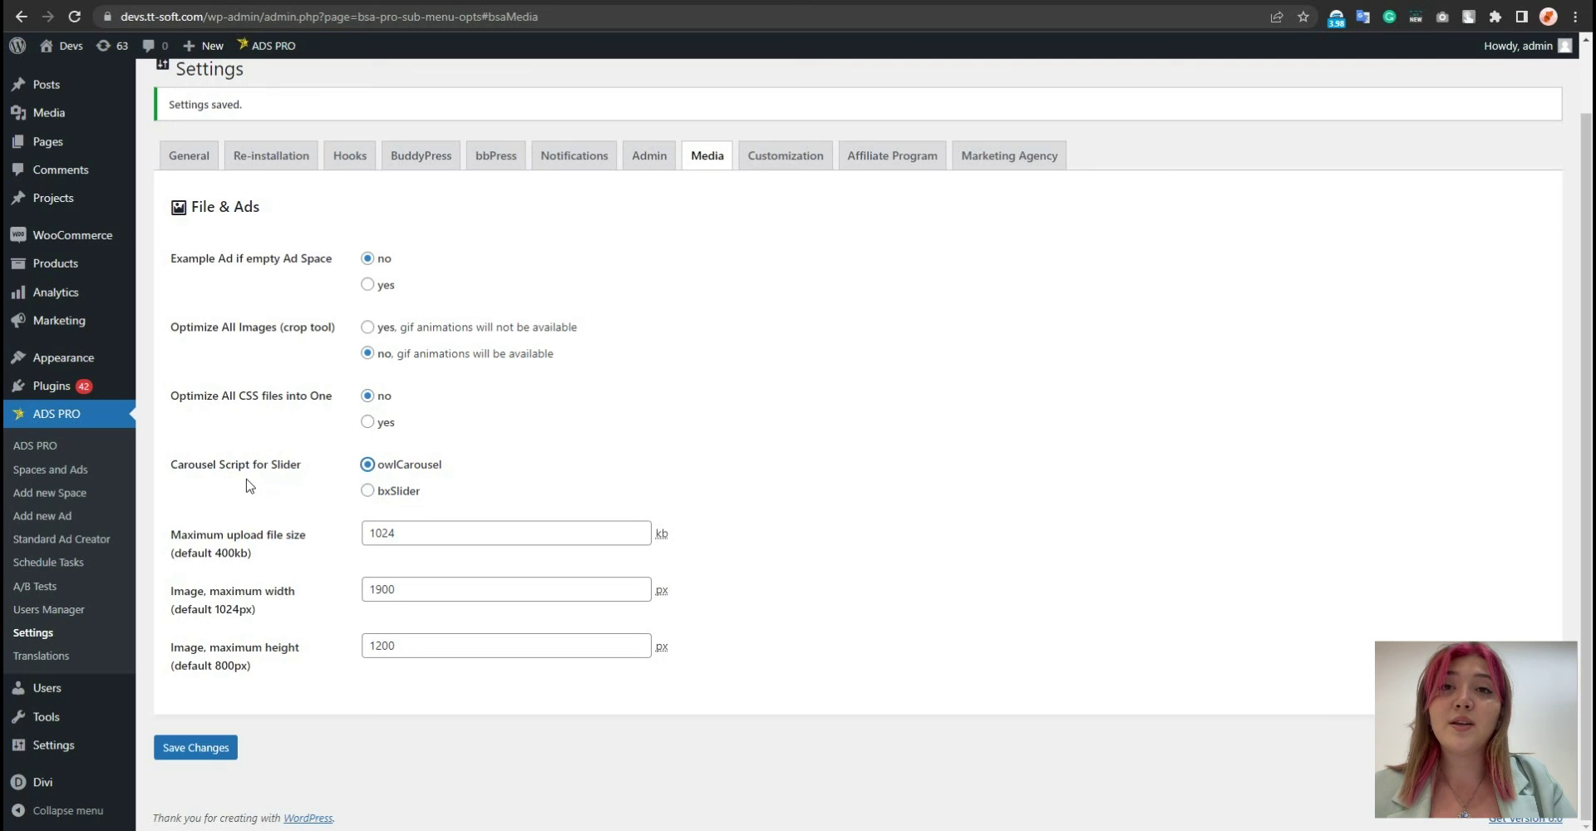
click(316, 546)
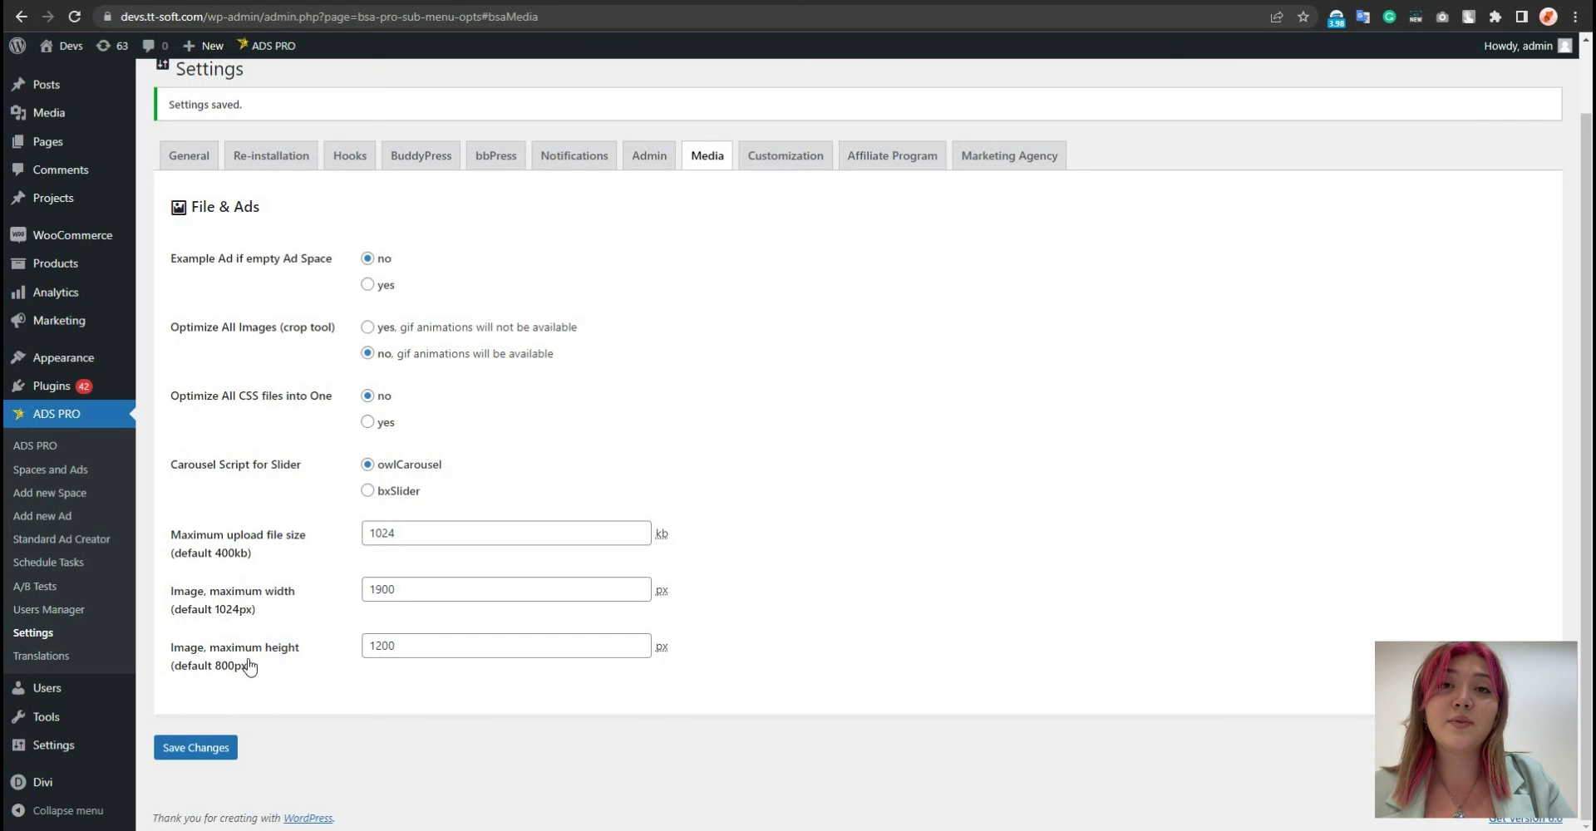
Look over the Customization settings, from the order form and alert colors to the custom CSS and JavaScript fields
click(784, 156)
scroll(730, 360, down, 20)
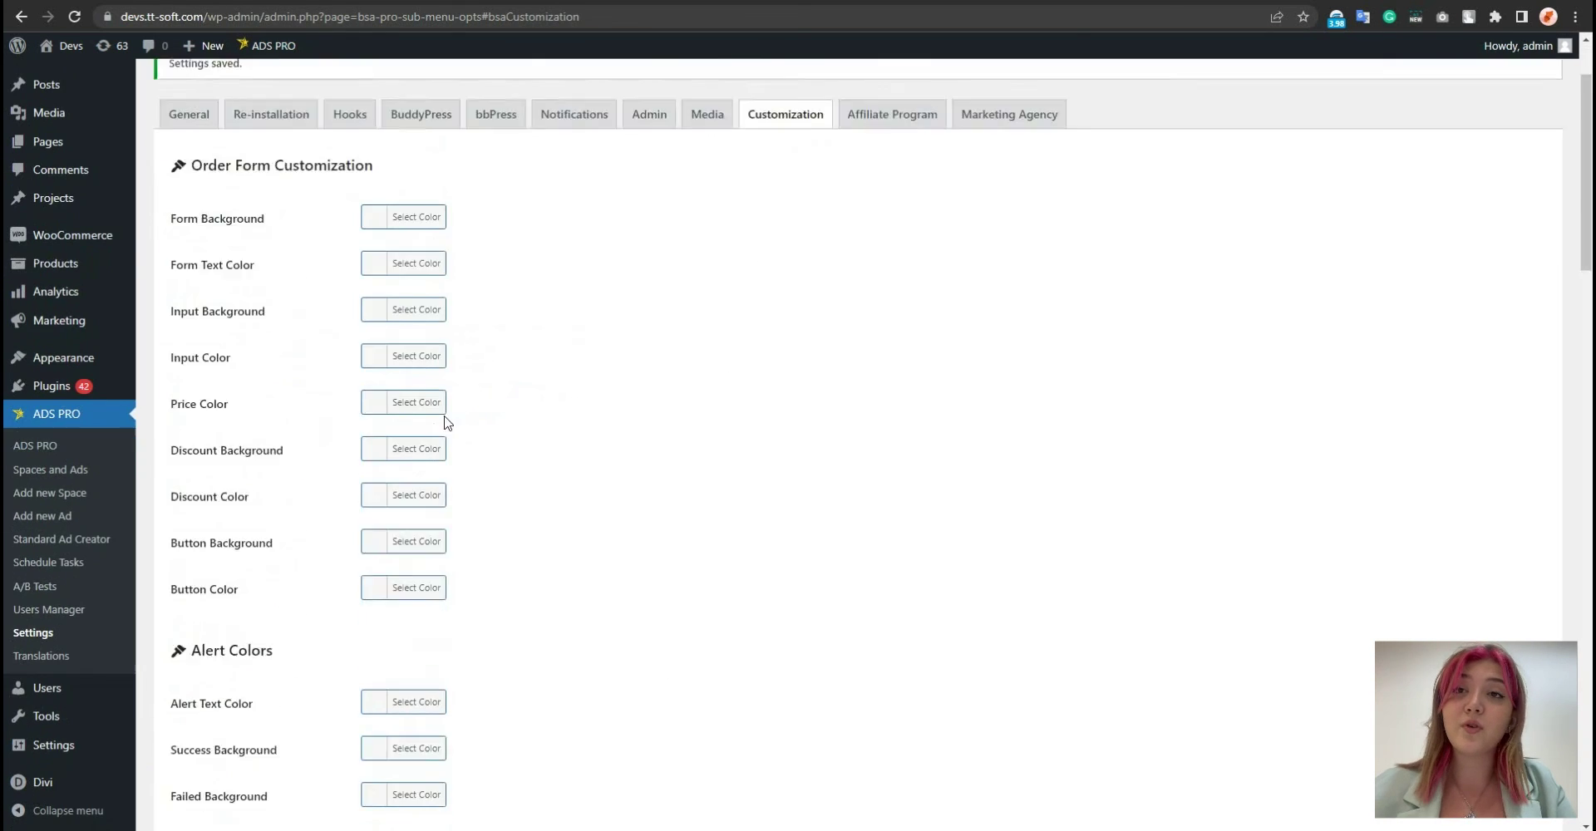
scroll(368, 455, down, 6)
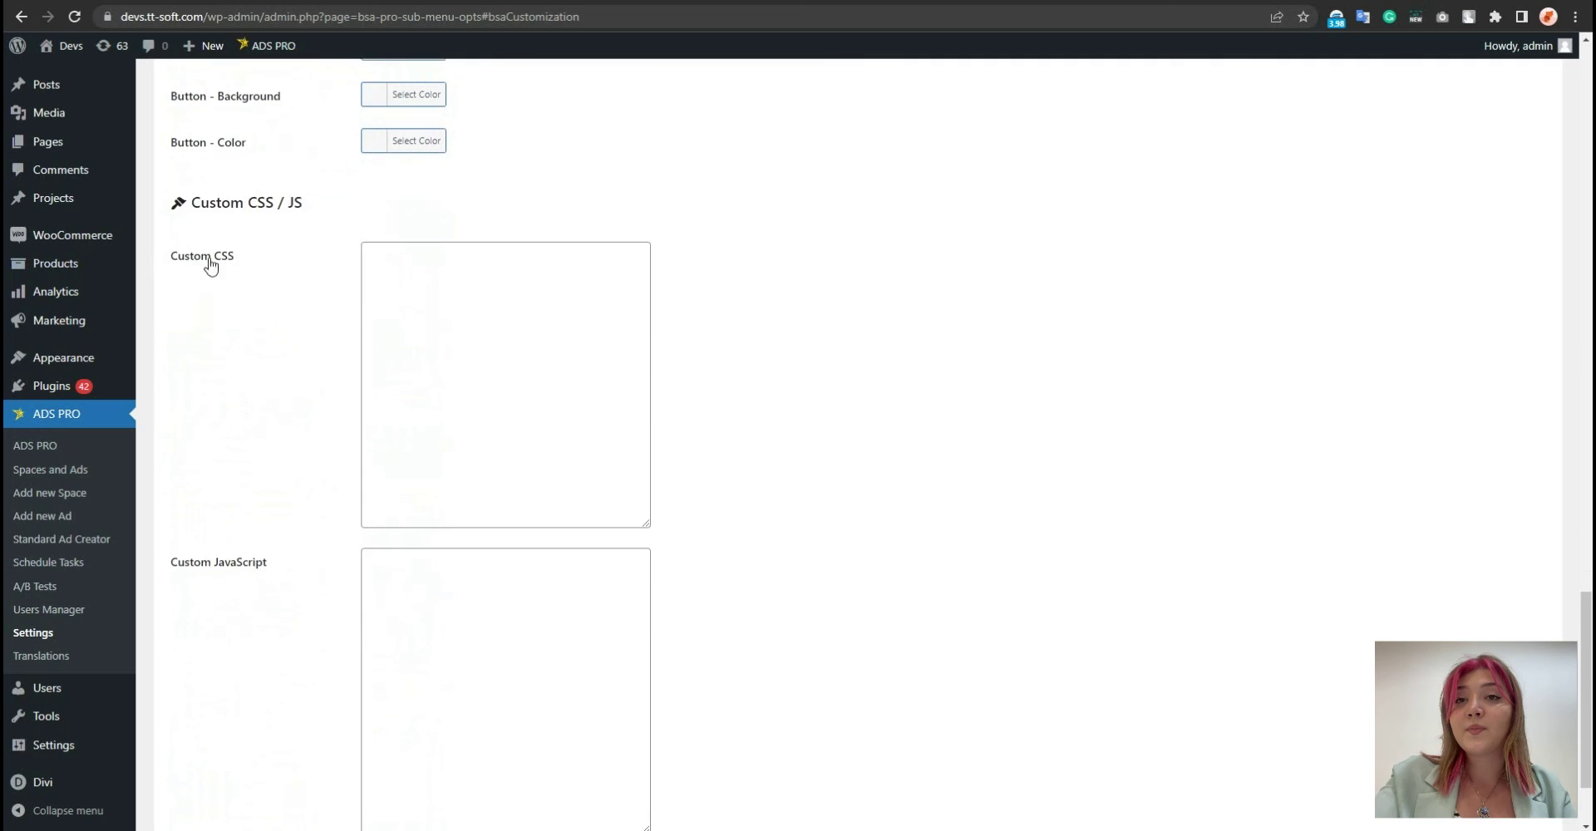
View the Affiliate Program and Marketing Agency settings, and return to the Affiliate Program options
scroll(812, 559, up, 20)
click(852, 237)
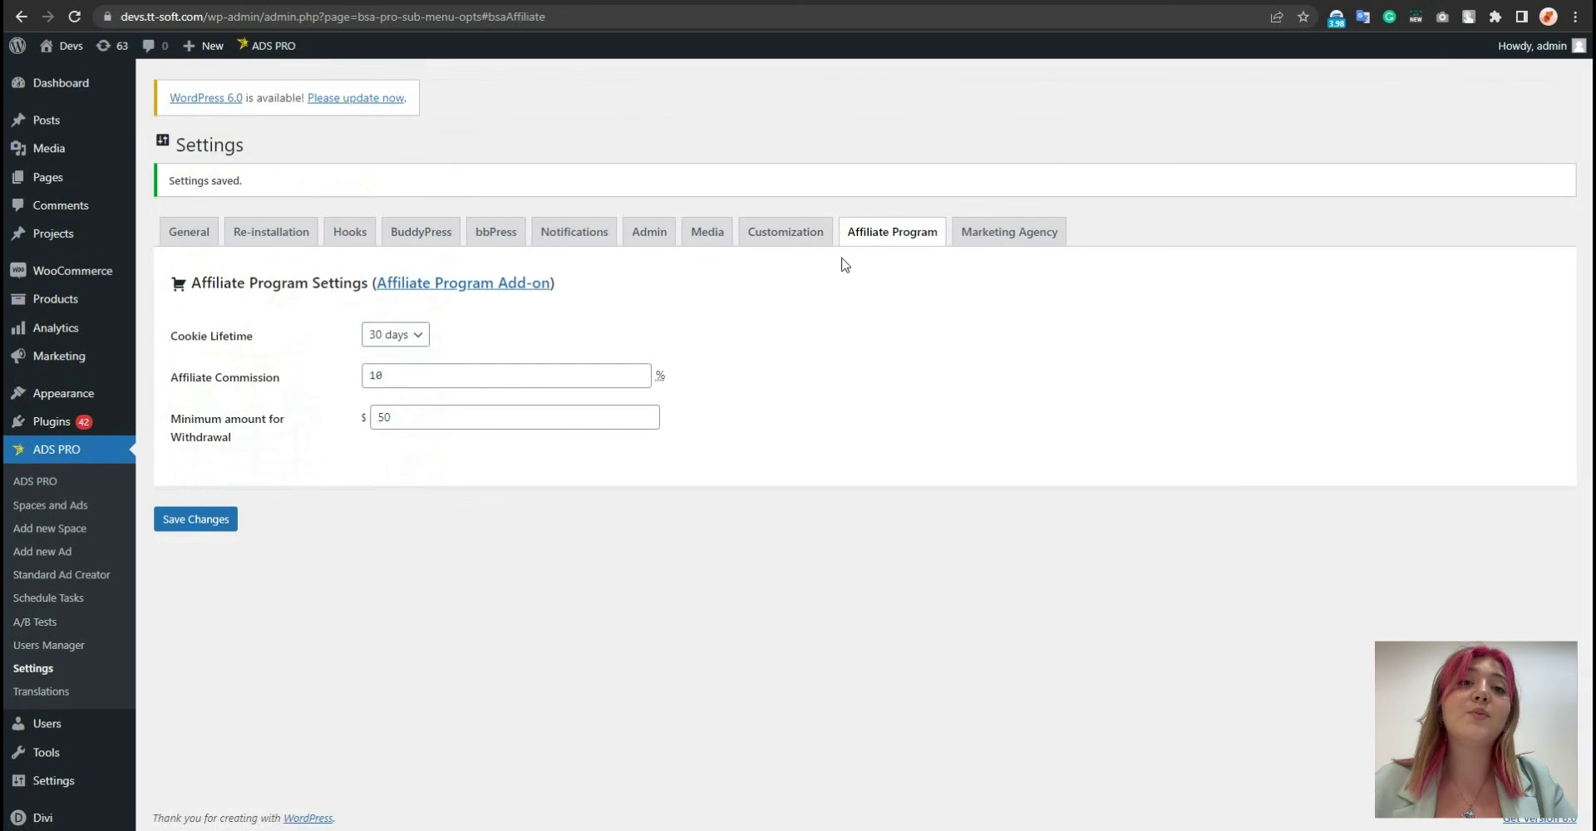
click(1009, 241)
click(889, 236)
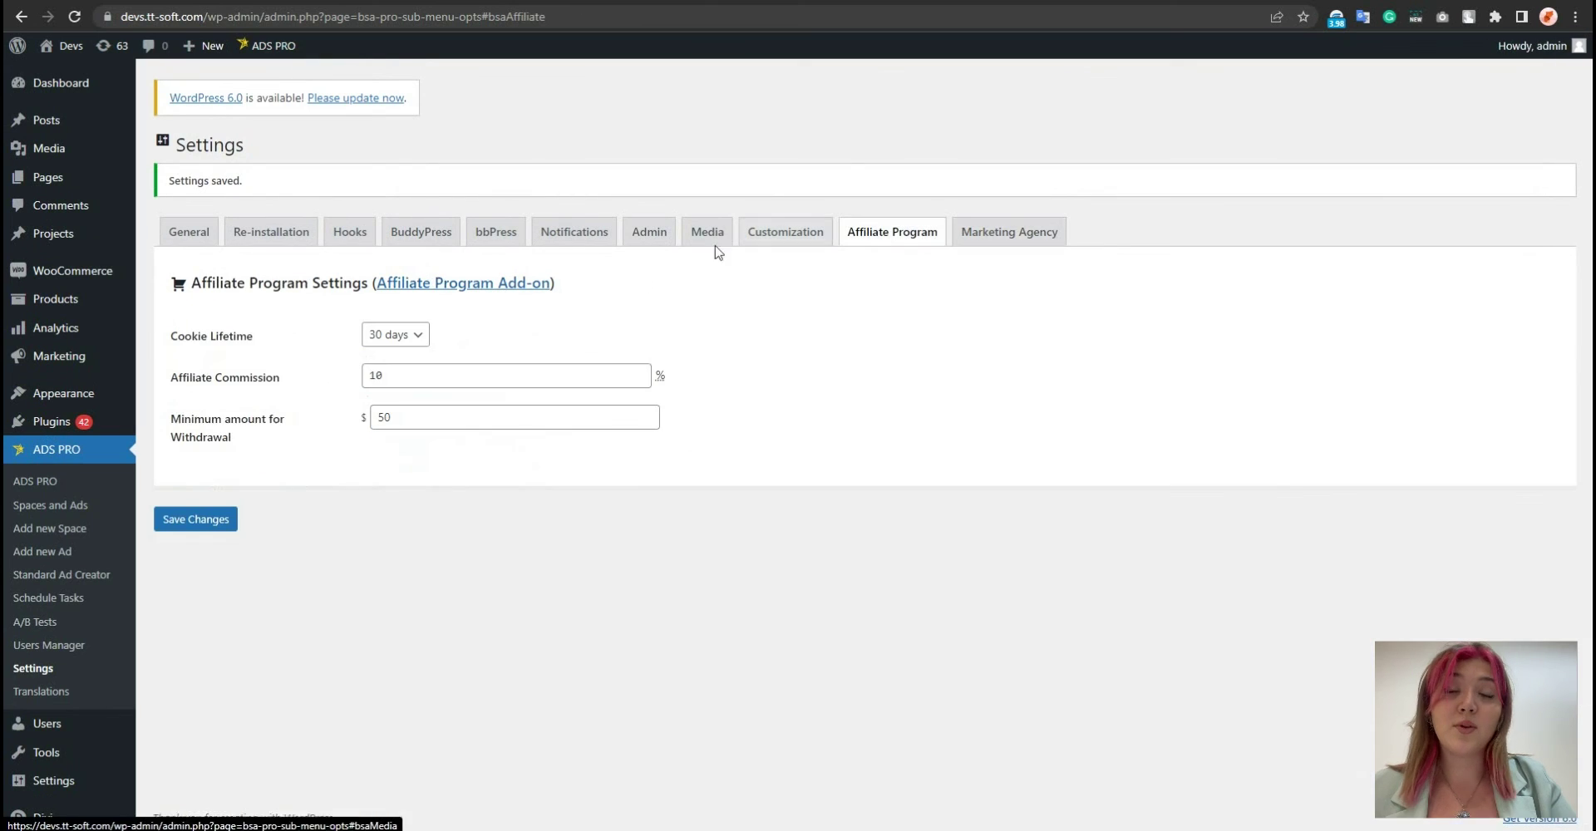
Save the Affiliate Program settings and open the ADS PRO dashboard
click(194, 519)
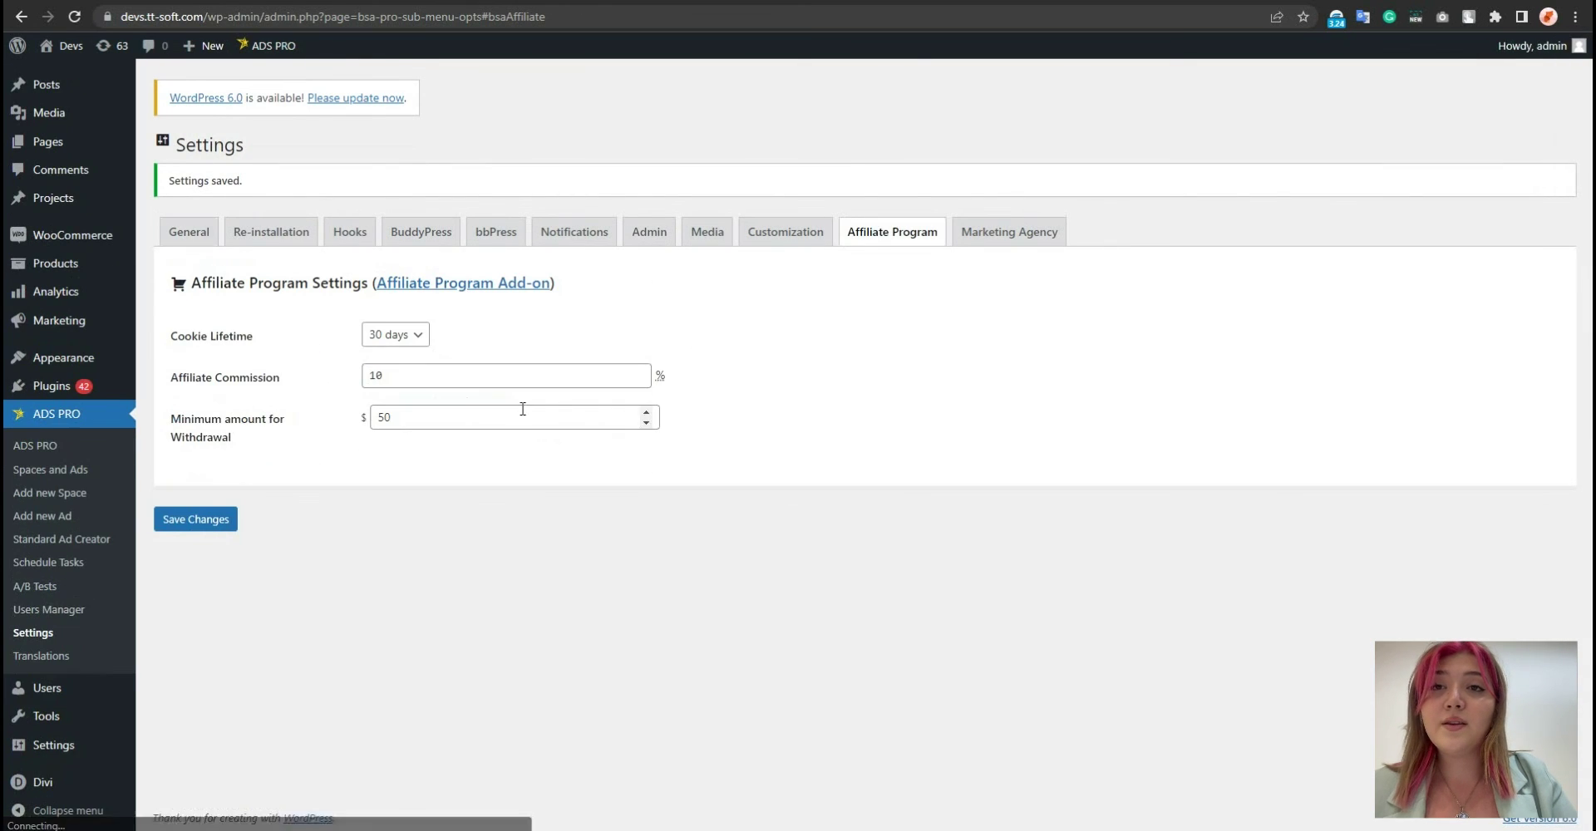
click(50, 453)
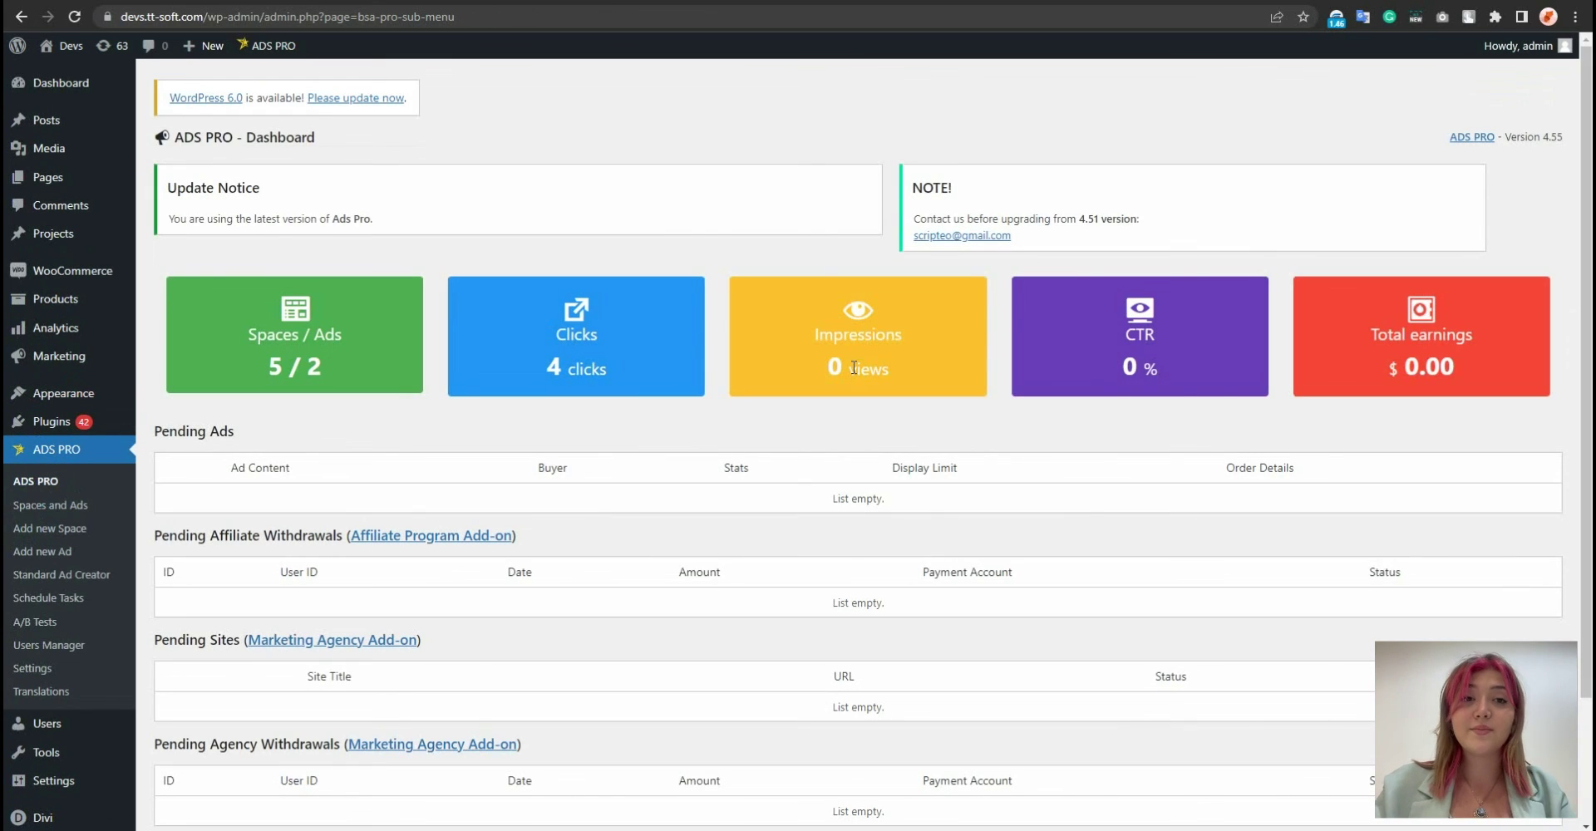